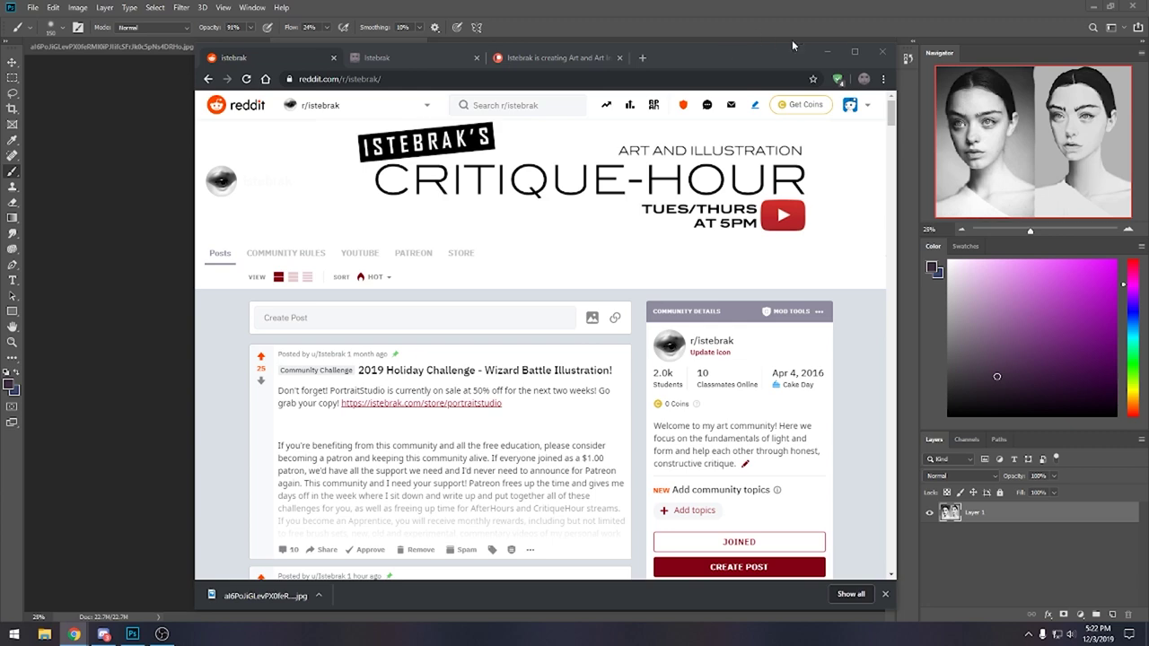
Minimize Chrome to reveal Photoshop, then switch to the purple fire-figure document.
click(827, 51)
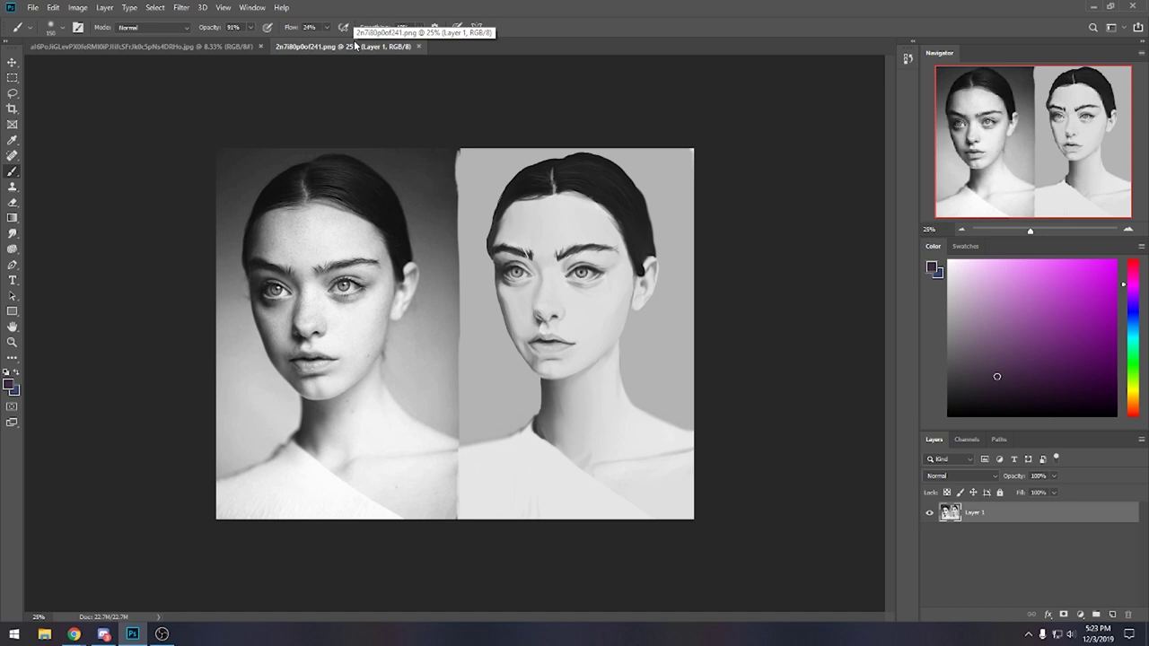
click(213, 45)
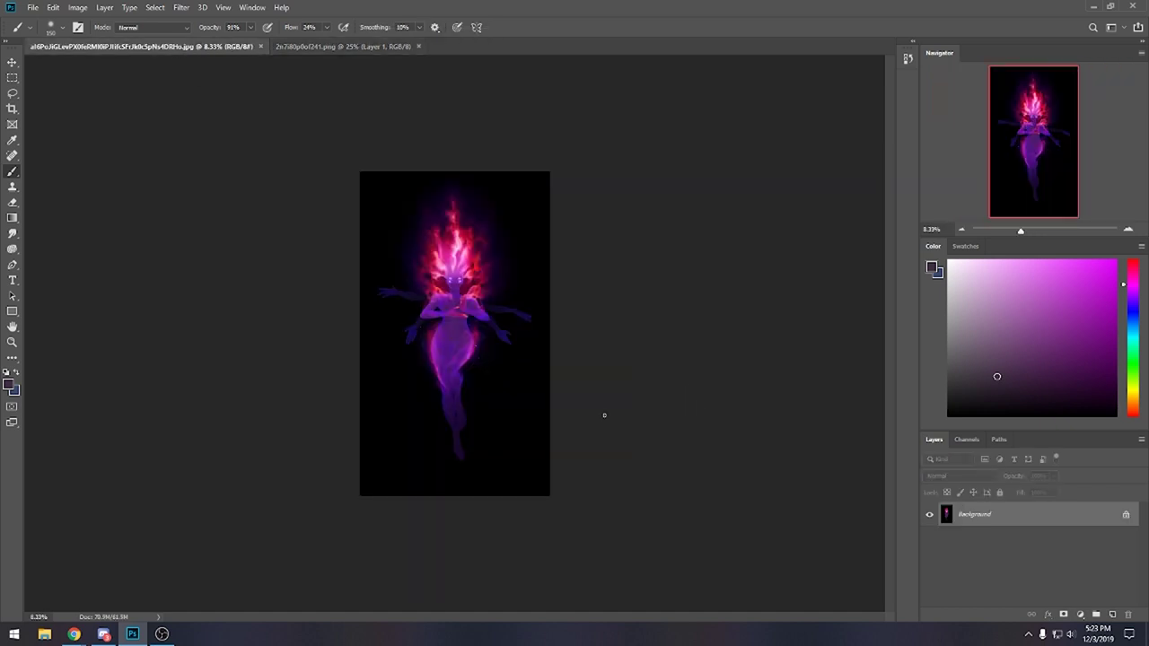
Zoom the fire-figure painting from 8.33% to 16.7%, then return to the portrait comparison tab.
key(ctrl+plus)
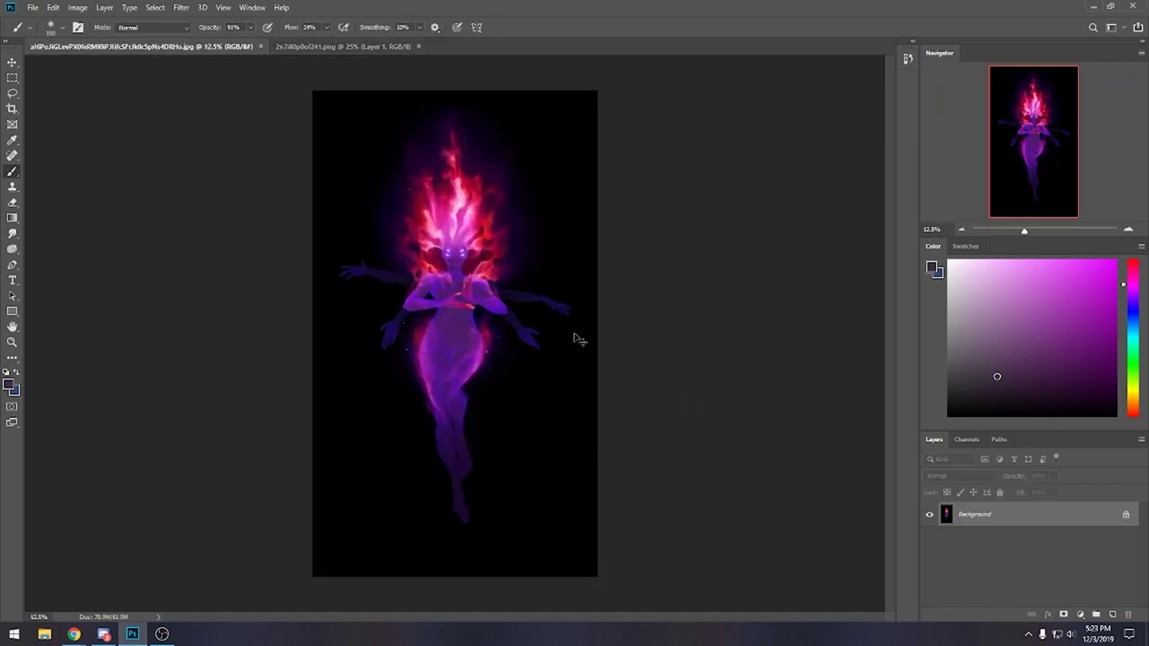
key(ctrl+plus)
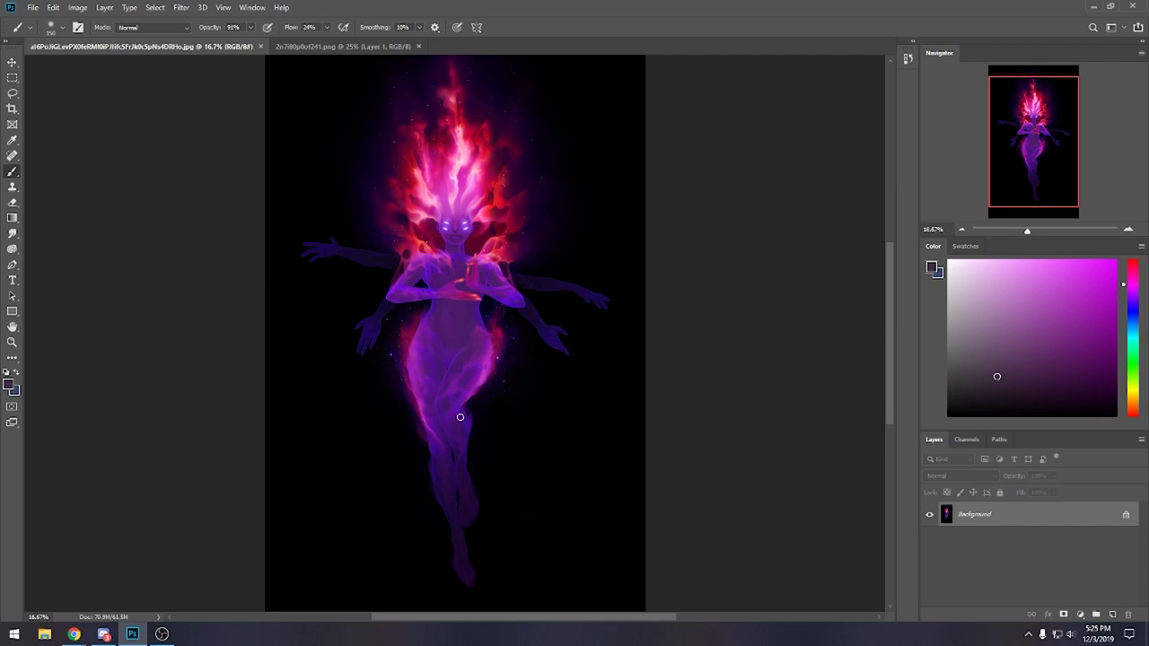
click(383, 45)
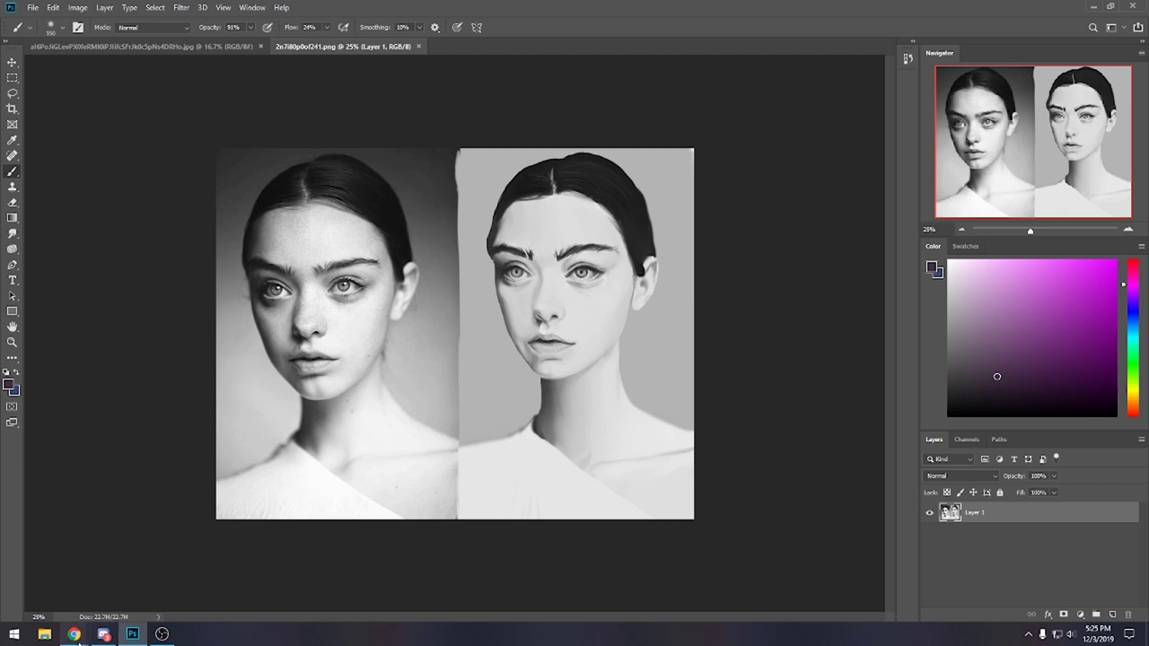
Bring the r/istebrak Reddit window in Chrome back to the front.
mouse_move(73, 633)
click(144, 587)
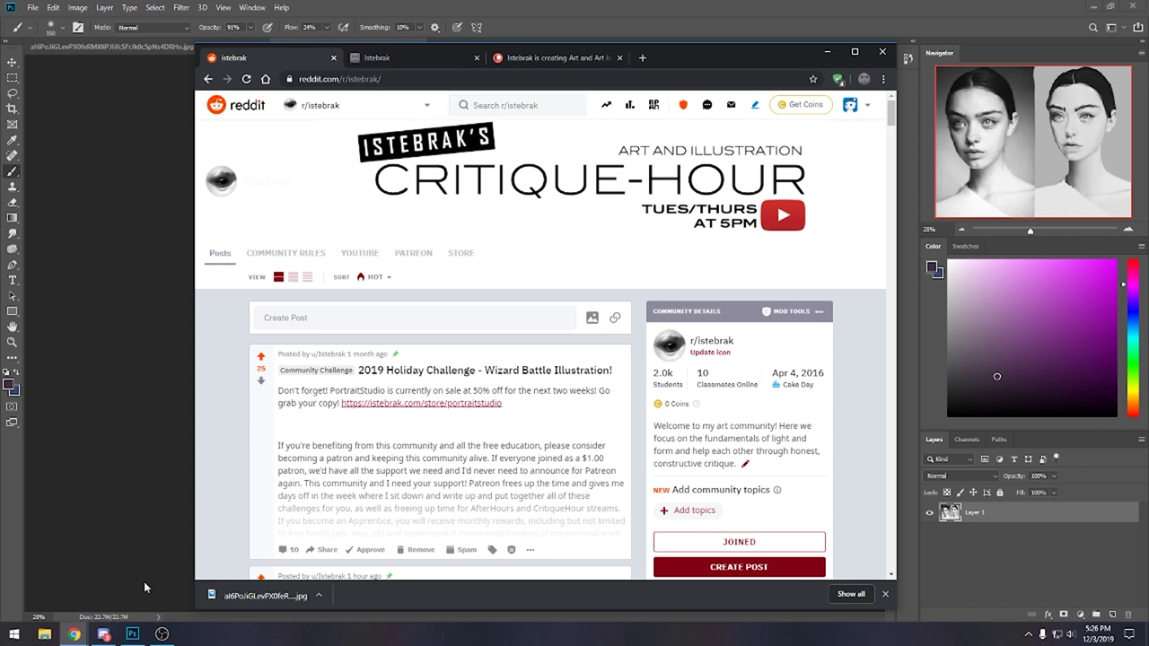
Close the downloads bar, read the 'PORTRAIT STUDIO IS CANCELLED' live chat message, then go to istebrak.com.
click(885, 595)
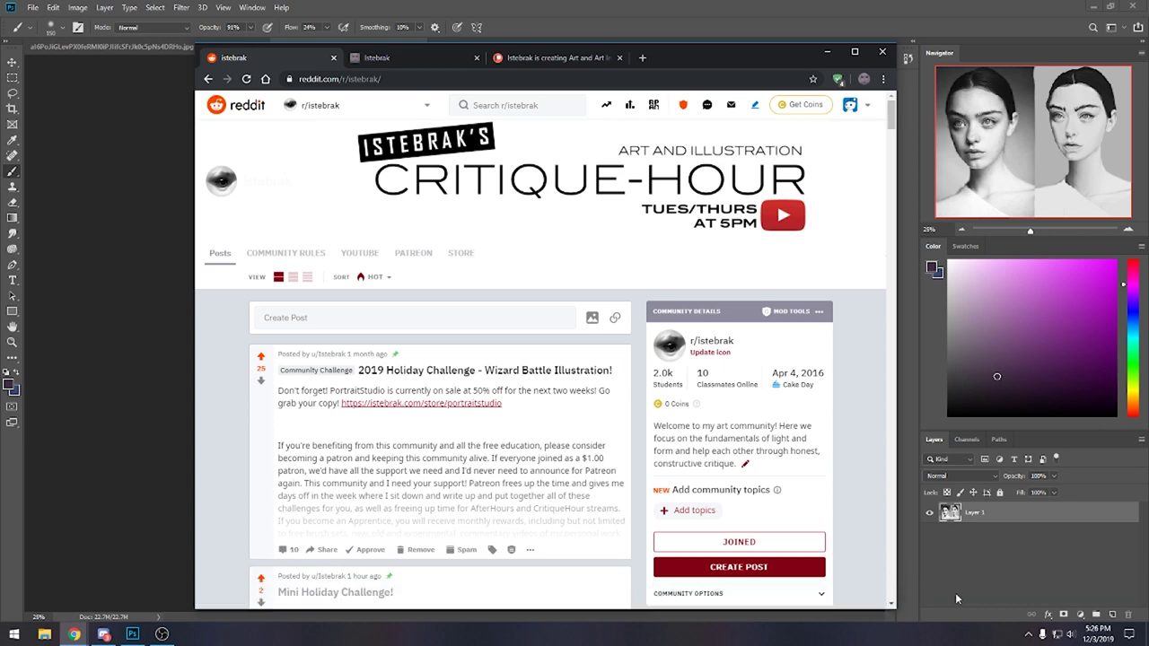
key(alt+Tab)
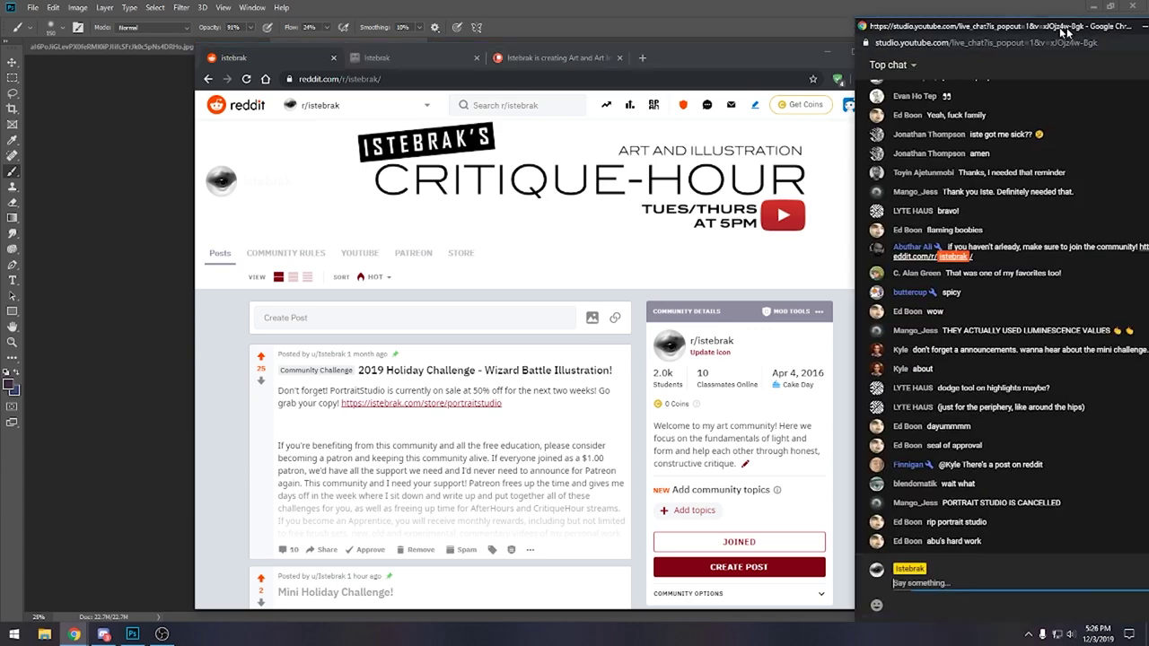
triple_click(878, 483)
drag(878, 485, 963, 490)
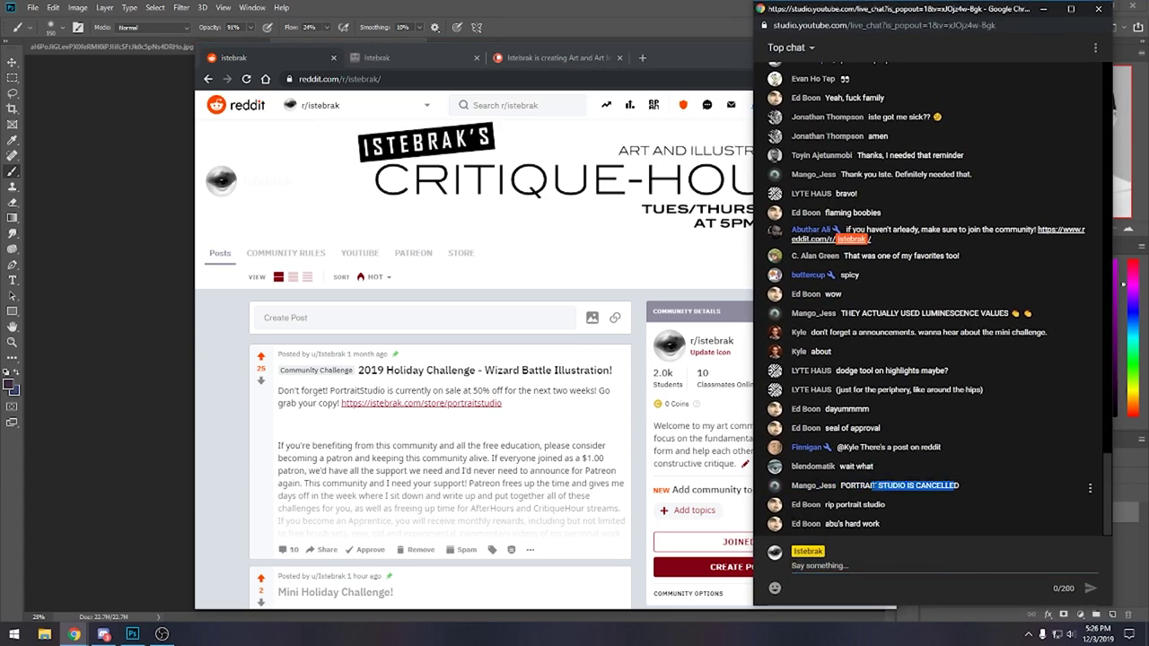
click(963, 490)
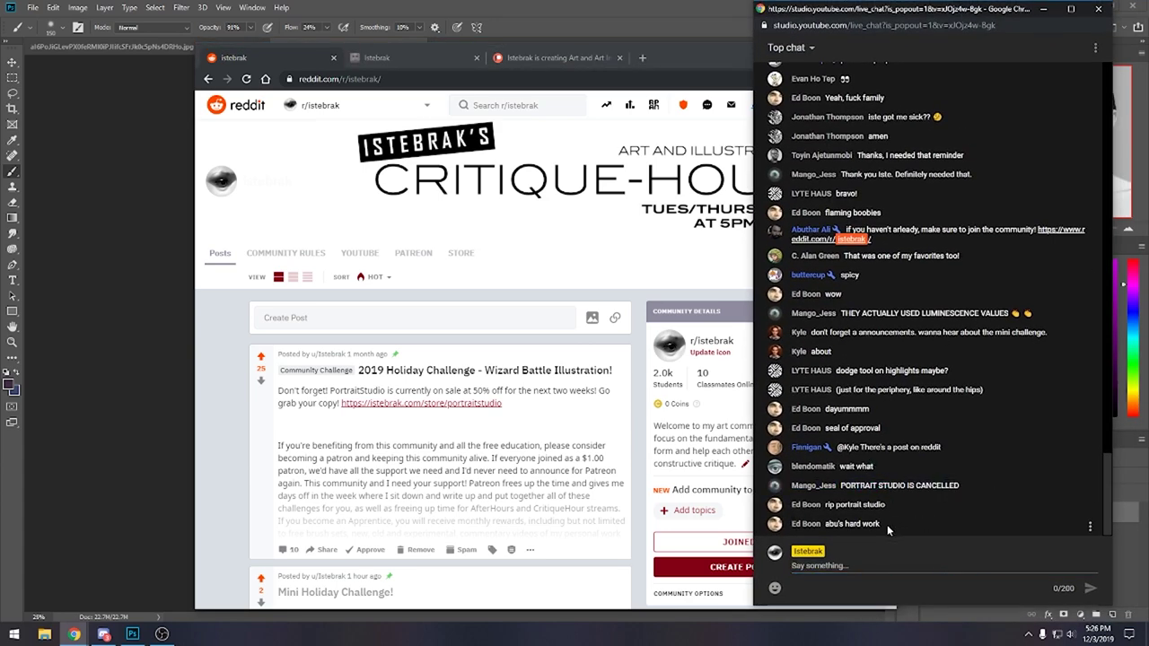
key(alt+Tab)
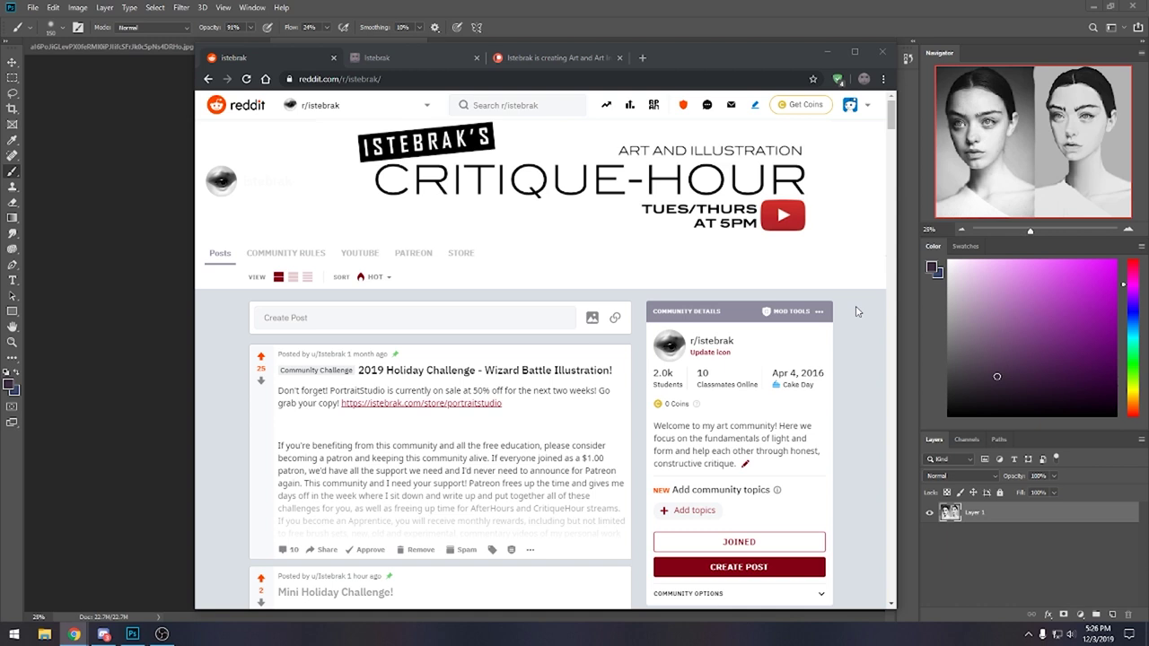
click(428, 57)
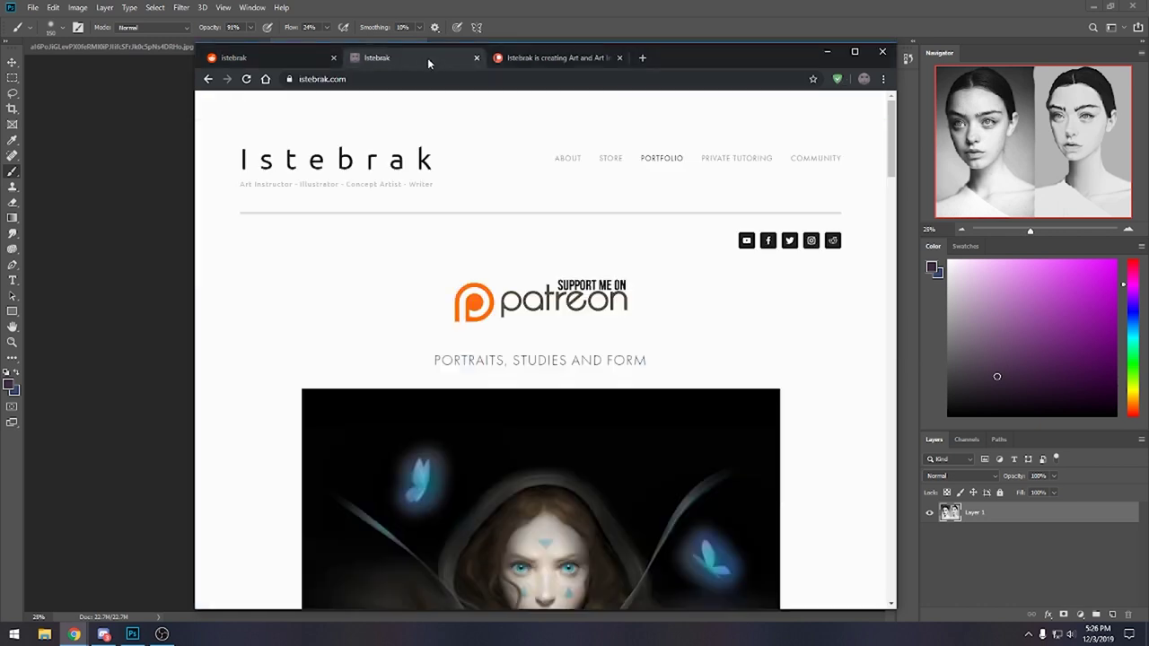
Check the time and date on the taskbar clock, then go to the Patreon page.
click(1095, 633)
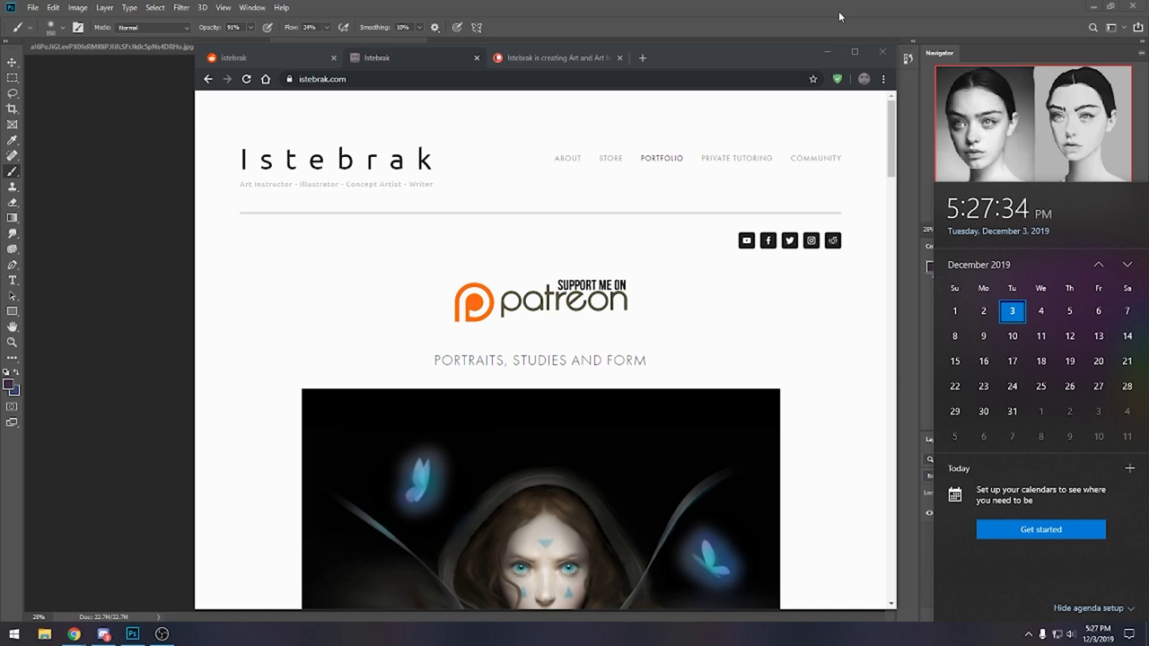
click(564, 58)
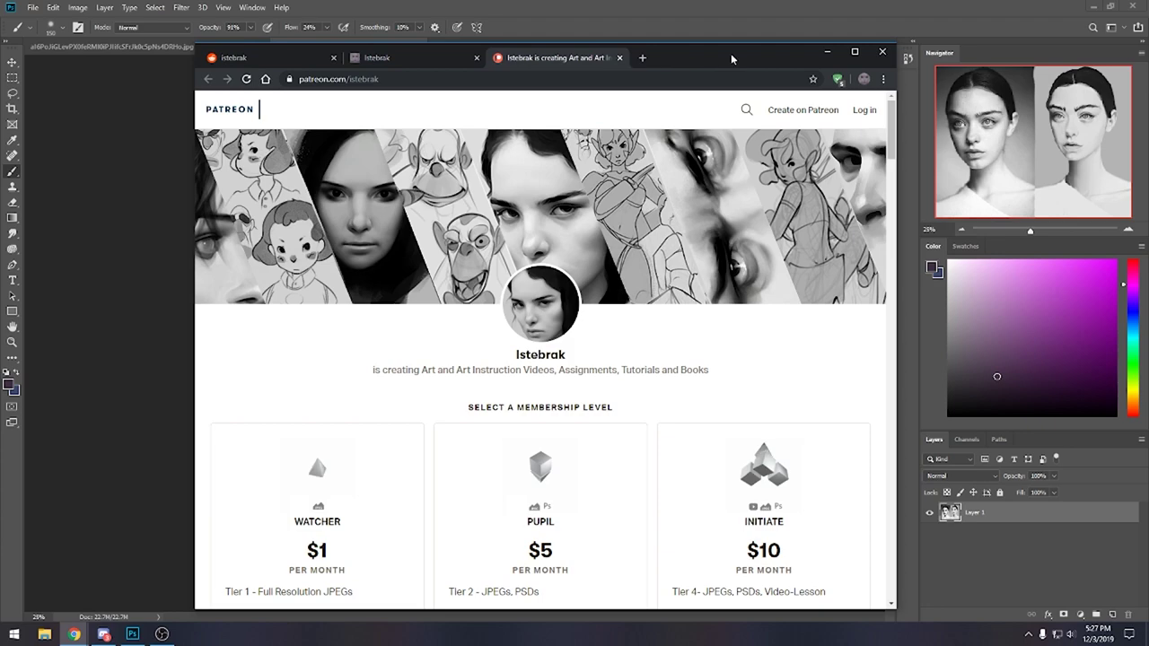
Maximize Chrome on r/istebrak and open the '2019 Holiday Challenge - Wizard Battle Illustration' post.
double_click(730, 53)
click(54, 18)
double_click(648, 18)
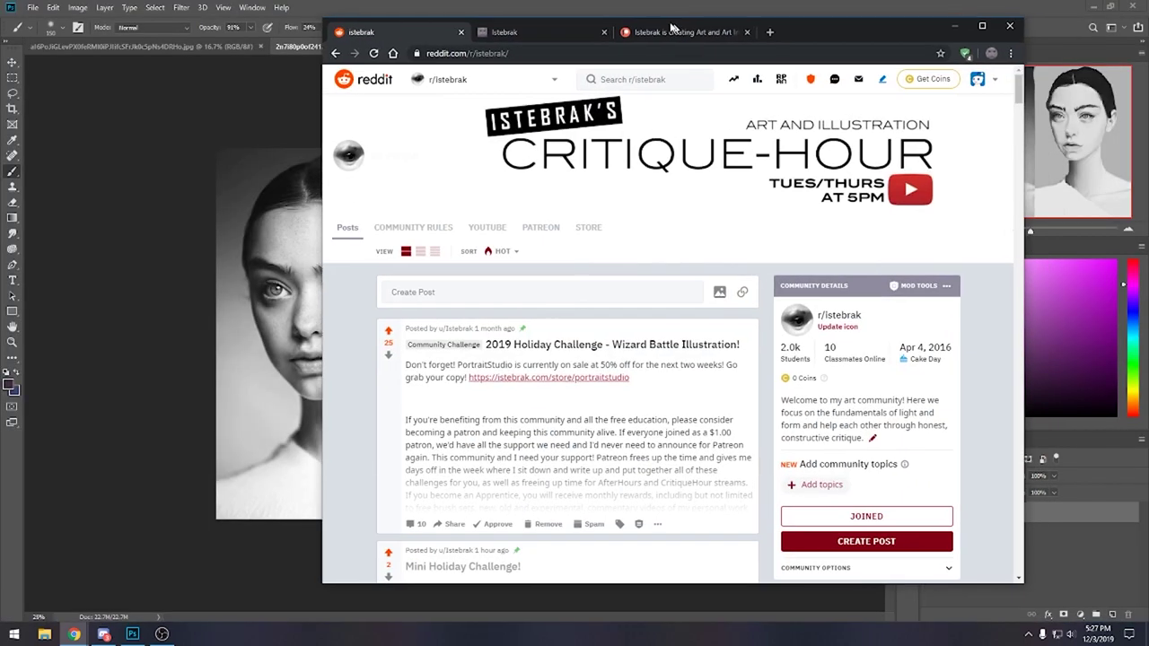
click(942, 24)
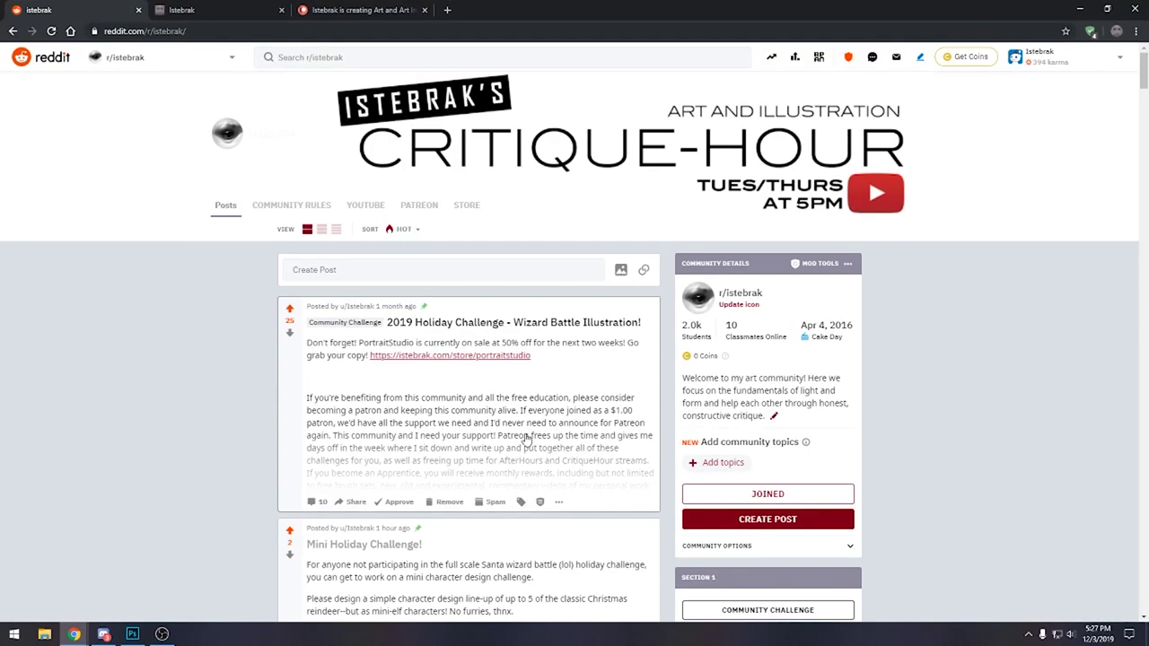
click(449, 456)
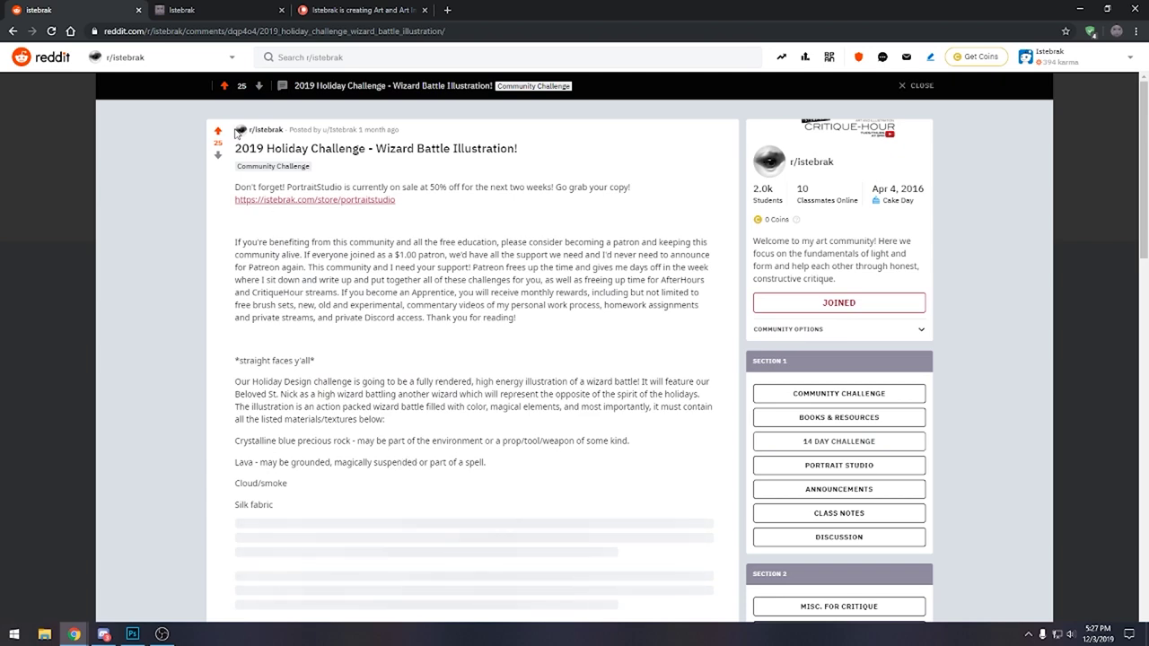
Open the 'Mini Holiday Challenge!' post from the feed and check the date in the calendar.
click(12, 30)
click(525, 584)
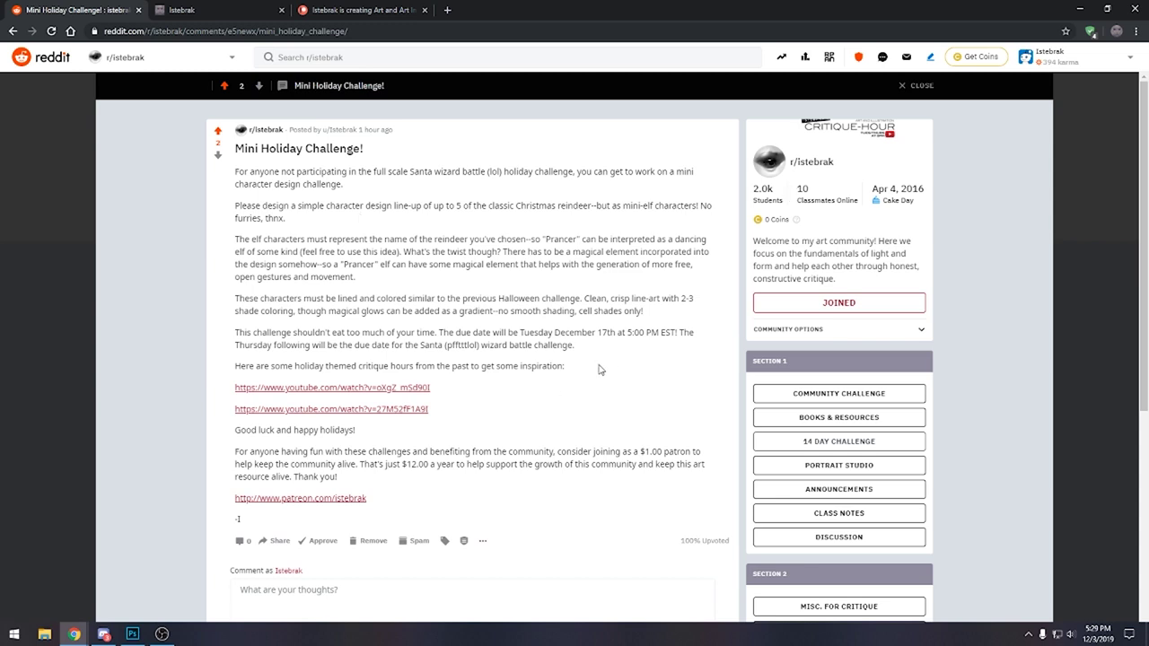
click(1097, 634)
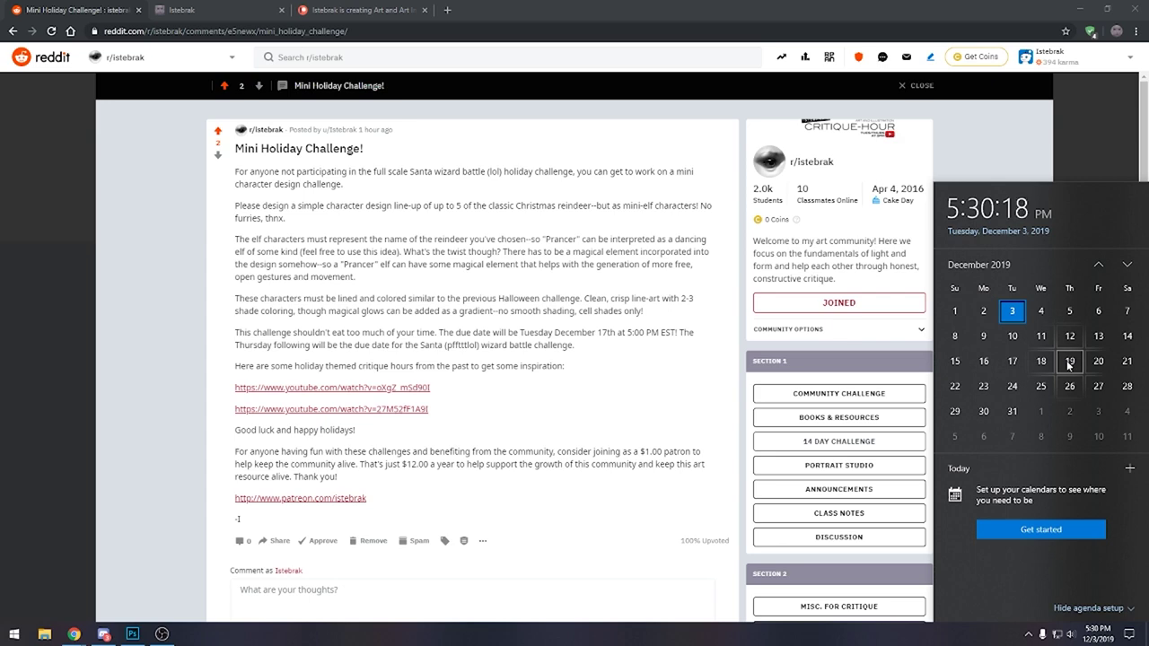
Restore Chrome to a smaller window, flip through the Istebrak, Reddit and Patreon tabs, then minimize it.
click(1106, 8)
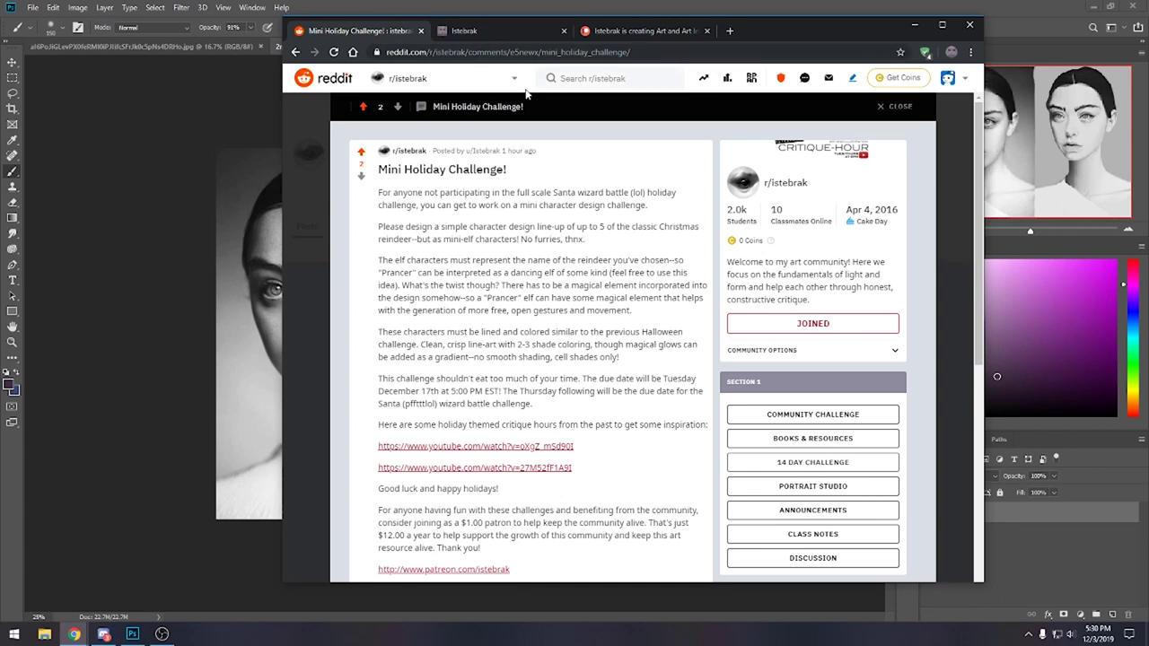
click(502, 30)
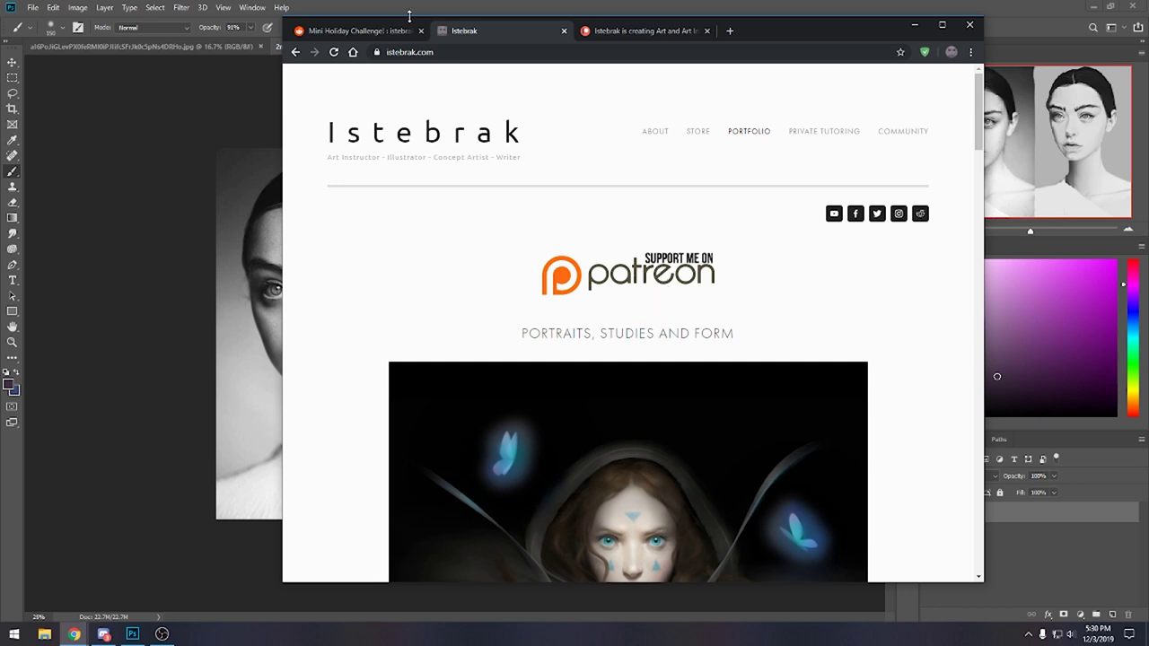
click(363, 34)
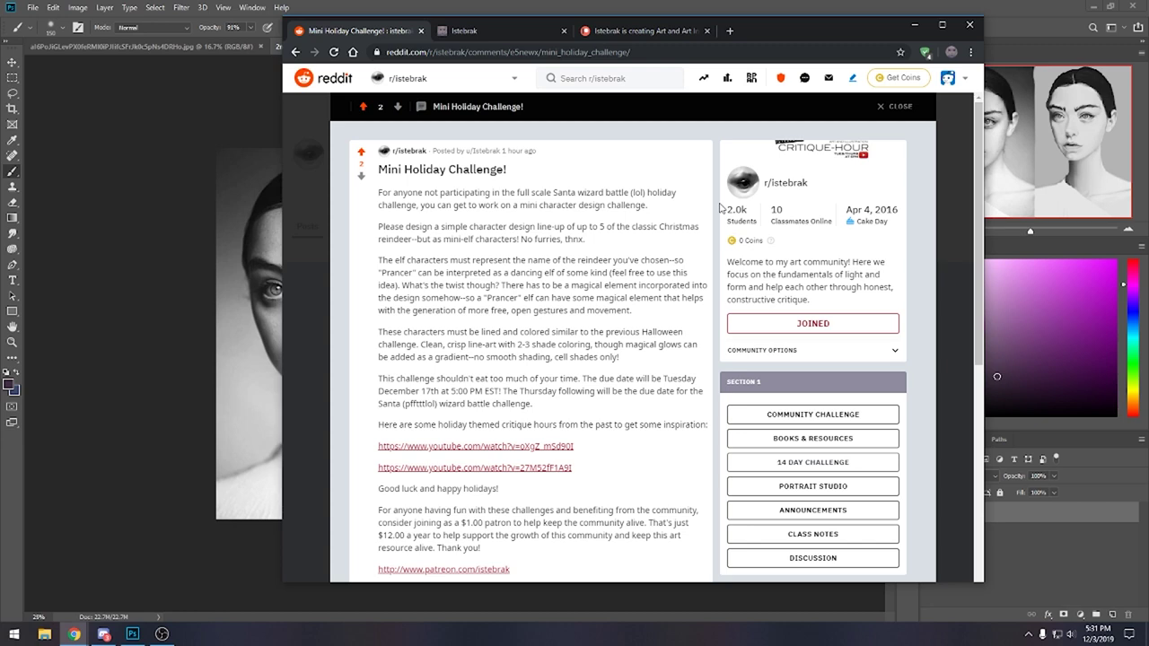
click(633, 30)
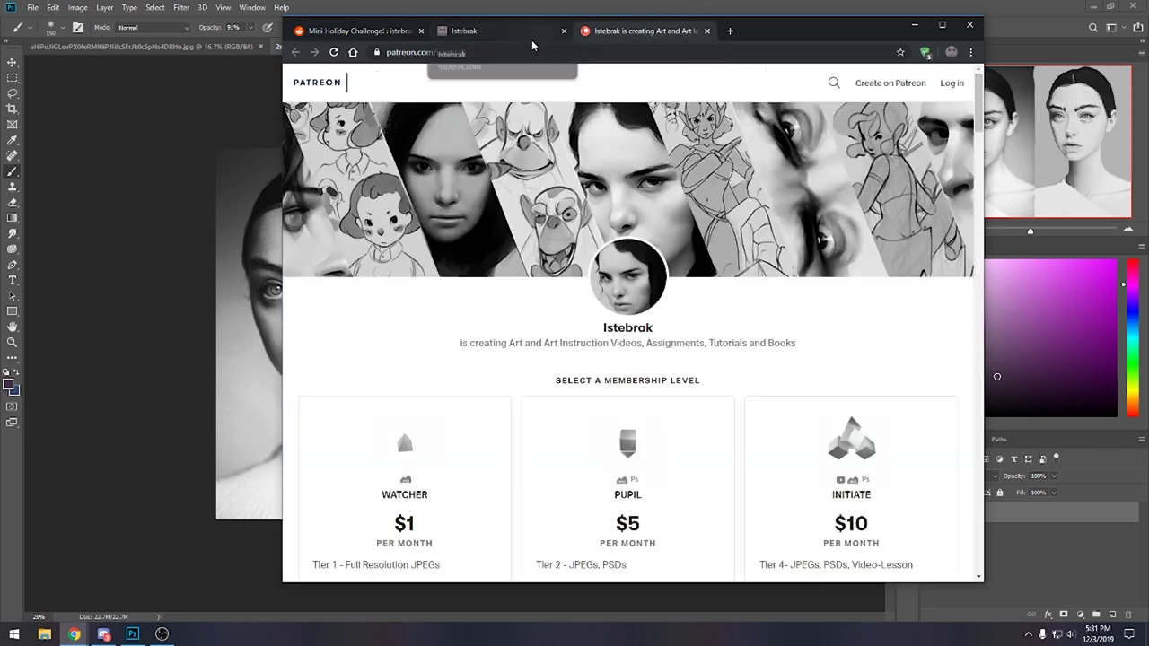
click(481, 33)
click(642, 31)
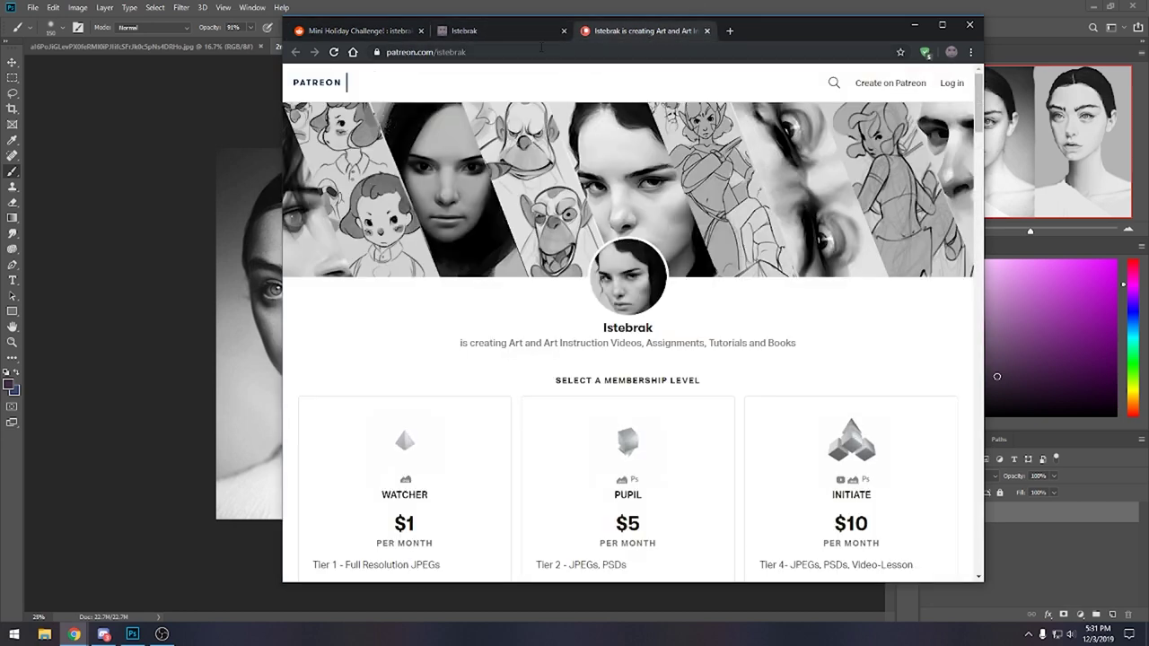
click(481, 34)
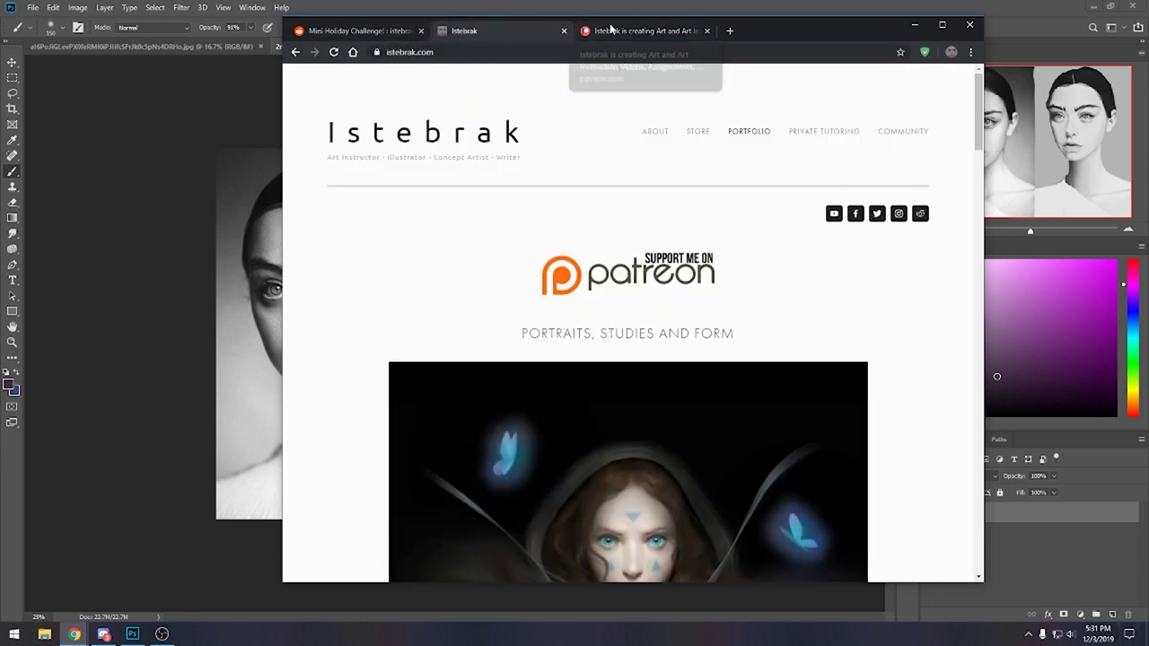
click(655, 32)
click(911, 31)
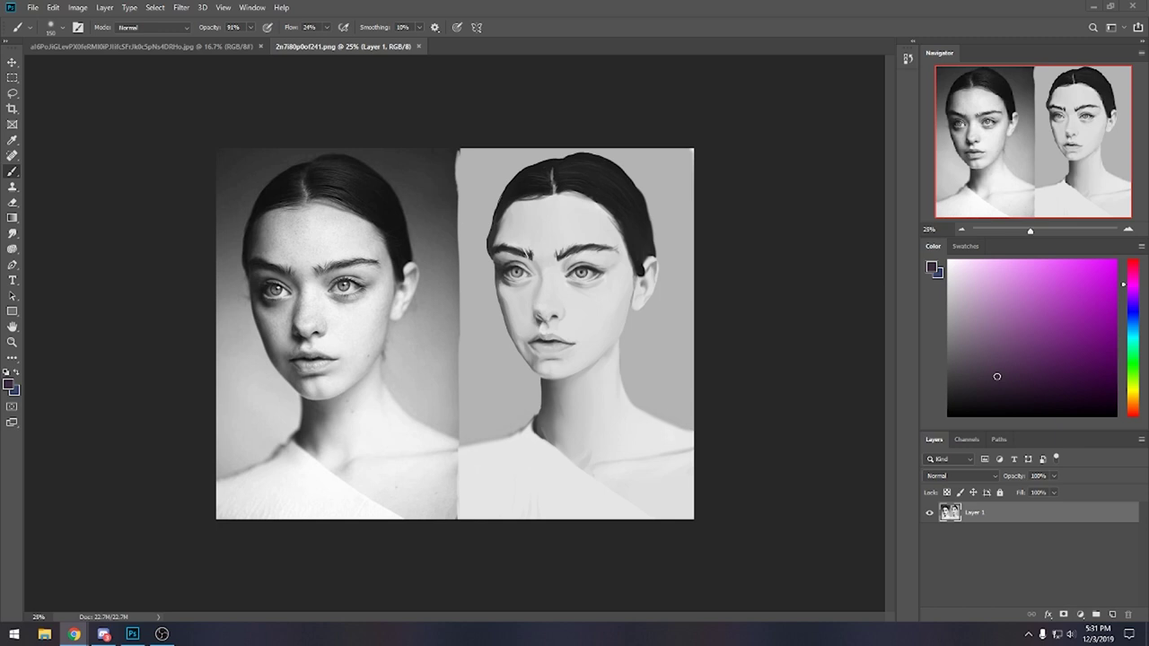
Bring Photoshop forward and create empty Layer 2 above Layer 1.
click(774, 230)
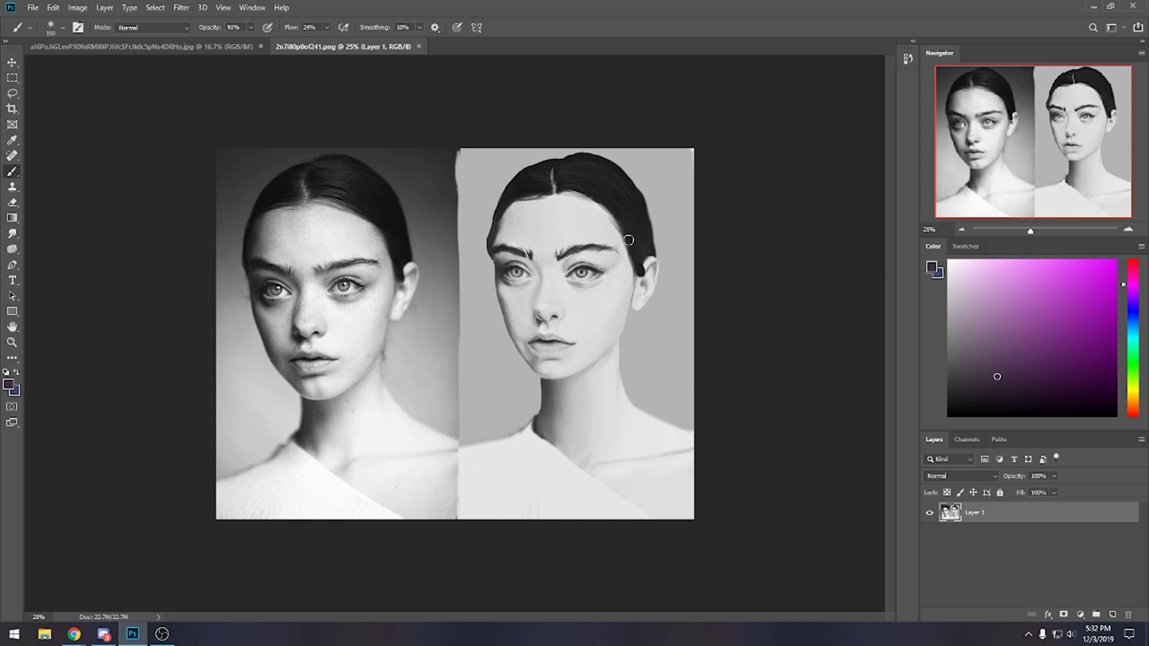
click(1112, 616)
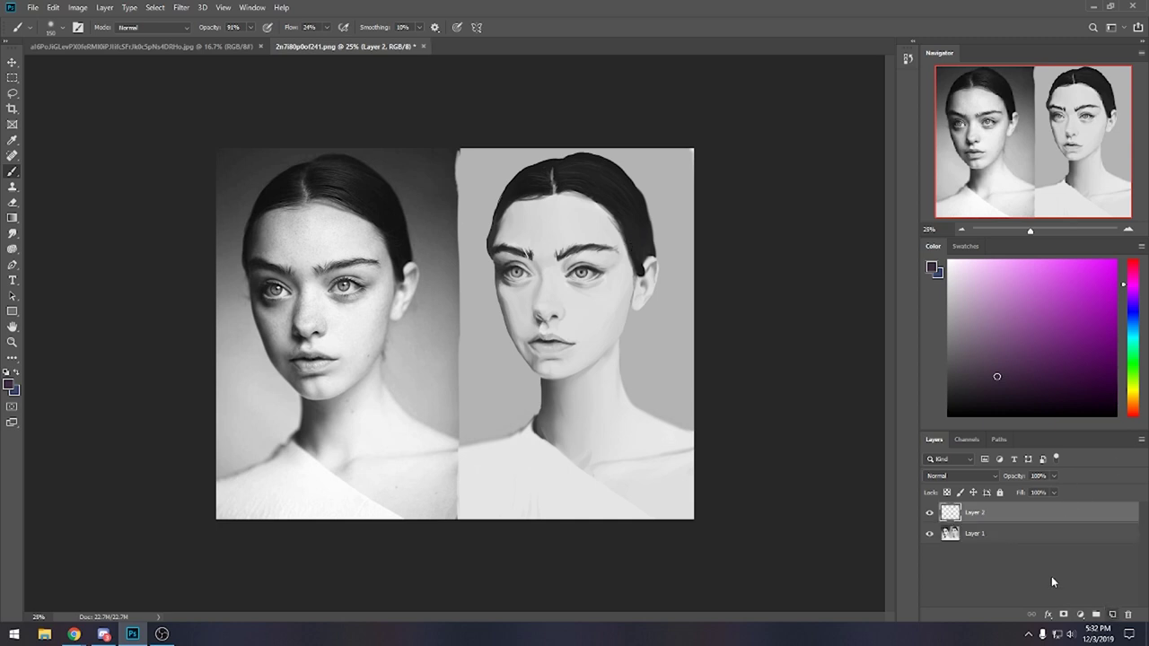
Pick a soft painting brush, sample a light tone from the face, and set opacity to 100%.
right_click(361, 299)
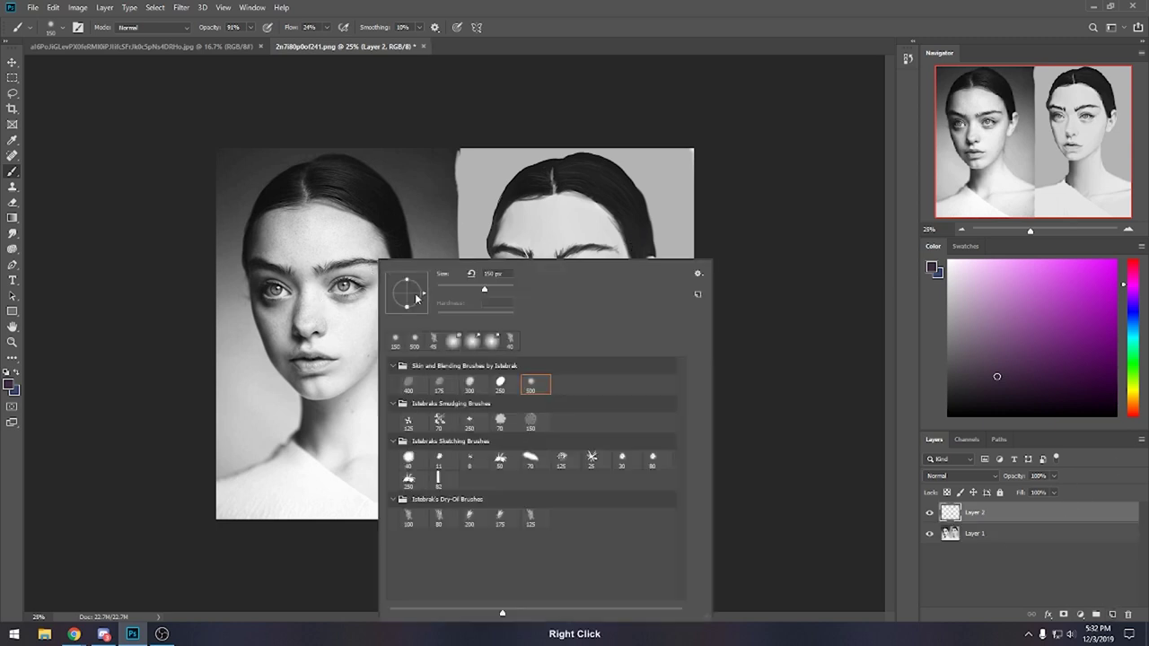
click(439, 461)
click(796, 290)
alt+click(363, 299)
click(250, 27)
drag(254, 44, 258, 43)
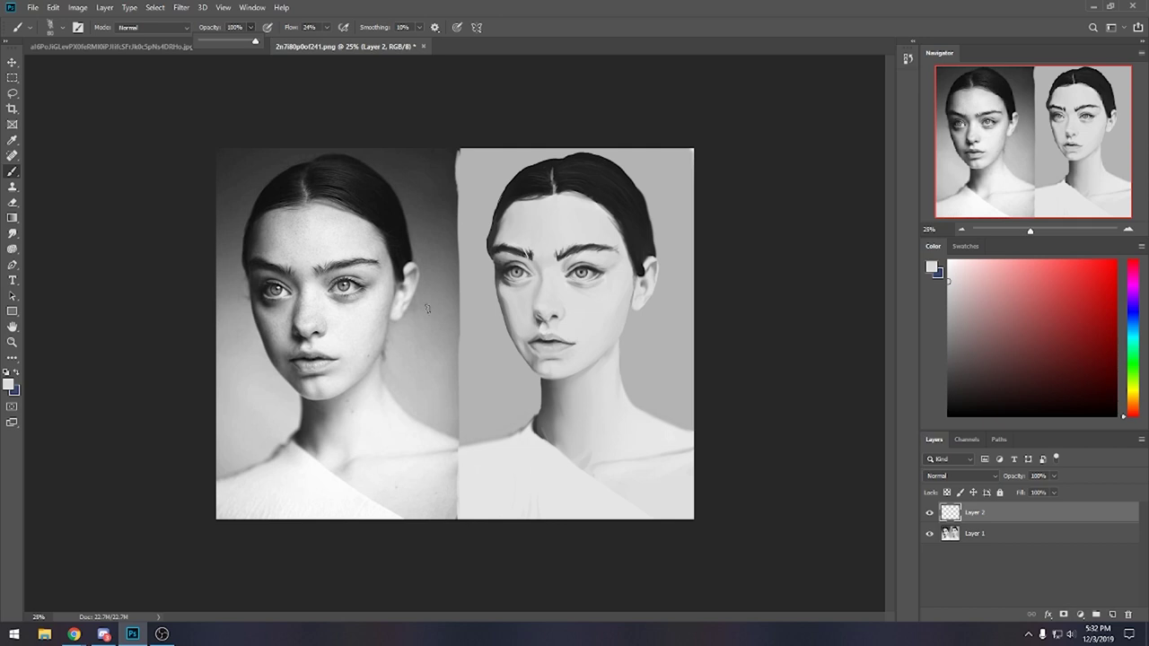
Paint white over the reference photo's eyes, retrying strokes, and add empty Layer 3.
click(351, 287)
drag(351, 287, 336, 289)
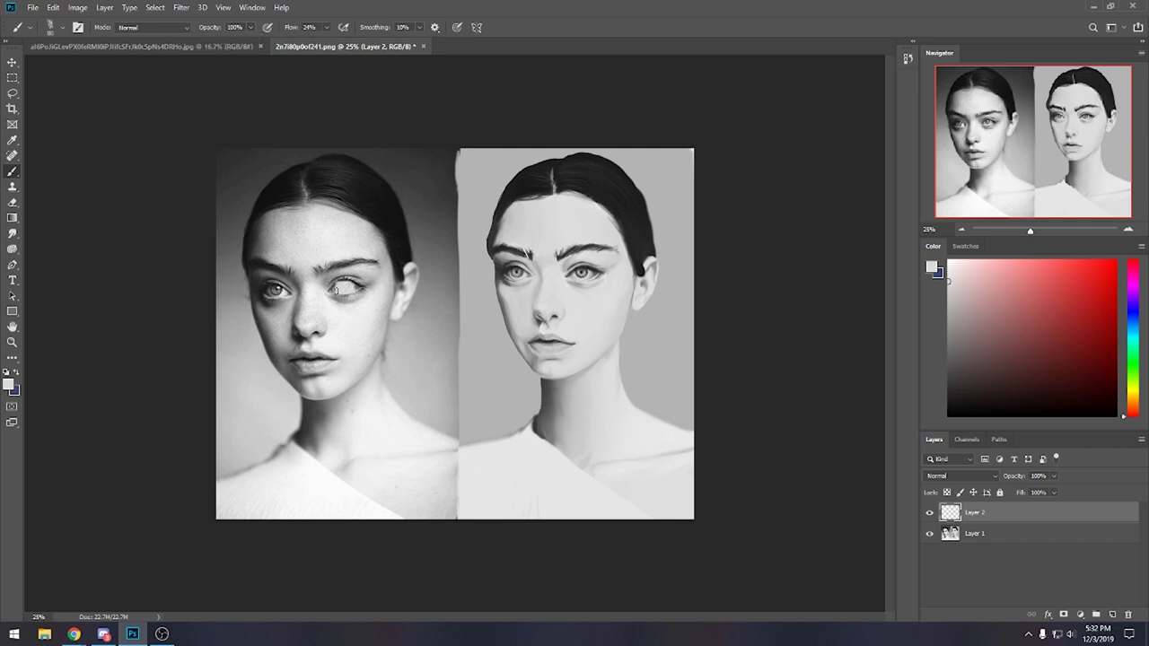
key(ctrl+z)
key(ctrl+z)
mouse_move(348, 288)
mouse_down()
mouse_move(339, 290)
mouse_move(350, 283)
mouse_up()
key(ctrl+z)
drag(345, 287, 277, 290)
key(ctrl+z)
key(ctrl+z)
click(1112, 615)
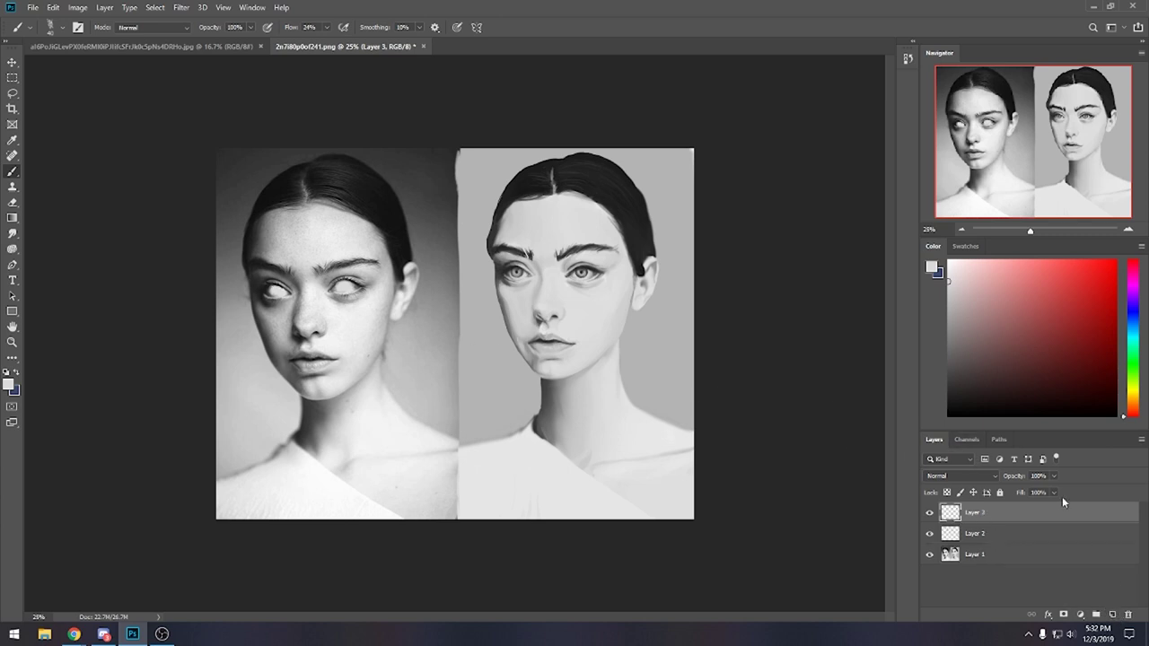
Set the painting colour to a saturated blue and choose the 80 px sketching brush.
click(1108, 270)
click(1134, 300)
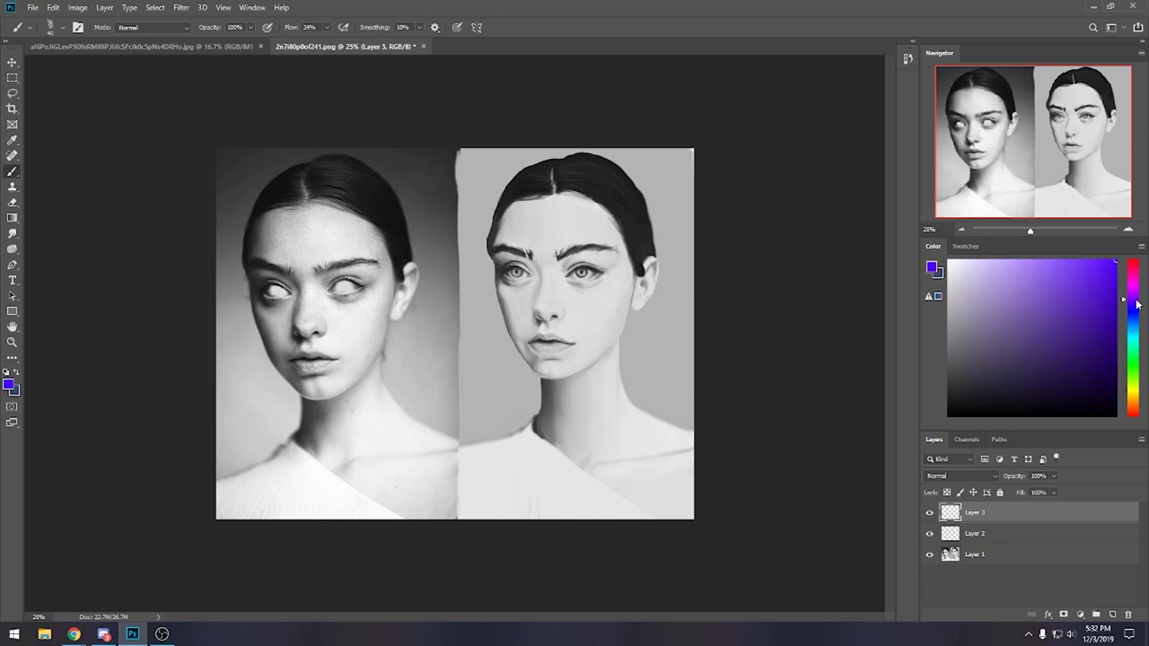
click(1135, 306)
click(1100, 260)
click(1112, 260)
right_click(362, 262)
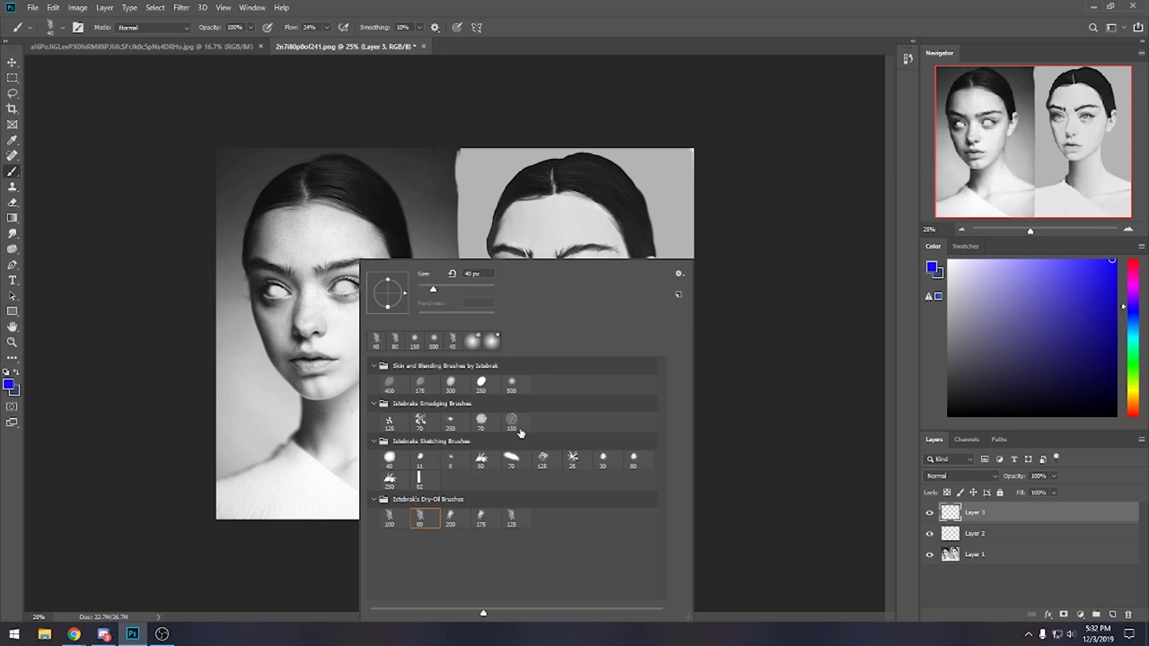
click(633, 459)
click(774, 428)
Hide the white-eye layer, keep the top layer visible, and raise brush flow to 100%.
click(929, 512)
click(929, 536)
click(929, 513)
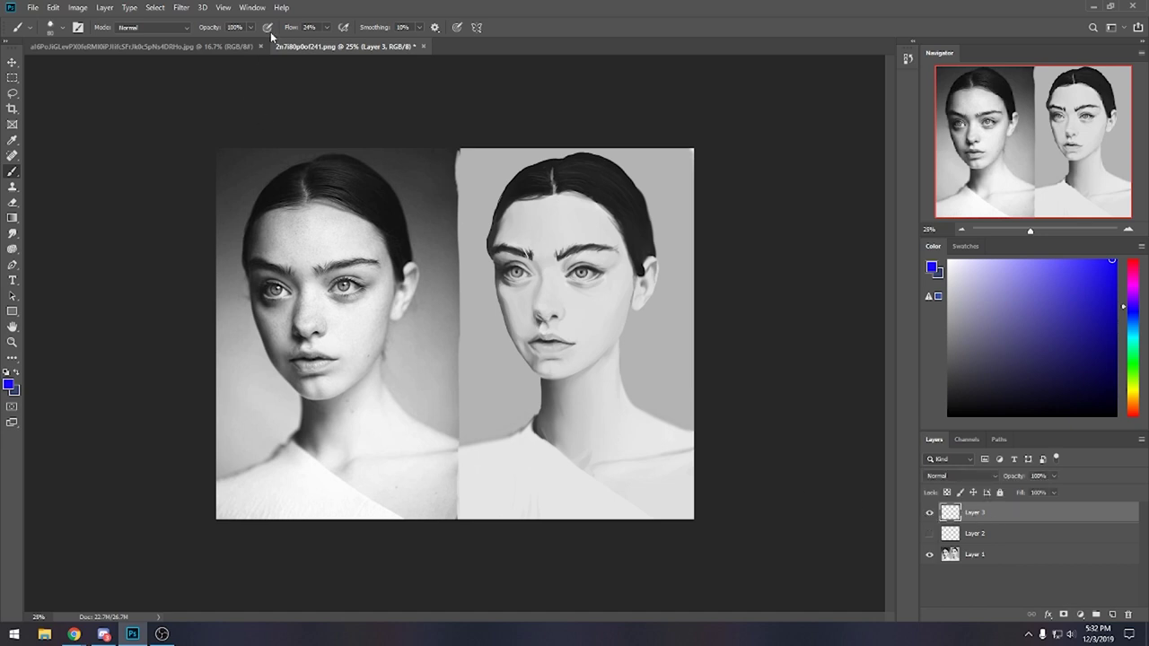
click(326, 28)
drag(329, 46, 377, 47)
Mark the reference's right eye and draw a straight-line blue X across the painted face.
mouse_move(338, 291)
mouse_down()
mouse_move(357, 284)
mouse_move(335, 295)
mouse_up()
shift+click(630, 325)
click(632, 208)
shift+click(507, 353)
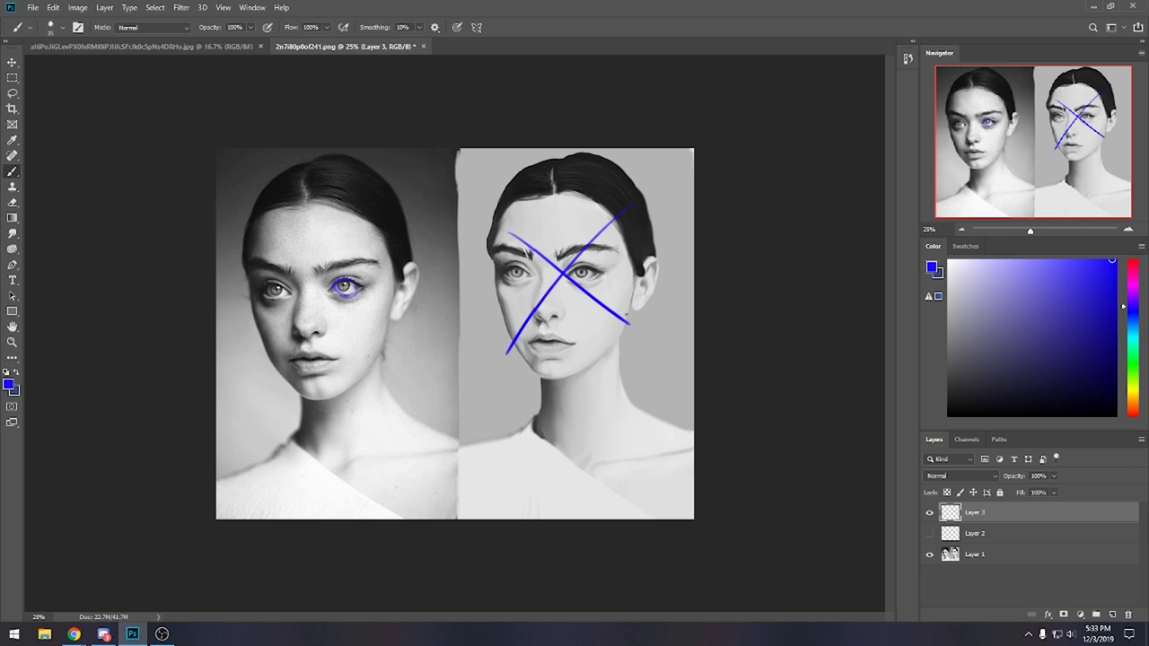
Loop around the reference face, draw an arrow to the painting, and circle and annotate the eye.
mouse_move(395, 203)
mouse_down()
mouse_move(224, 377)
mouse_move(261, 408)
mouse_move(421, 242)
mouse_move(288, 408)
mouse_up()
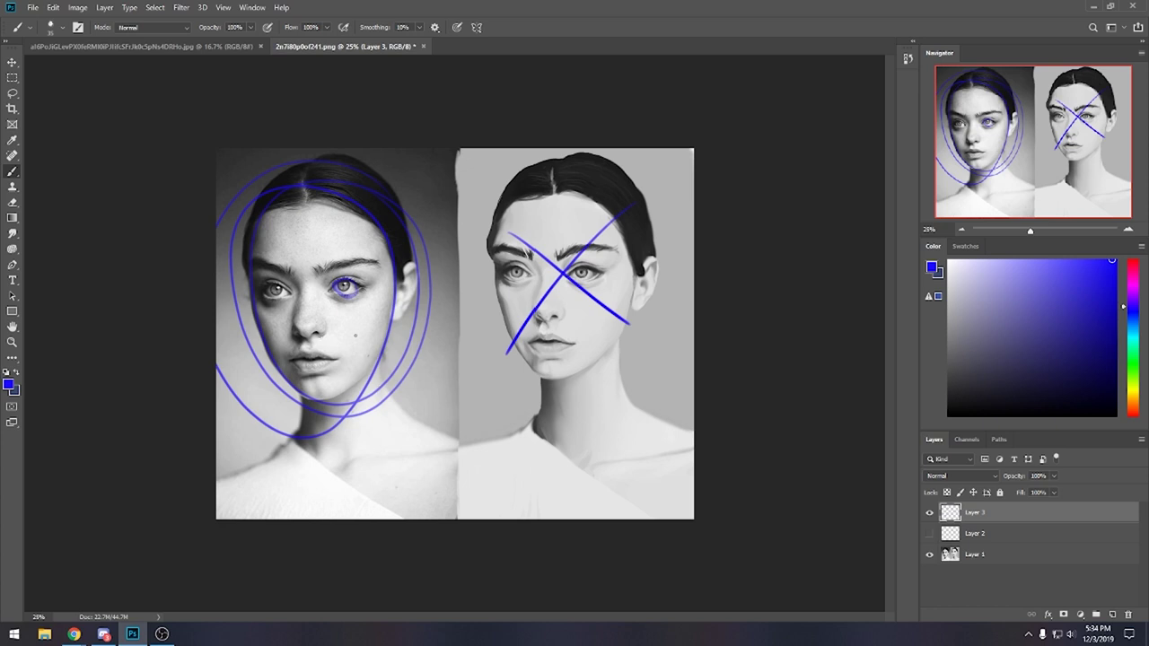
mouse_move(355, 296)
mouse_down()
mouse_move(457, 323)
mouse_move(532, 314)
mouse_up()
drag(364, 299, 356, 317)
drag(370, 266, 320, 270)
mouse_move(359, 230)
mouse_down()
mouse_move(377, 259)
mouse_move(400, 226)
mouse_up()
drag(402, 224, 413, 203)
Underline the note, loop the face again, fill the iris blue, then hide the markup layer.
drag(375, 259, 418, 232)
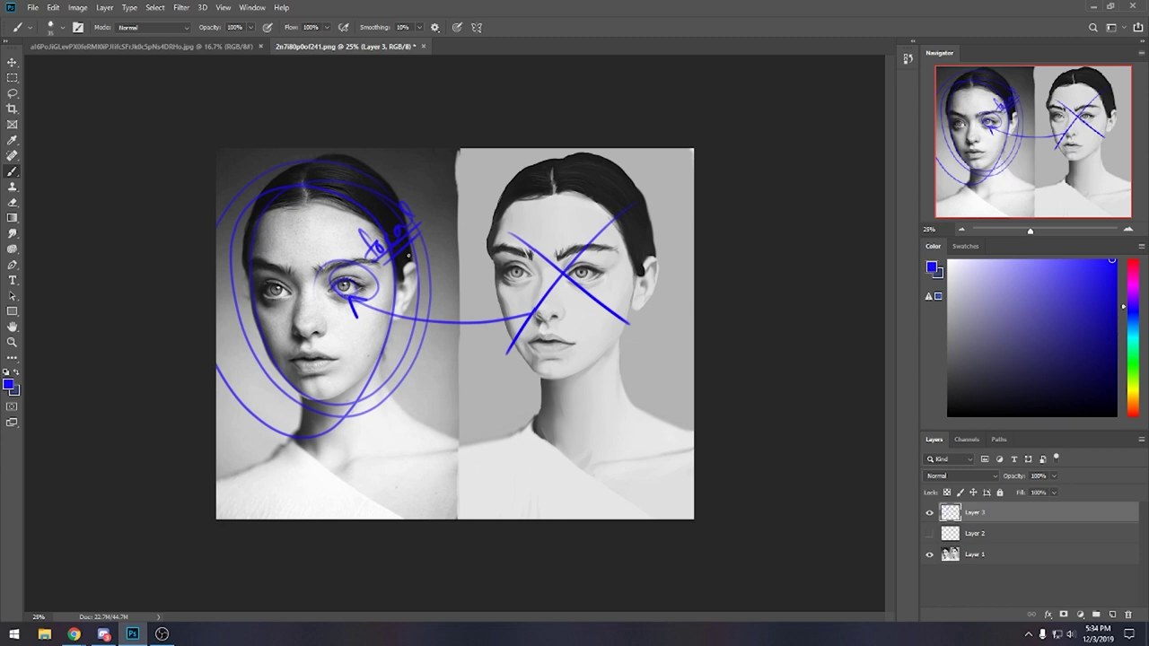
mouse_move(407, 188)
mouse_down()
mouse_move(379, 287)
mouse_move(433, 234)
mouse_up()
mouse_move(418, 296)
mouse_down()
mouse_move(260, 359)
mouse_move(386, 395)
mouse_move(359, 216)
mouse_up()
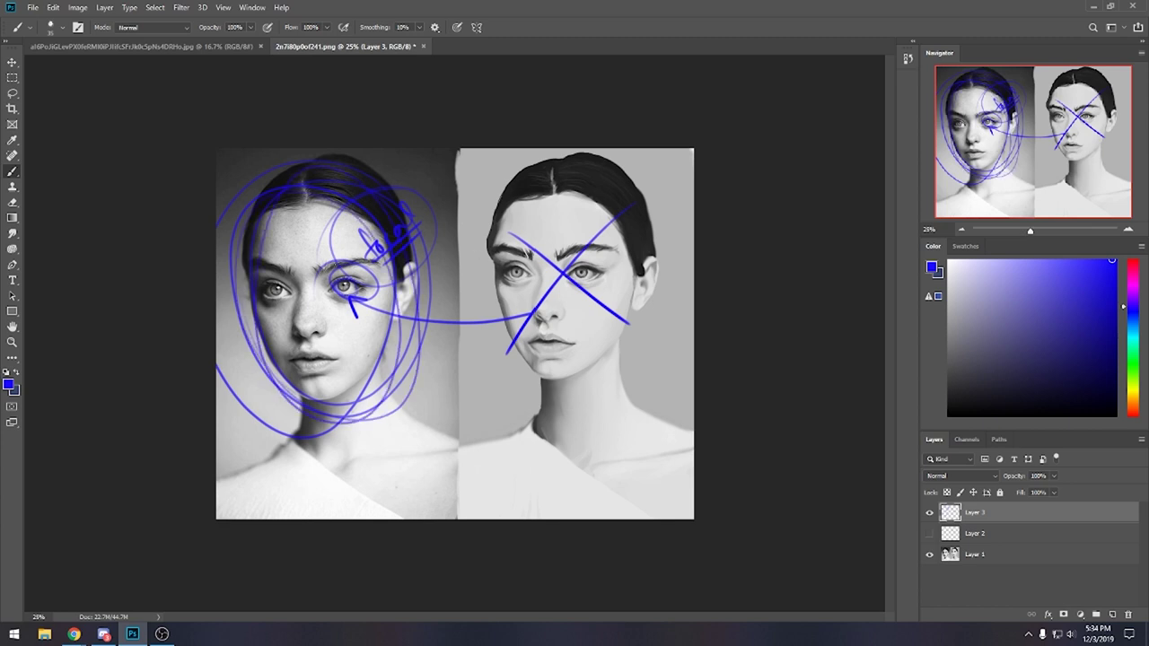
drag(348, 287, 341, 283)
click(929, 513)
Show the white-eye layer again, switch to the Smudge tool, and duplicate Layer 1.
click(929, 533)
click(969, 535)
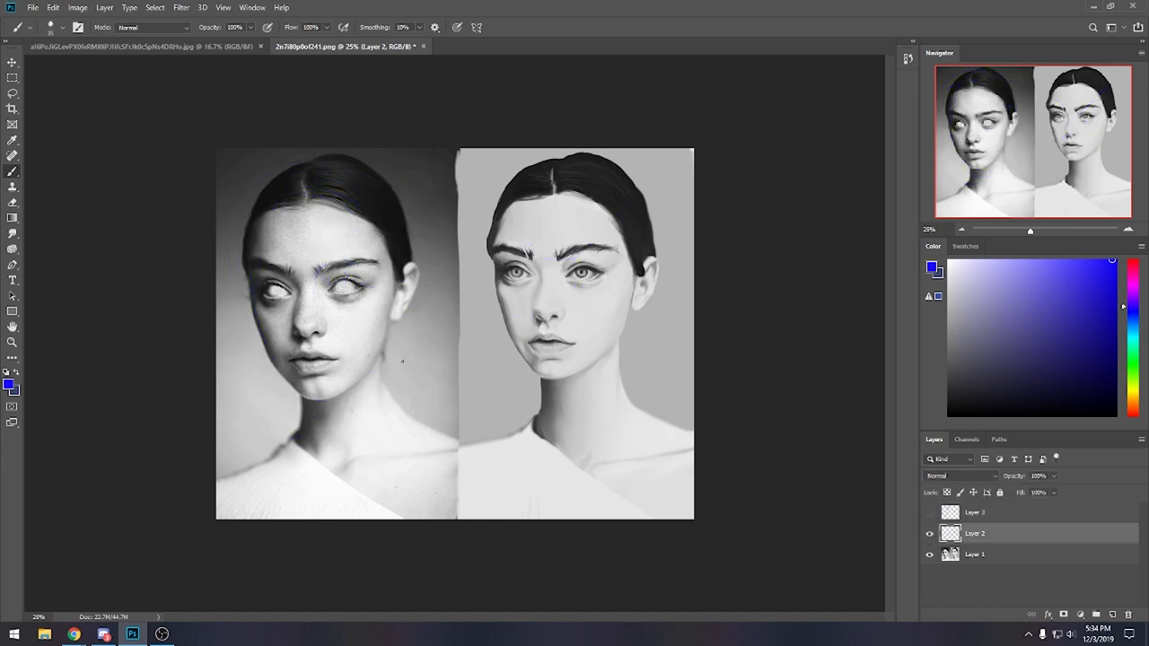
click(12, 233)
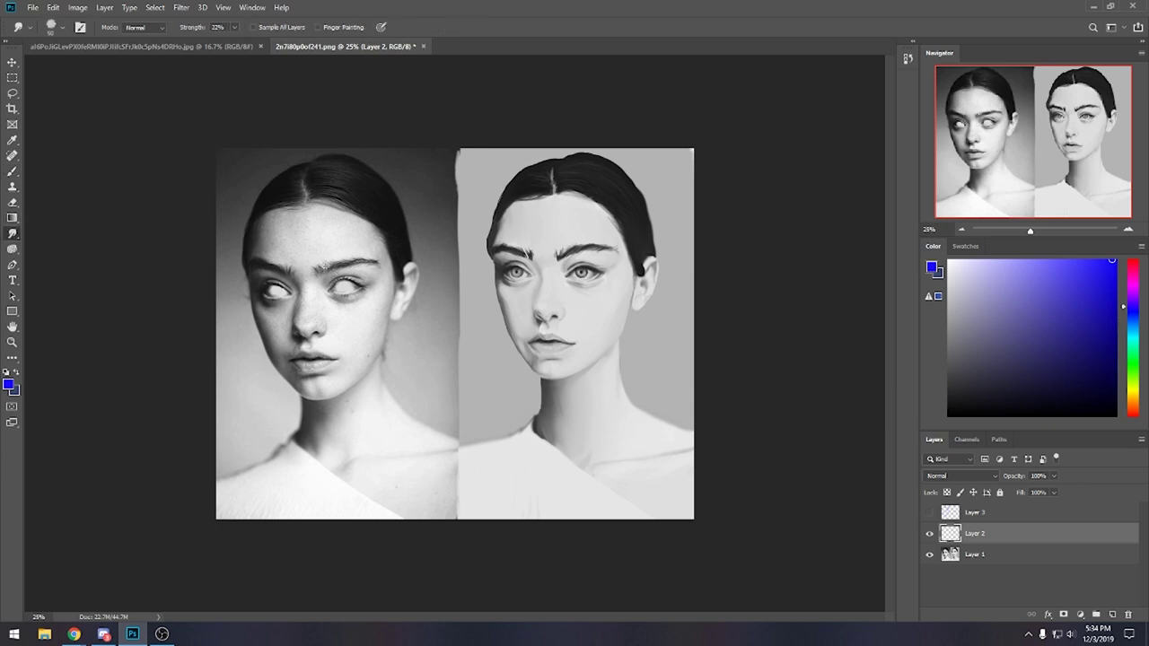
click(984, 556)
key(ctrl+j)
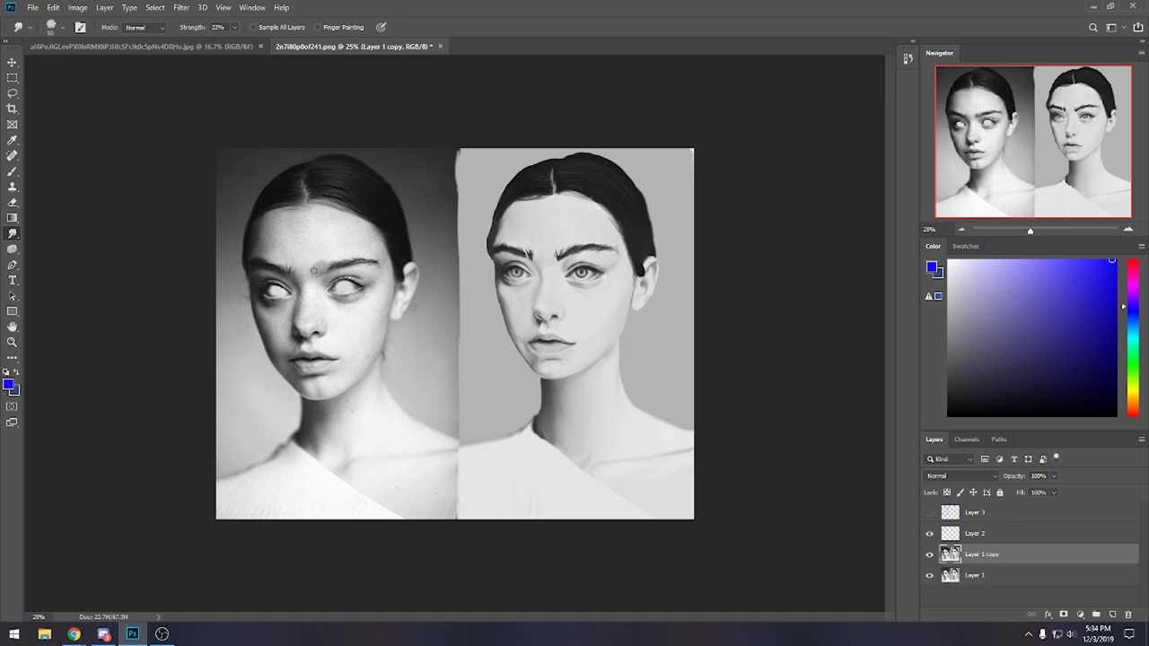
Set smudge strength to 9%, merge the copy into Layer 1, duplicate it again, and zoom out.
click(234, 27)
drag(230, 42, 222, 43)
key(ctrl)
key(ctrl+e)
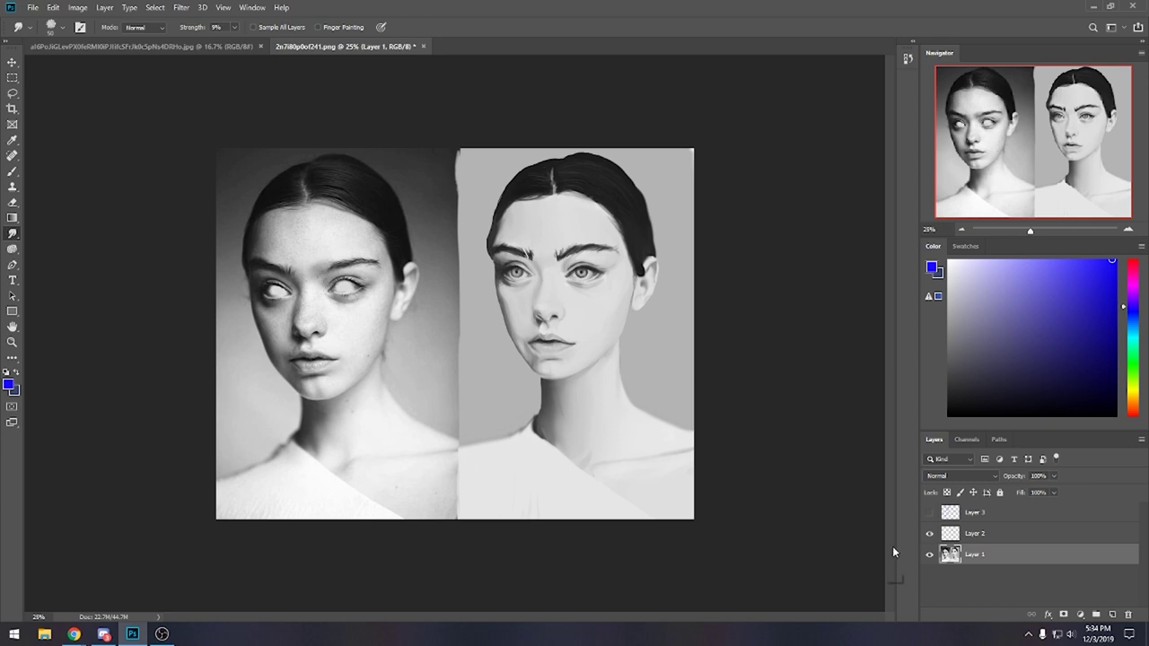
key(ctrl+j)
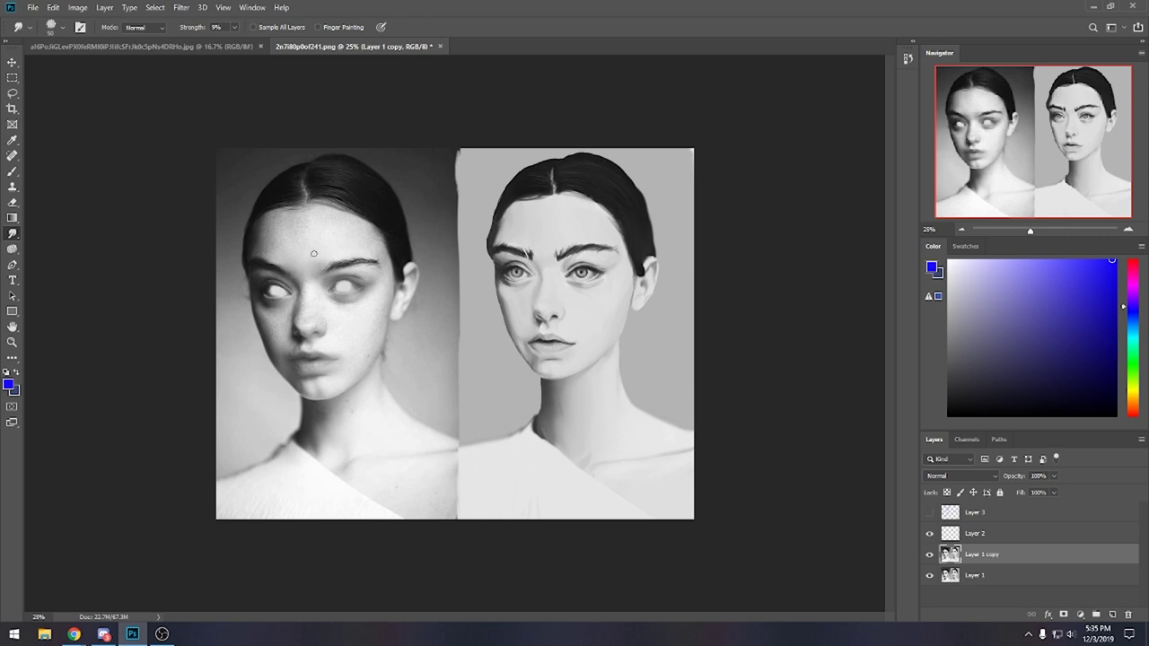
key(ctrl+minus)
key(ctrl+minus)
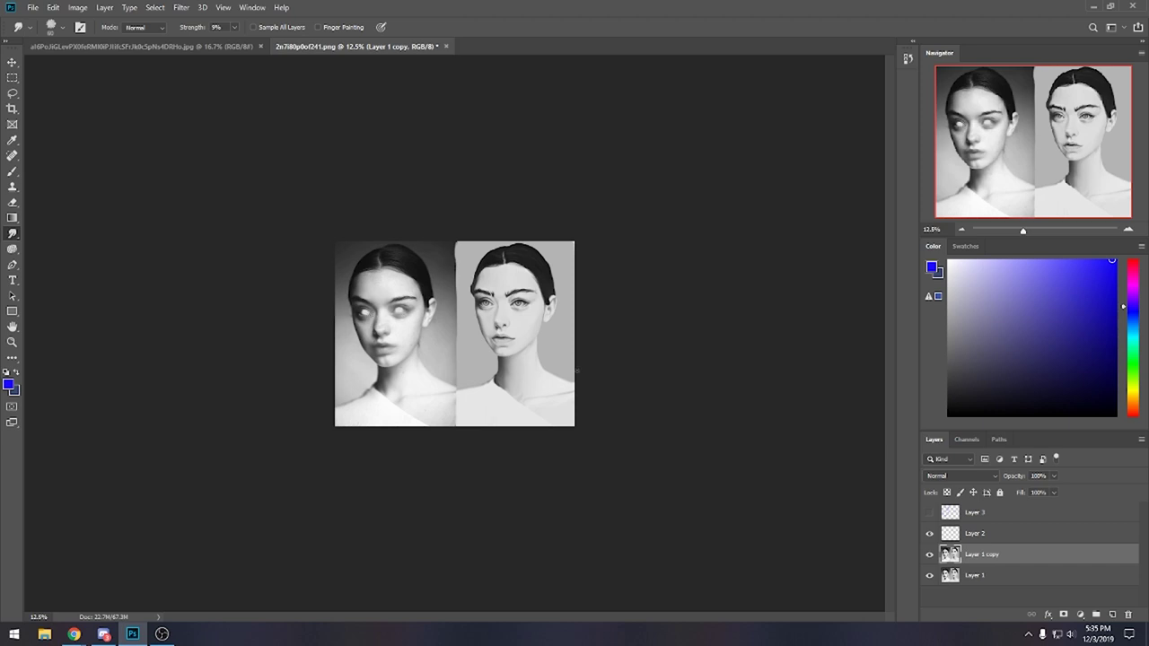
Merge Layer 2 down into Layer 1 copy and zoom back in to 25%.
right_click(991, 542)
click(1023, 385)
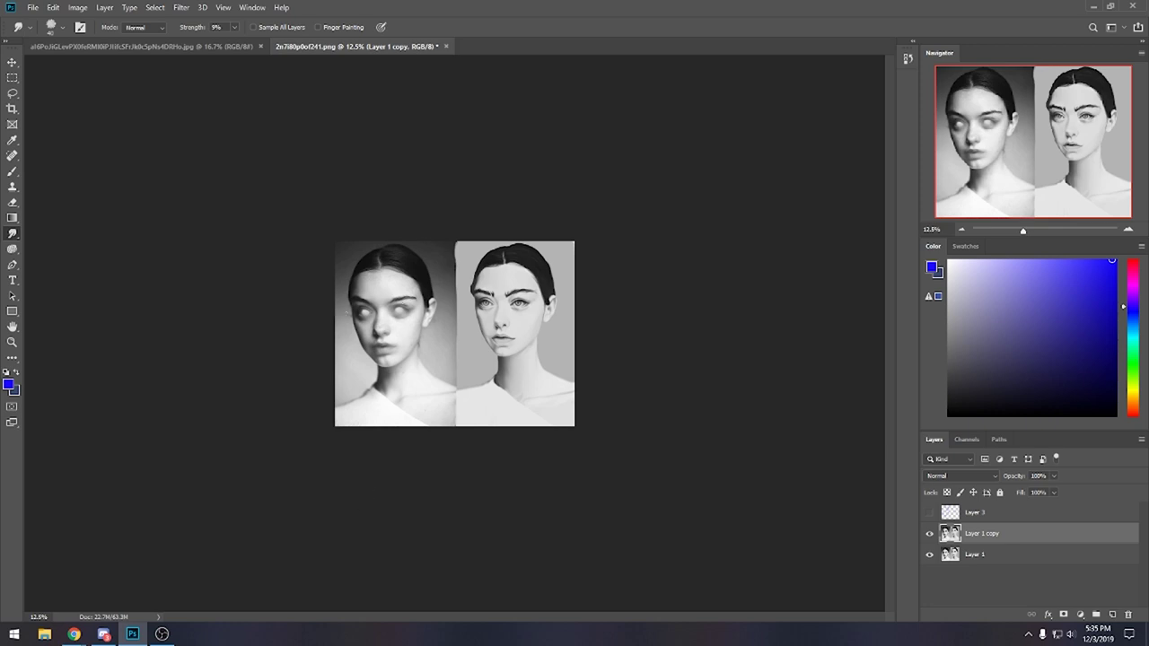
key(ctrl+plus)
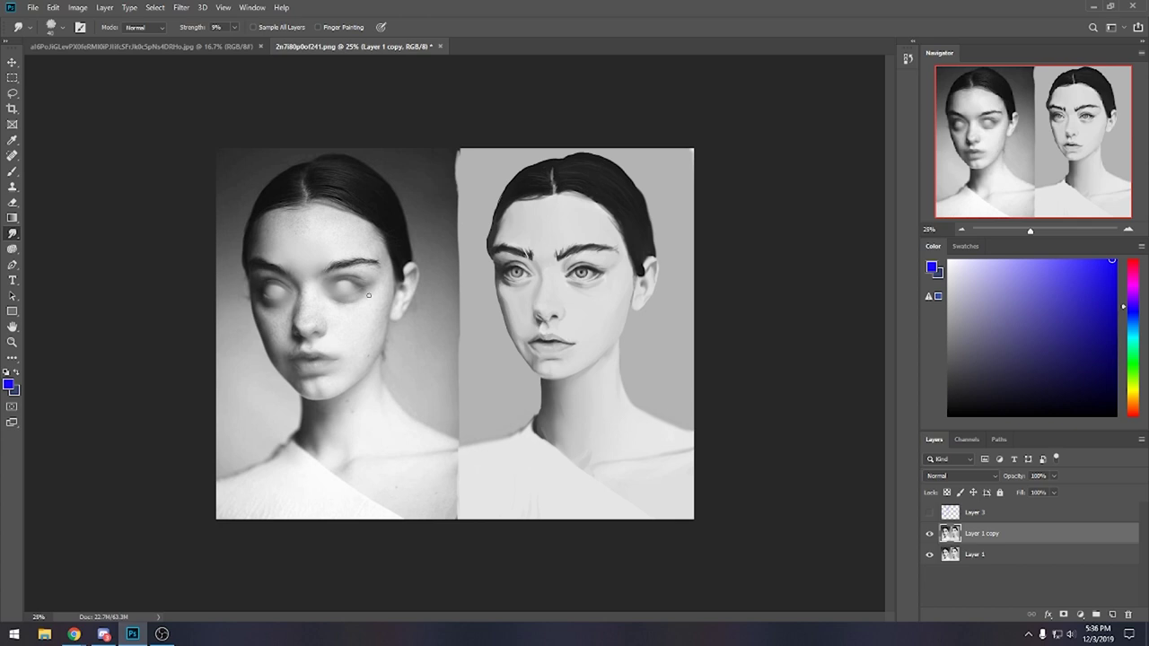
click(930, 533)
click(930, 533)
click(930, 534)
click(930, 534)
click(930, 534)
click(930, 534)
click(930, 535)
click(930, 535)
click(929, 536)
click(929, 536)
click(929, 536)
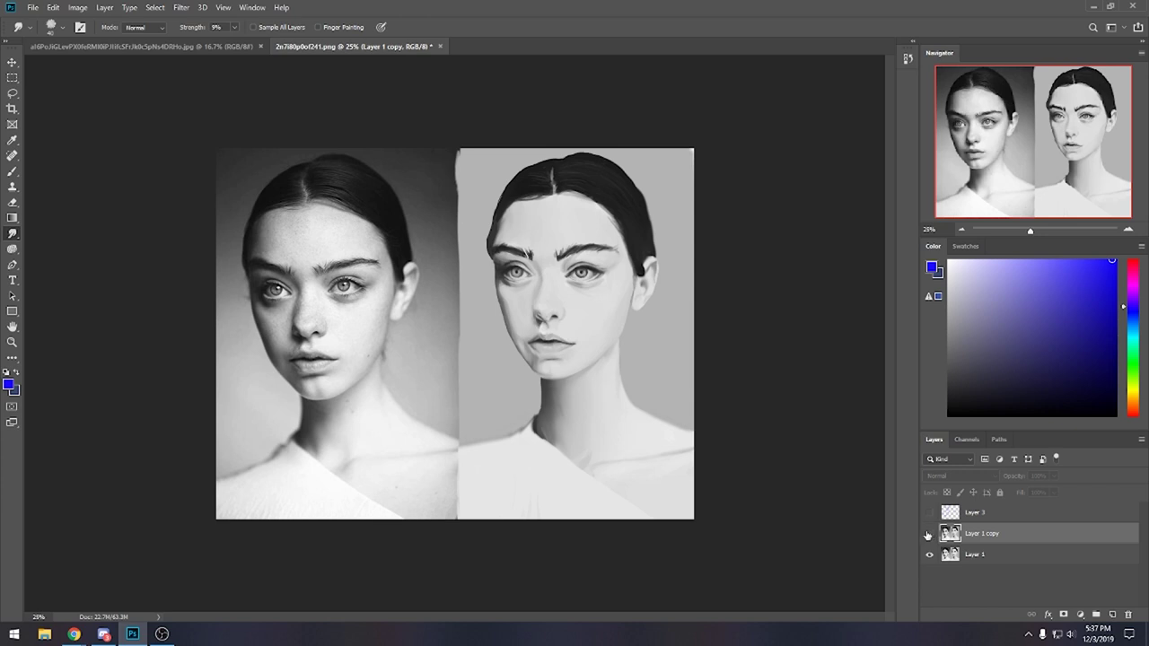
click(929, 536)
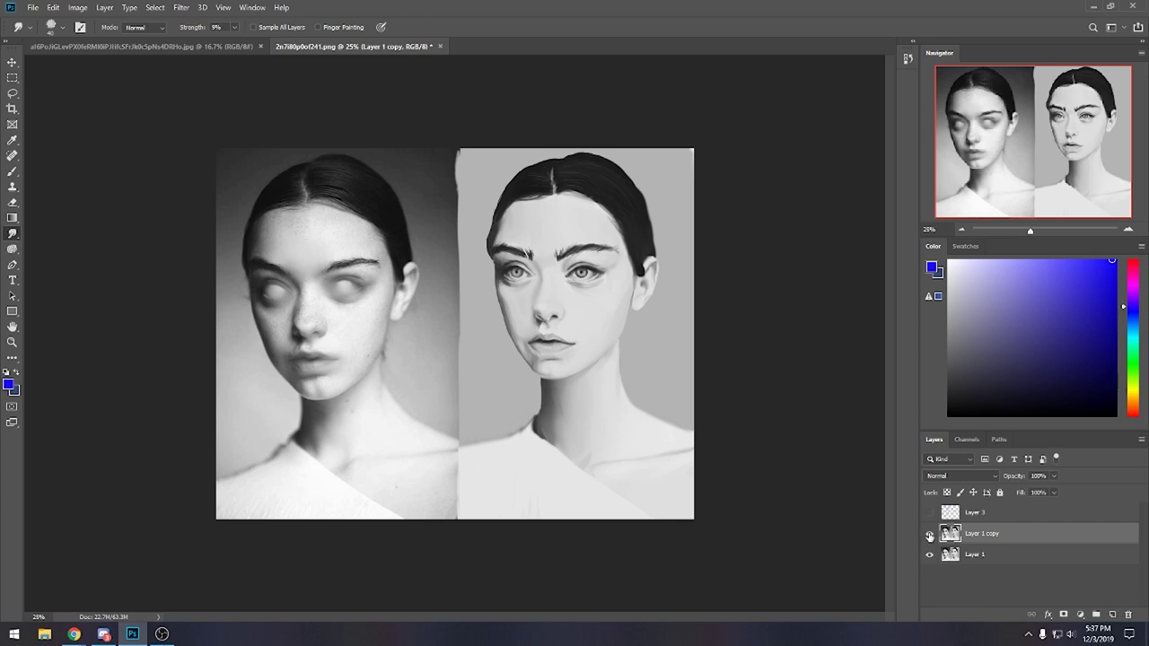
click(929, 535)
click(931, 538)
click(931, 538)
click(930, 537)
key(m)
Select then deselect the painted portrait and make Layer 1 the active layer.
drag(457, 143, 782, 593)
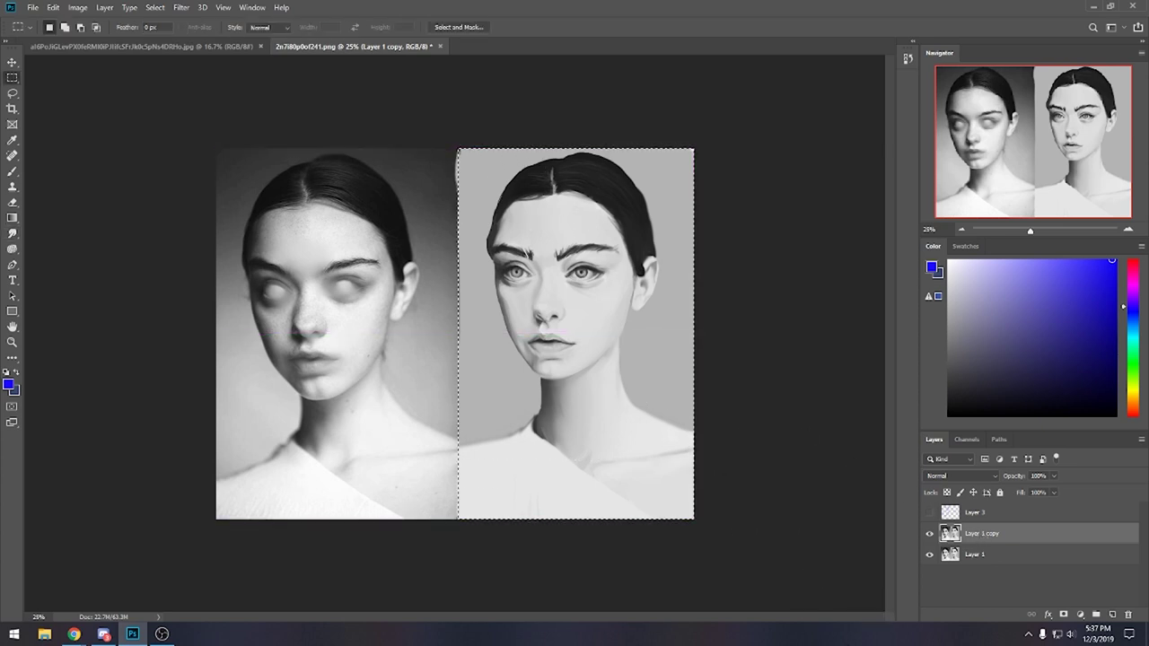
right_click(562, 311)
click(718, 321)
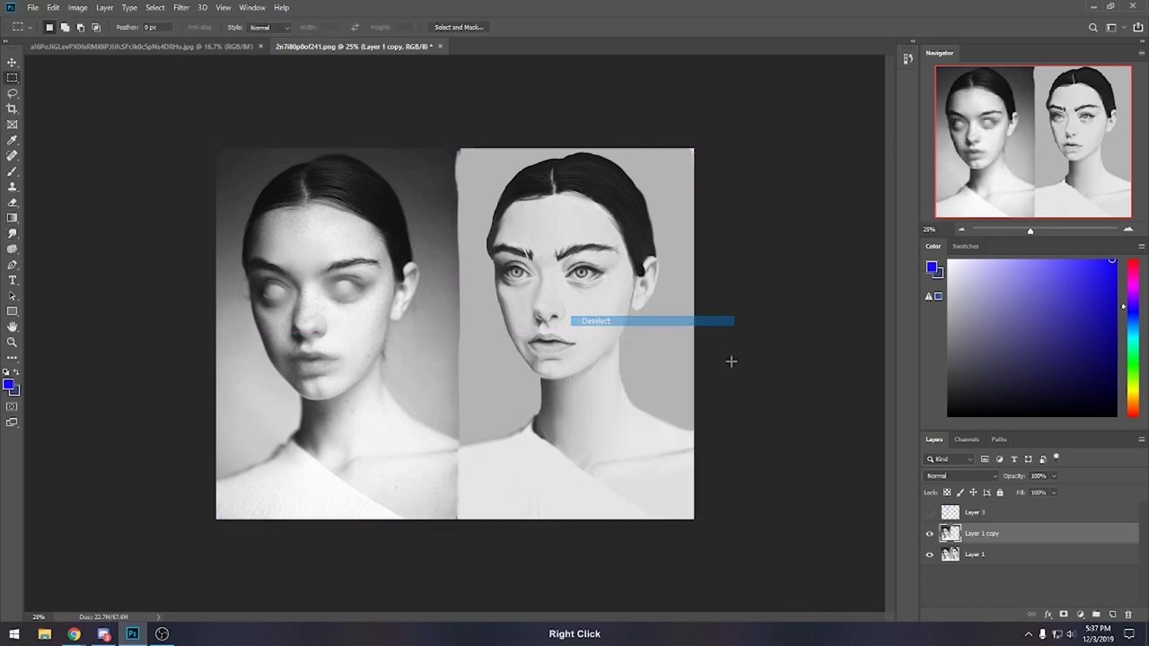
click(1003, 558)
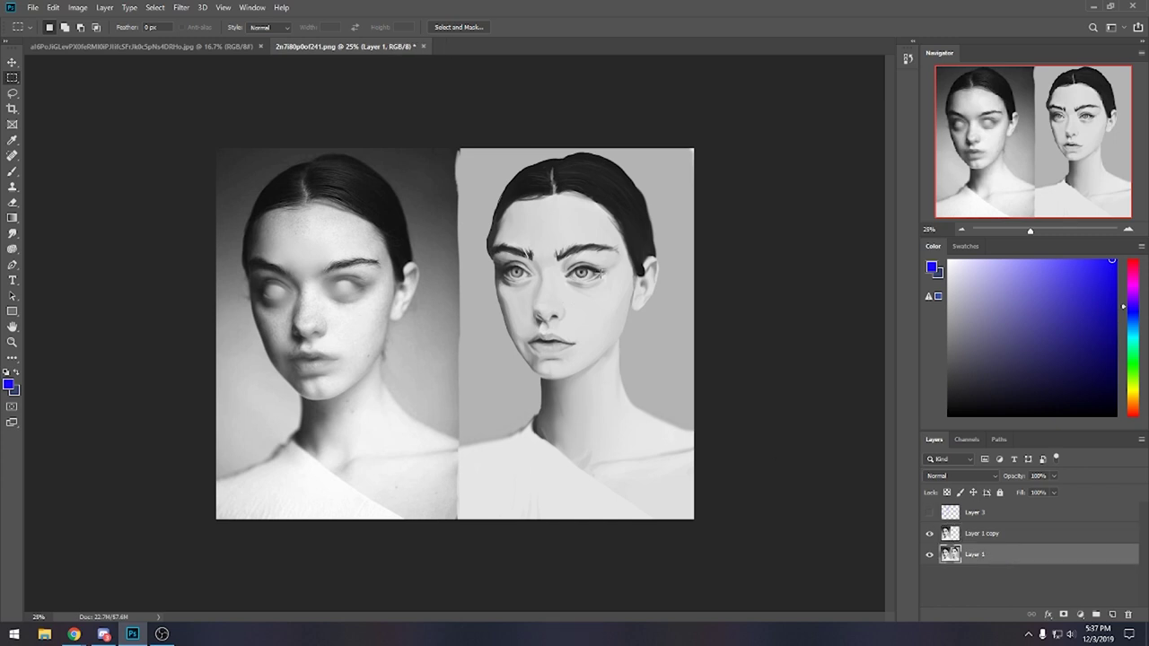
Sample light grey skin tone from the face and paint over the right eye's iris.
key(b)
key(alt)
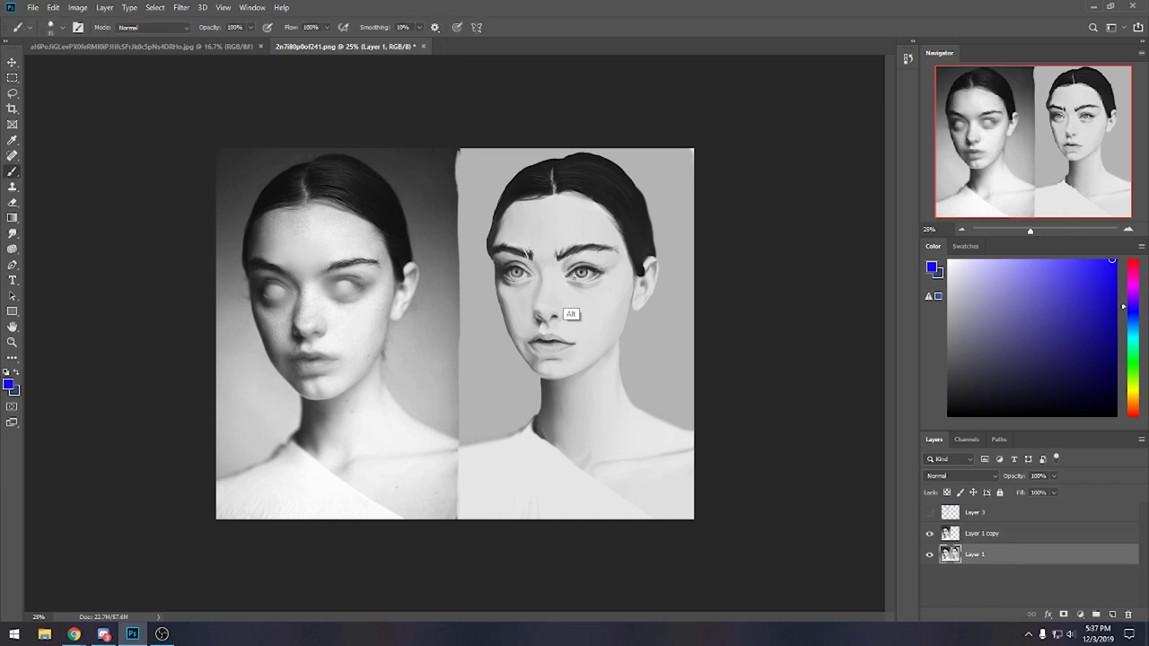
alt+click(571, 316)
drag(584, 273, 516, 273)
Draw two straight dark guide lines across the painted eyes, redoing the first one.
alt+click(520, 263)
shift+click(520, 263)
key(ctrl+z)
click(508, 259)
shift+click(618, 256)
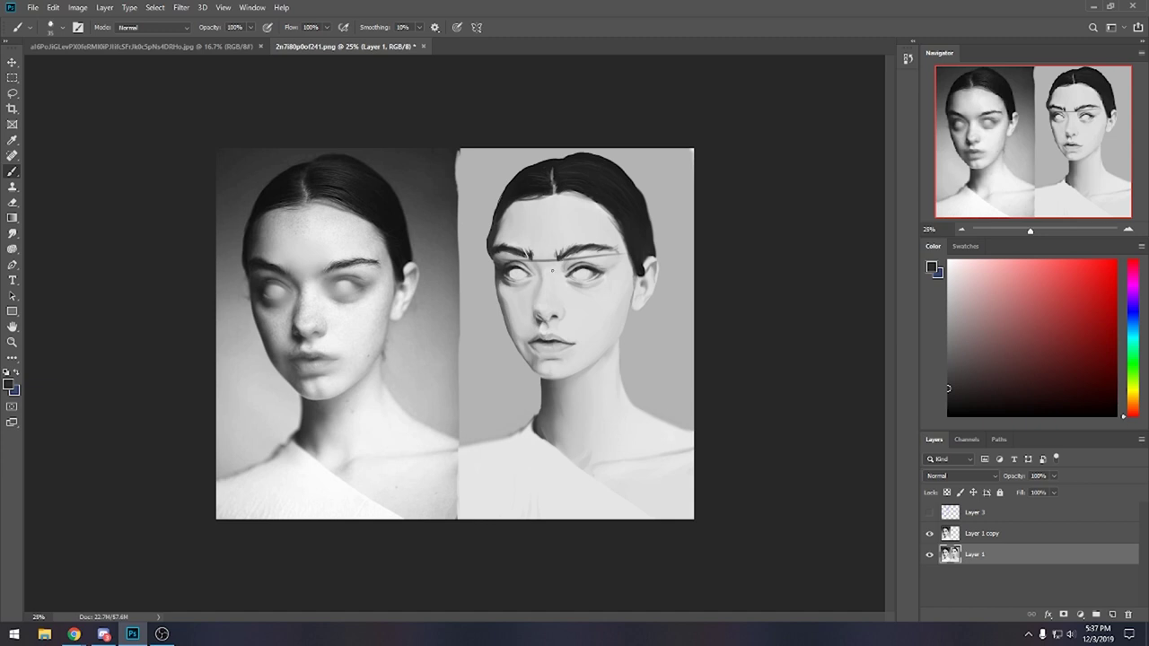
click(514, 278)
shift+click(607, 276)
Sketch a triangle and a freehand circle over the right eye, then undo them.
click(571, 268)
shift+click(591, 307)
shift+click(606, 275)
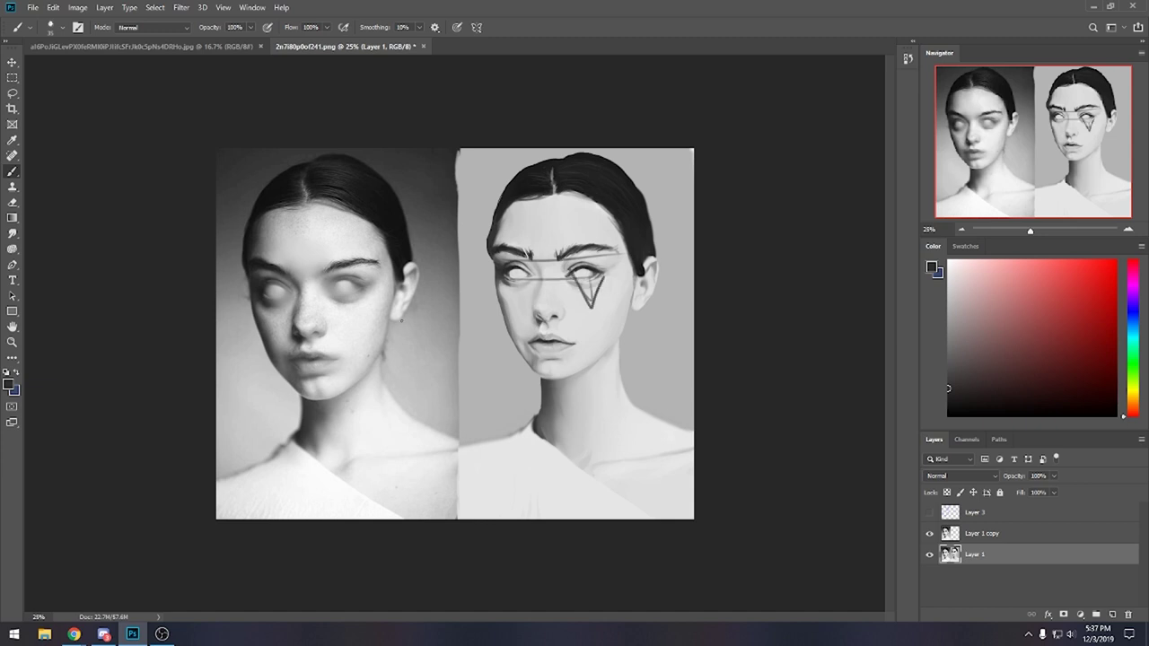
mouse_move(597, 259)
mouse_down()
mouse_move(570, 287)
mouse_move(569, 255)
mouse_up()
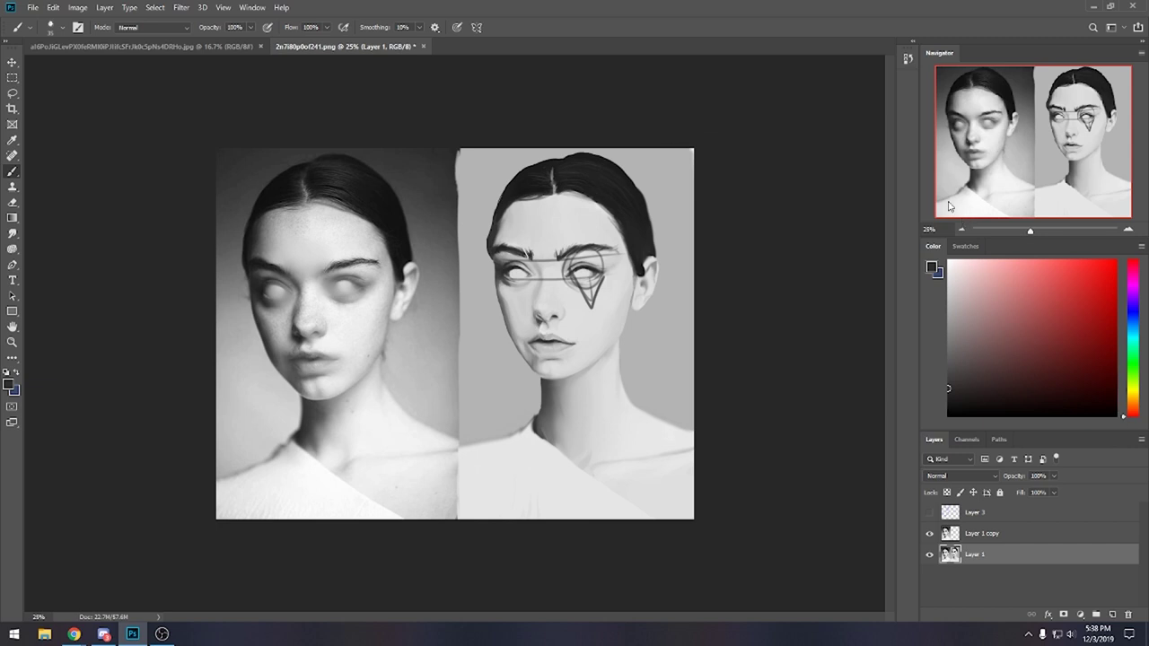
key(ctrl+z)
key(ctrl+z)
key(ctrl+z)
key(ctrl+z)
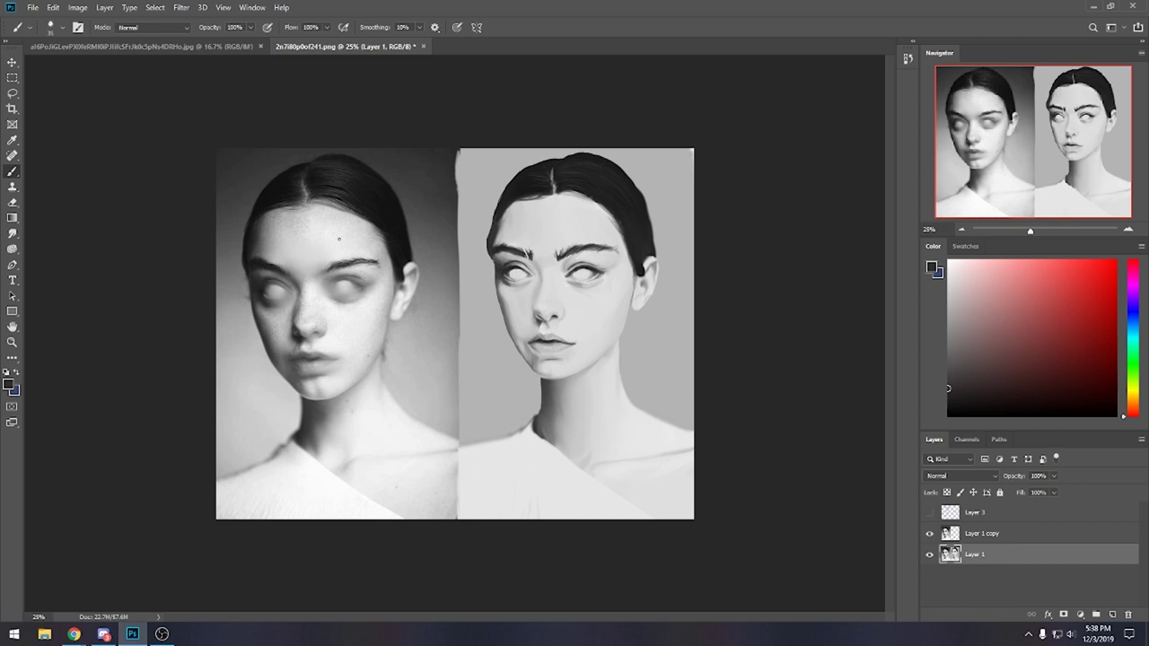
Hide Layer 1 copy to reveal the open-eyed photo and duplicate Layer 1.
click(930, 533)
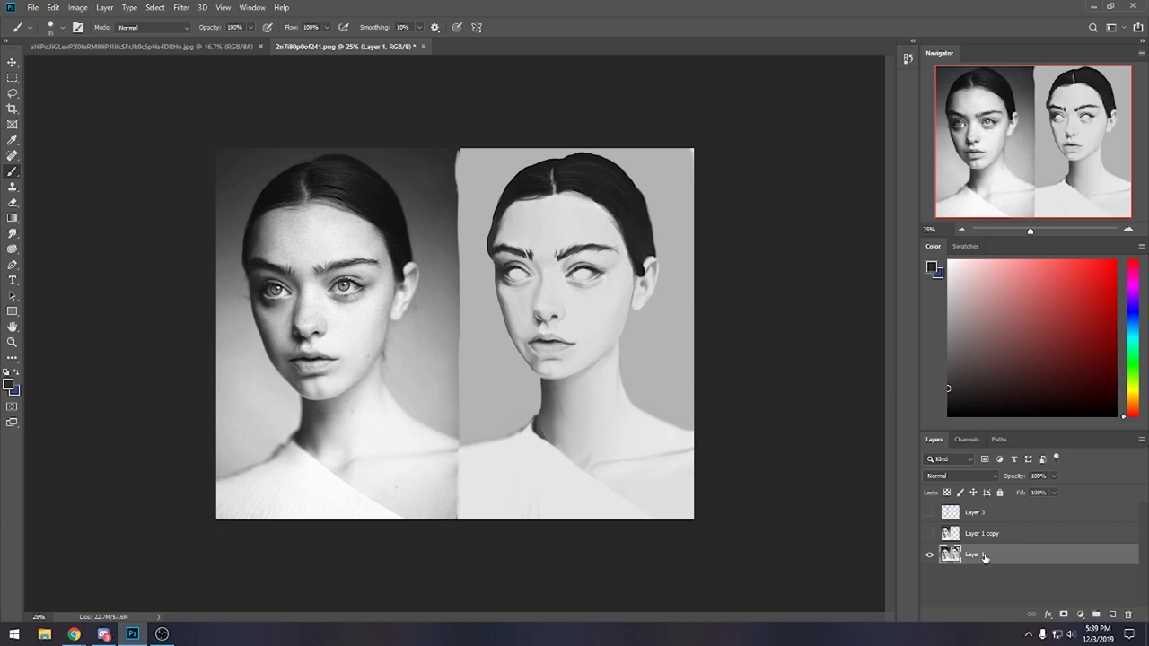
key(ctrl+j)
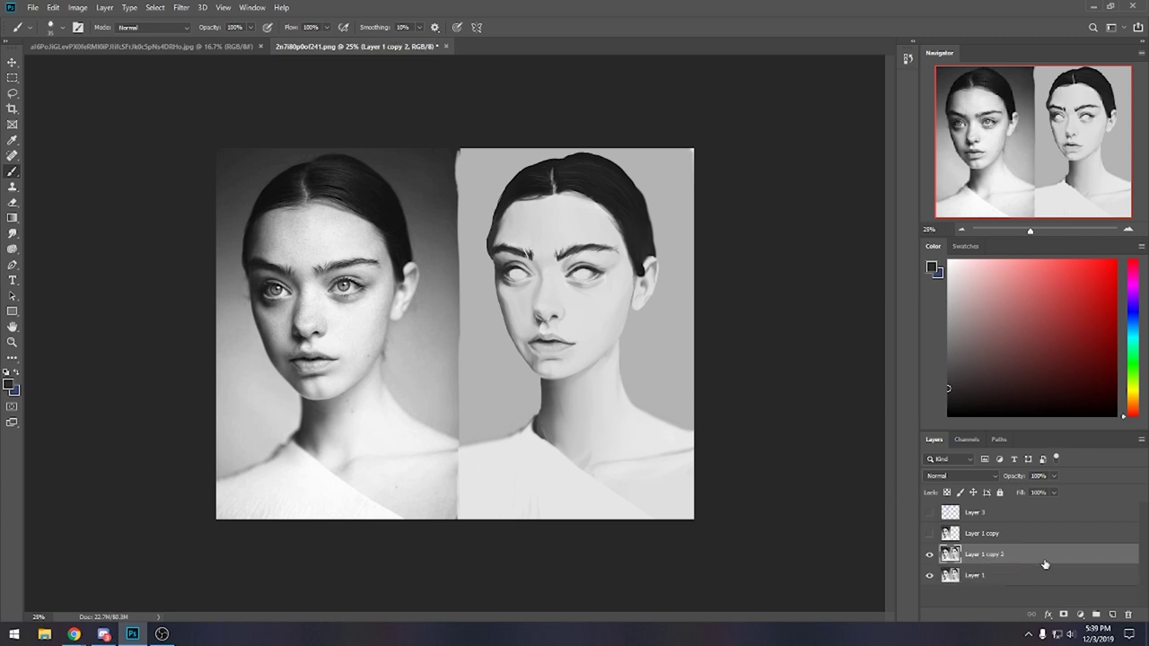
Make a rectangular selection over the right painting, then deselect it.
key(m)
mouse_move(456, 147)
mouse_down()
mouse_move(516, 256)
mouse_move(841, 608)
mouse_up()
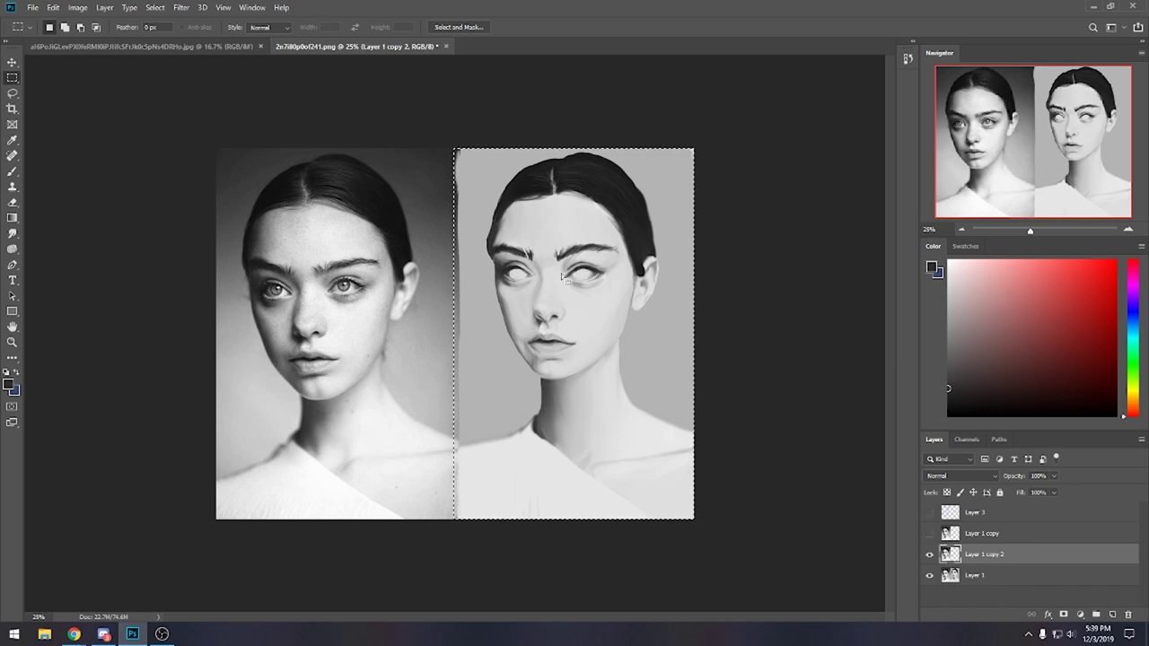
right_click(428, 268)
click(443, 274)
Try a Radial Blur with its centre moved left and amount 53, then cancel.
click(180, 7)
mouse_move(226, 148)
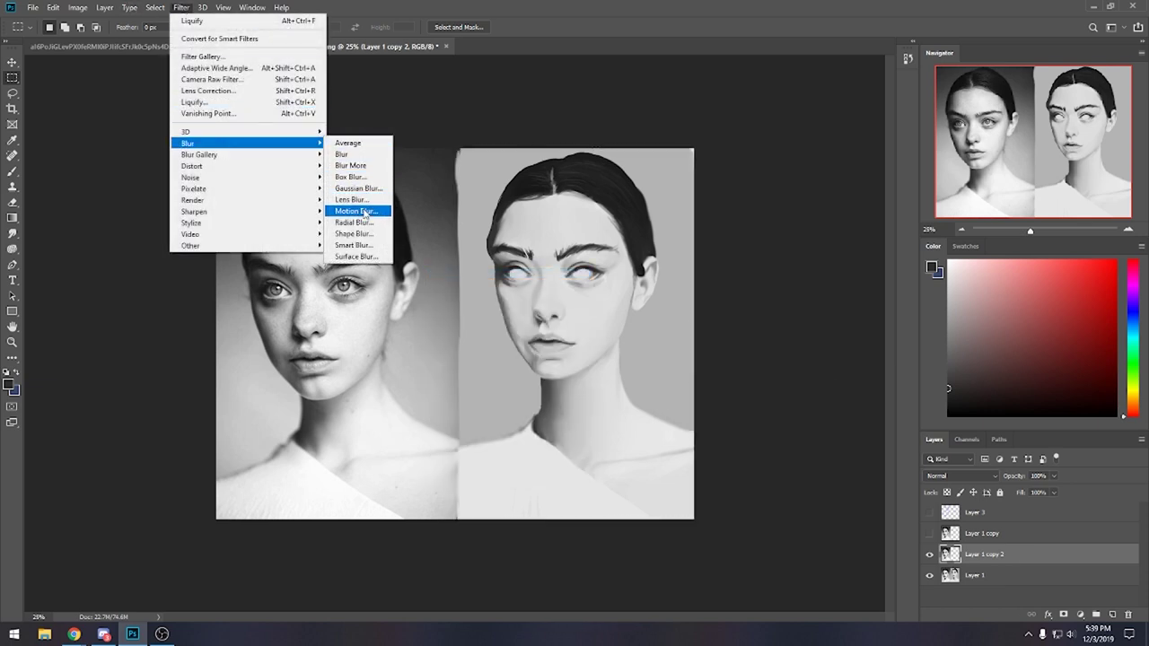
click(355, 222)
drag(619, 278, 590, 275)
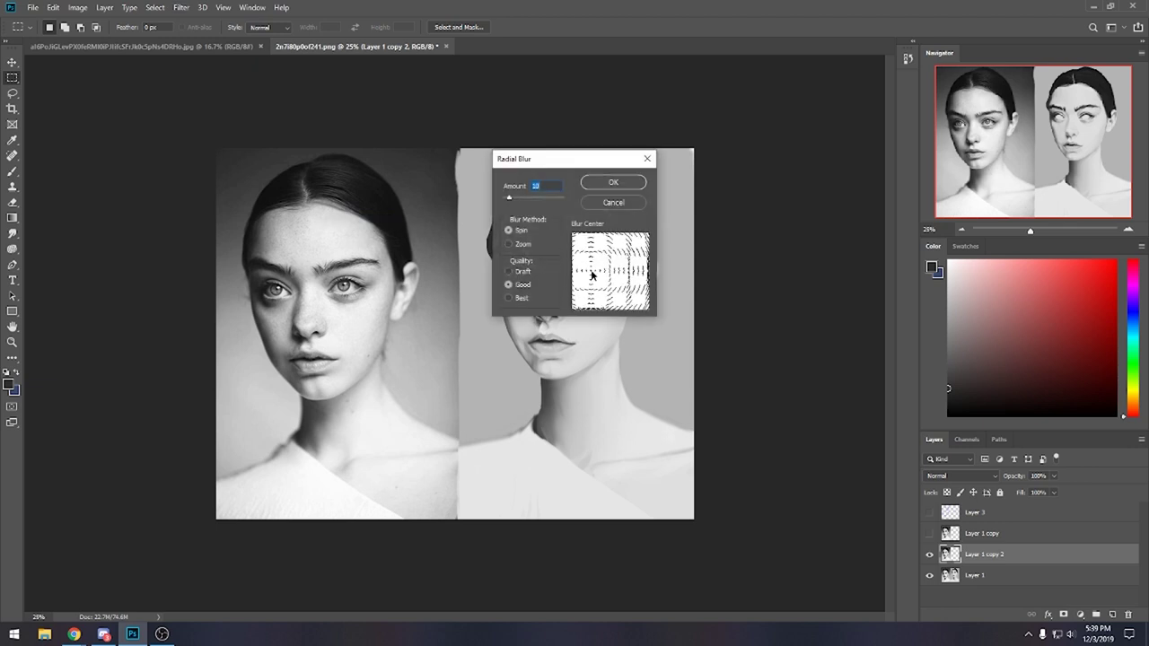
drag(509, 197, 563, 201)
click(612, 203)
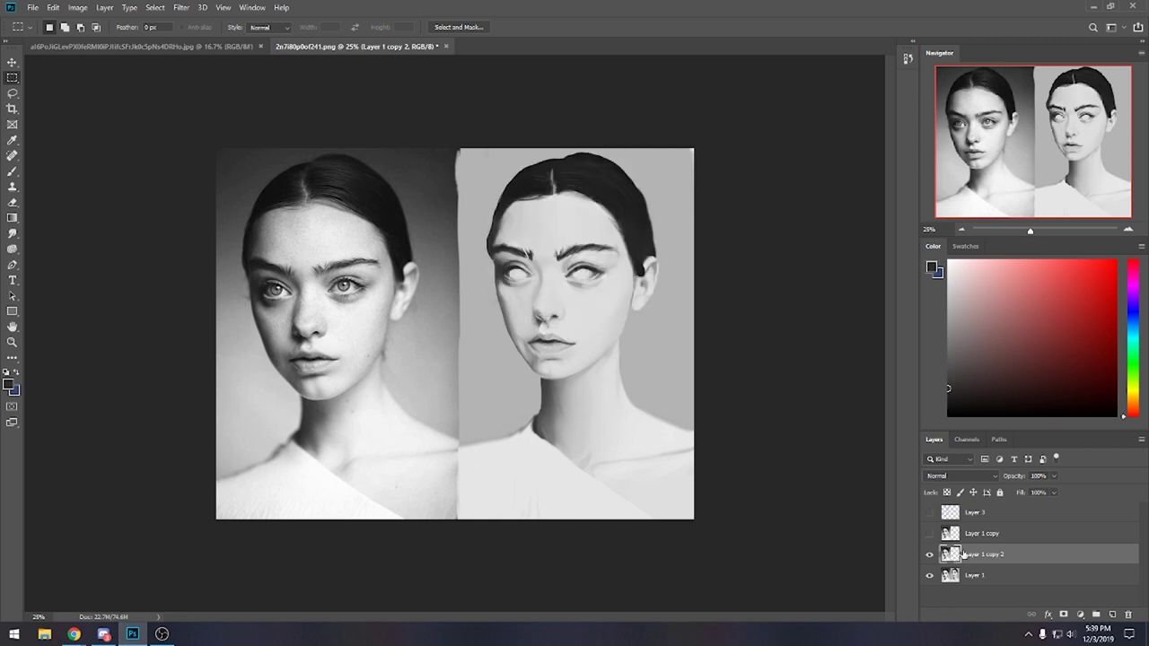
Slide the duplicated photo right into the middle of the canvas and select all.
key(v)
drag(400, 328, 536, 329)
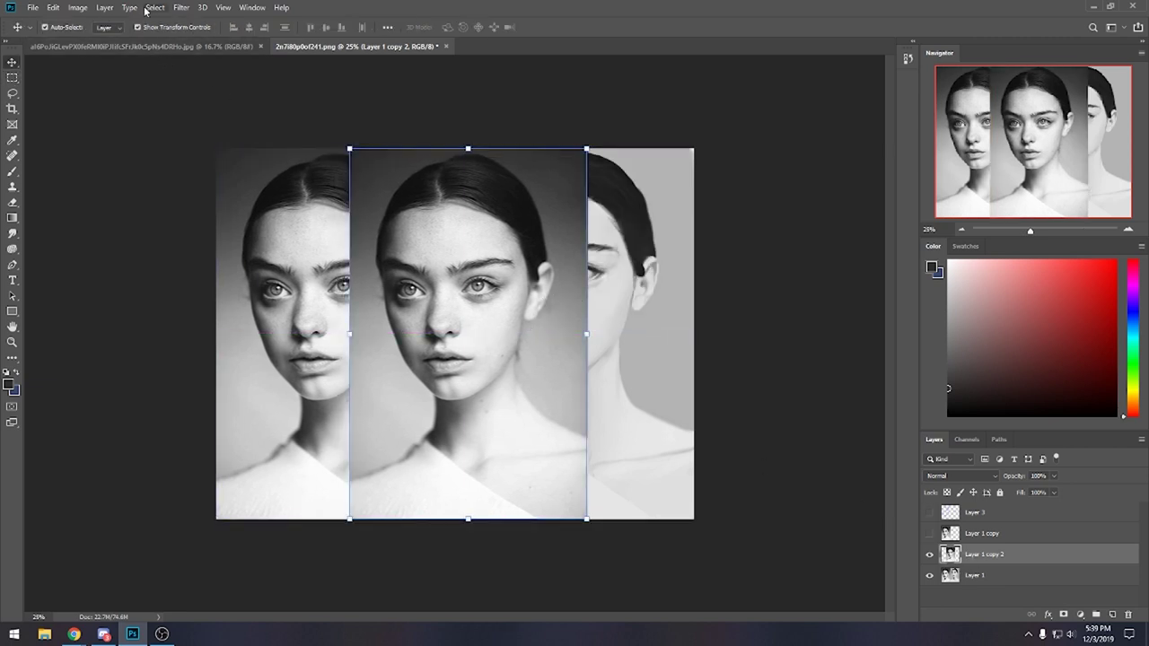
key(ctrl+a)
click(467, 139)
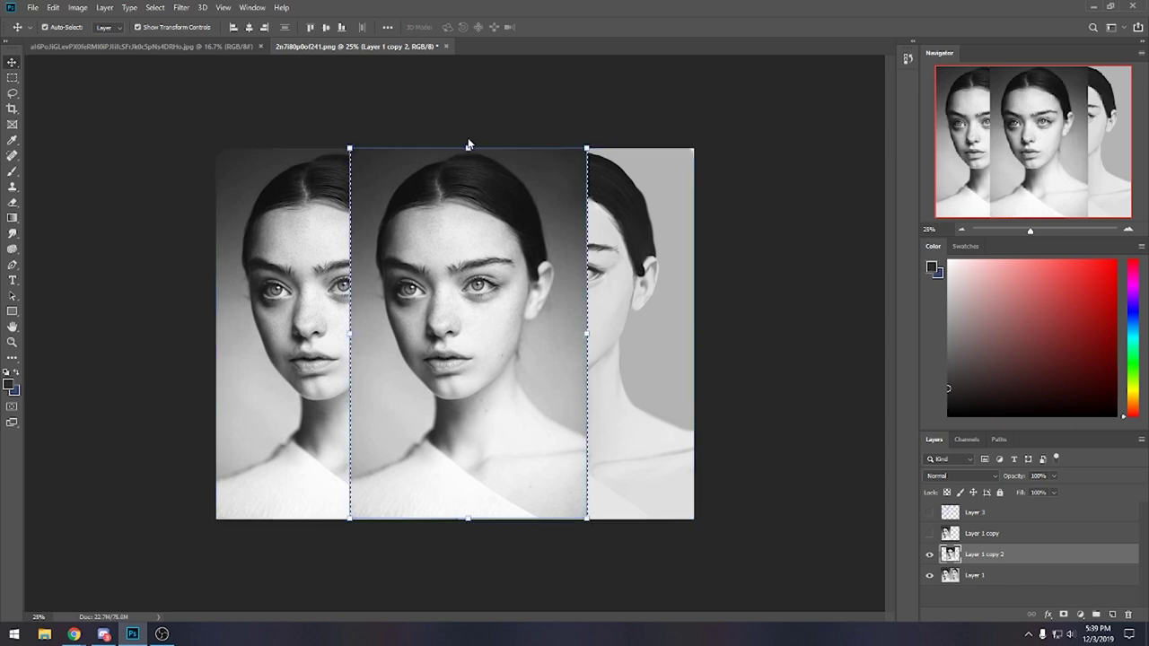
Apply a spin Radial Blur of about 59 to the middle photo, then undo it.
click(183, 9)
mouse_move(238, 145)
click(367, 224)
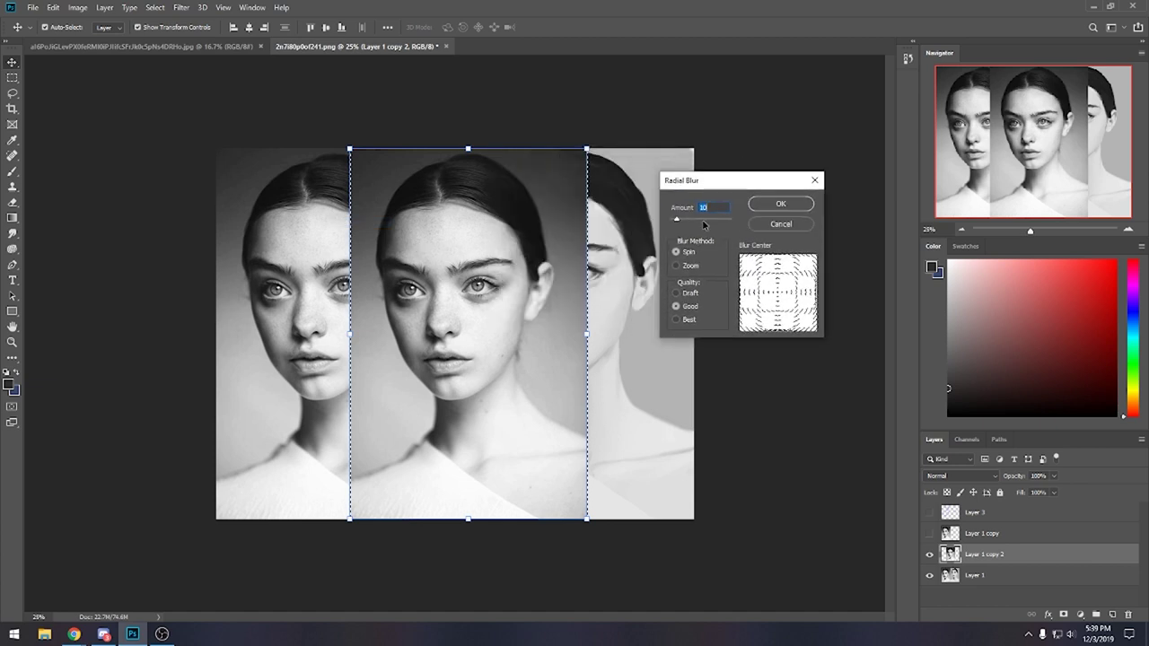
click(705, 220)
click(781, 206)
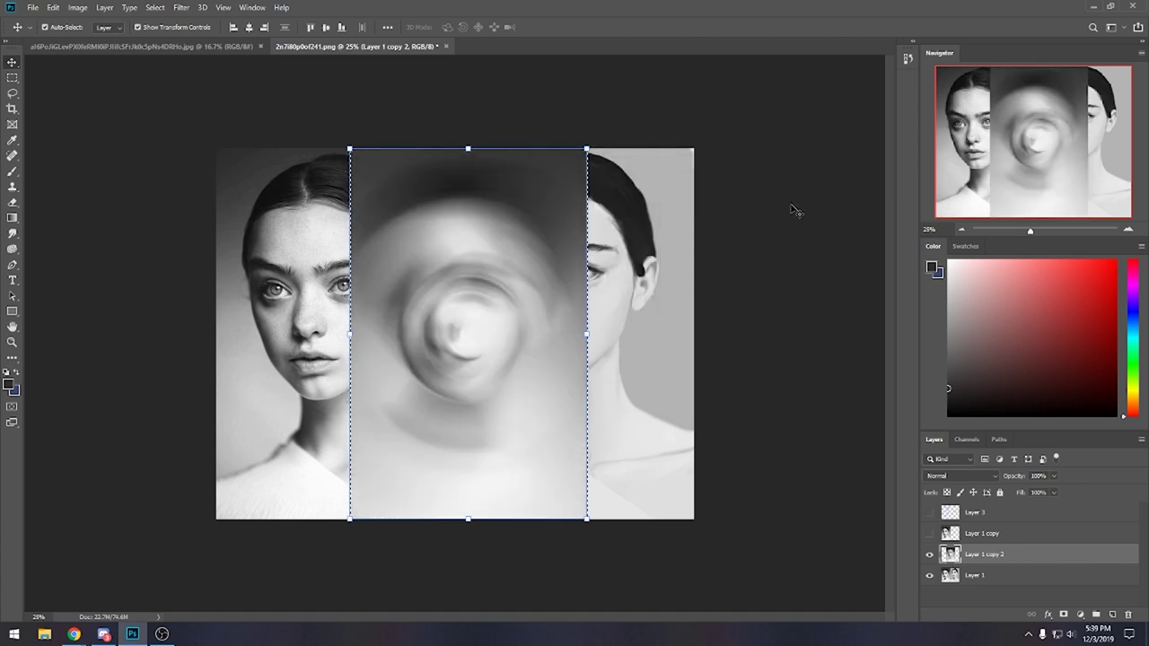
key(ctrl+z)
Apply a weaker spin Radial Blur of 23, then undo it.
click(183, 9)
mouse_move(260, 146)
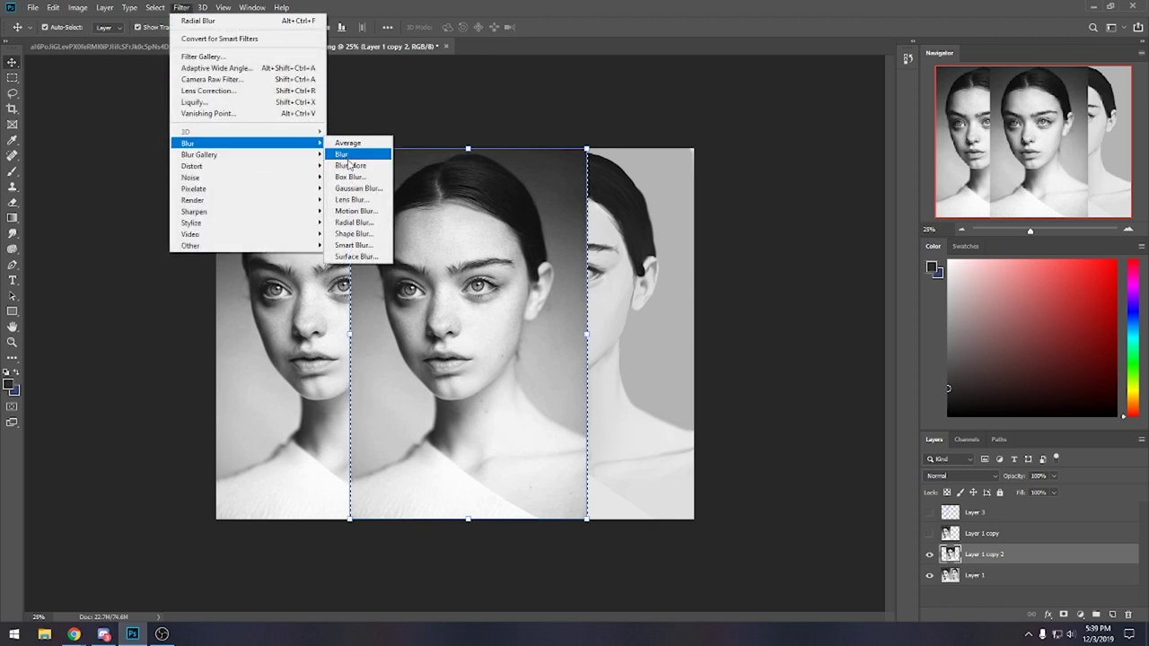
click(354, 222)
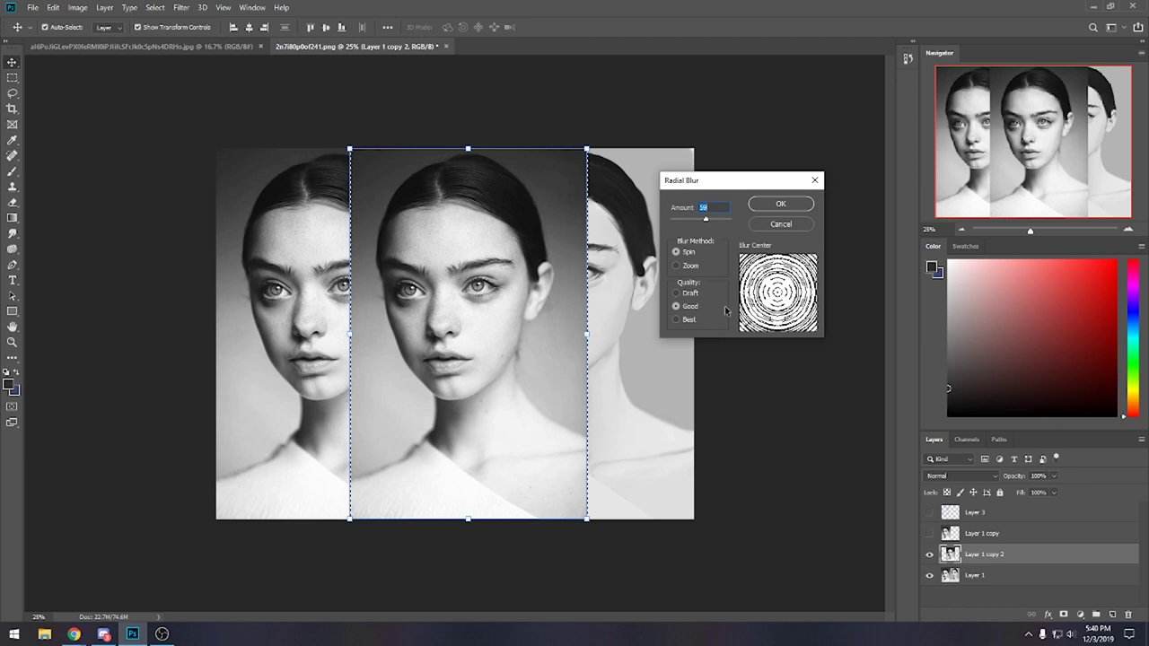
drag(706, 220, 684, 222)
click(798, 205)
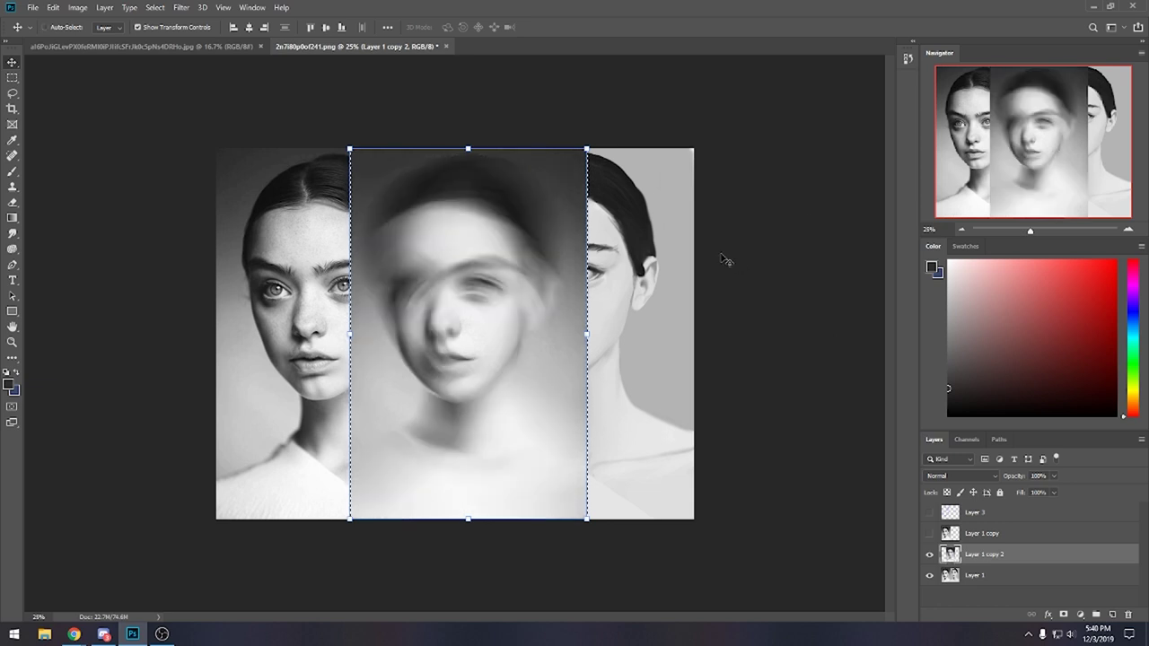
key(ctrl+z)
Apply a gentle spin Radial Blur of 13, then undo it again.
click(179, 9)
mouse_move(224, 144)
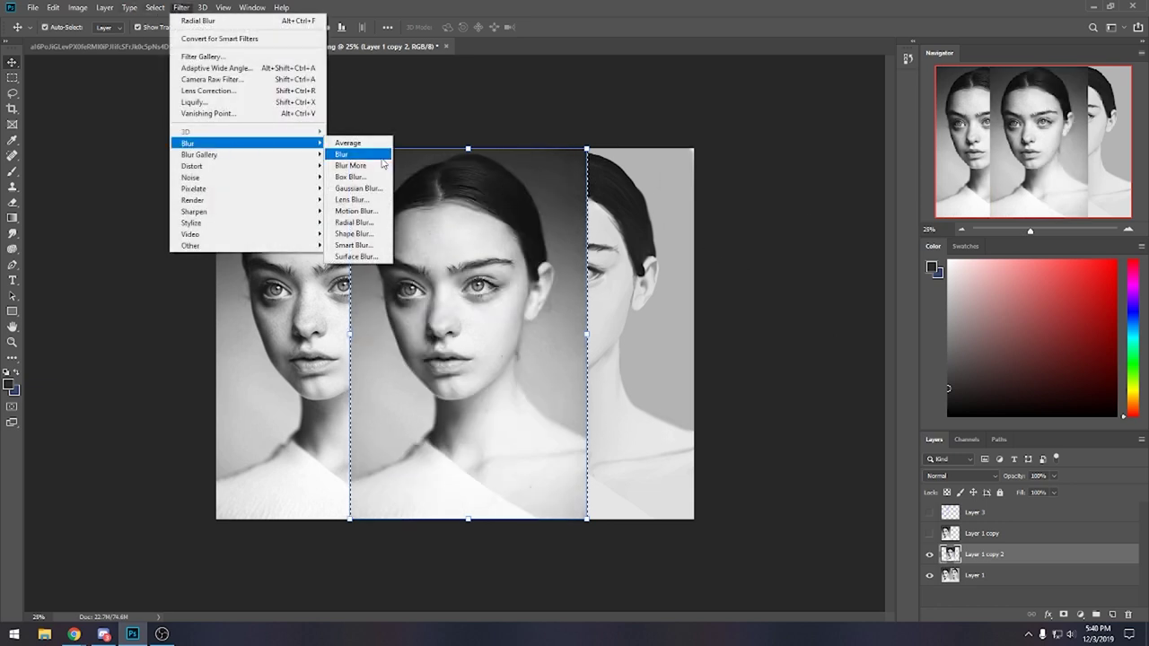
click(357, 222)
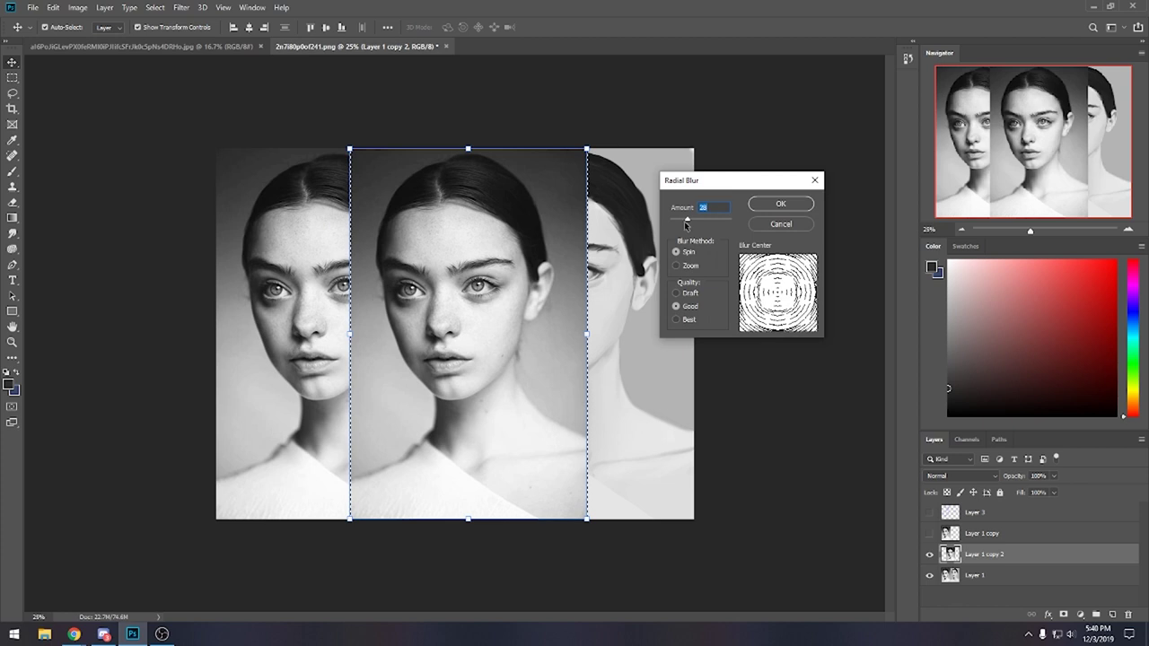
drag(681, 223, 678, 223)
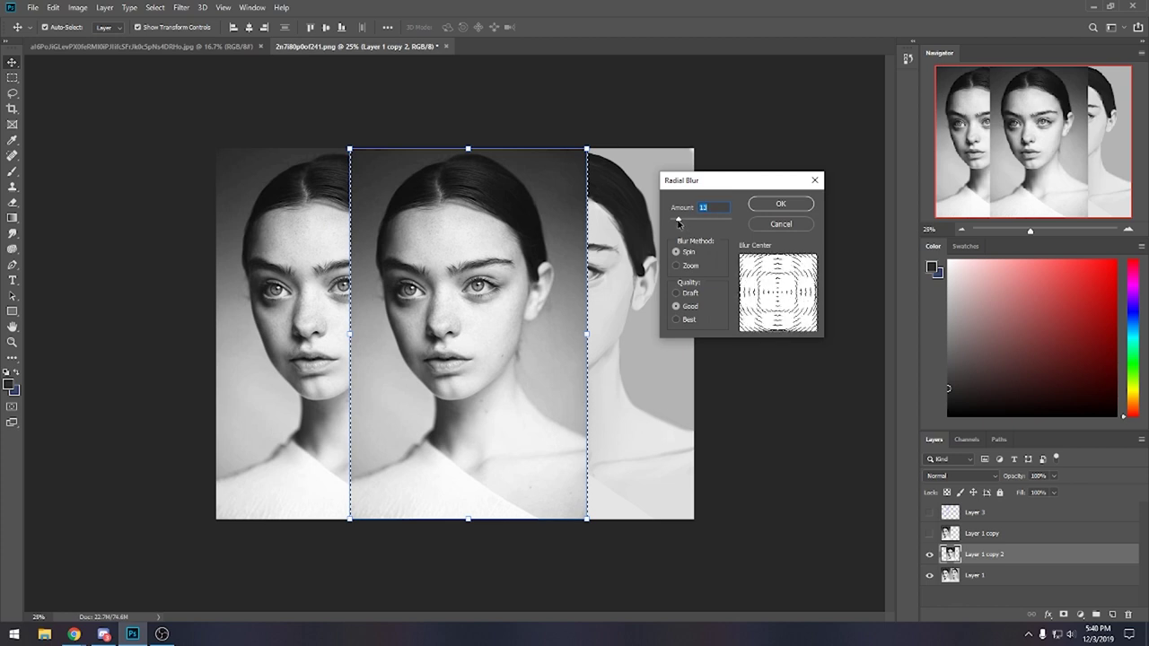
click(780, 205)
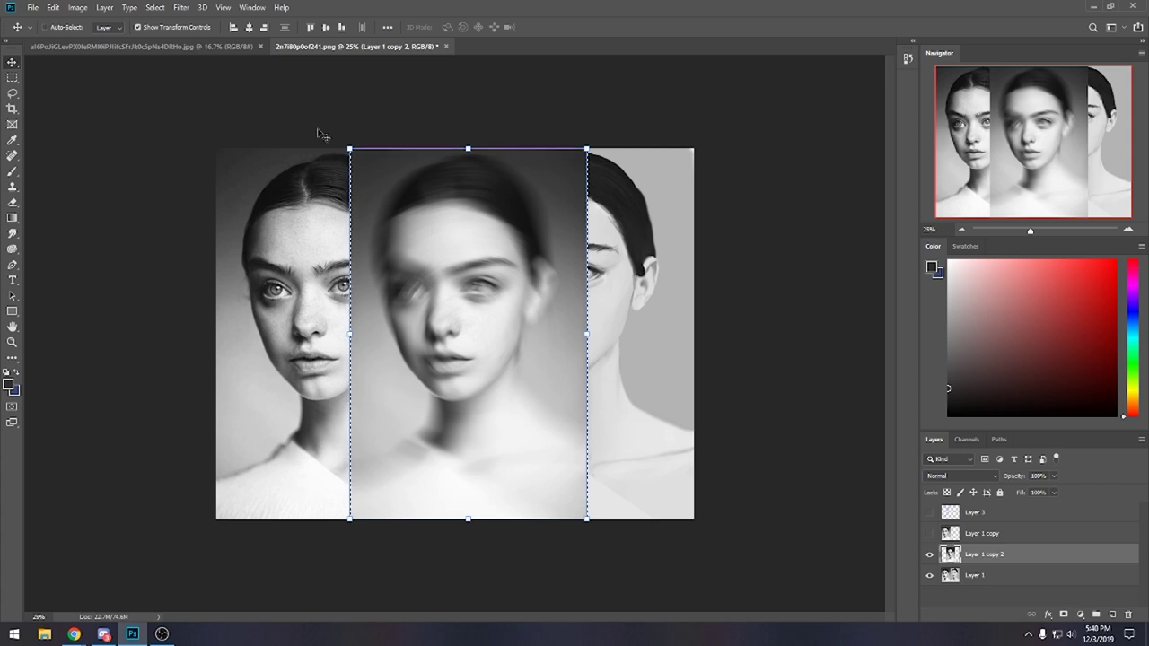
key(ctrl+z)
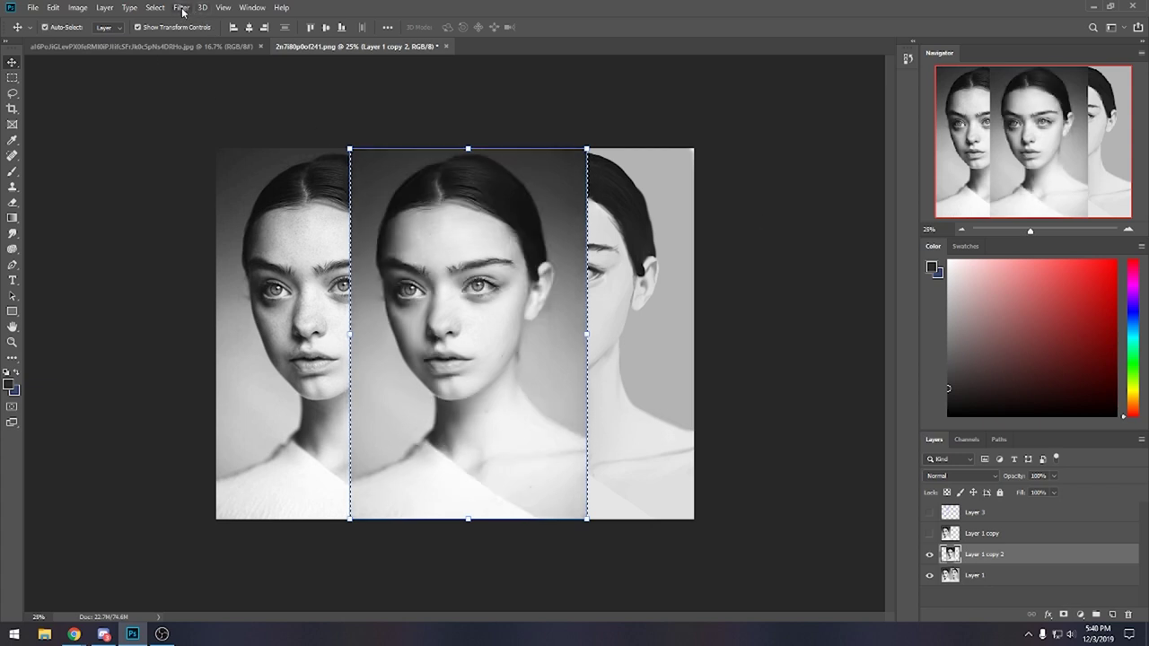
Dismiss the Filter menu and clear the selection with the Marquee tool.
click(180, 9)
key(Escape)
key(m)
right_click(476, 209)
click(507, 214)
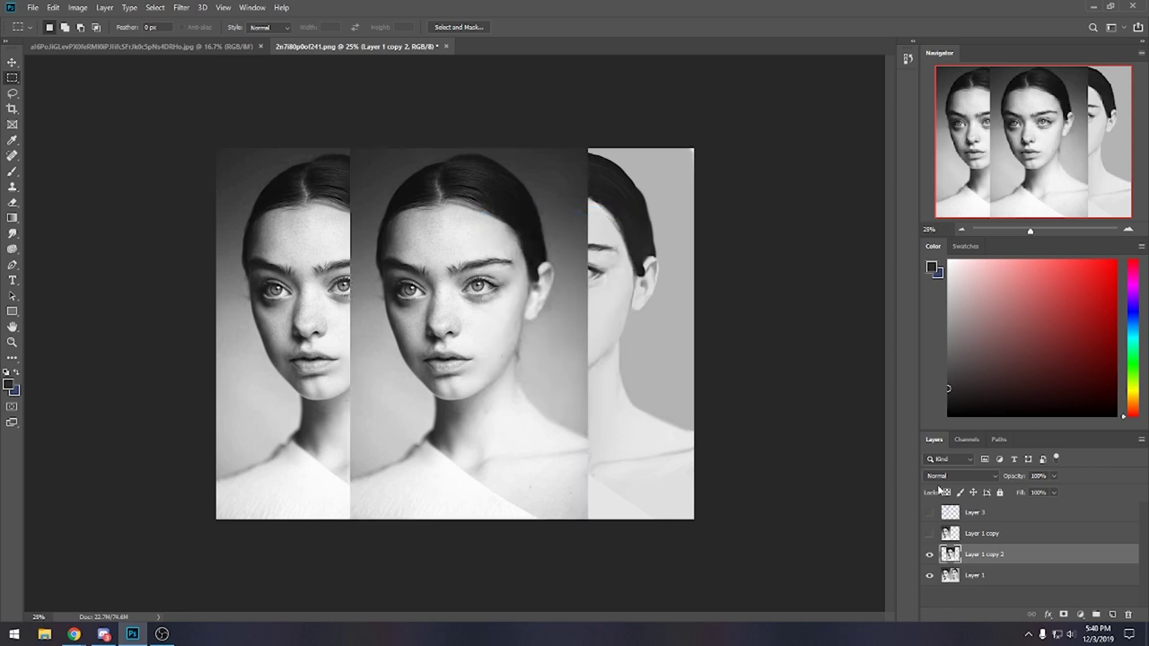
Duplicate the middle photo layer and preview a Motion Blur of distance 30, then cancel.
key(ctrl+j)
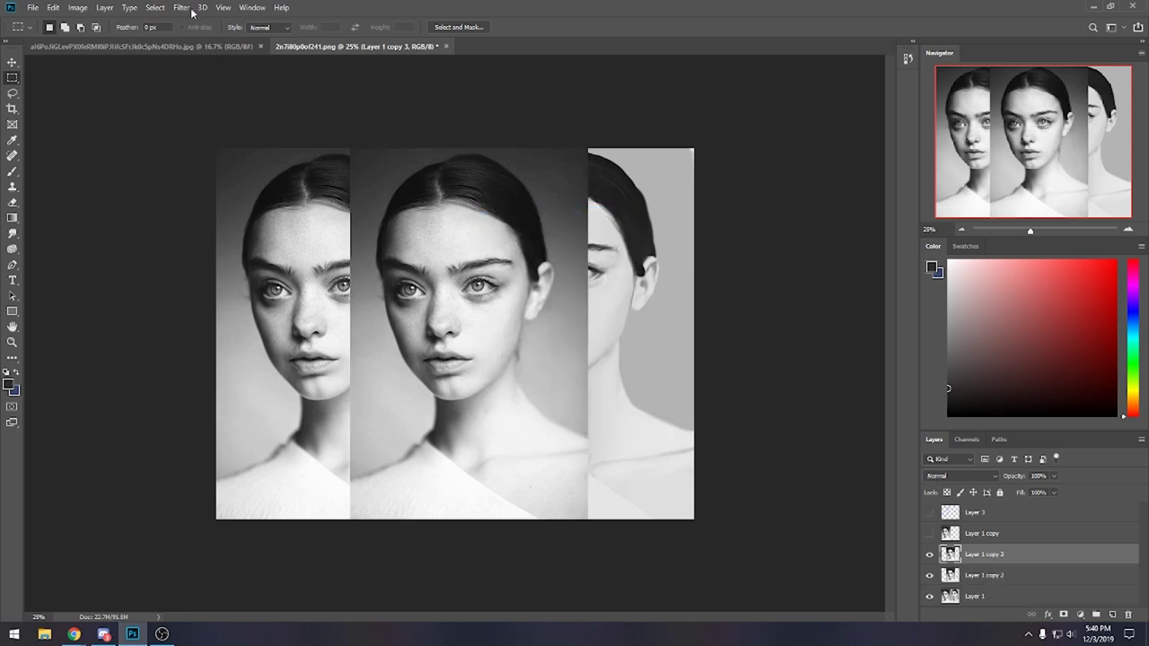
click(181, 7)
mouse_move(231, 144)
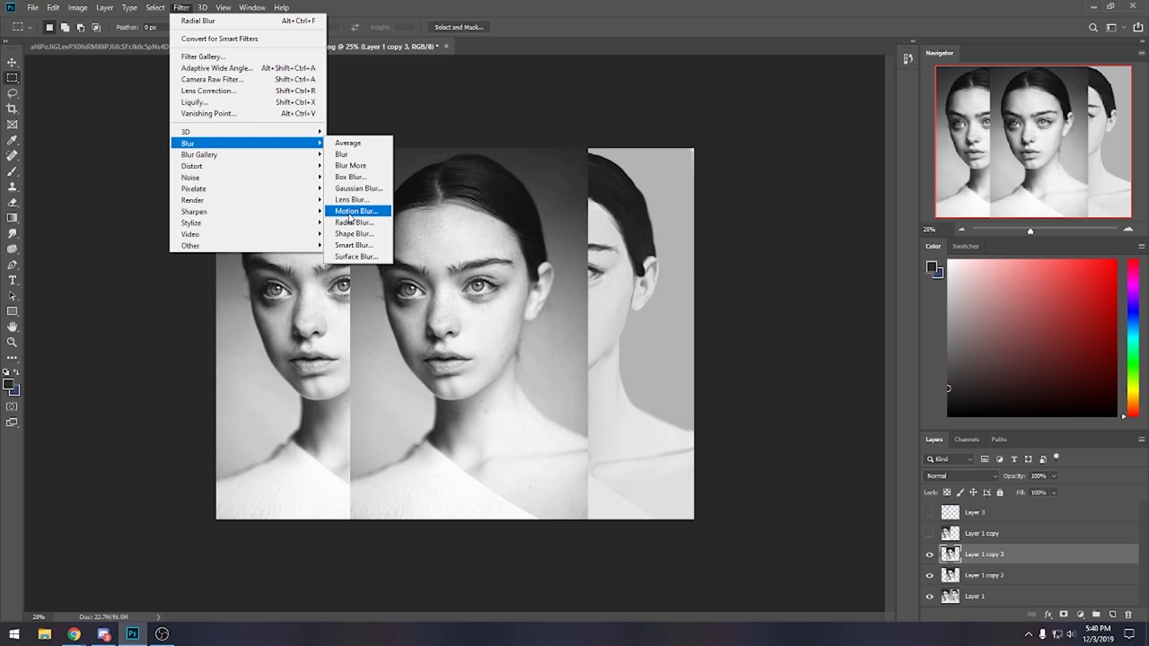
click(349, 215)
drag(563, 125, 760, 148)
drag(685, 364, 708, 365)
key(Escape)
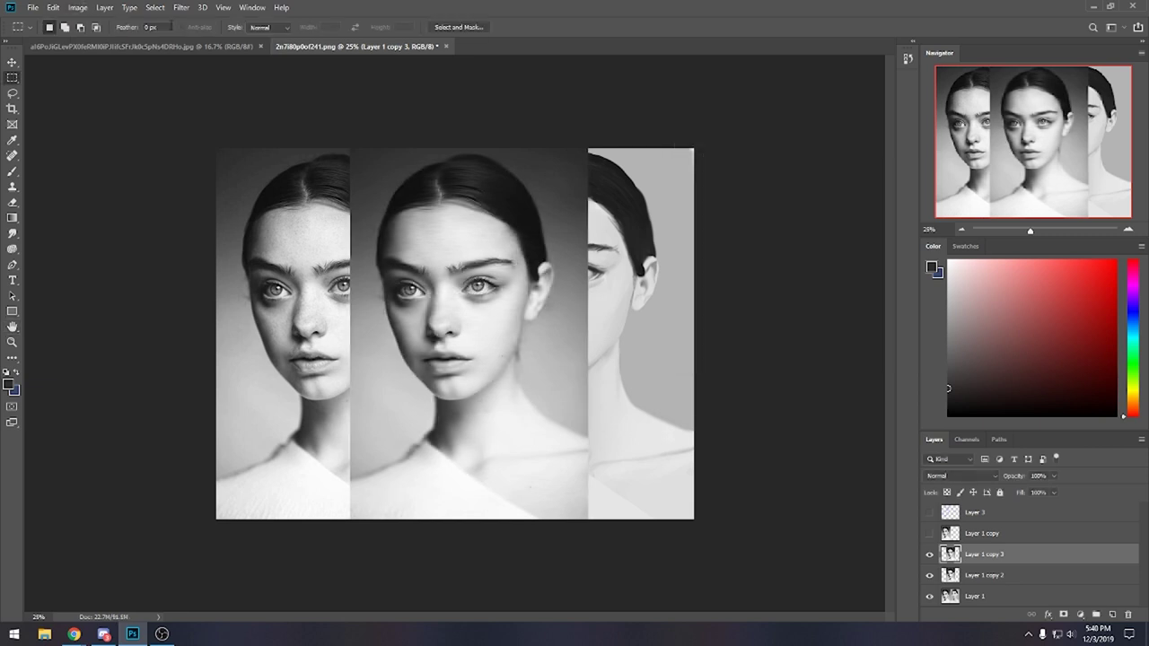
Apply a Gaussian Blur with a 24.9 pixel radius to the middle layer.
click(181, 7)
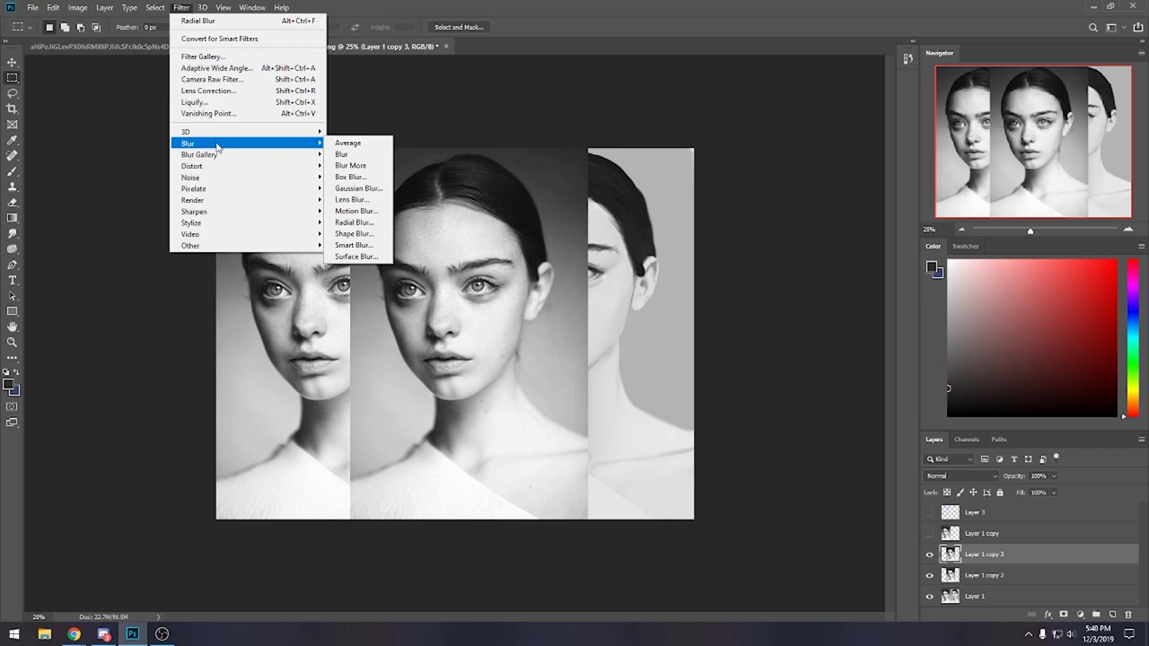
click(358, 187)
drag(525, 314, 536, 319)
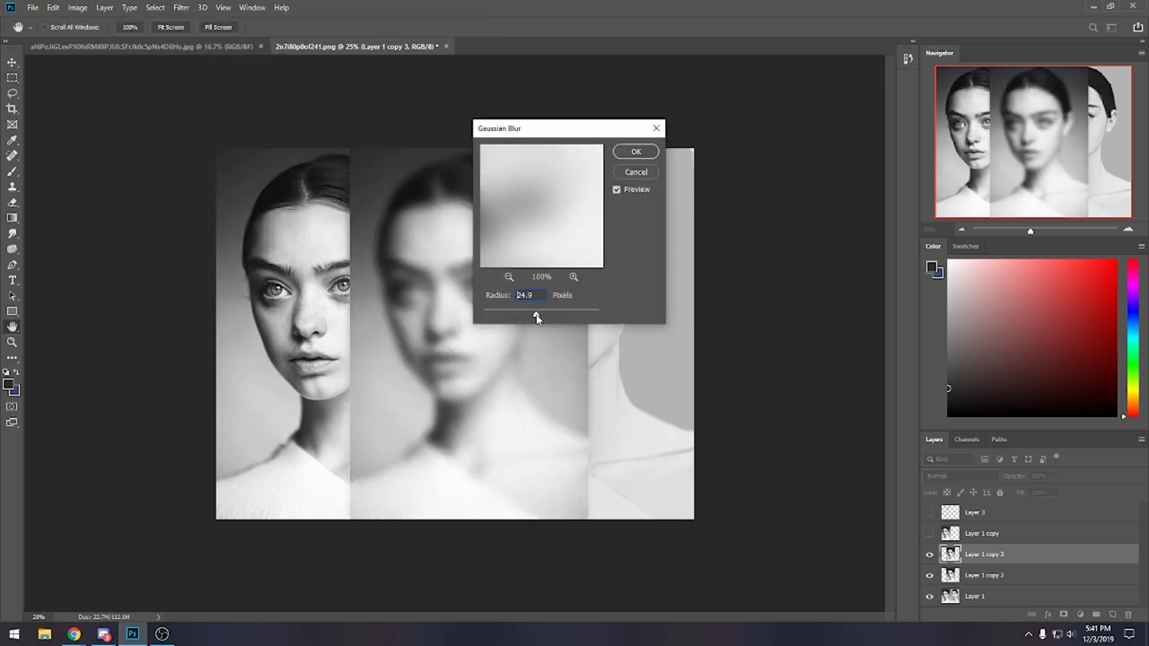
click(633, 151)
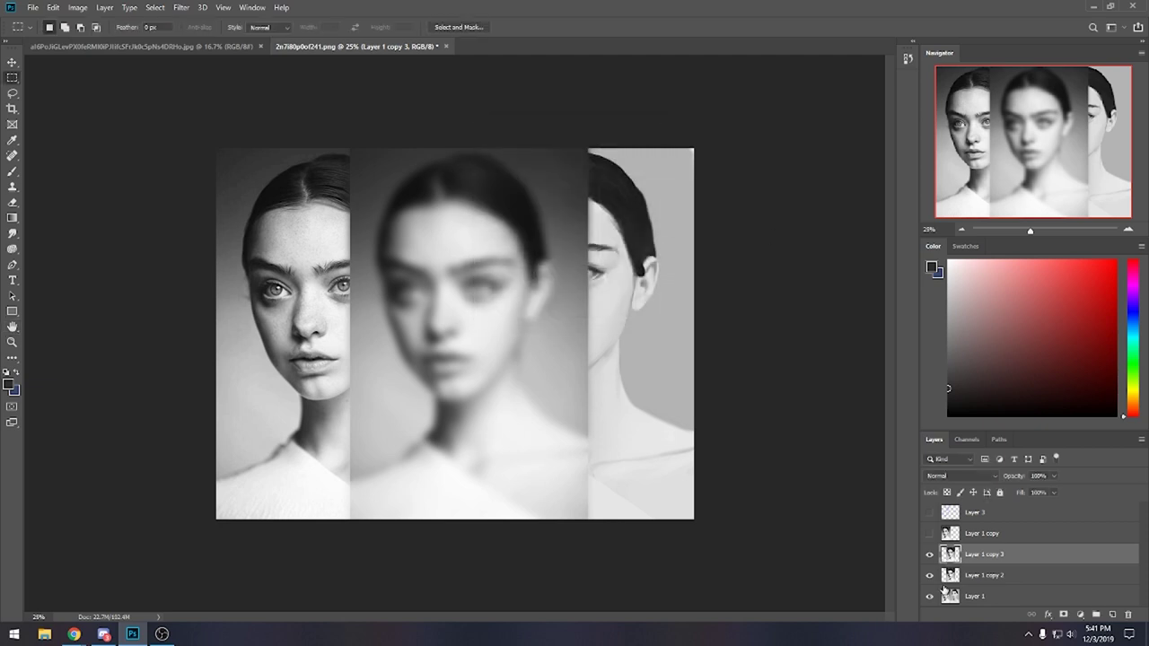
key(b)
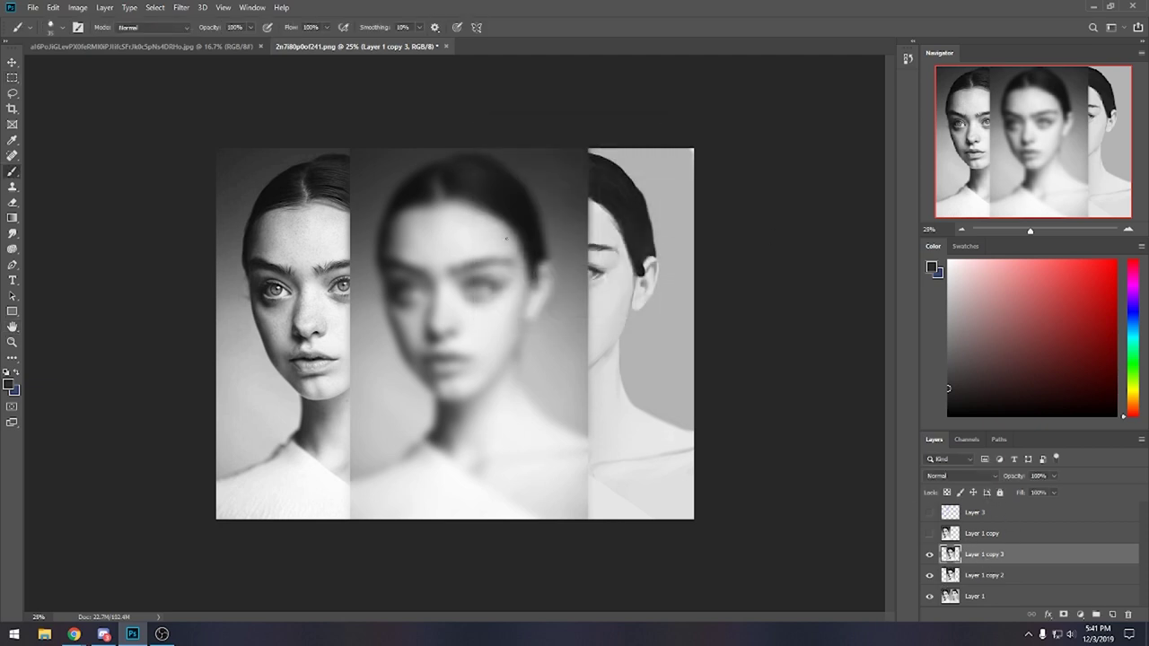
Choose the 500 soft brush, dab over the middle face's eye, and toggle the blurred layer.
right_click(508, 266)
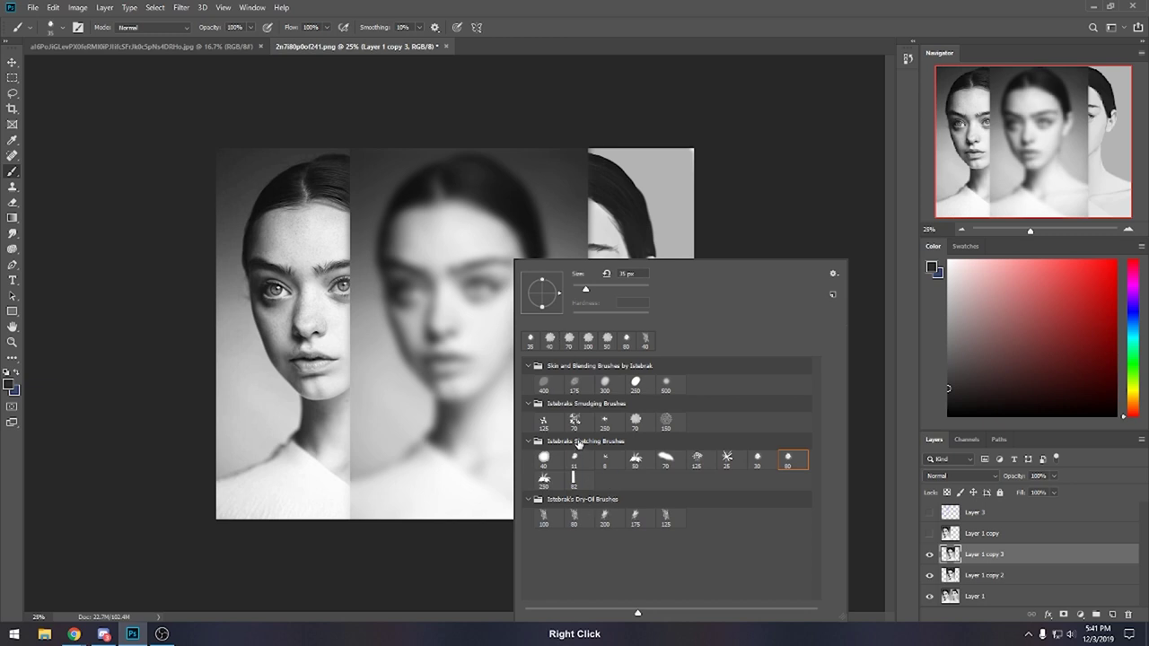
click(668, 381)
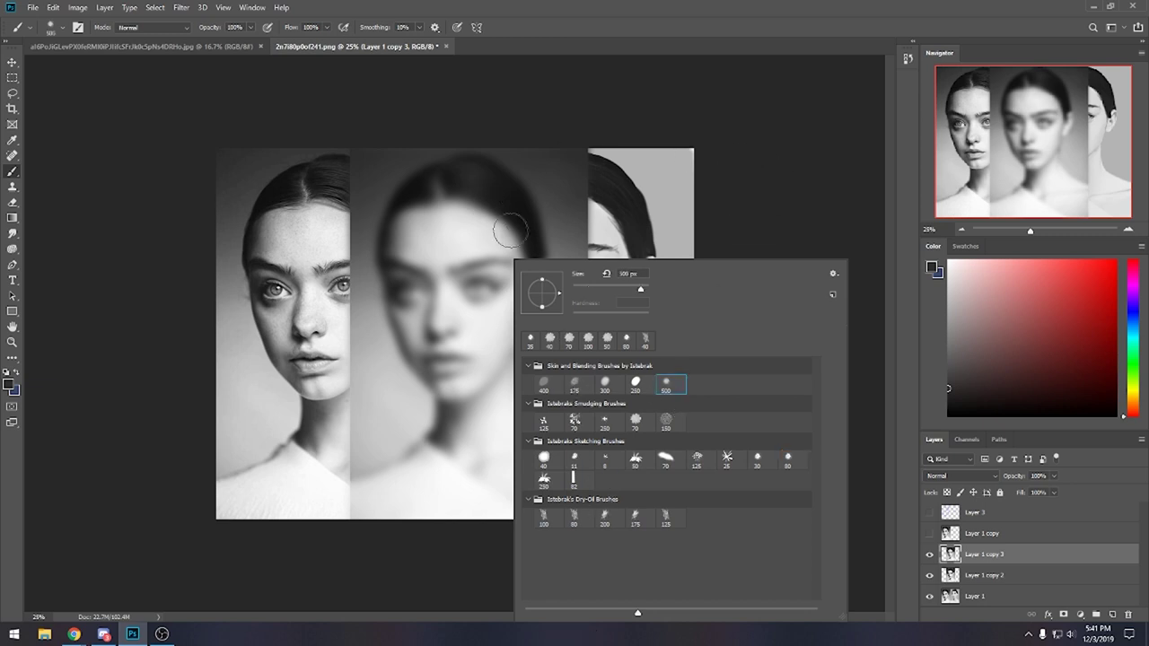
click(782, 192)
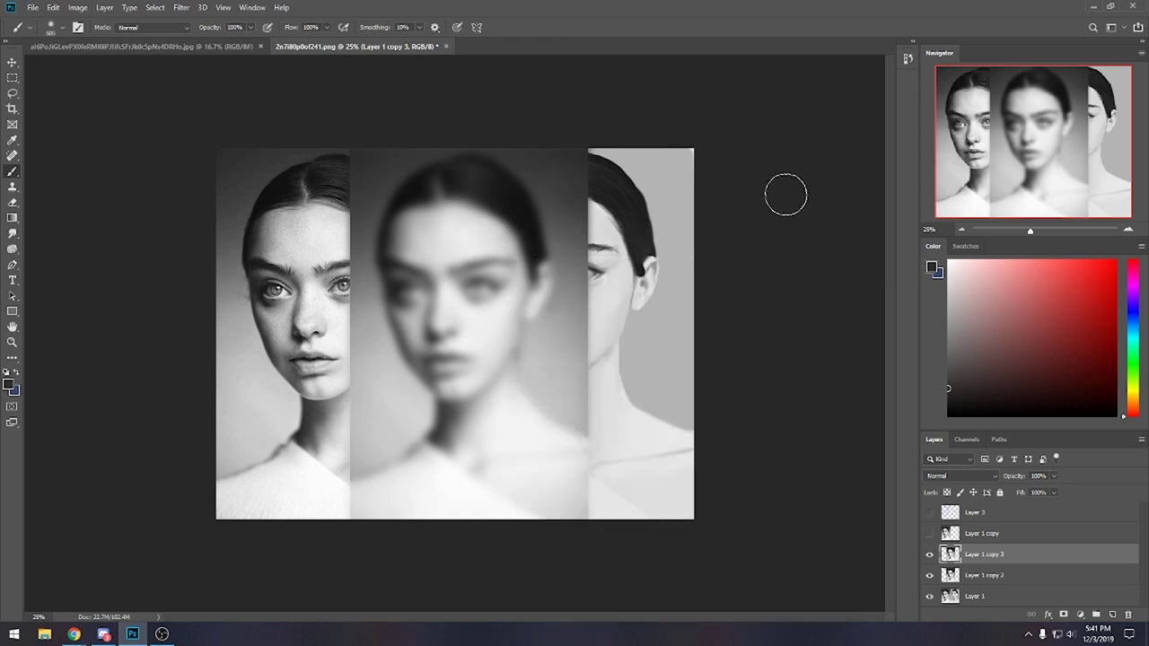
click(482, 287)
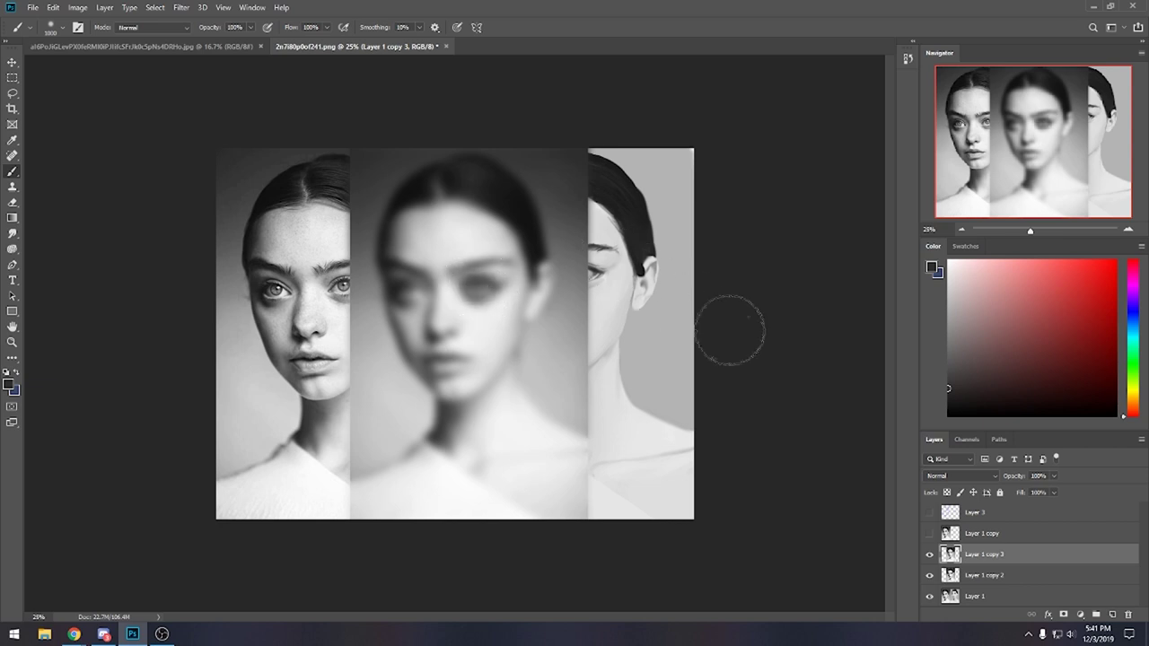
click(929, 557)
click(929, 557)
Erase the blur over both eyes, nose and lips with a larger eraser, then show Layer 1 copy.
key(e)
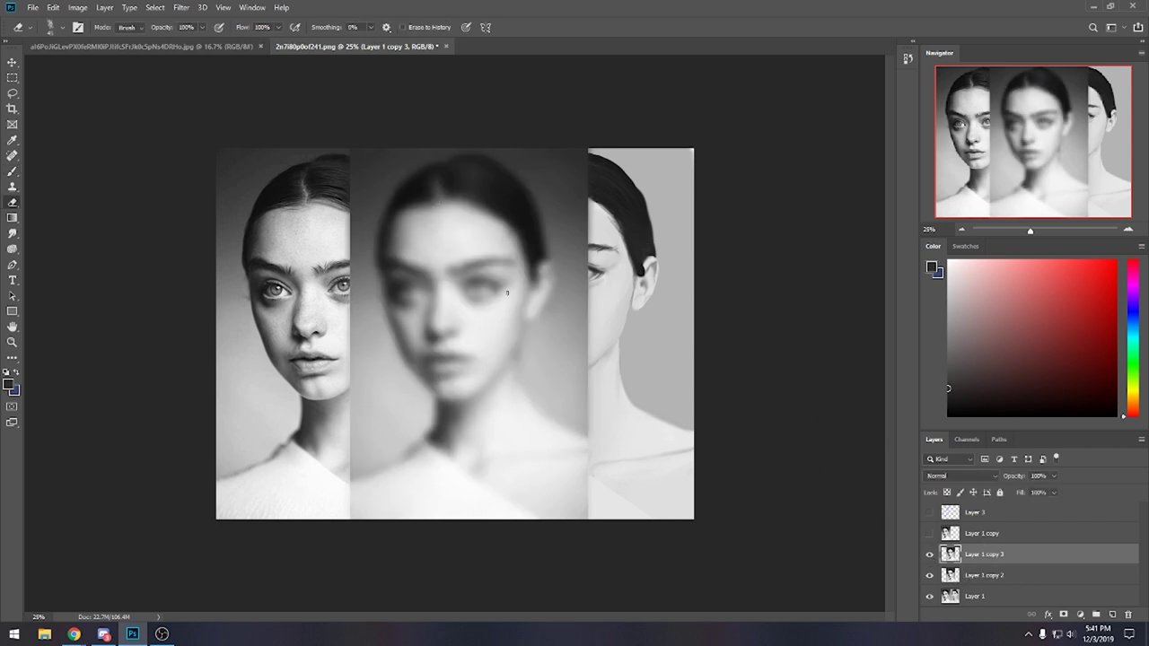
right_click(485, 225)
click(638, 348)
click(763, 171)
click(486, 287)
click(410, 289)
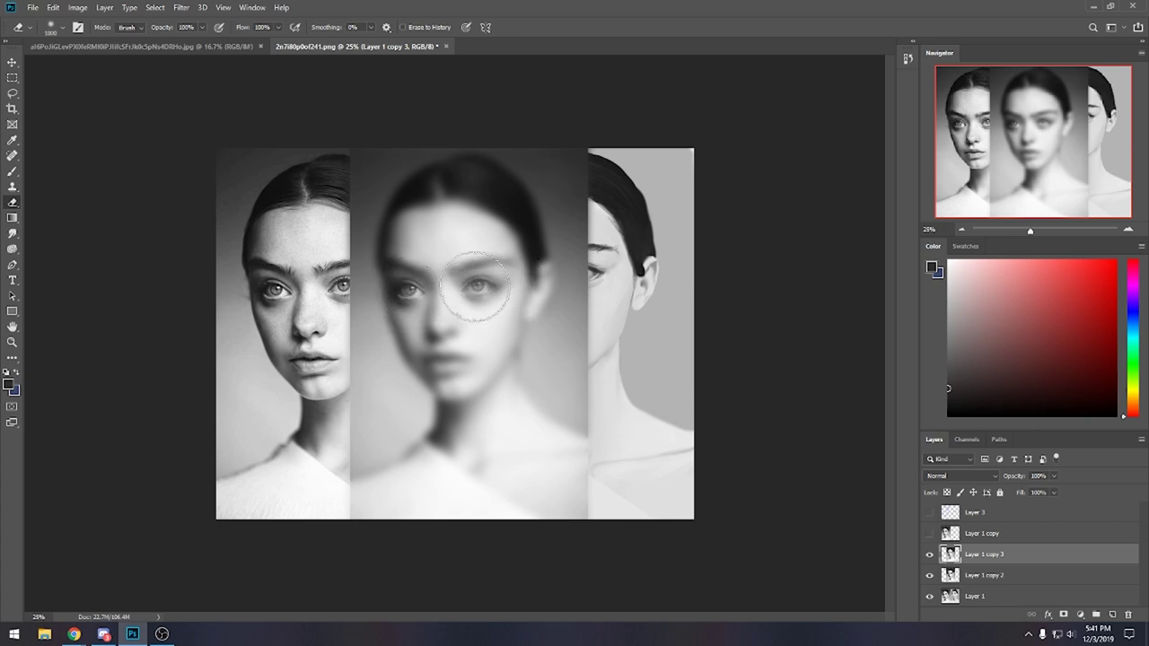
click(430, 331)
click(452, 356)
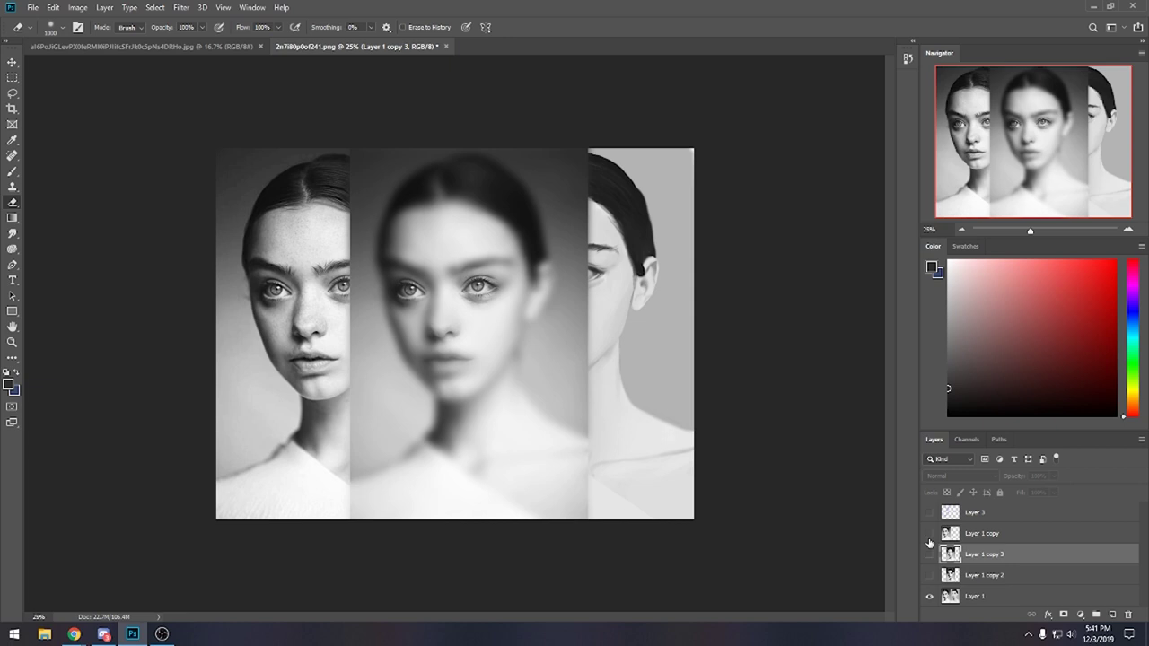
drag(930, 554, 930, 576)
click(930, 533)
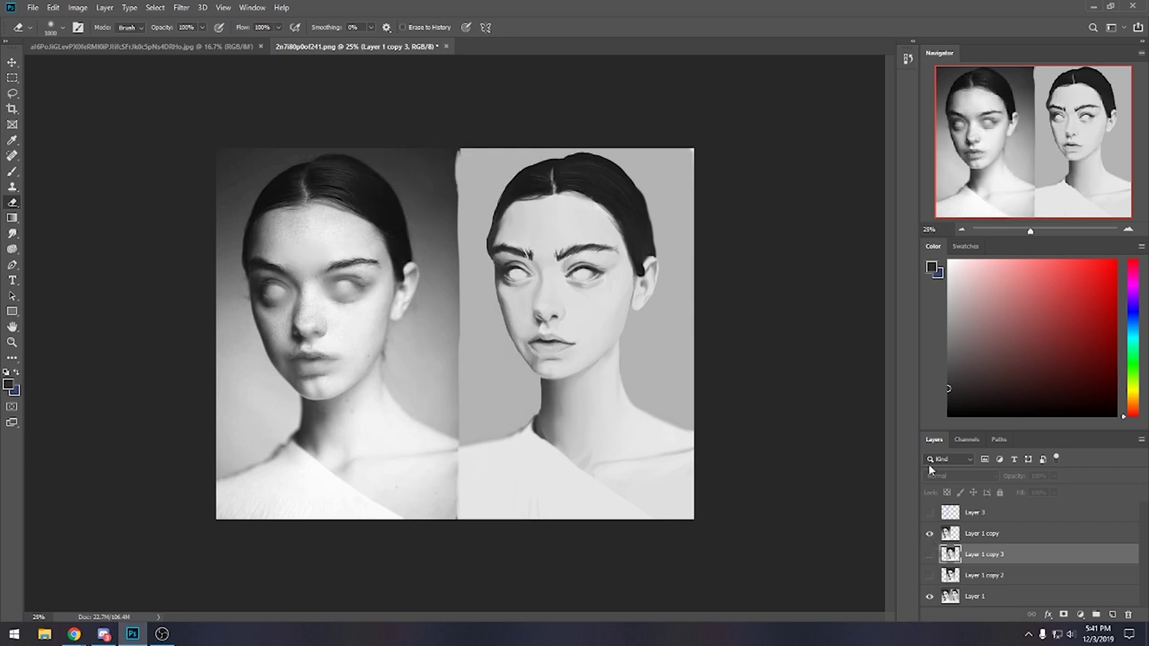
Zoom out and toggle Layer 1 copy, copy 2 and copy 3 to compare the composite.
key(ctrl+minus)
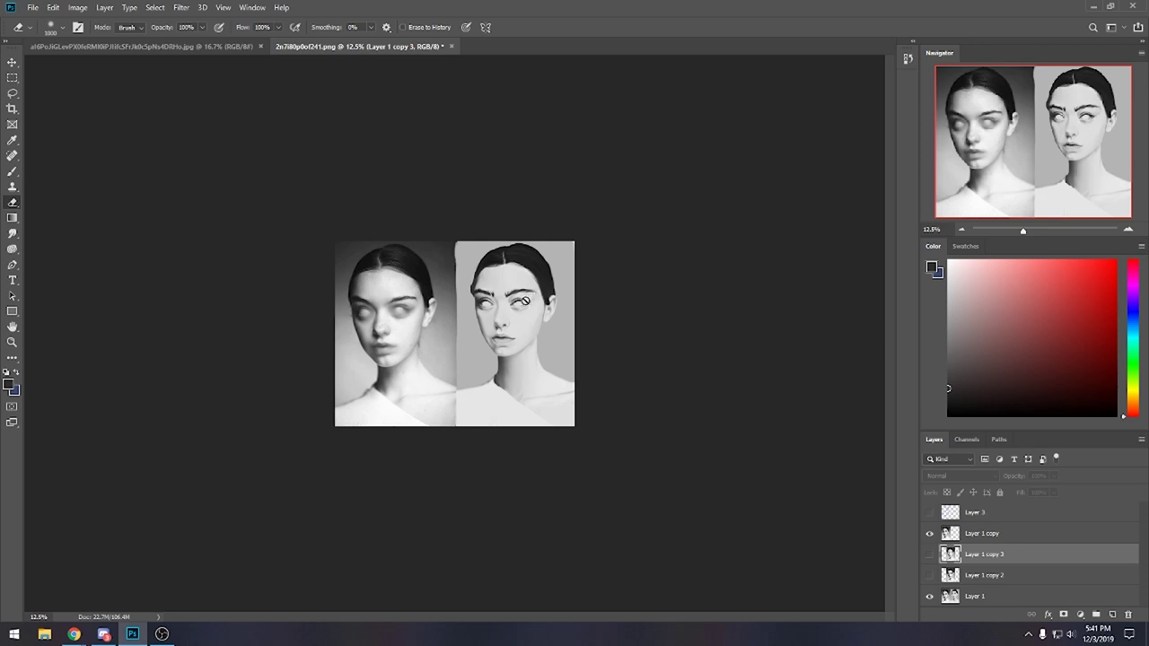
click(930, 554)
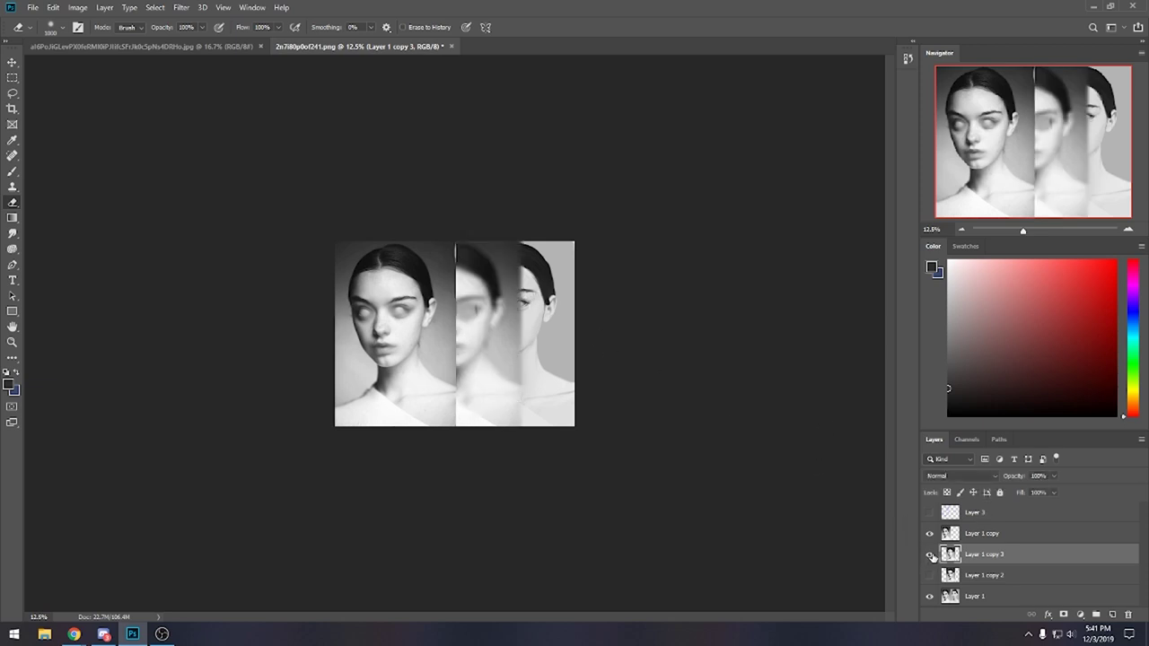
drag(930, 553, 930, 533)
click(929, 553)
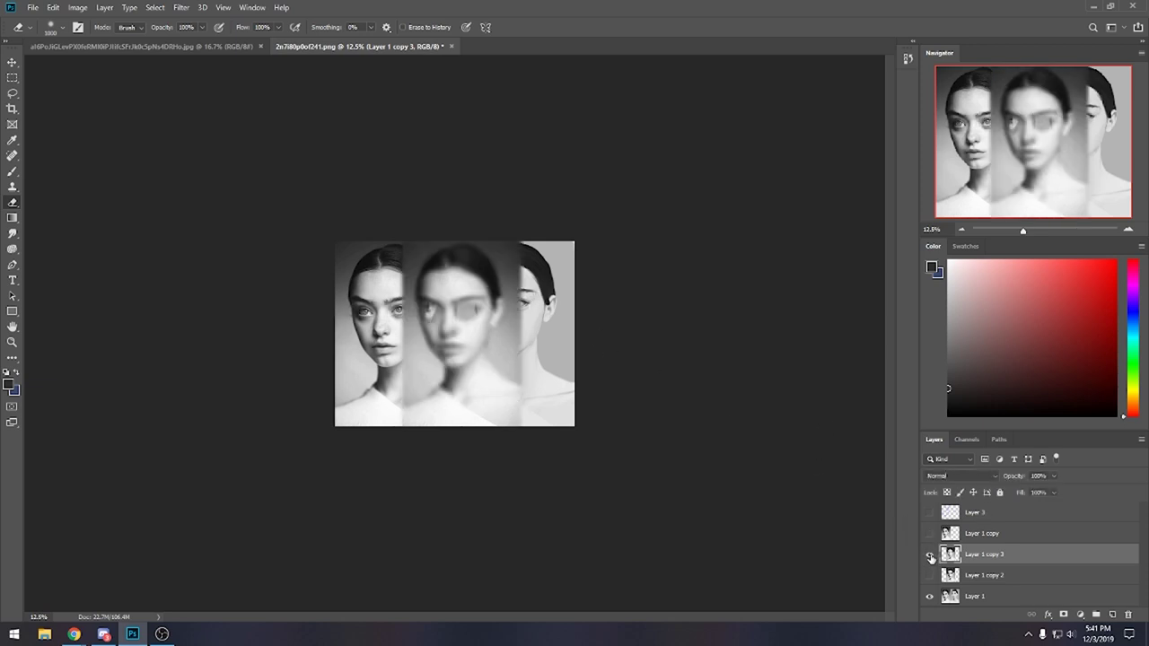
click(929, 576)
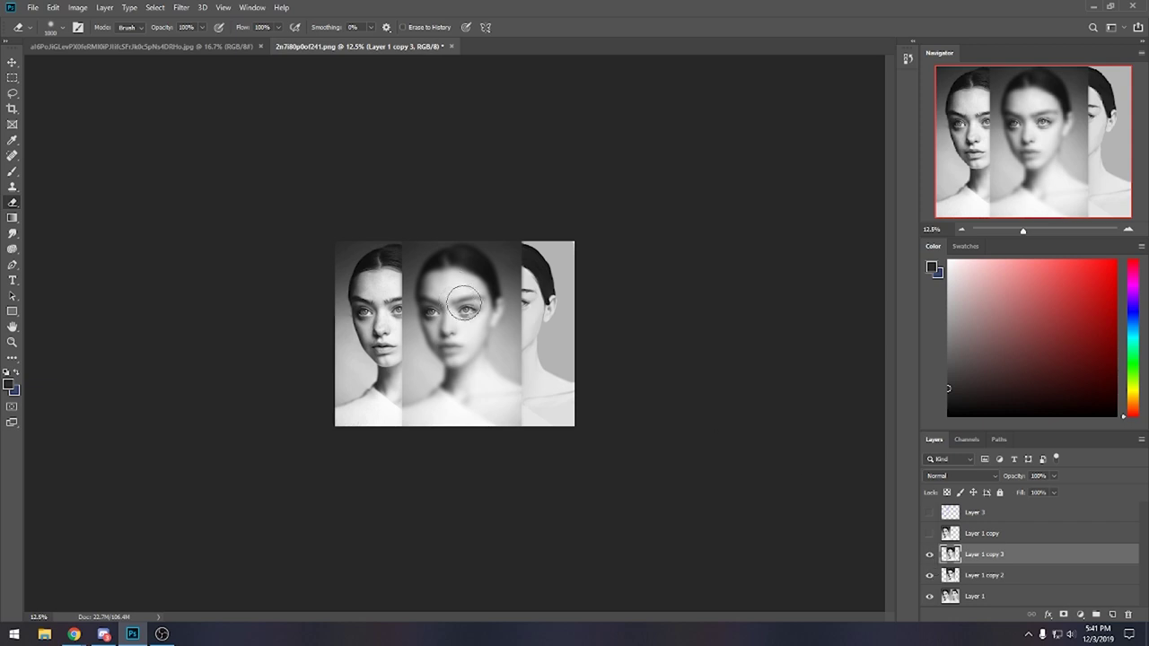
Zoom in on the middle face's sharp eyes, then zoom back out to 33.3%.
key(z)
drag(453, 325, 566, 285)
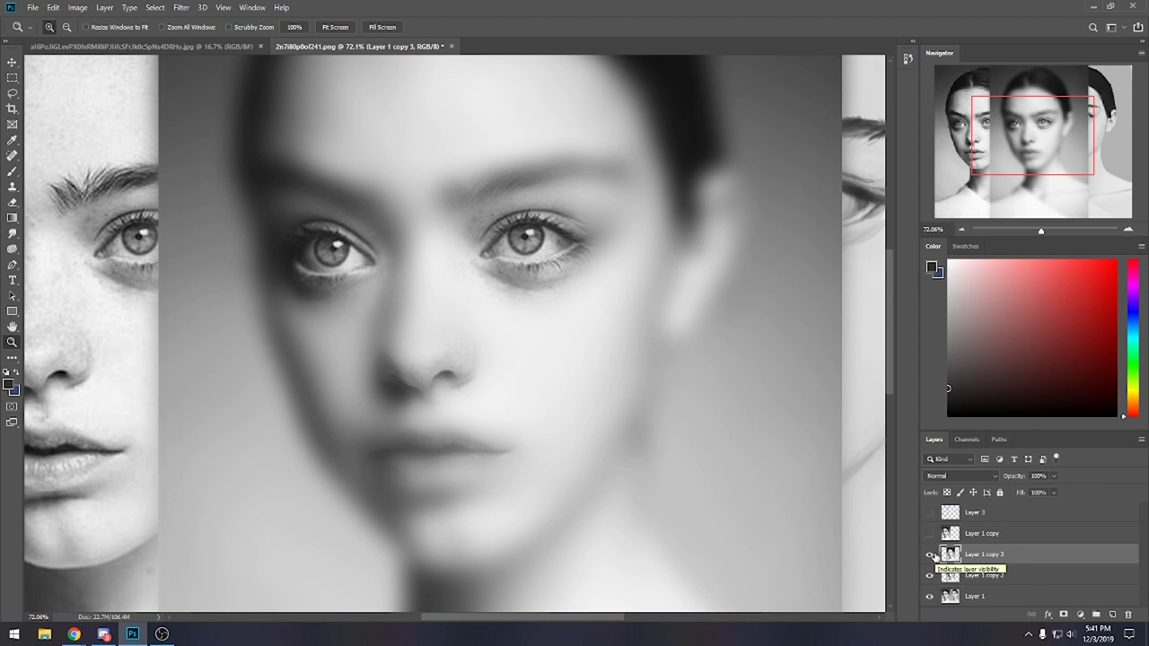
key(ctrl+minus)
key(ctrl+minus)
key(ctrl+minus)
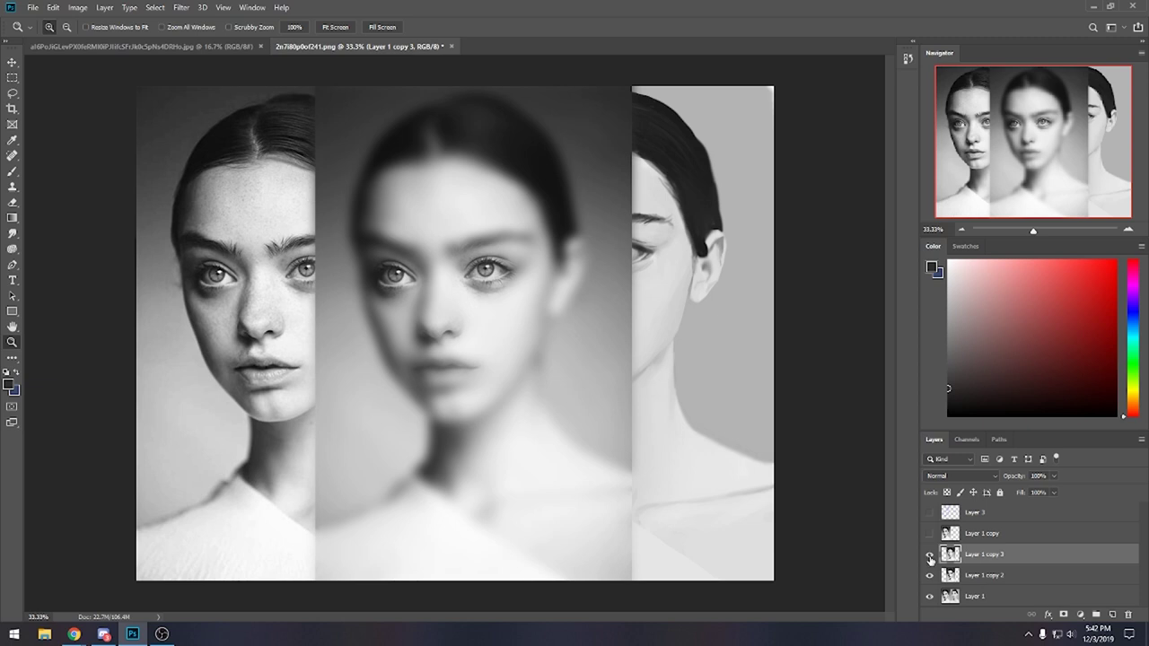
Hide copy 3 and copy 2 to reveal the painting, then show Layer 1 copy and copy 3 again.
click(930, 556)
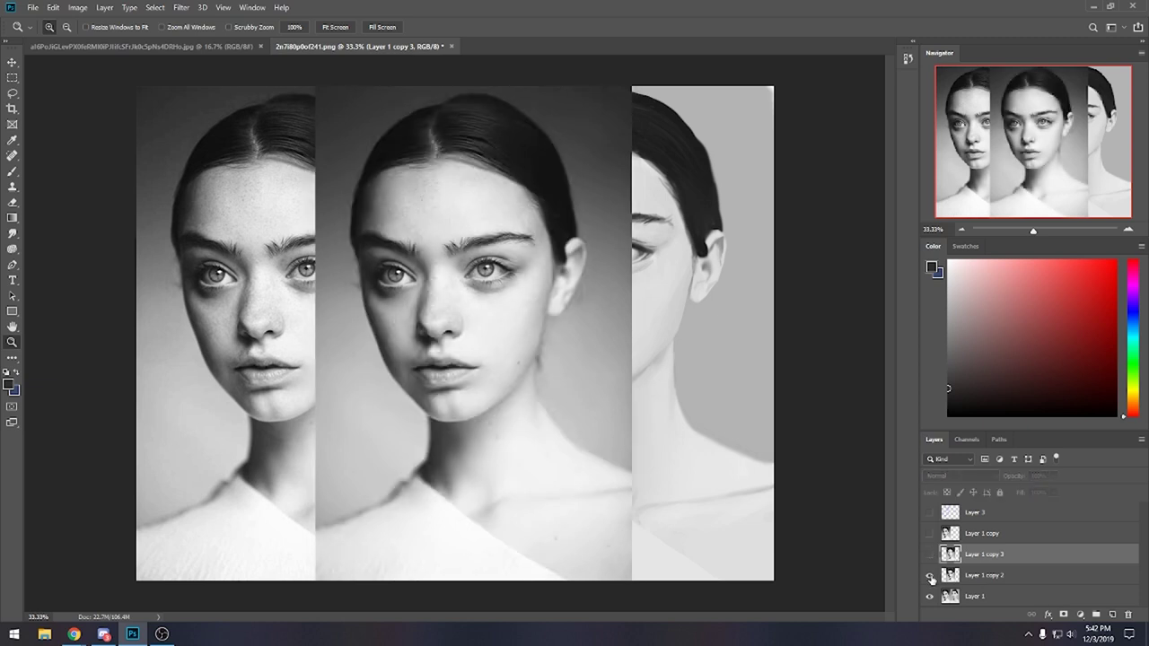
click(930, 575)
click(929, 535)
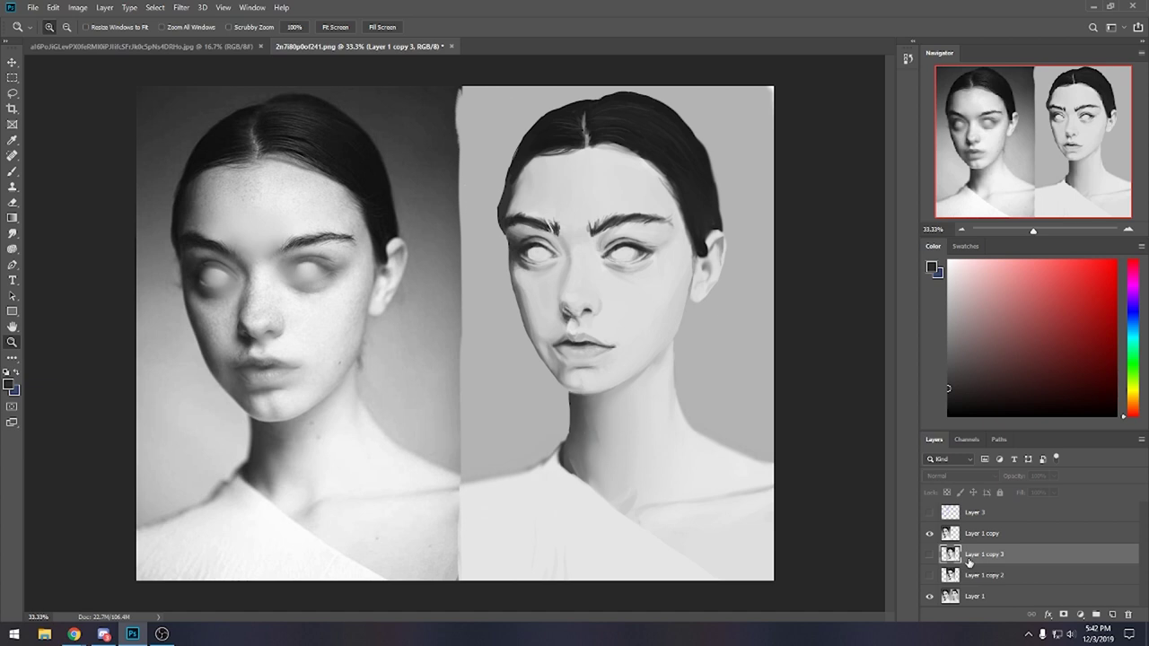
click(929, 555)
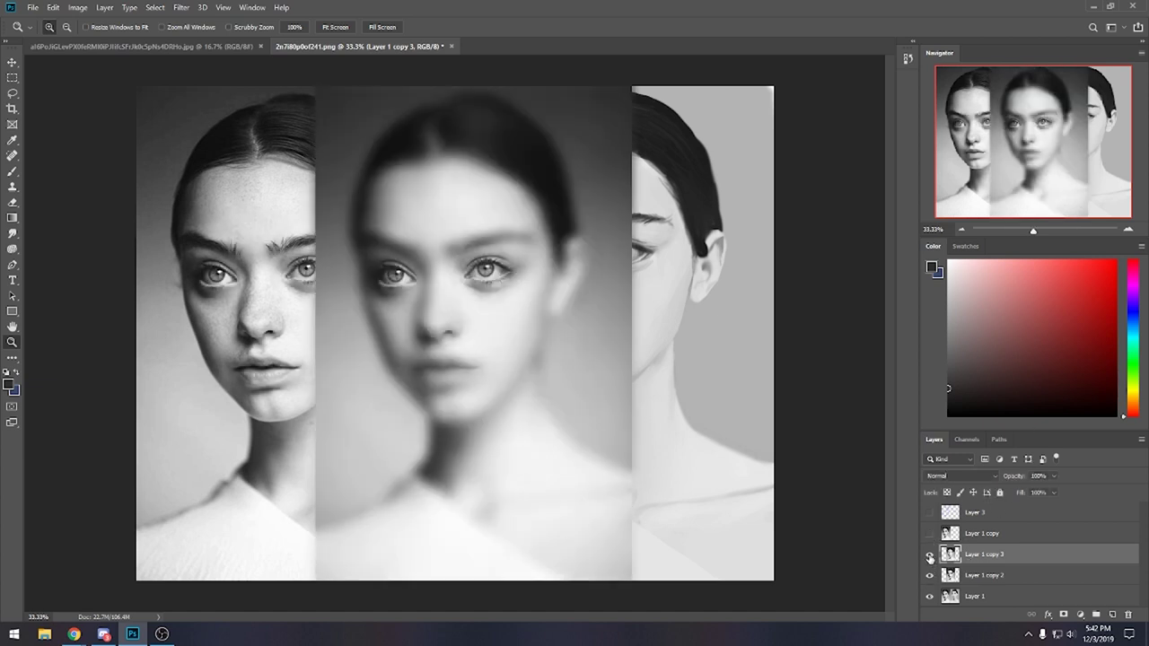
right_click(987, 554)
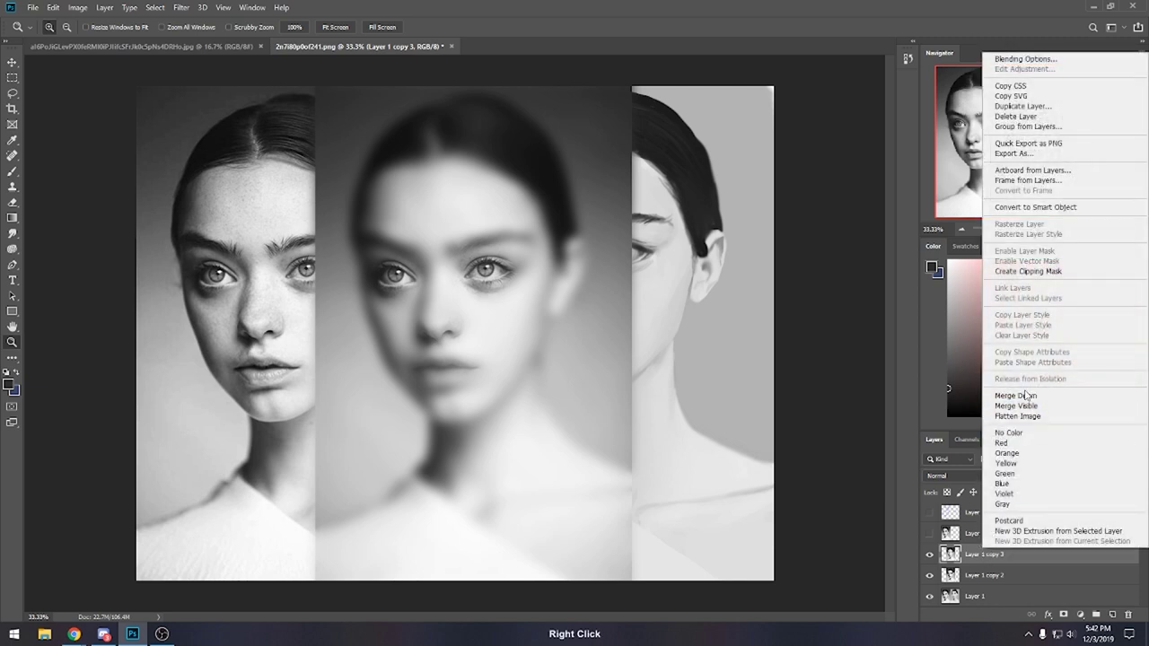
Merge Layer 1 copy 3 into copy 2, show Layer 1 copy, and slide copy 2 right.
click(1014, 395)
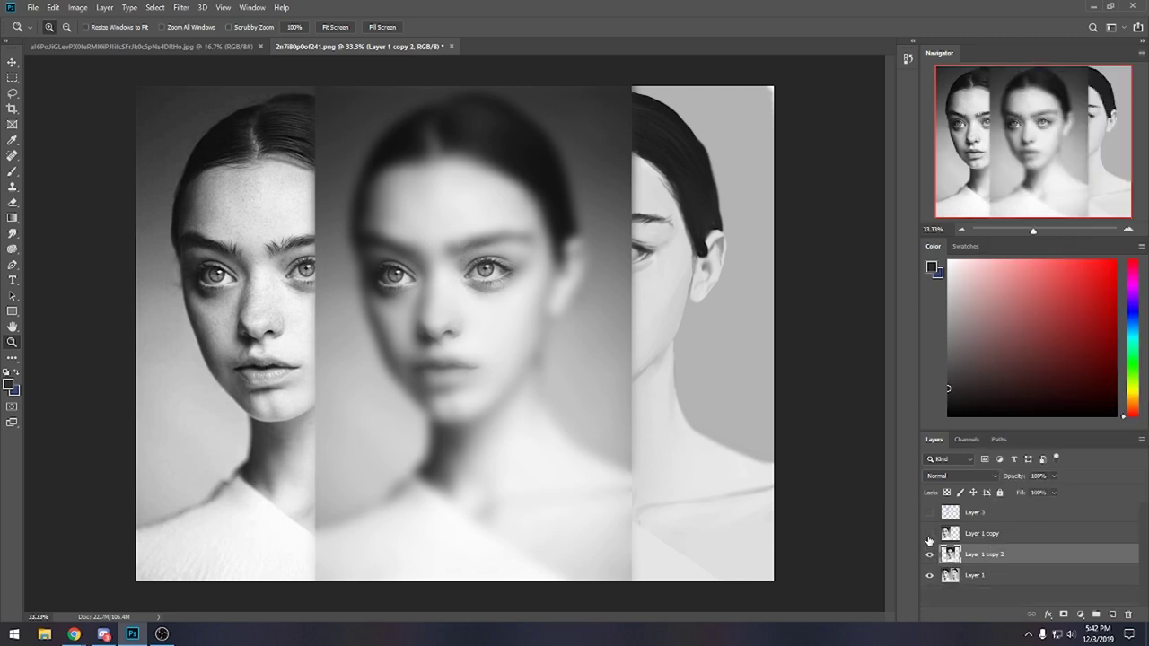
click(929, 535)
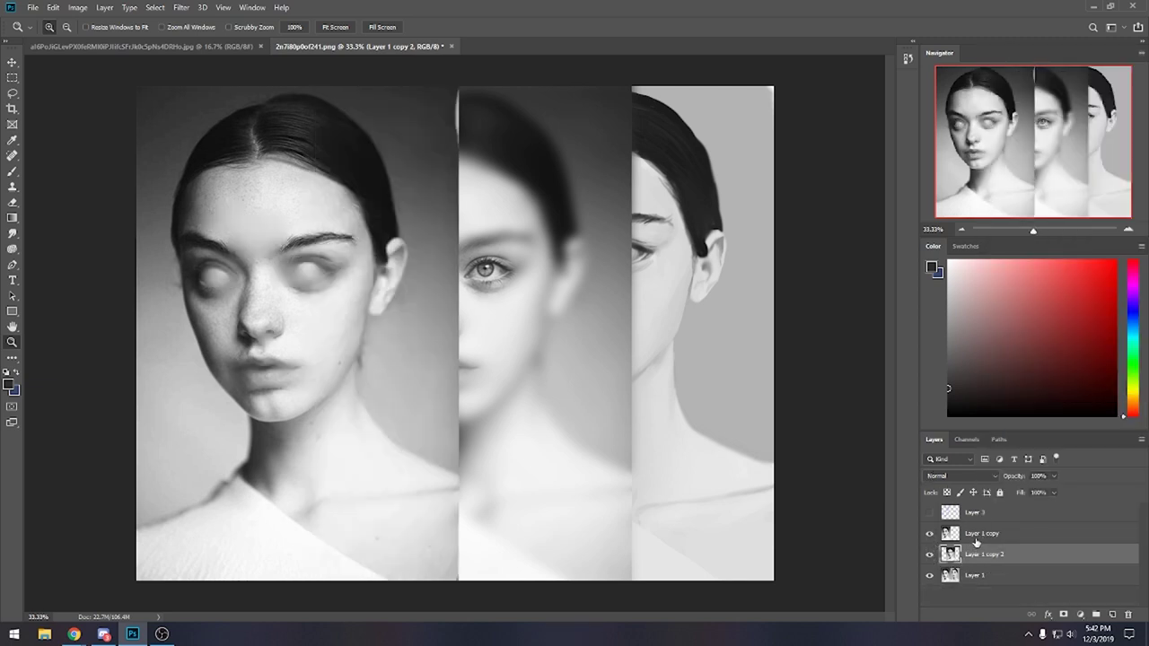
key(v)
drag(551, 333, 664, 335)
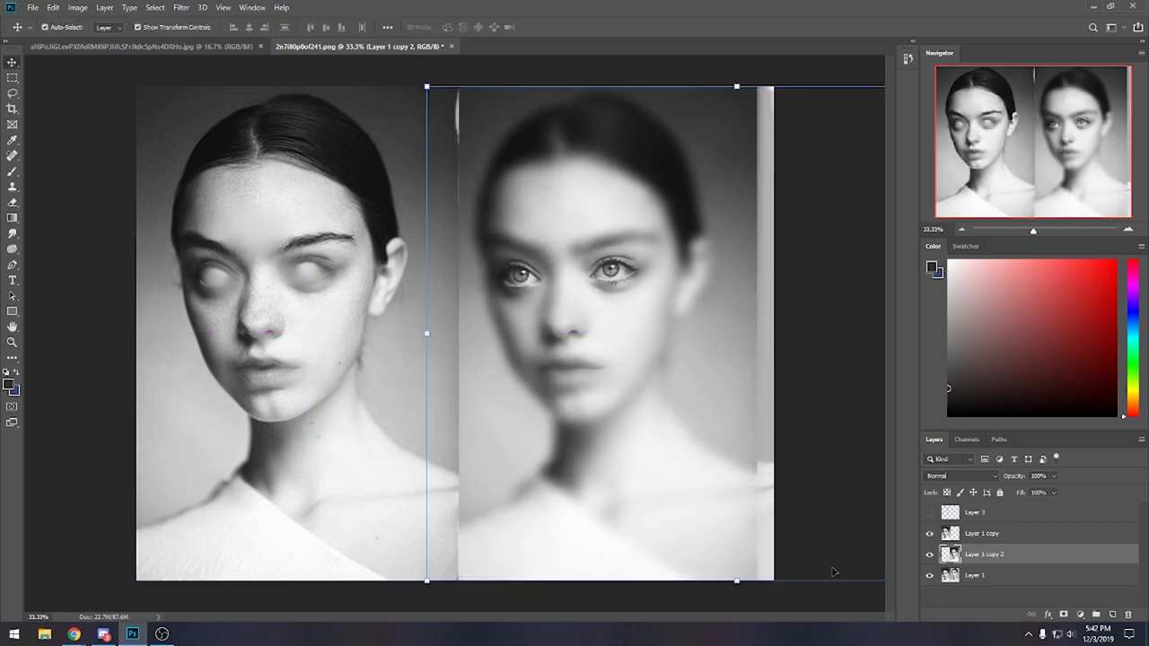
key(b)
key(ctrl+minus)
Nudge the blurred reference slightly further right and toggle it to compare with the painting.
key(v)
drag(579, 326, 588, 324)
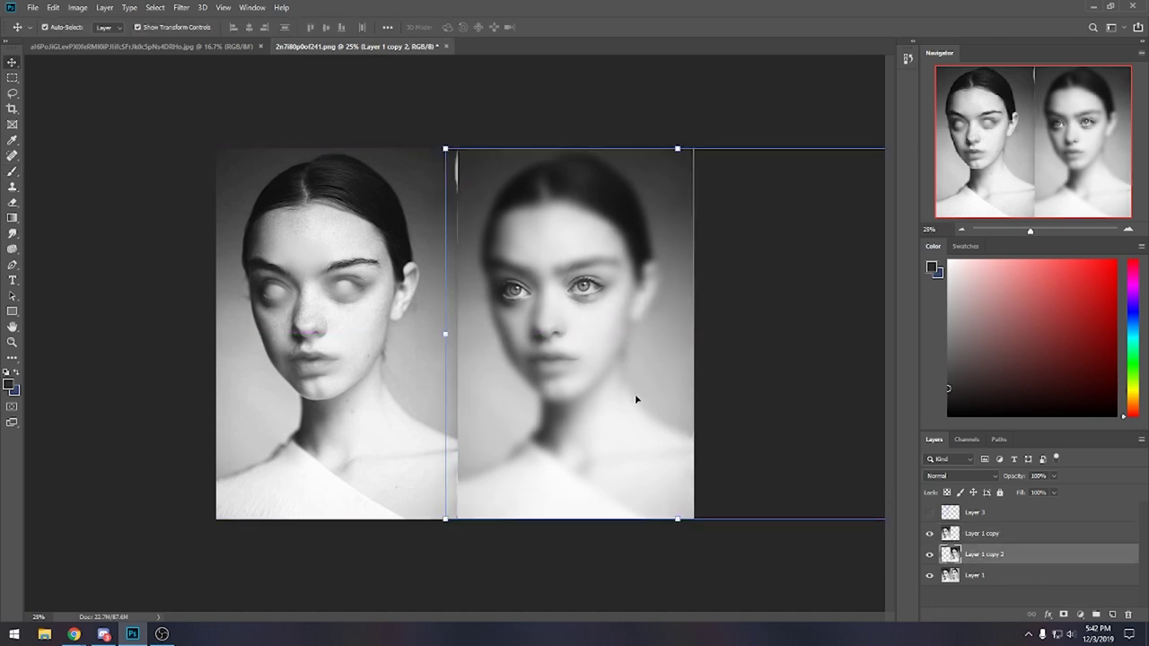
key(b)
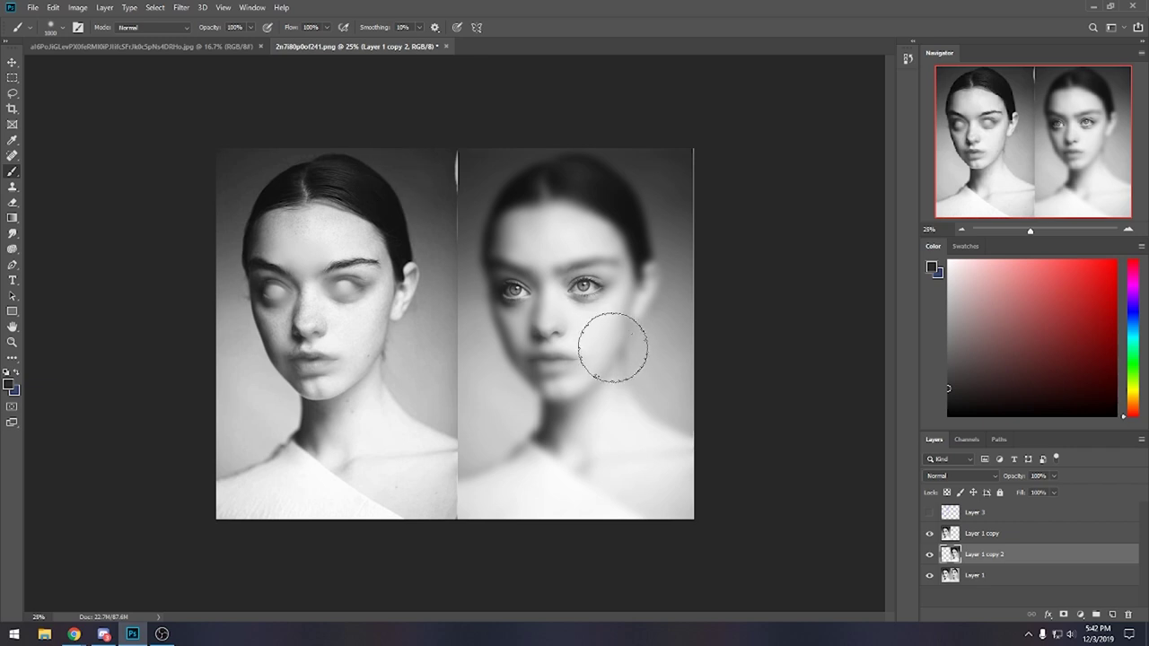
click(930, 540)
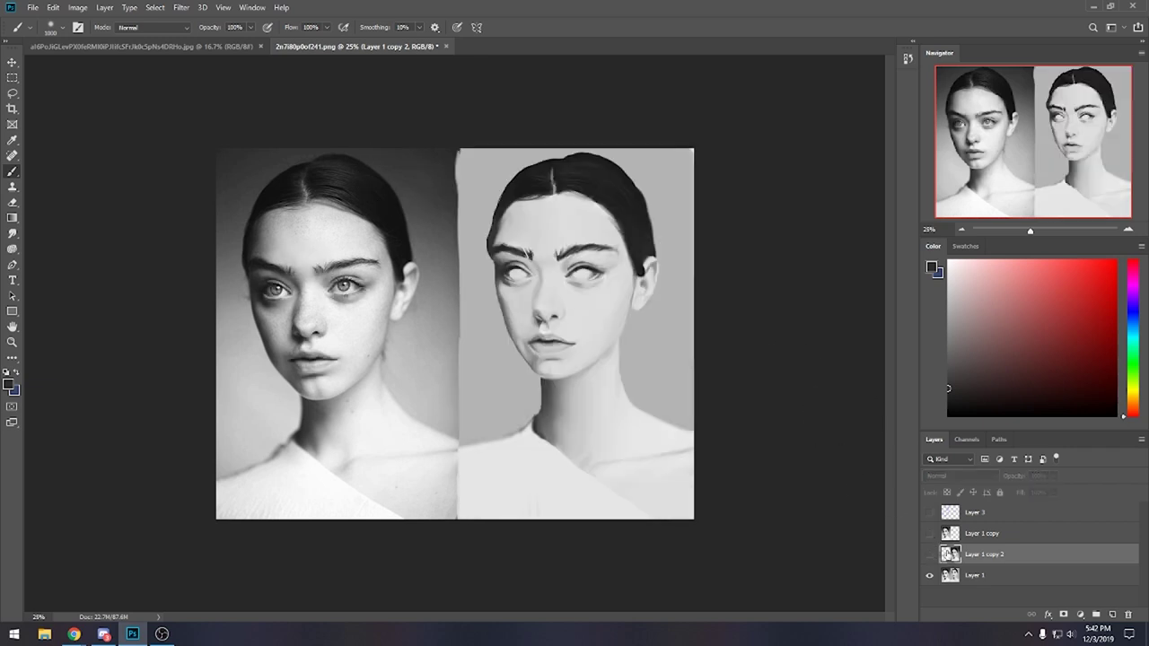
click(930, 553)
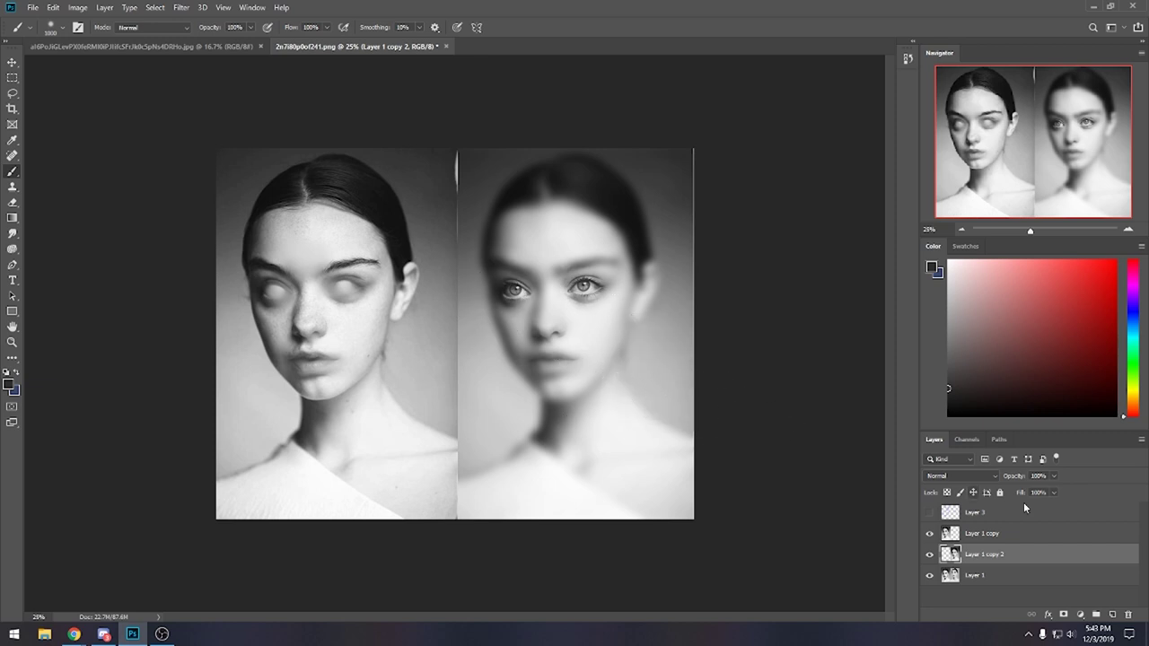
Hide Layer 1 copy 2, select Layer 1, and show the eyeless Layer 1 copy beside the painting.
click(929, 554)
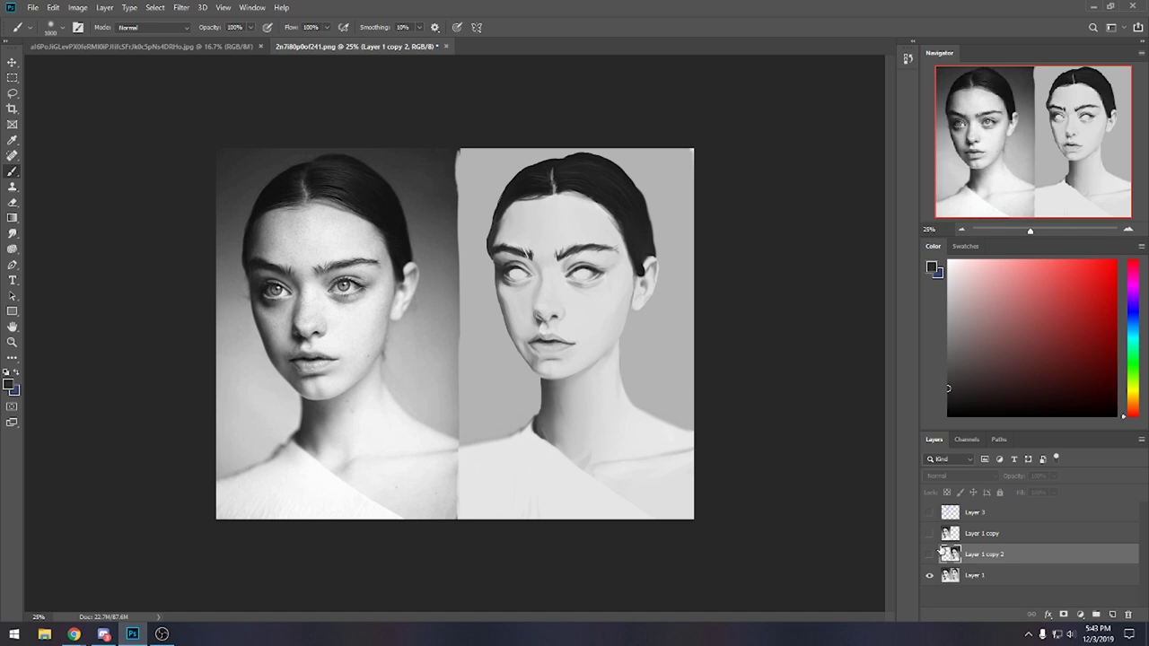
click(975, 577)
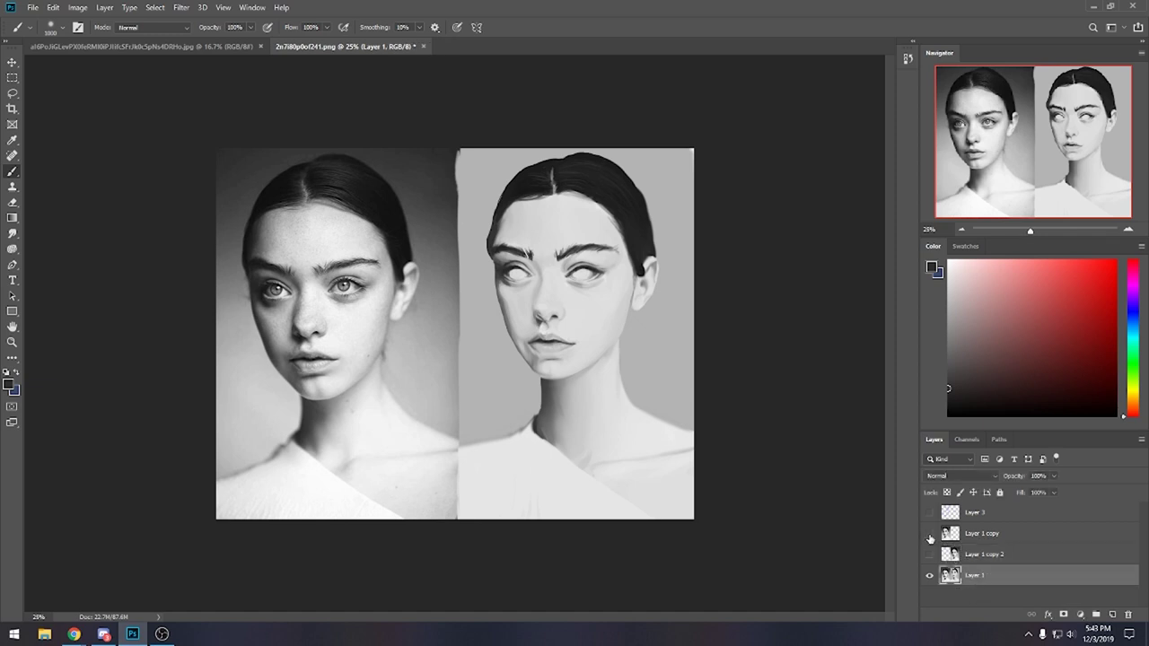
click(929, 534)
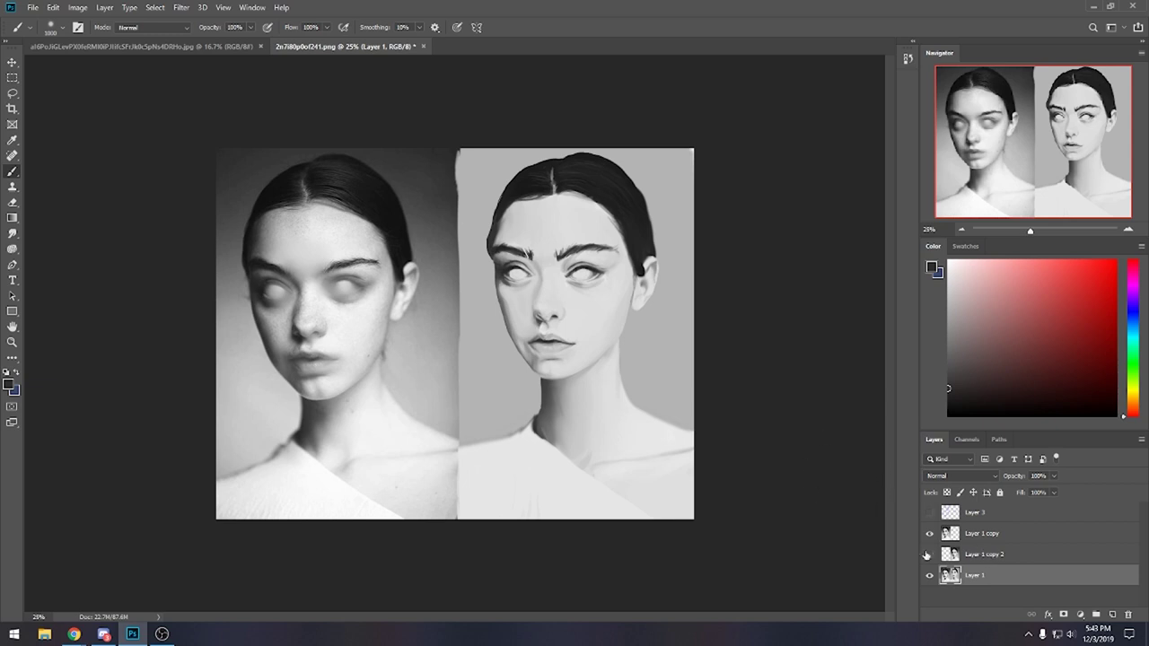
click(930, 555)
click(930, 555)
key(r)
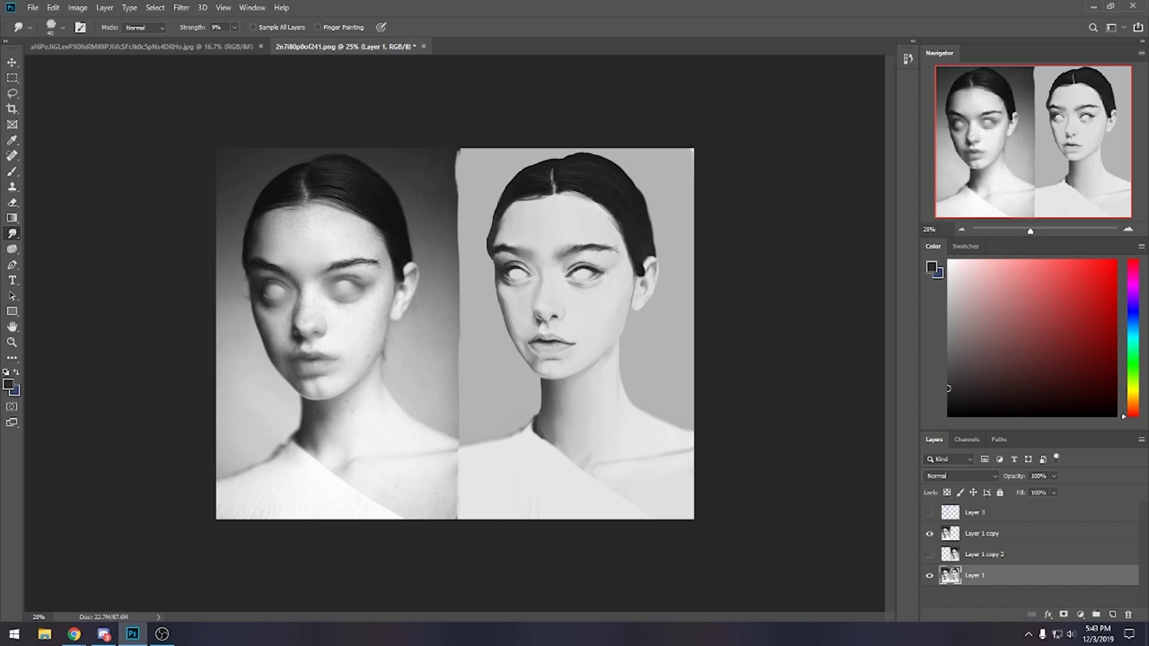
Open Liquify on the painting, pick Forward Warp at size 250, and warp near the right eye.
click(189, 10)
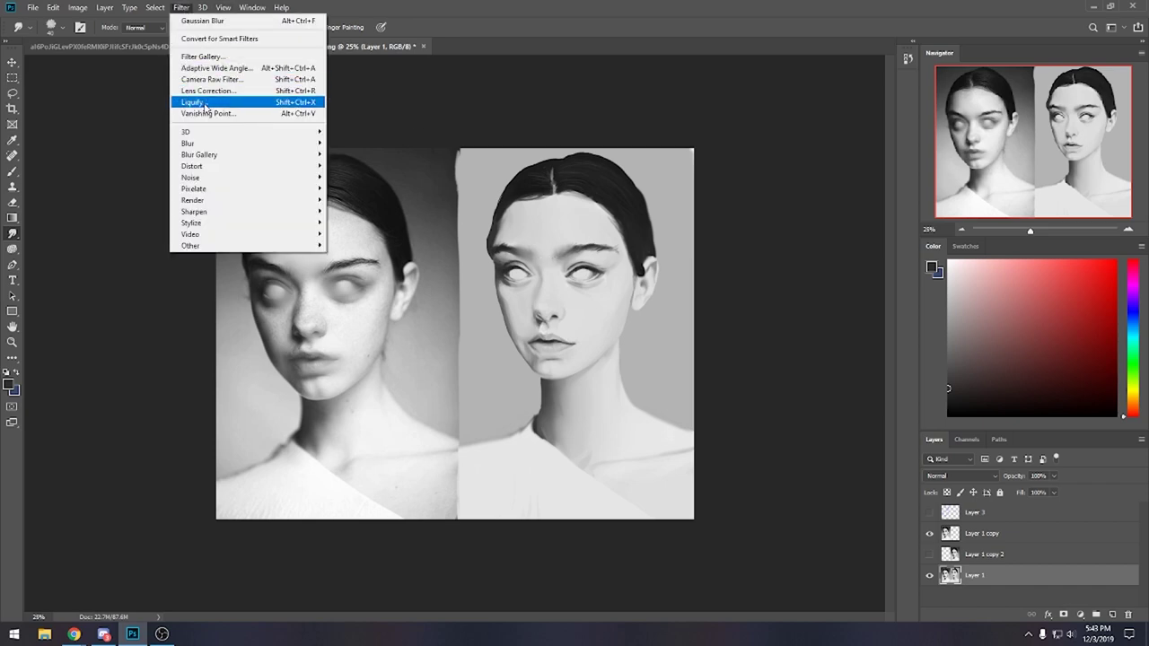
click(206, 102)
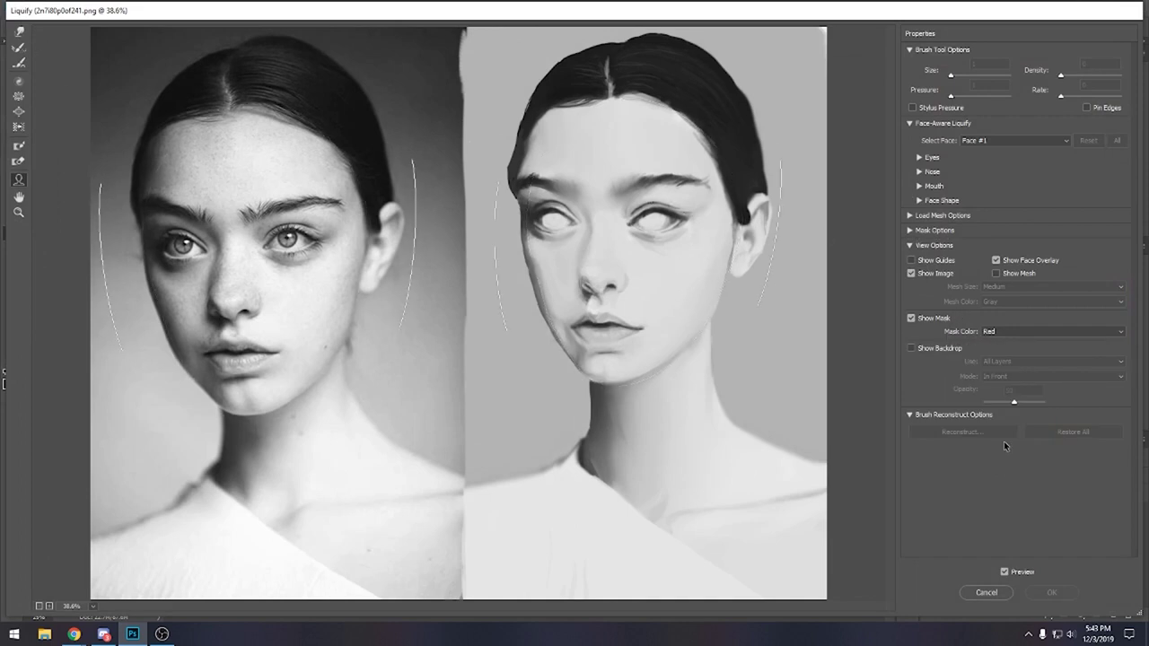
click(912, 319)
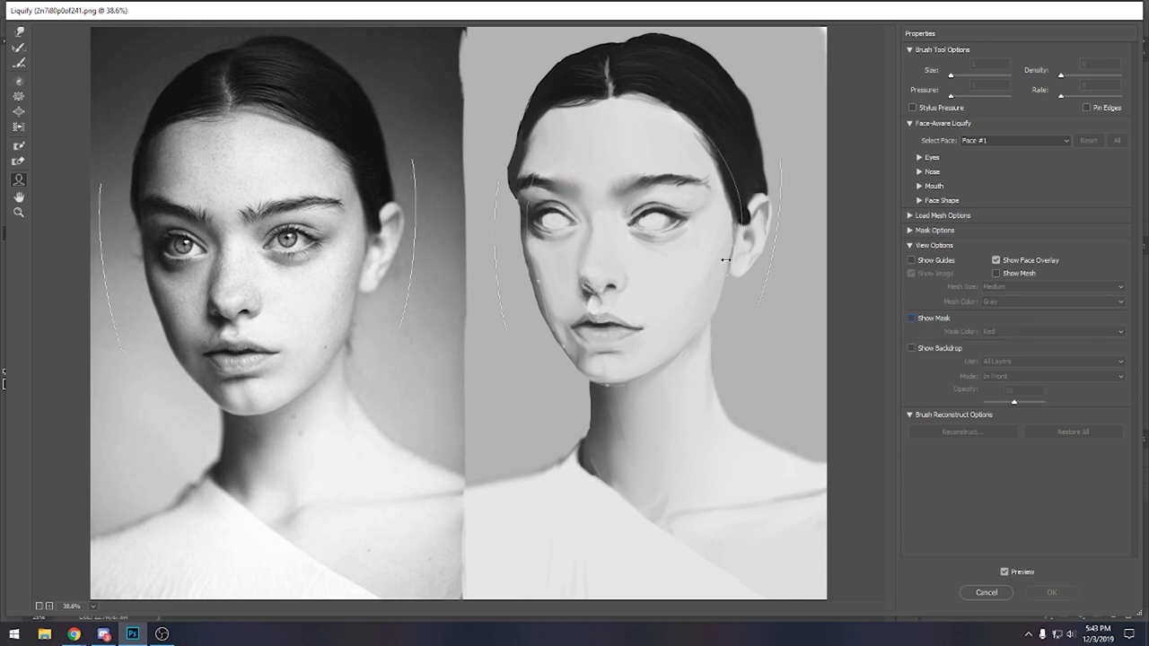
click(912, 319)
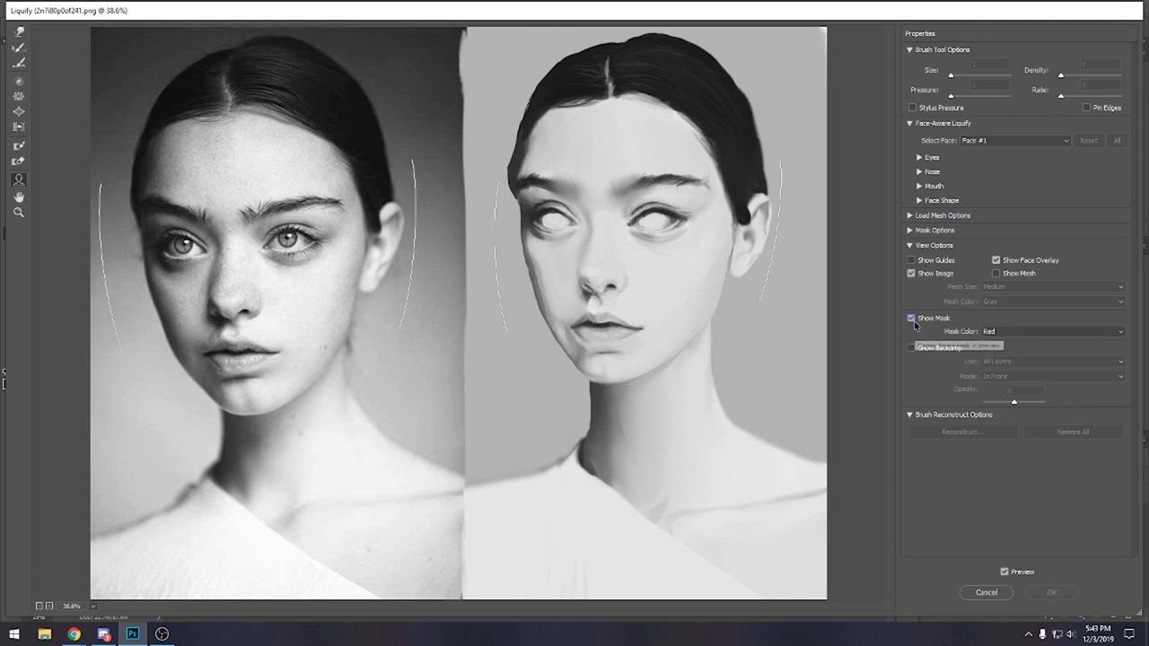
click(19, 32)
key(])
key([)
key([)
key([)
key([)
key([)
click(625, 226)
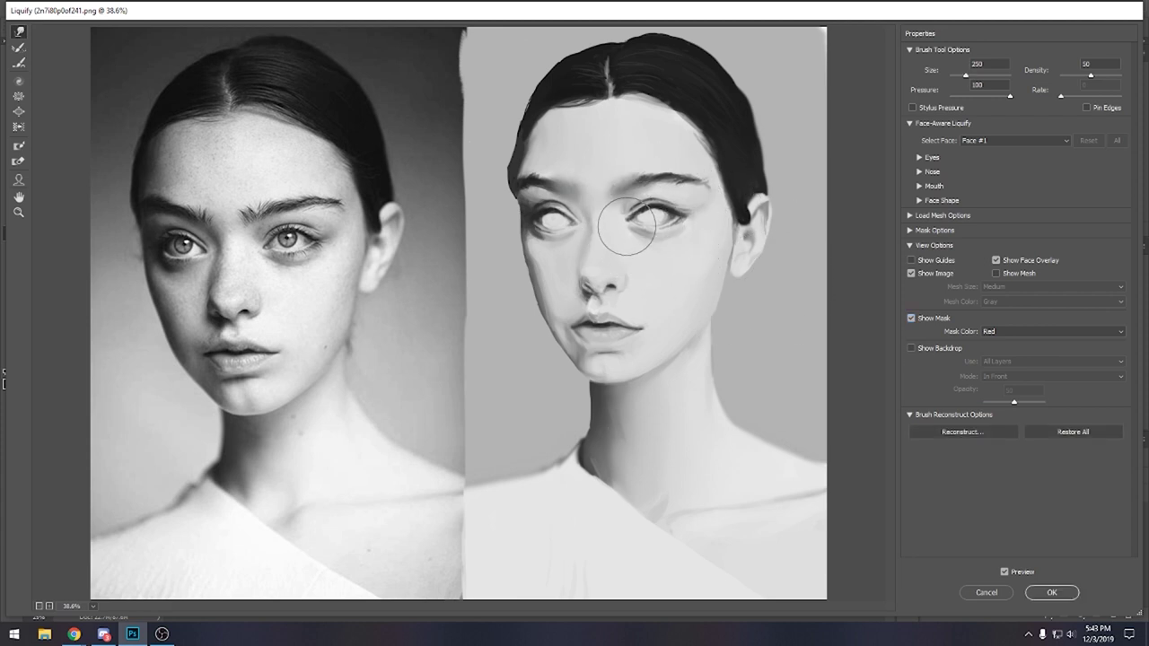
Push in the left temple and reshape the hairline and crown with 300–700 brushes, then apply.
key(])
key(])
key(])
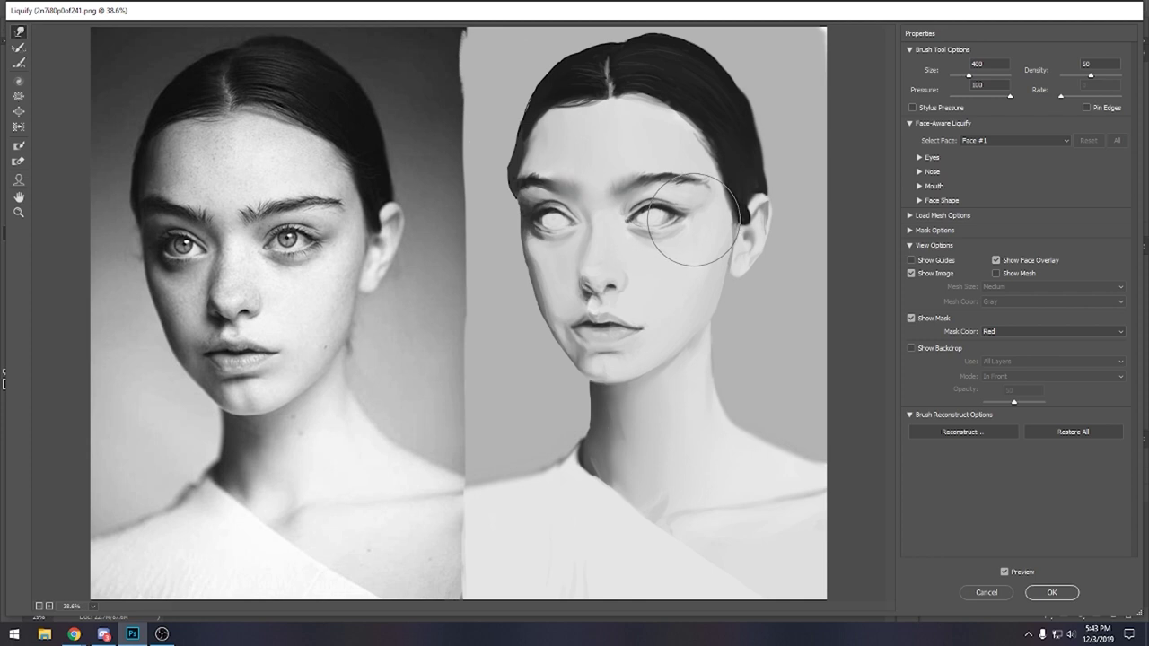
key([)
key([)
drag(488, 180, 512, 178)
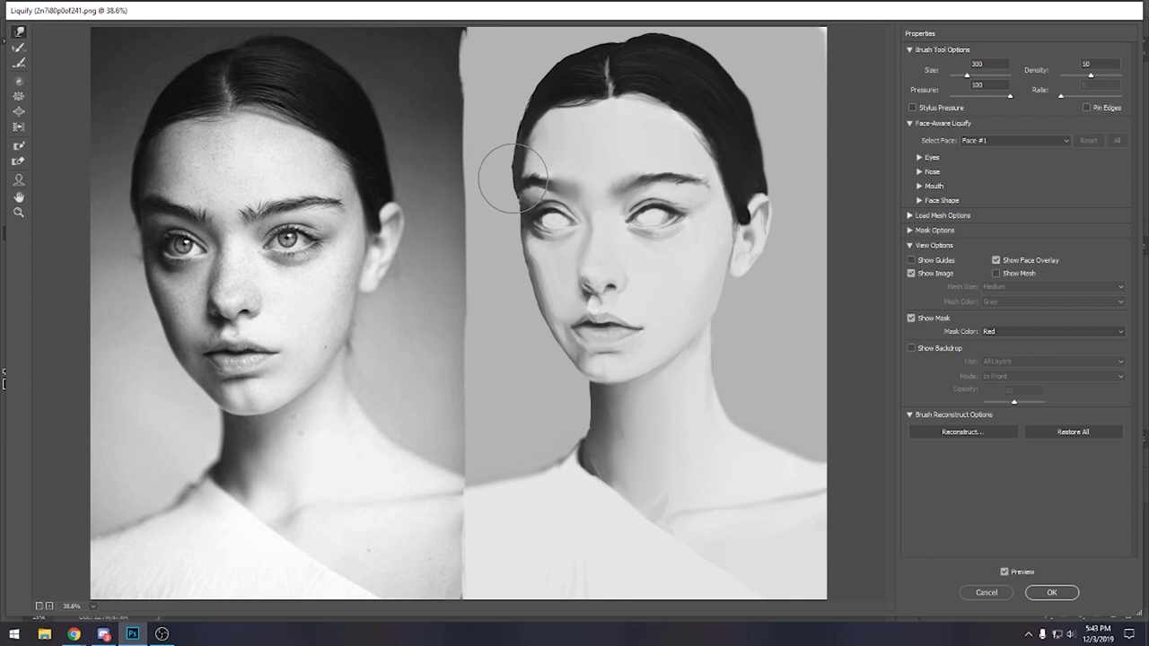
key(])
key(])
key(])
key(])
mouse_move(516, 152)
mouse_down()
mouse_move(526, 103)
mouse_move(508, 134)
mouse_move(542, 102)
mouse_up()
key(])
key(])
key(])
key(])
mouse_move(612, 81)
mouse_down()
mouse_move(593, 63)
mouse_move(615, 89)
mouse_move(664, 79)
mouse_move(628, 98)
mouse_move(646, 80)
mouse_move(682, 85)
mouse_up()
key(])
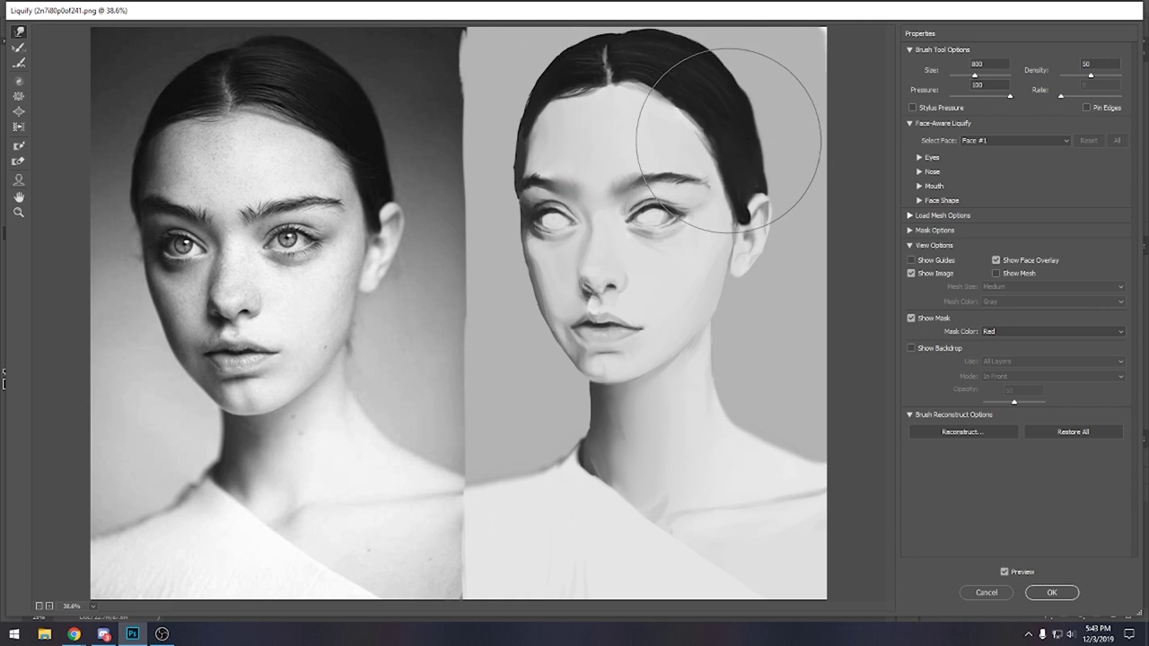
key(bracketleft)
key(bracketleft)
key(bracketleft)
key(bracketleft)
key(bracketleft)
key(bracketleft)
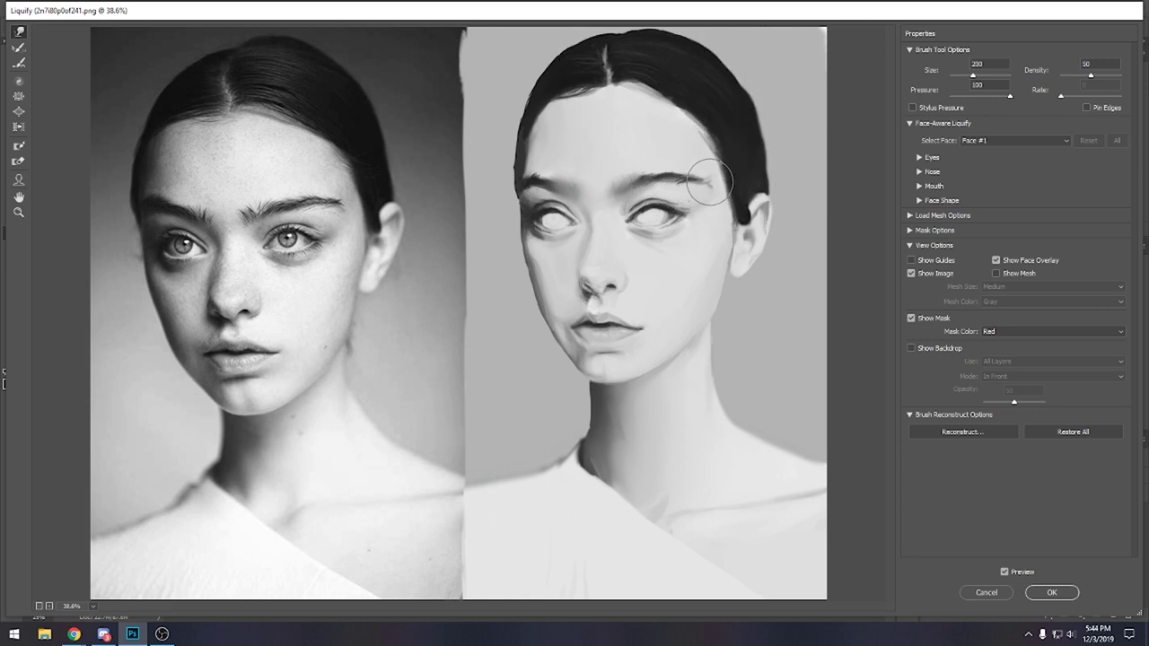
key(bracketright)
key(bracketright)
key(bracketright)
key(bracketright)
key(bracketright)
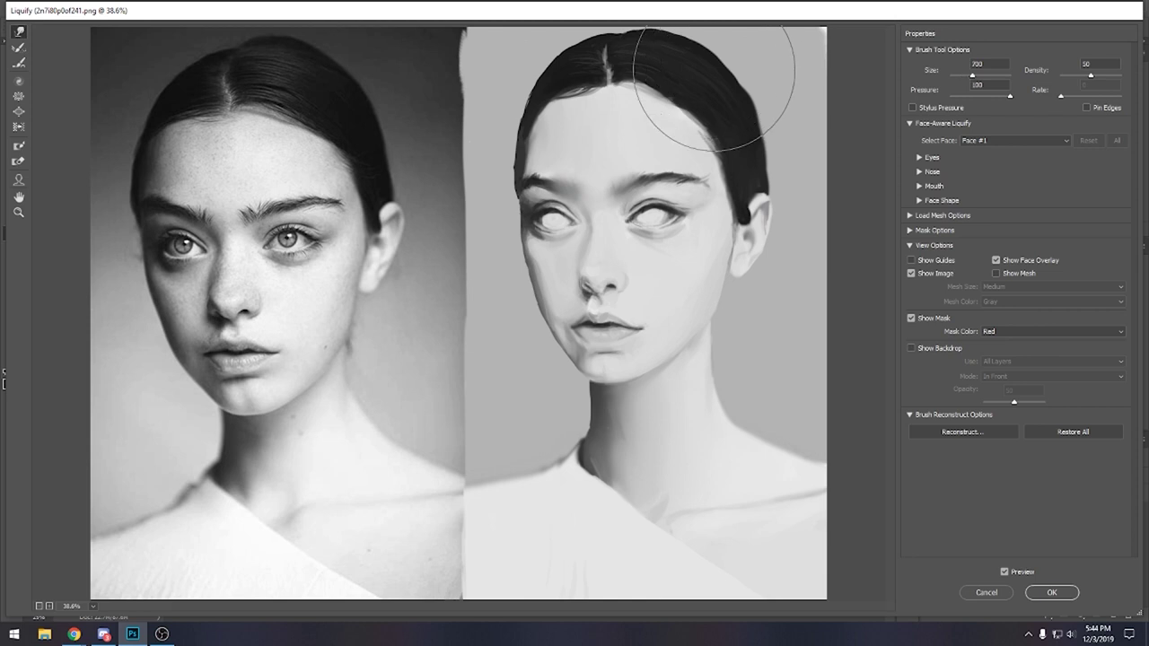
key(bracketleft)
key(bracketleft)
key(bracketleft)
key(bracketright)
key(bracketright)
key(bracketright)
key(bracketright)
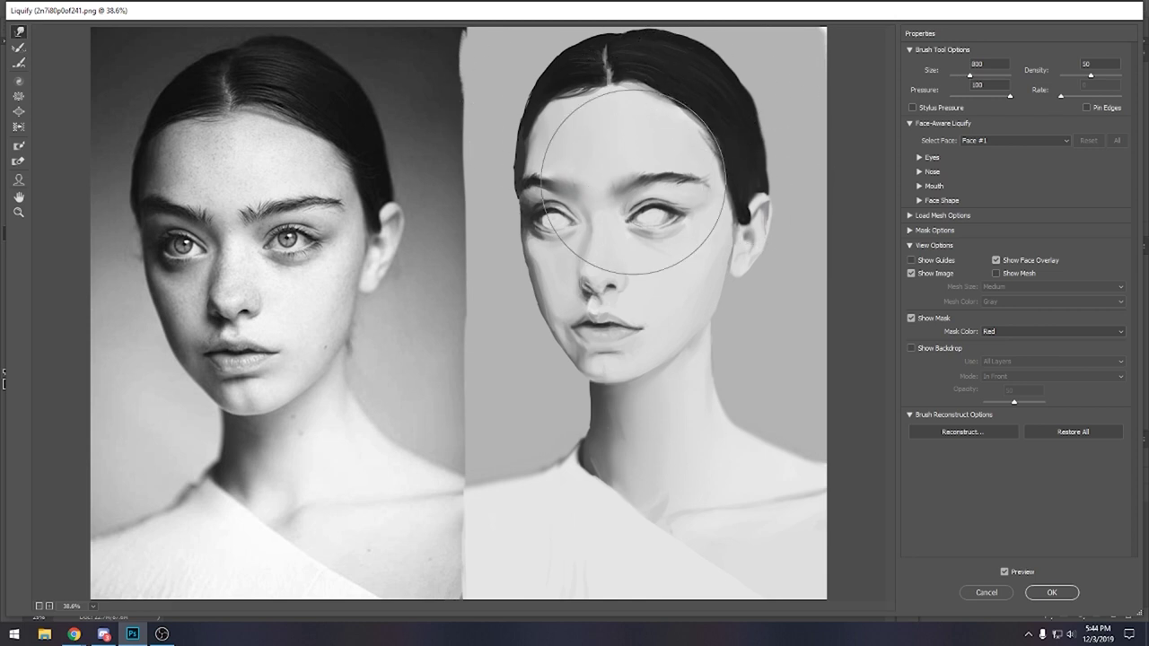
key(bracketright)
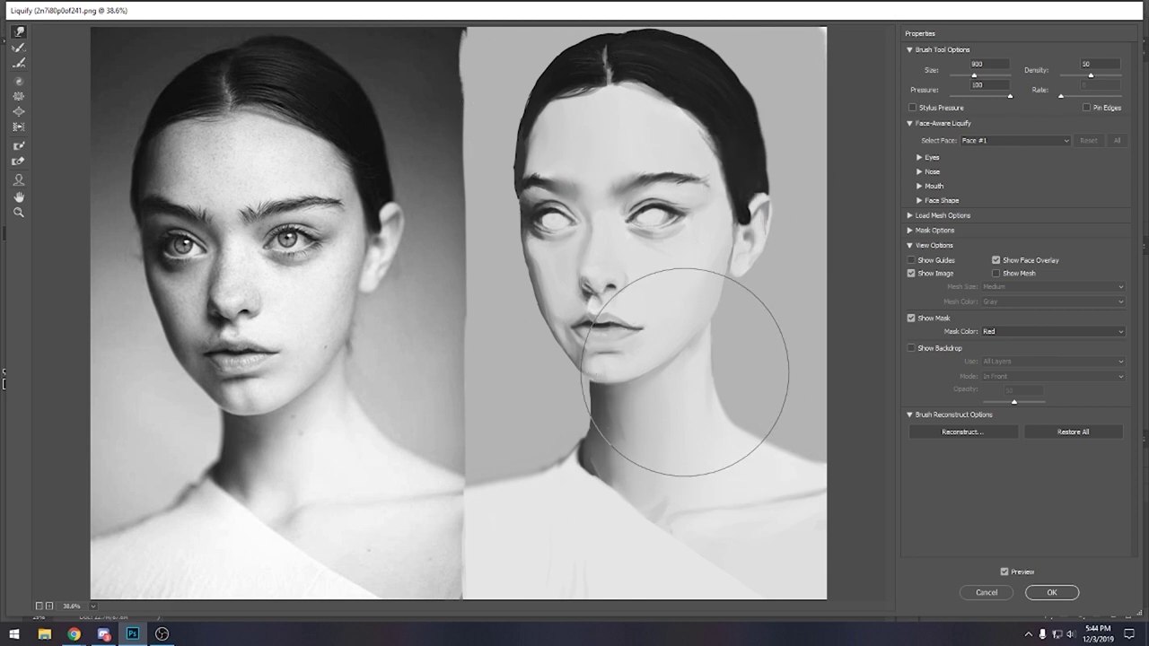
click(1048, 592)
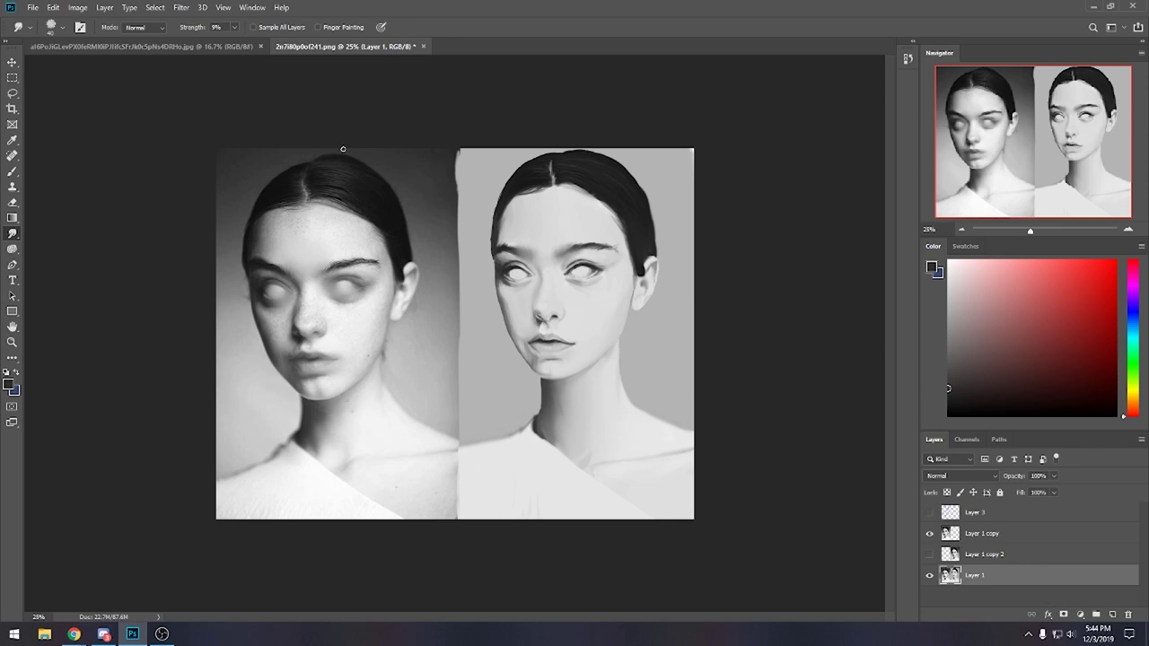
Reopen Liquify, warp the painted right eye with a 250 Forward Warp brush, and apply.
click(181, 7)
click(215, 102)
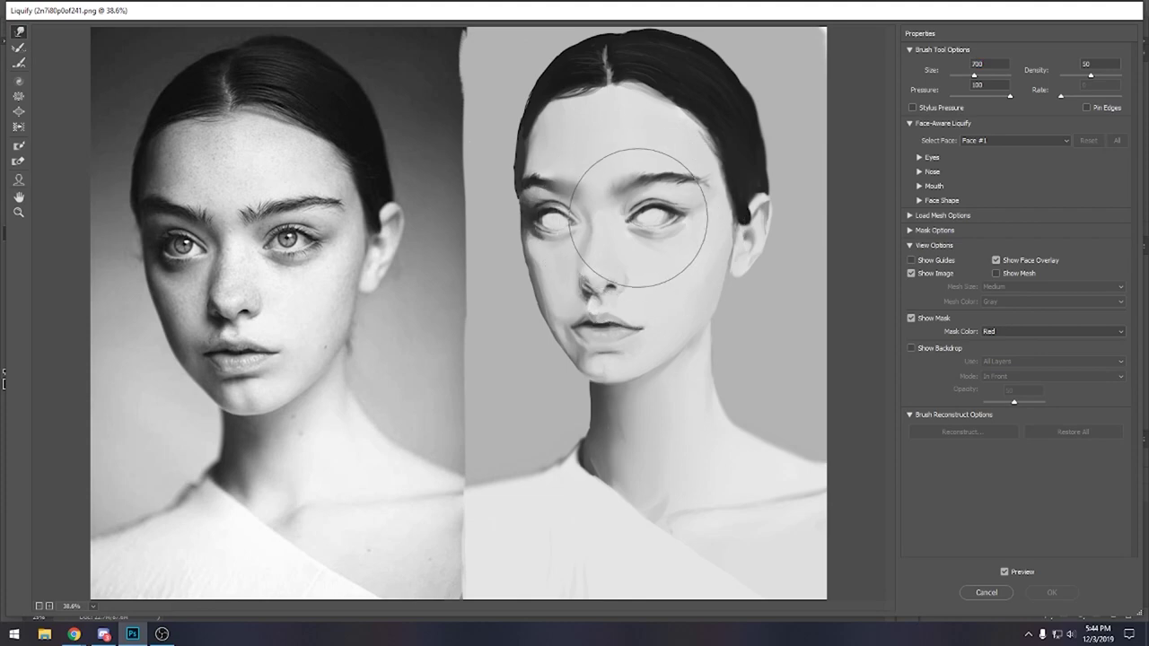
key(bracketleft)
key(bracketleft)
key(bracketleft)
drag(642, 212, 648, 199)
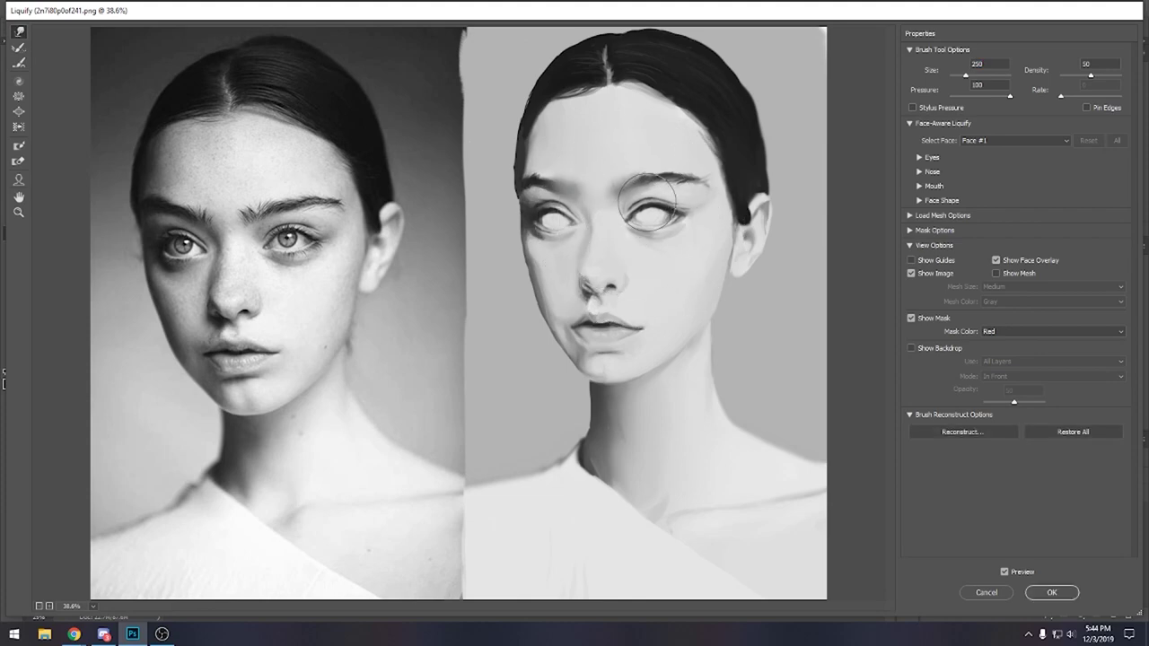
click(1052, 593)
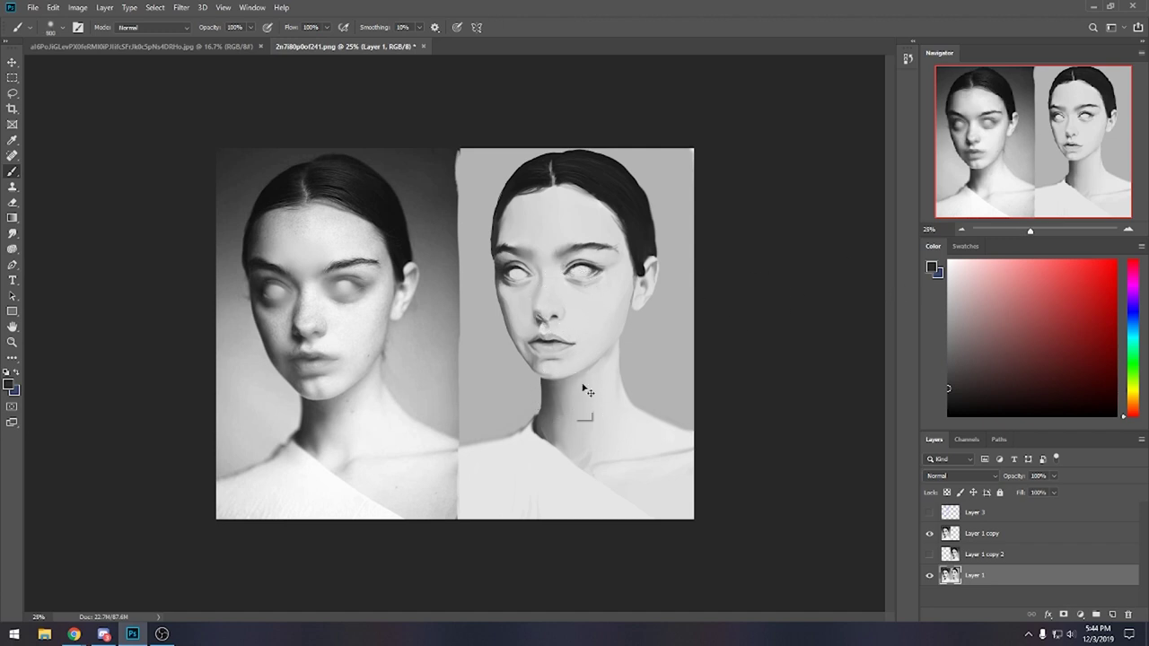
Zoom out and hide Layer 1 copy and copy 2 so the painting sits beside the sharp photo.
key(ctrl+minus)
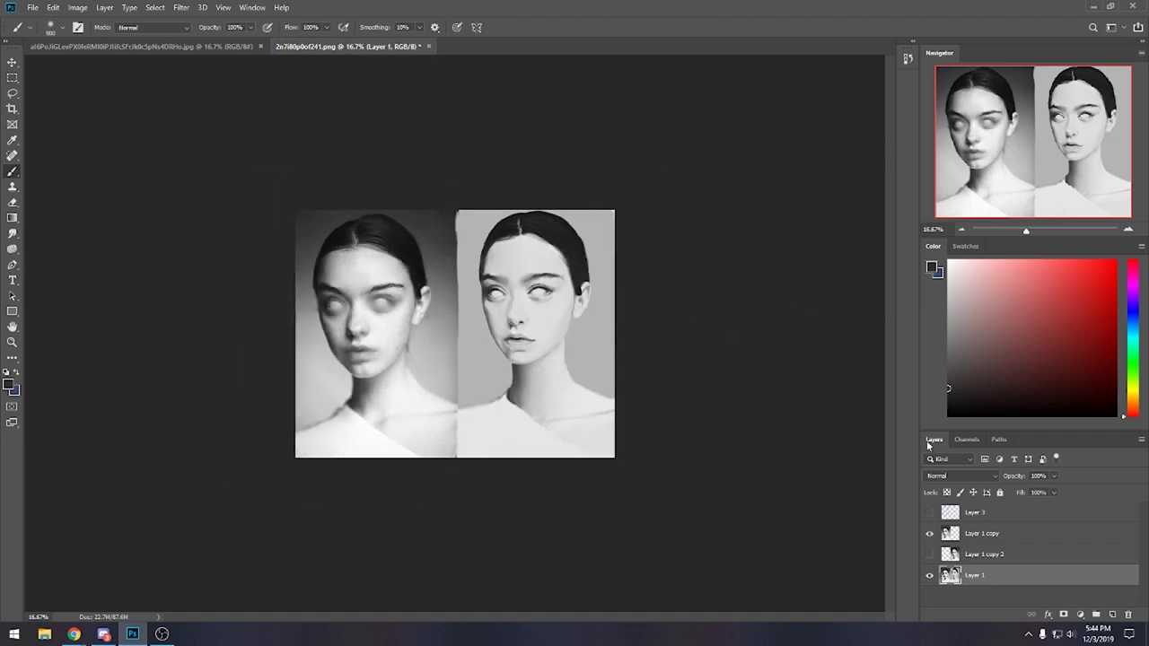
click(930, 555)
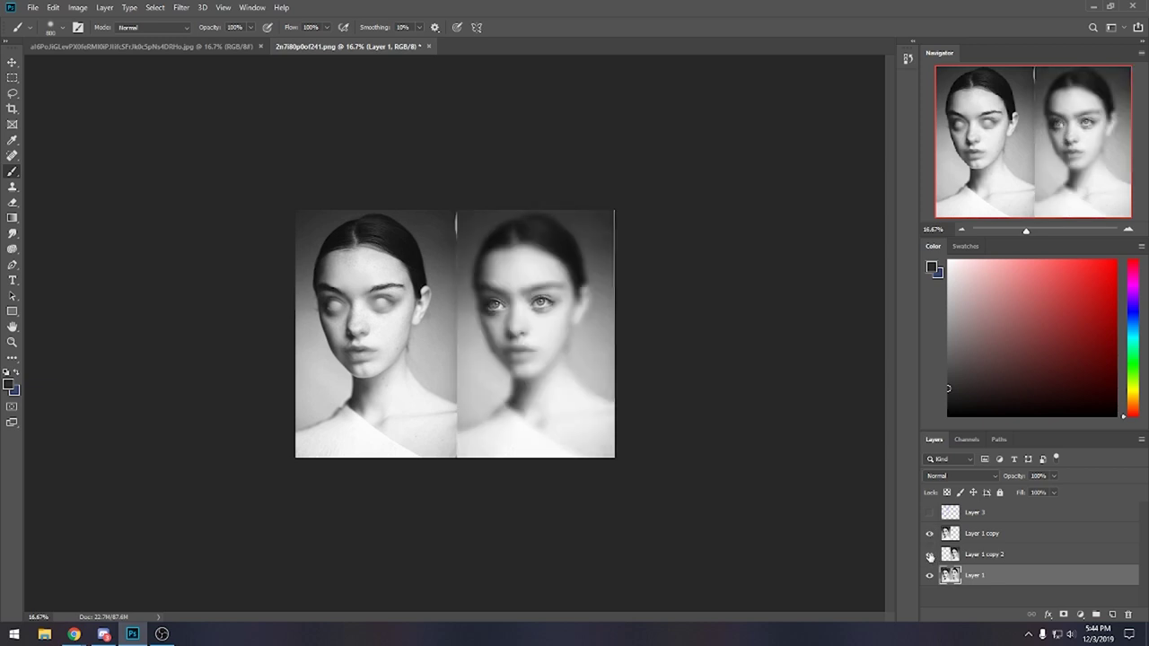
drag(930, 533, 938, 552)
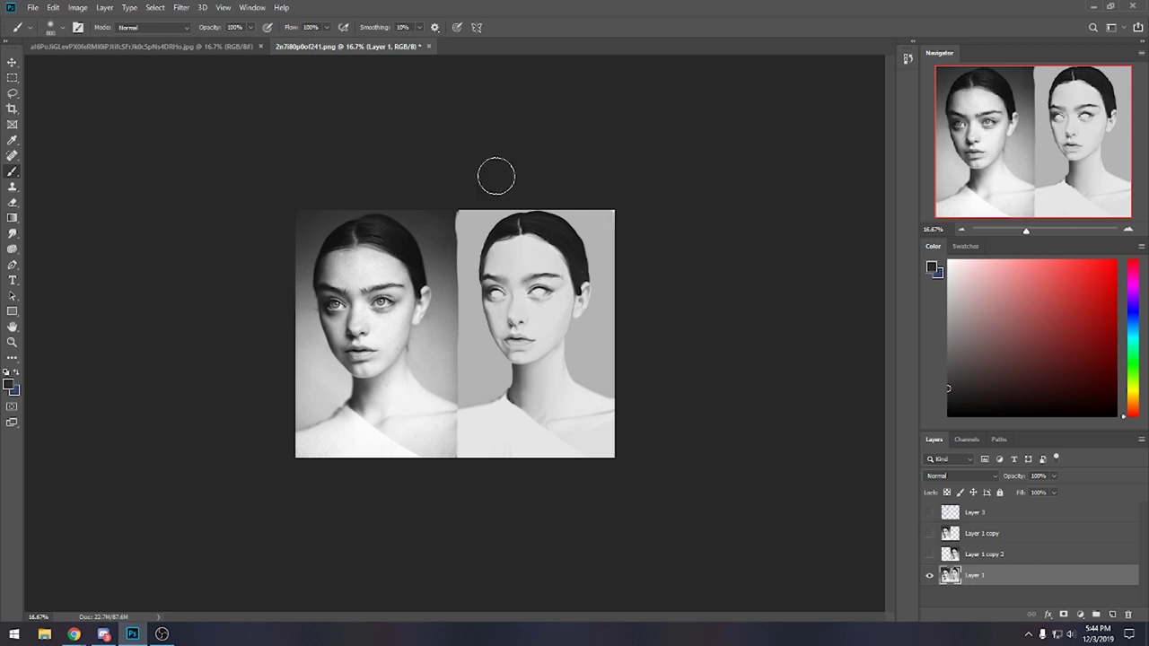
click(181, 7)
click(215, 236)
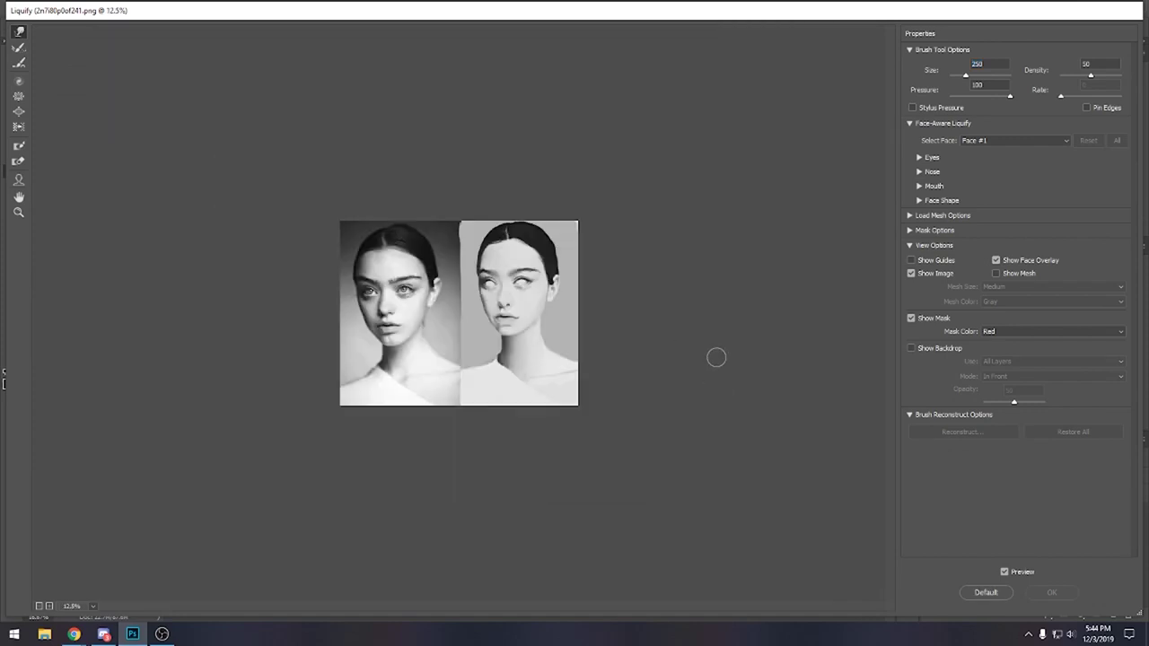
Set the warp brush to 800 and push the face shape and hair edge near the right eye.
text(800)
key(bracketright)
key(bracketright)
key(bracketleft)
drag(486, 280, 484, 289)
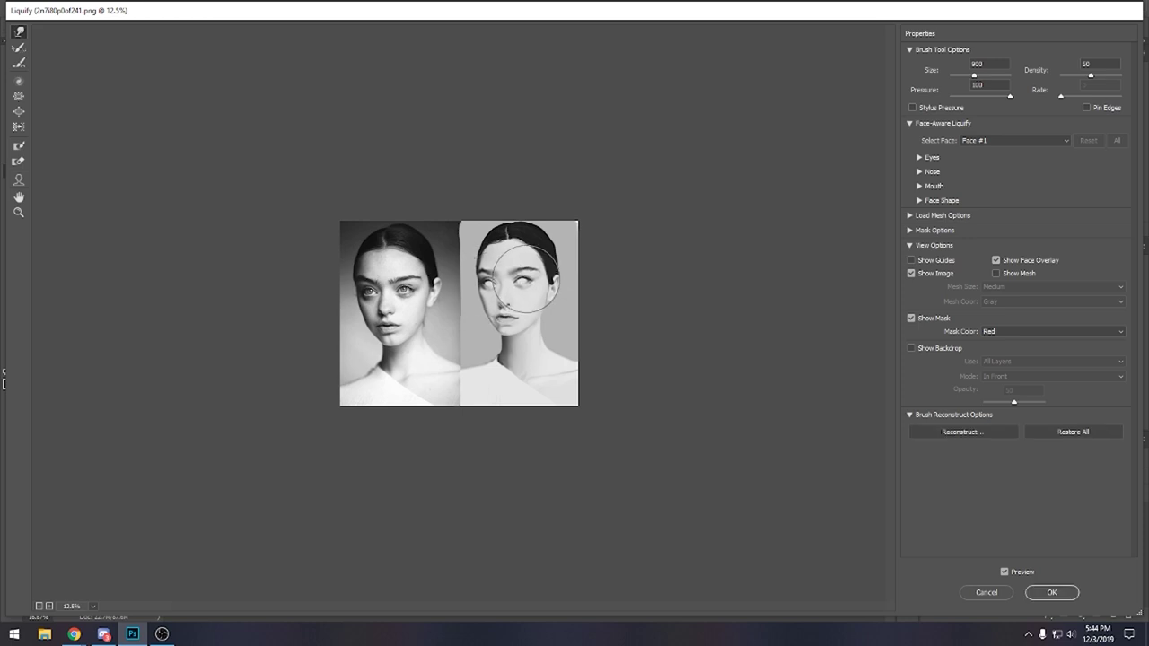
drag(526, 276, 527, 276)
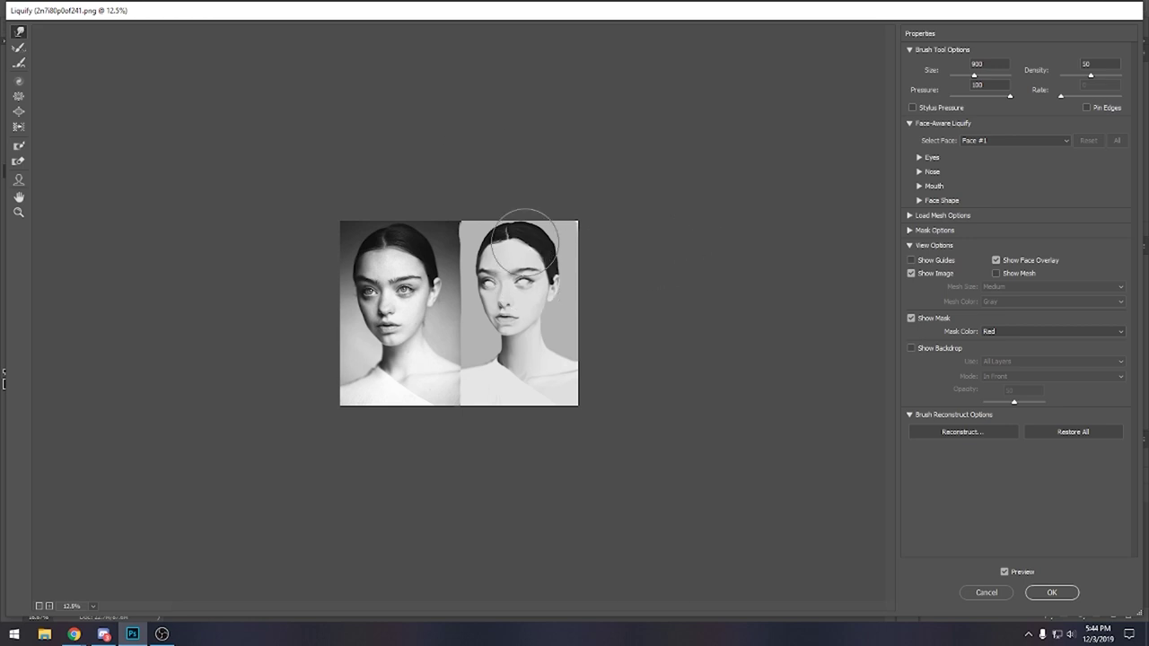
Resize the warp brush and push the jaw and chin inward.
key(bracketleft)
key(bracketleft)
key(bracketleft)
key(bracketleft)
key(bracketleft)
key(bracketright)
key(bracketleft)
key(bracketright)
key(bracketright)
key(bracketright)
key(bracketright)
key(bracketleft)
key(bracketleft)
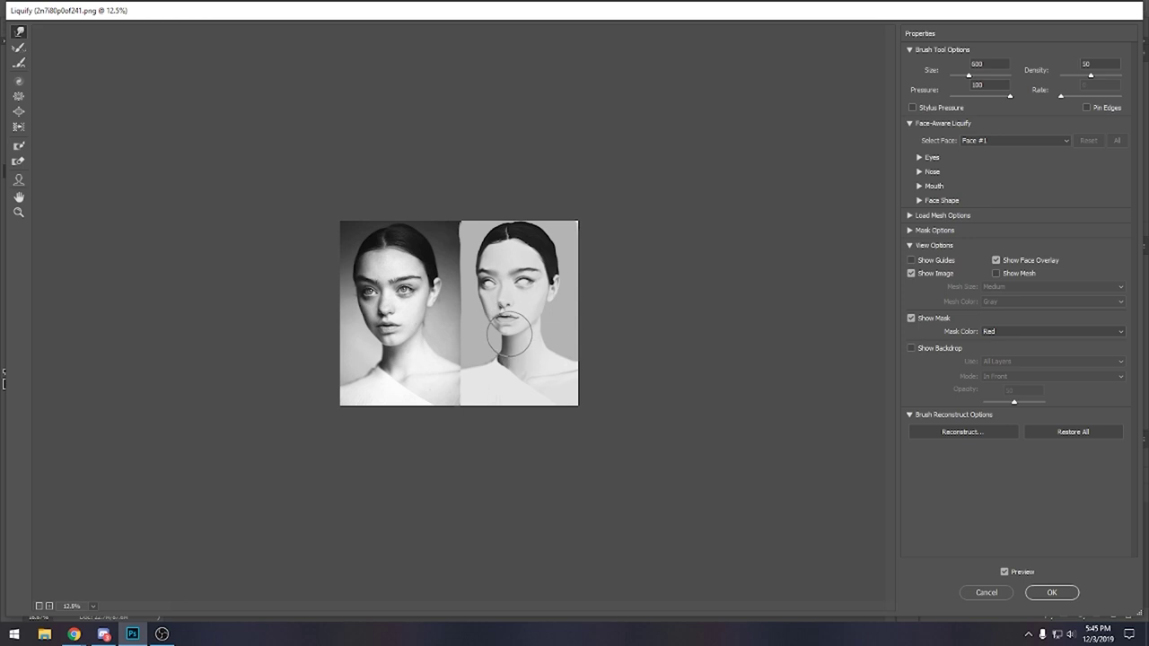
mouse_move(563, 314)
mouse_down()
mouse_move(536, 324)
mouse_move(523, 302)
mouse_up()
Lift the forehead and hairline, reshape the top-right hair edge, and apply Liquify.
key(bracketright)
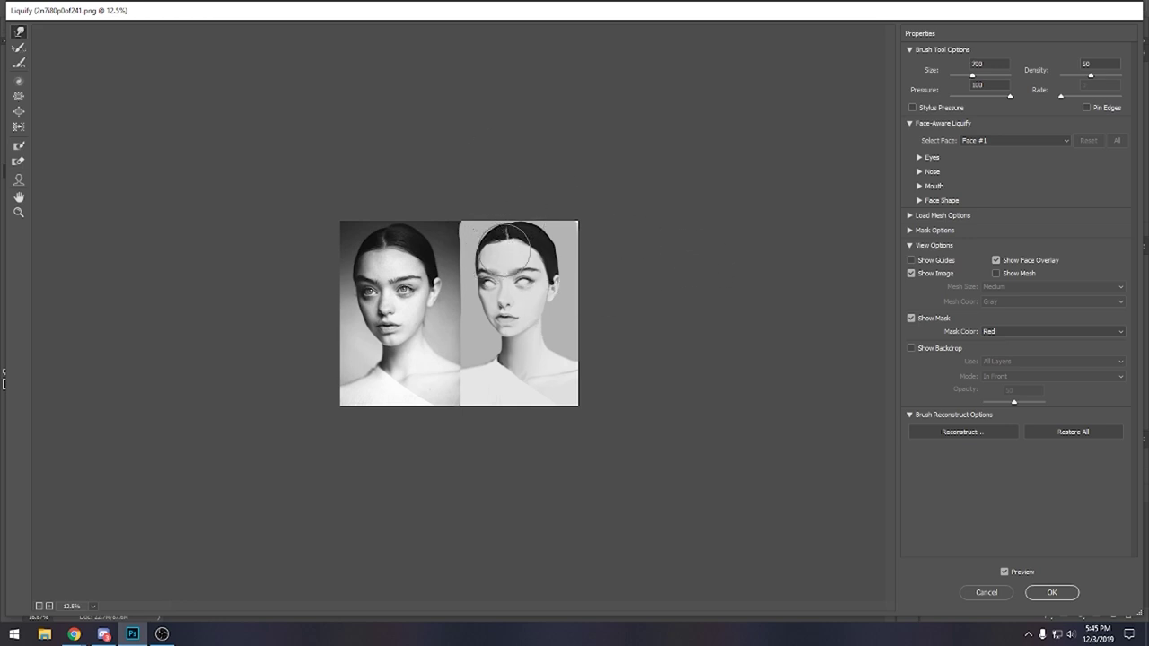
key(bracketright)
key(bracketright)
key(bracketright)
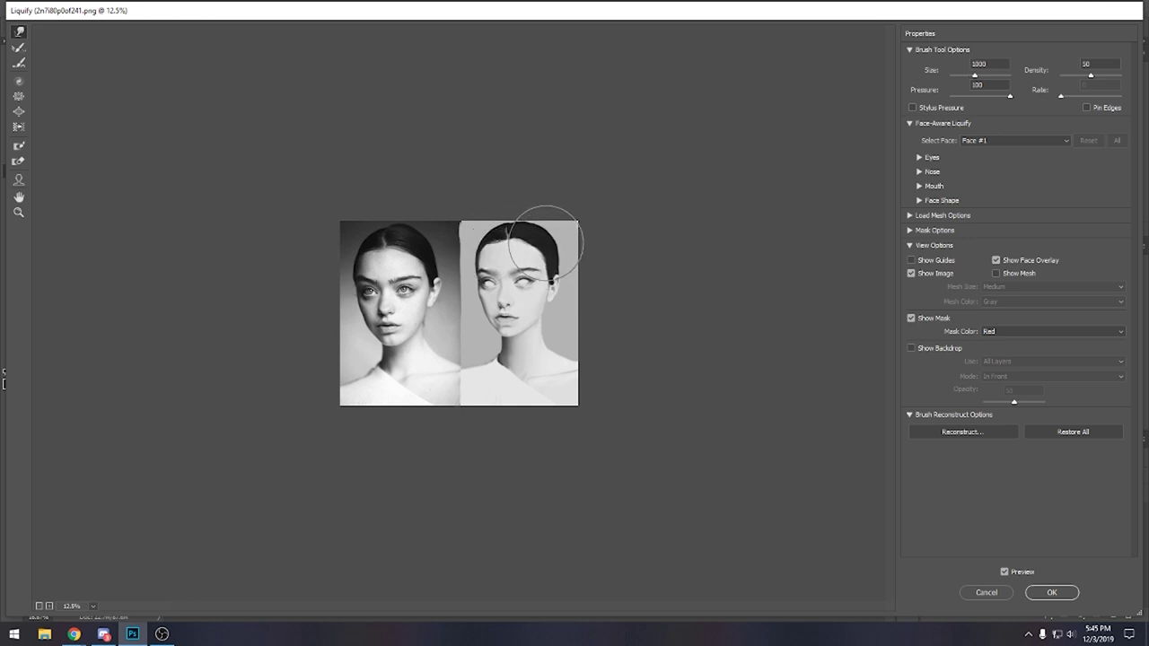
mouse_move(509, 233)
mouse_down()
mouse_move(508, 210)
mouse_move(554, 221)
mouse_move(577, 205)
mouse_up()
key(bracketleft)
key(bracketleft)
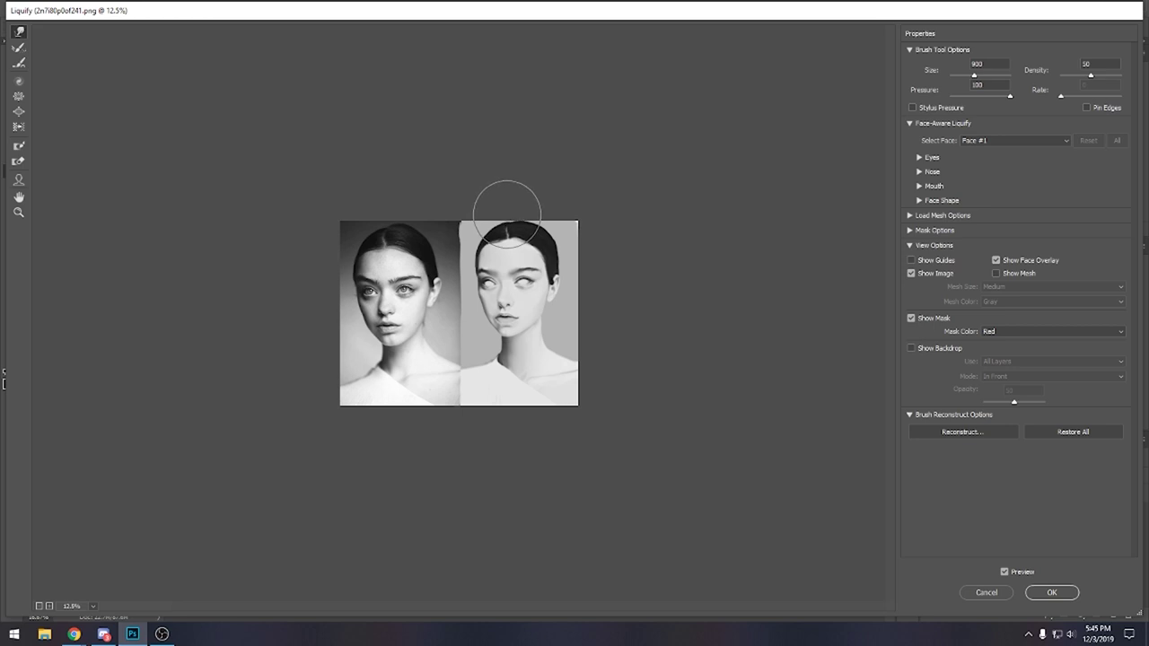
mouse_move(534, 216)
mouse_down()
mouse_move(531, 205)
mouse_move(559, 239)
mouse_up()
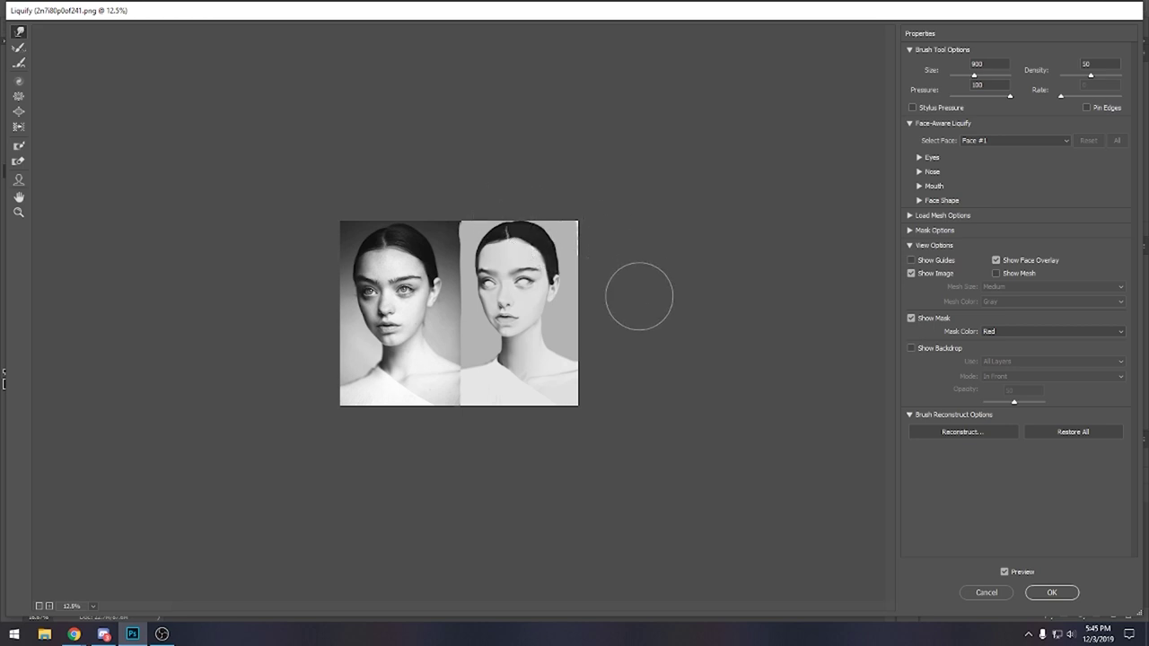
click(1055, 594)
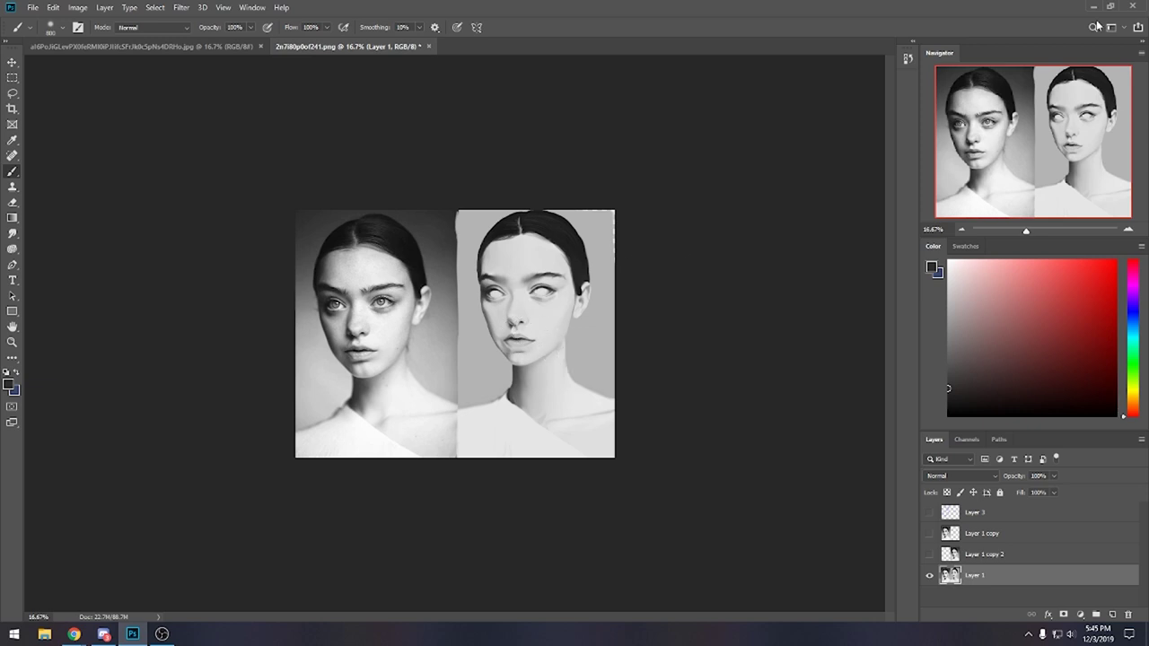
click(909, 59)
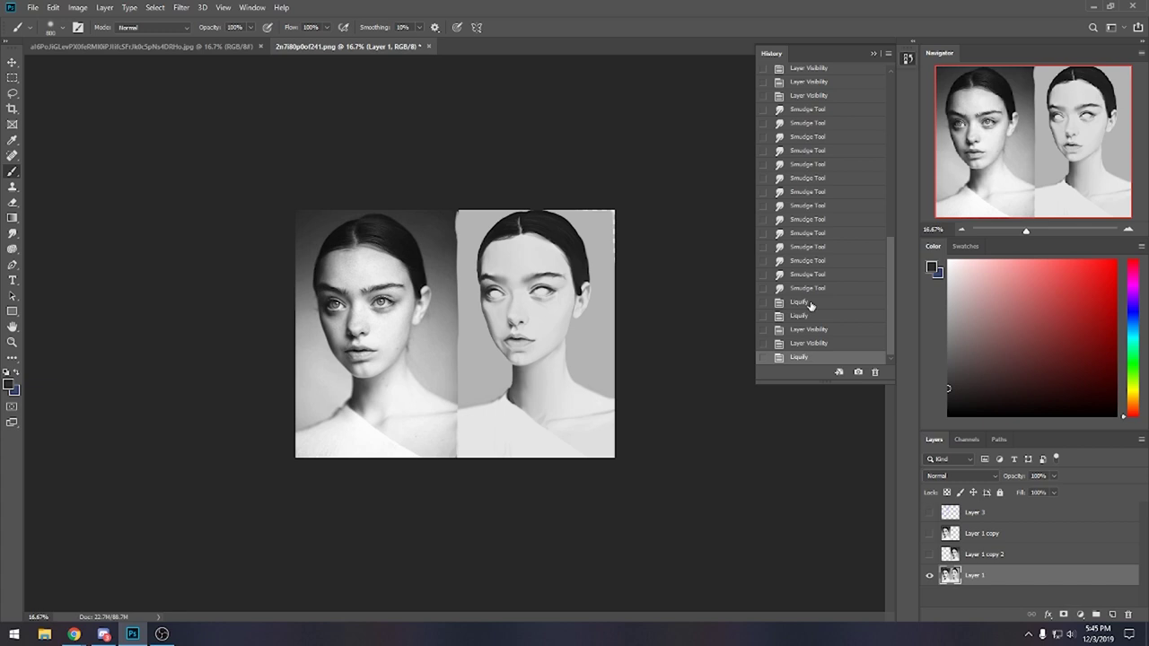
scroll(810, 306, up, 10)
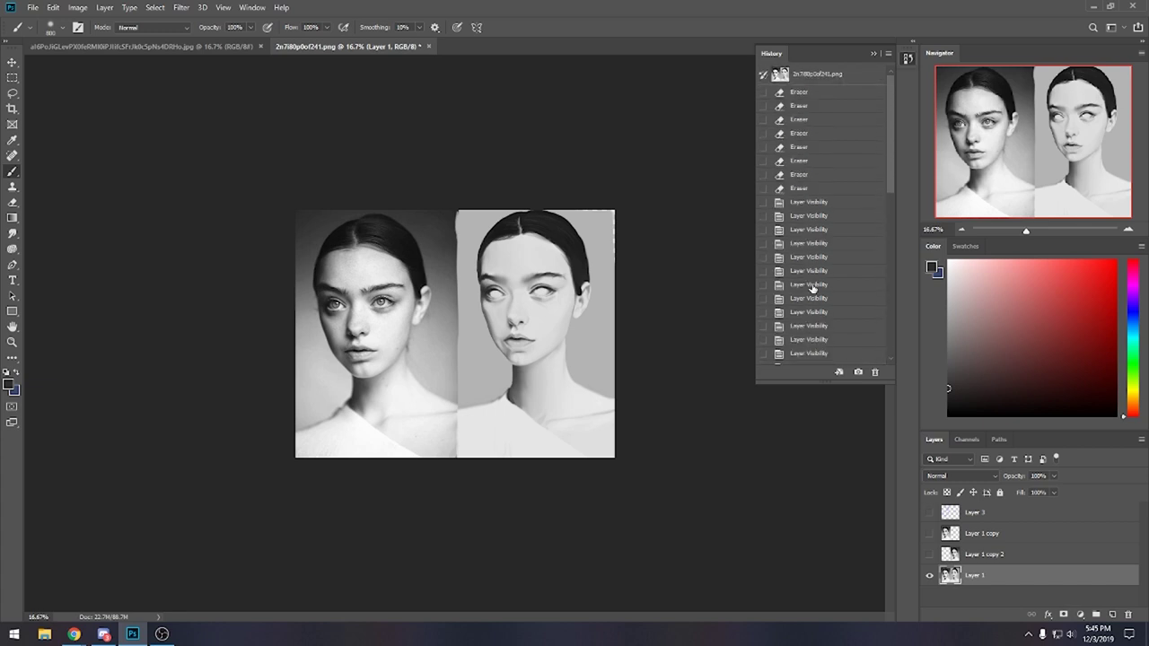
click(812, 202)
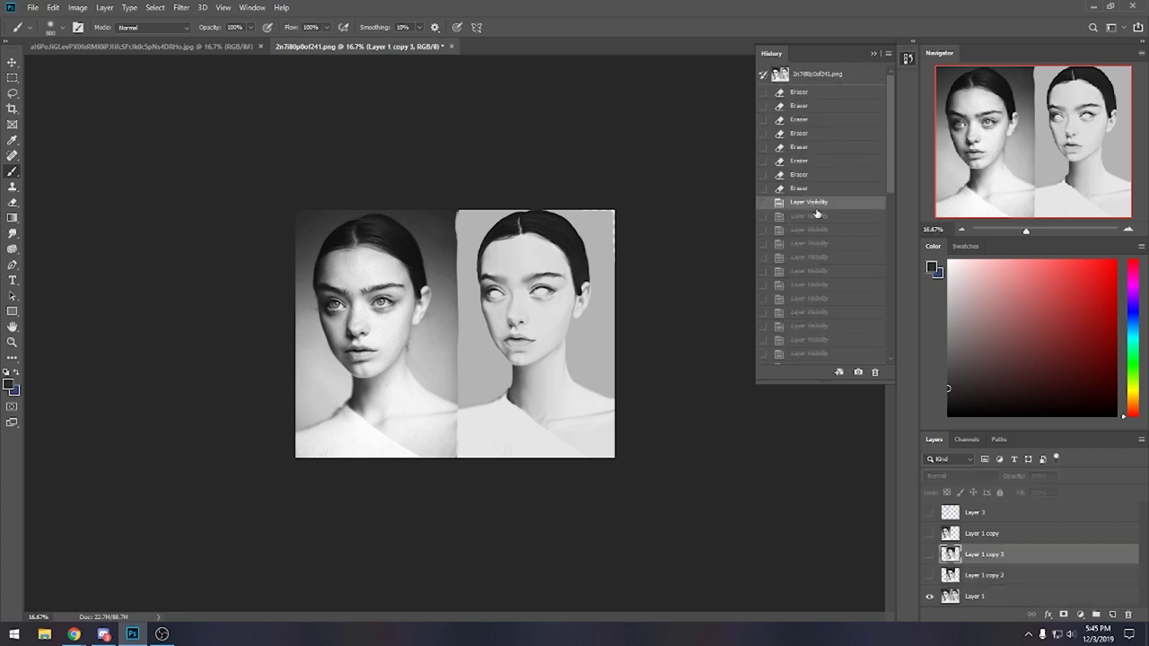
click(814, 264)
scroll(814, 264, down, 2)
click(824, 266)
scroll(824, 270, down, 5)
click(824, 266)
click(824, 266)
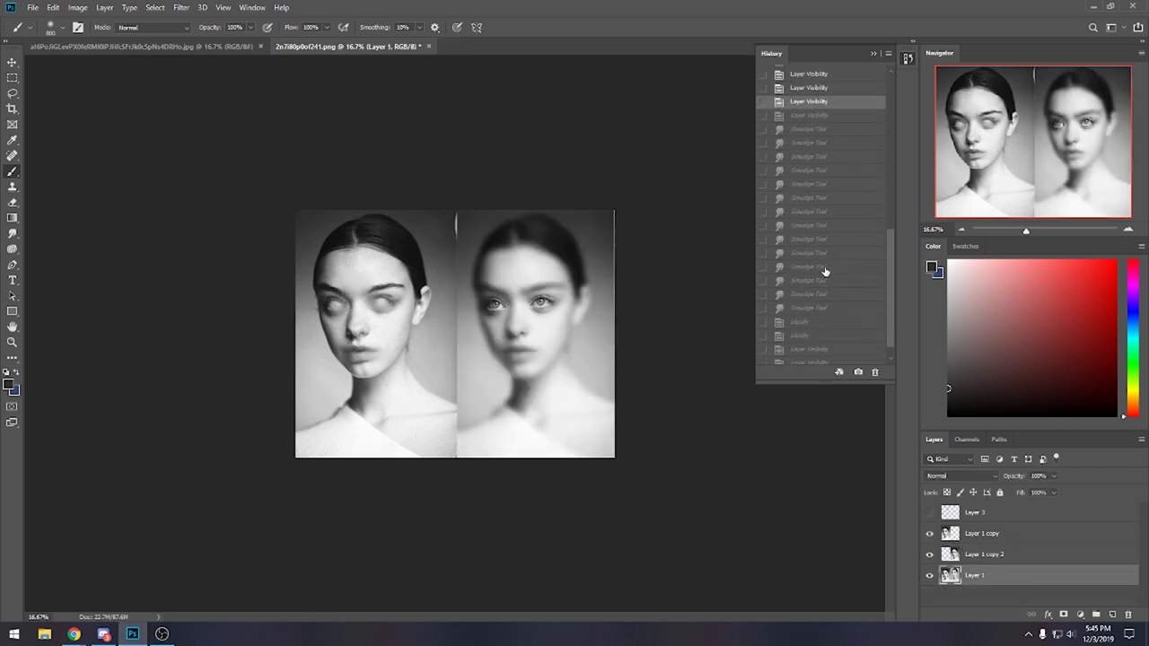
click(824, 266)
click(824, 260)
click(805, 152)
scroll(805, 153, up, 1)
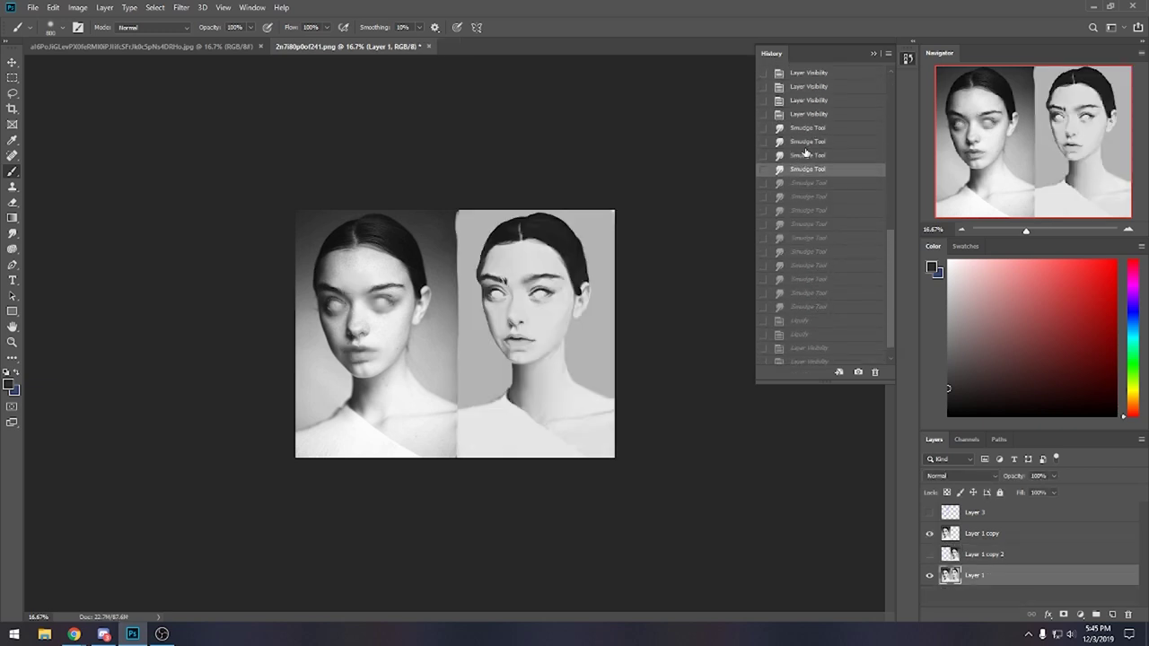
click(804, 128)
click(800, 115)
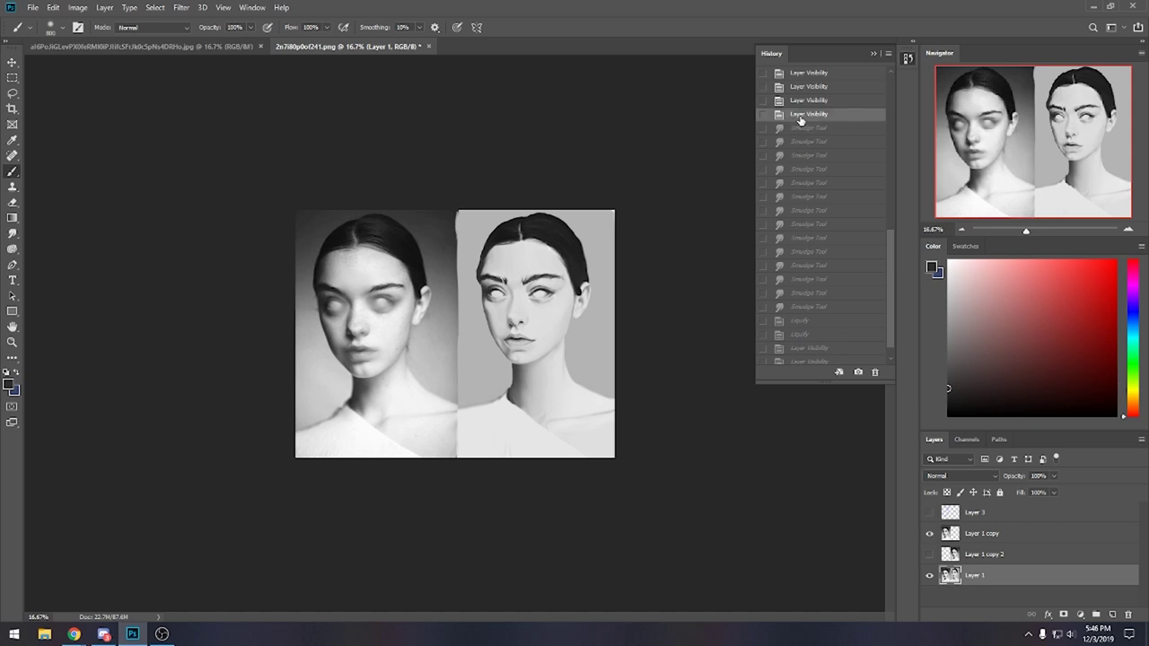
scroll(893, 145, up, 5)
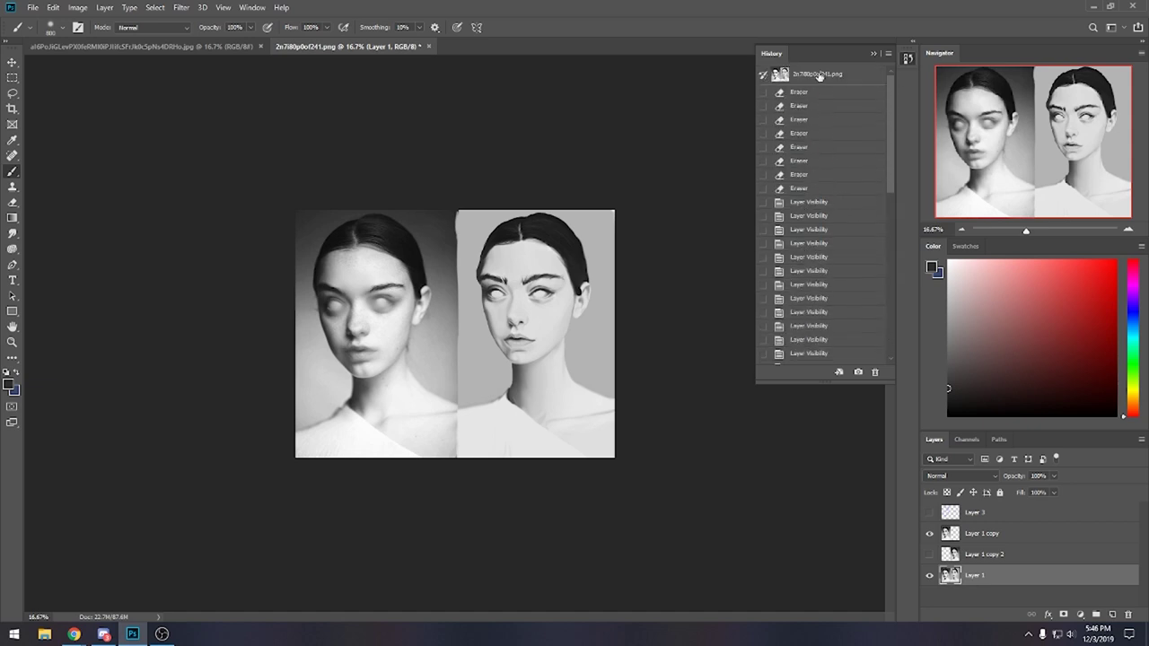
click(819, 76)
scroll(893, 170, down, 8)
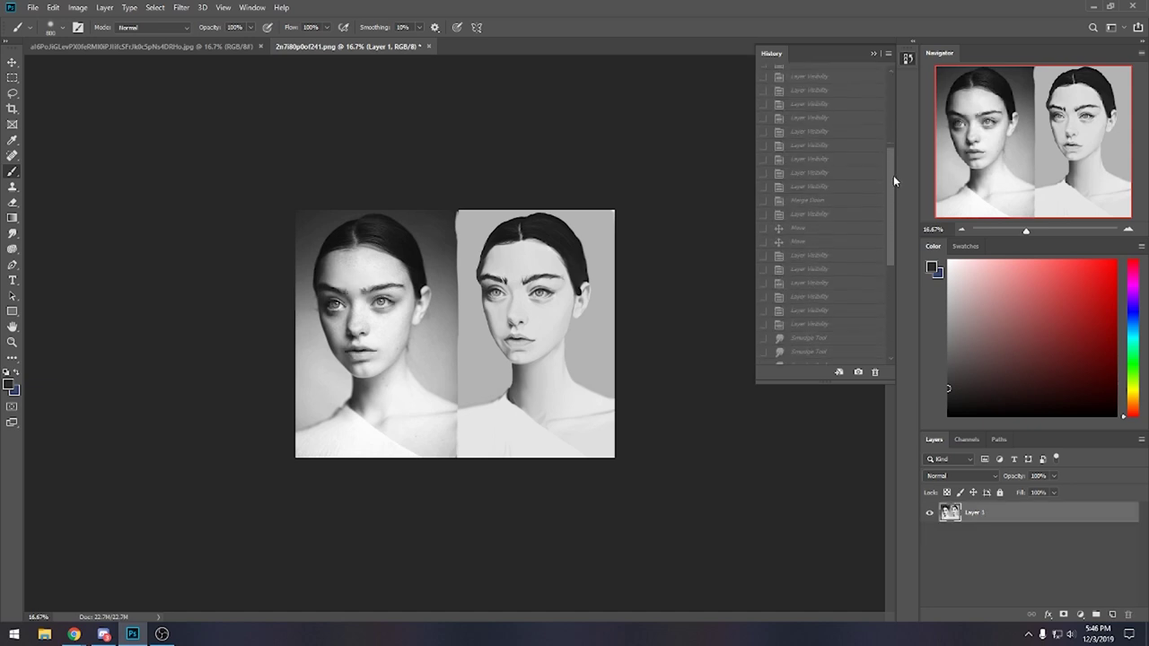
click(819, 170)
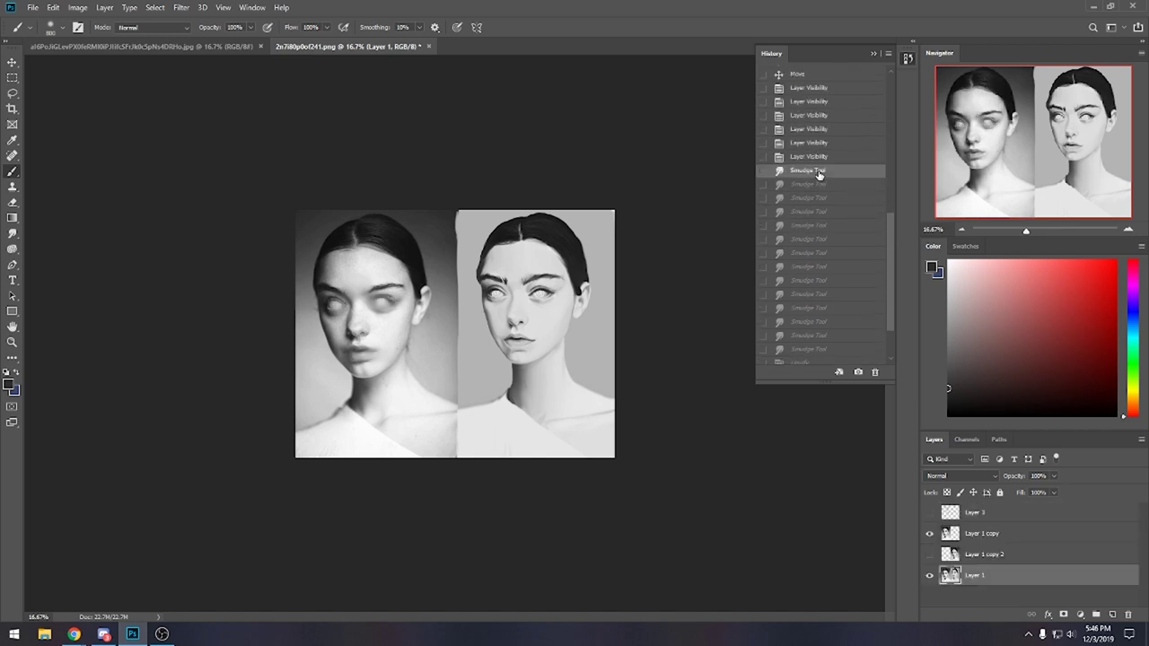
scroll(819, 183, down, 3)
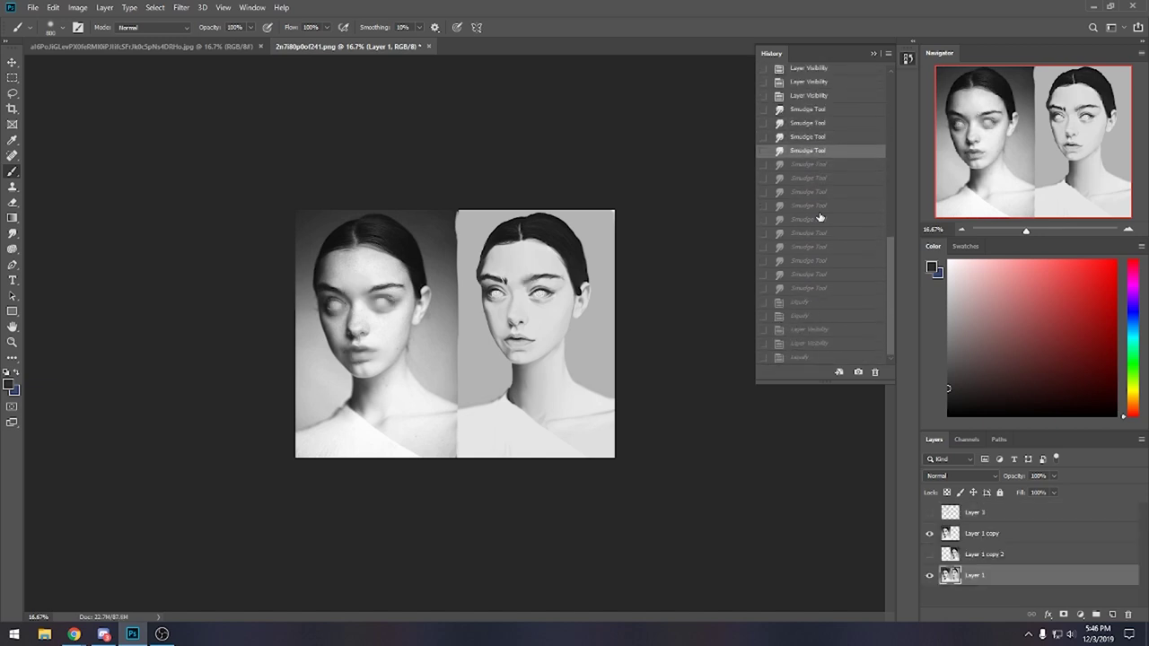
click(819, 209)
click(801, 299)
click(806, 357)
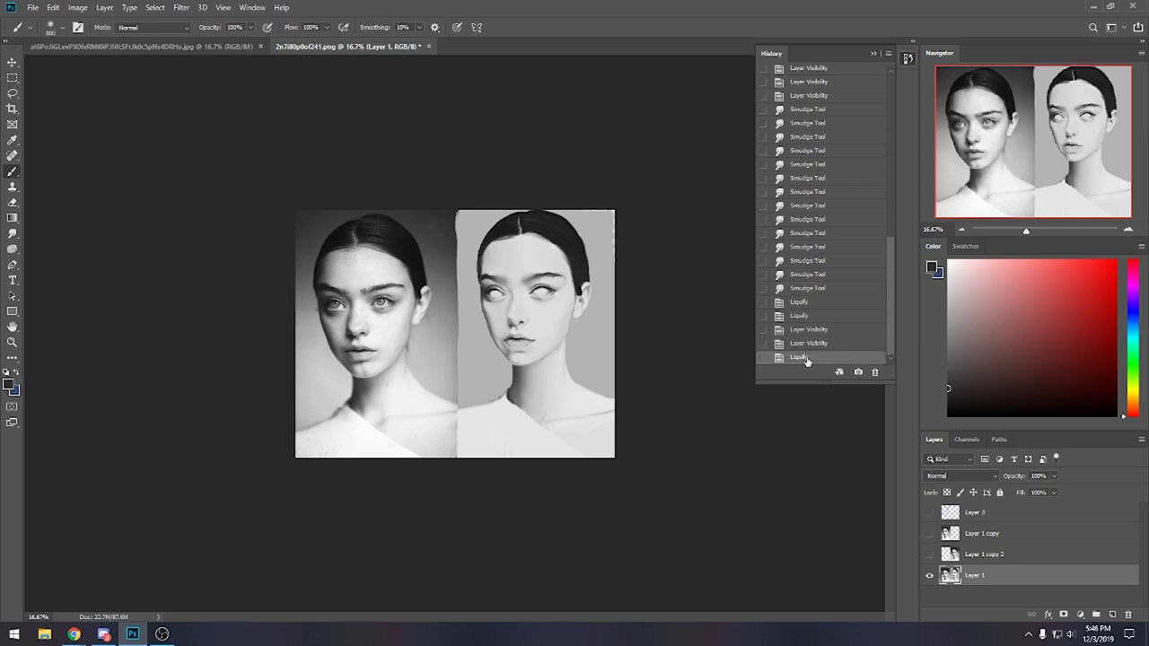
drag(881, 339, 893, 260)
click(837, 73)
click(805, 360)
click(874, 55)
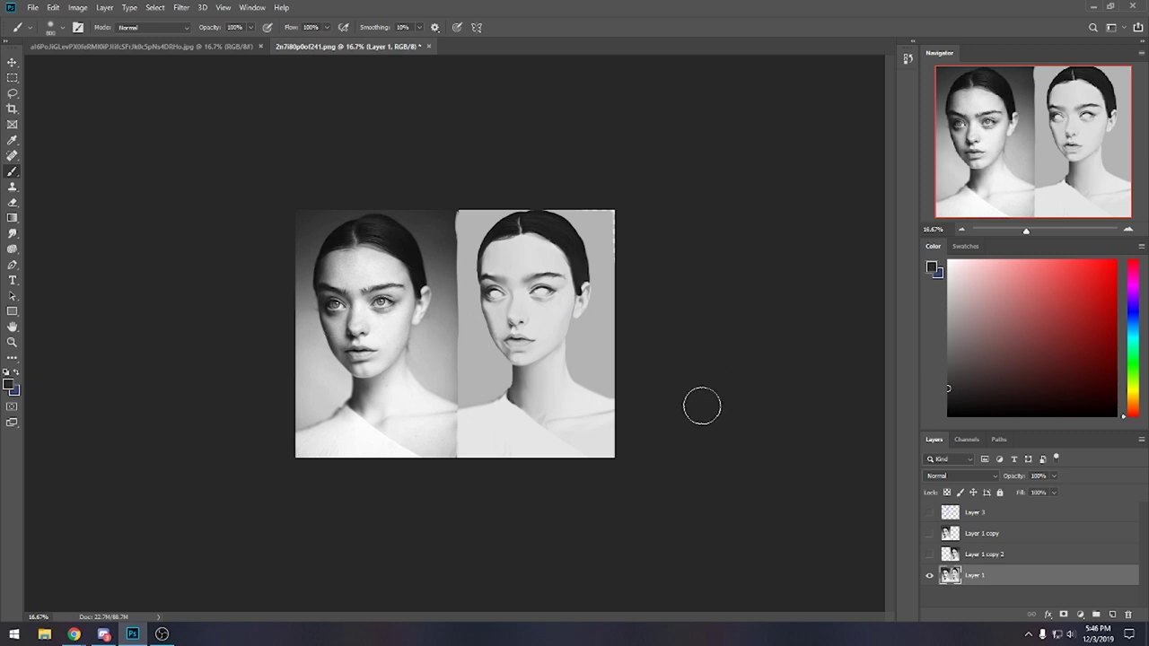
Browse the lasso, marquee, healing, eyedropper and crop tool variants in the toolbar.
click(12, 93)
click(36, 105)
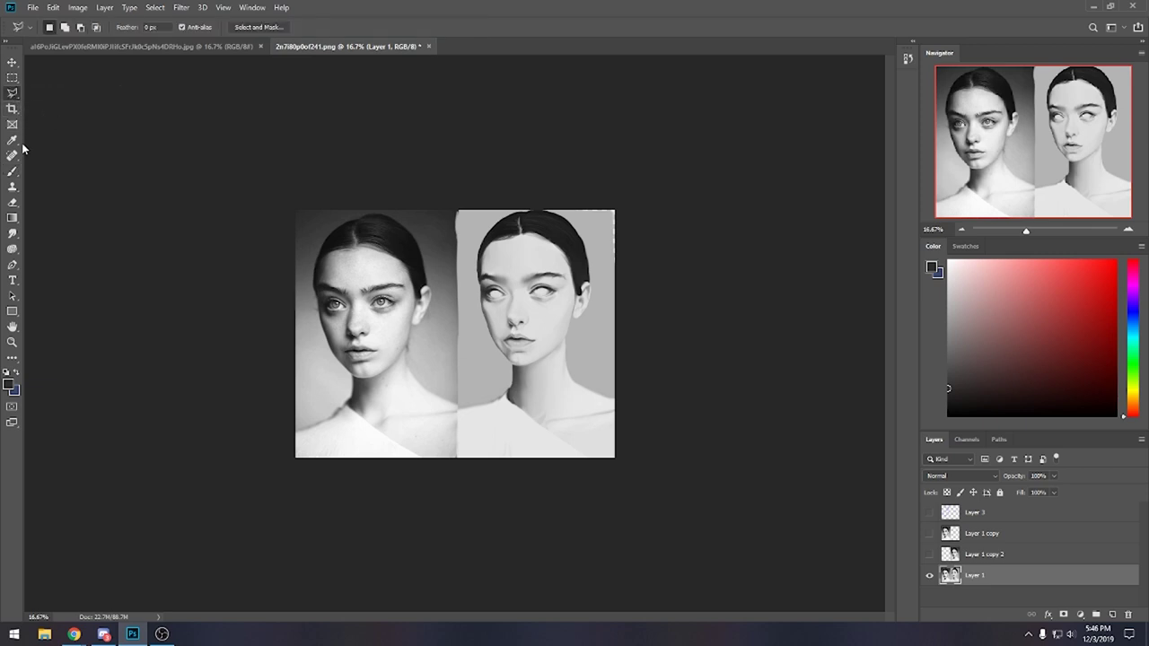
click(13, 79)
click(54, 89)
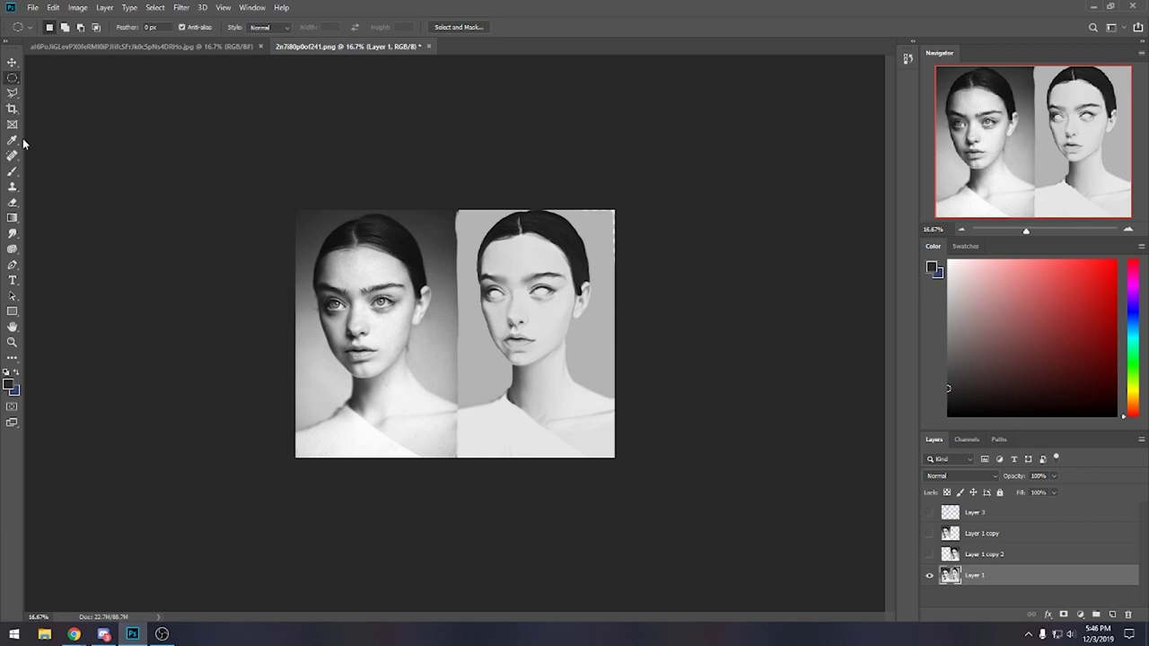
click(13, 155)
click(14, 156)
click(13, 140)
click(13, 140)
click(13, 109)
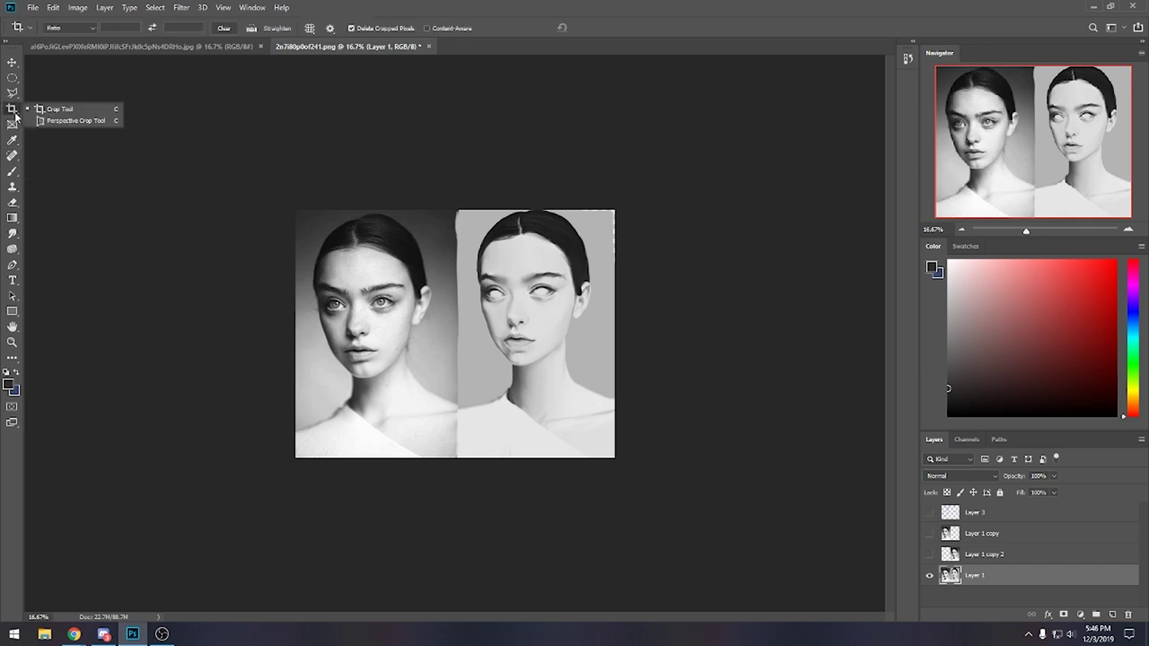
key(Escape)
Paint darker shading onto the right portrait's nose with a smaller brush.
key(b)
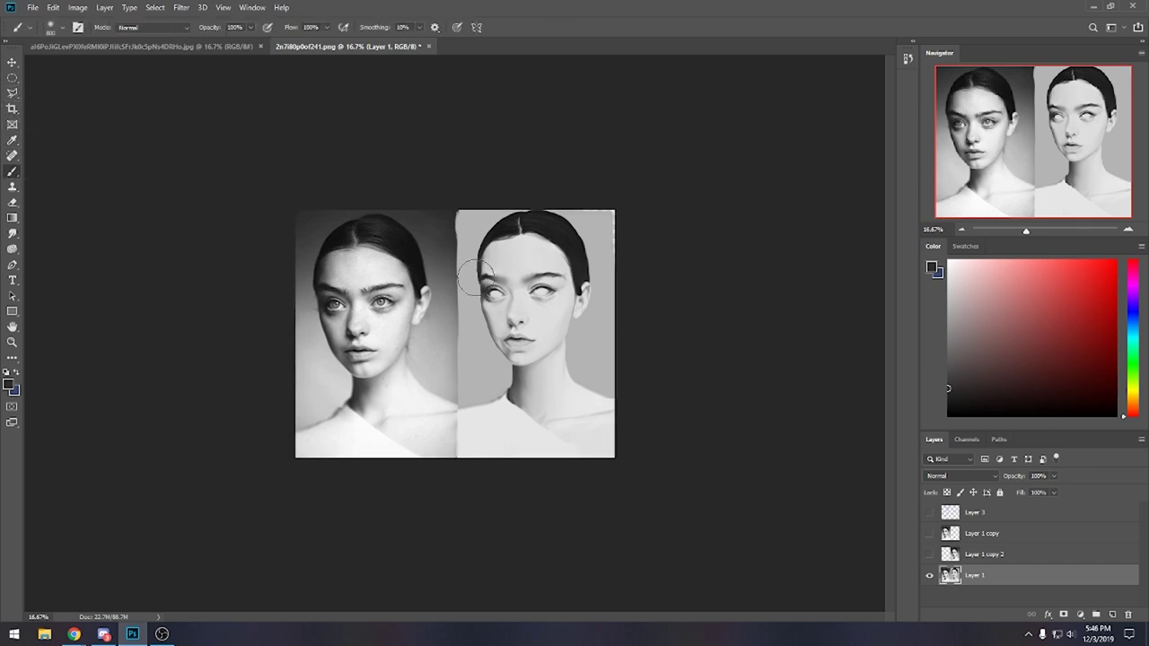
key(bracketleft)
key(bracketleft)
key(bracketleft)
key(bracketleft)
key(bracketleft)
drag(511, 325, 508, 319)
key(bracketright)
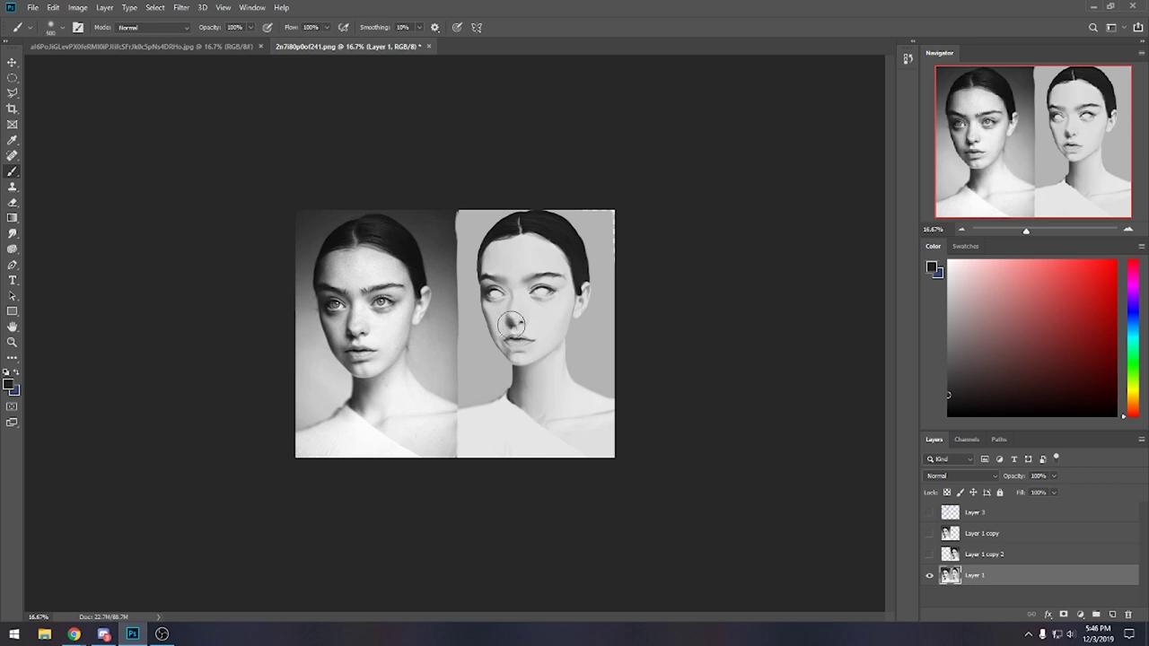
key(bracketleft)
key(bracketright)
right_click(12, 234)
click(54, 275)
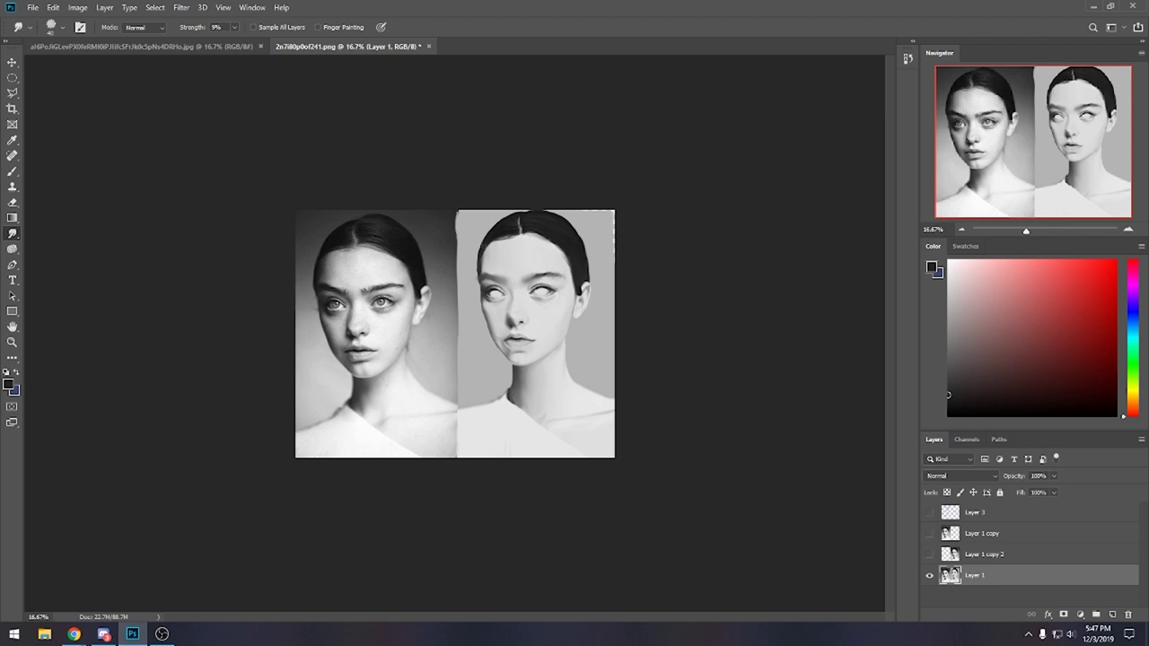
Darken the right face's eye area with a brush of about 900 px.
key(b)
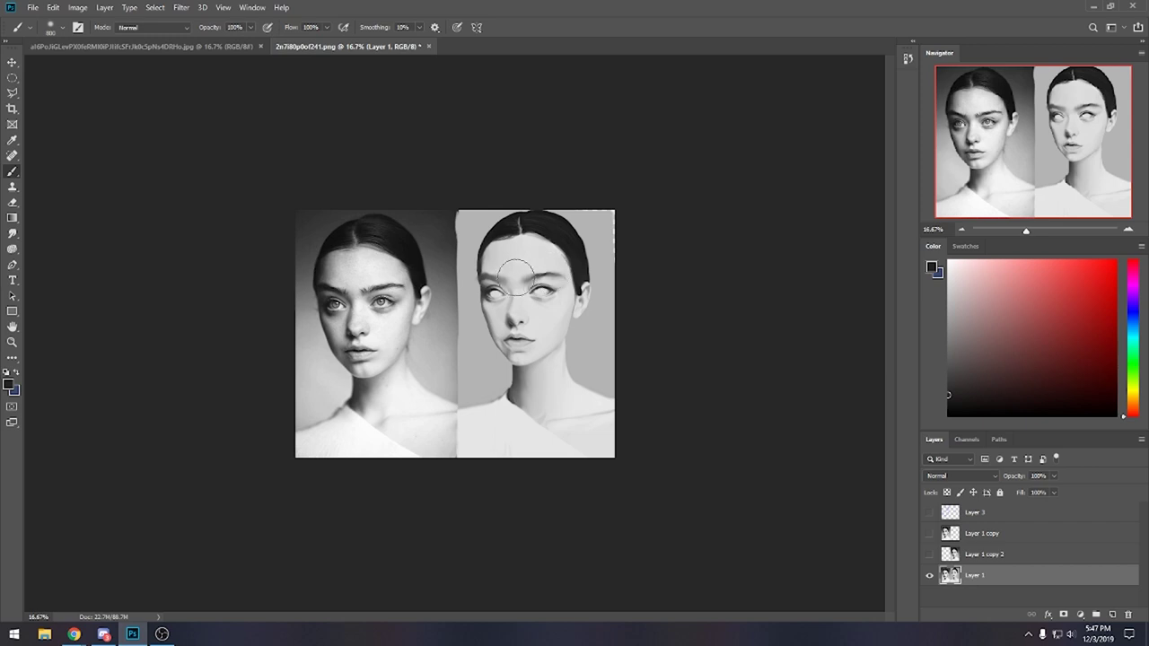
key(bracketleft)
key(bracketleft)
key(bracketright)
key(bracketright)
key(bracketright)
key(bracketright)
mouse_move(481, 263)
mouse_down()
mouse_move(485, 319)
mouse_move(509, 323)
mouse_move(491, 328)
mouse_move(480, 316)
mouse_move(499, 352)
mouse_up()
Lower brush opacity to 39% and shade the chin, neck, lips and mouth area.
click(250, 27)
drag(257, 41, 217, 41)
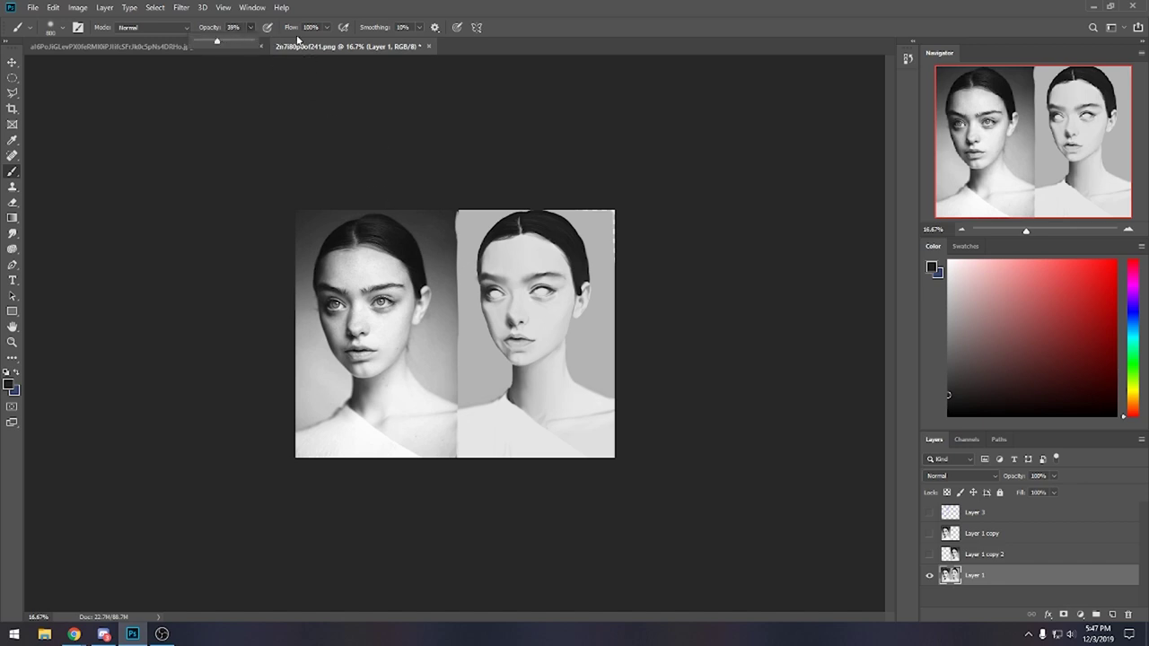
click(475, 325)
drag(502, 359, 502, 332)
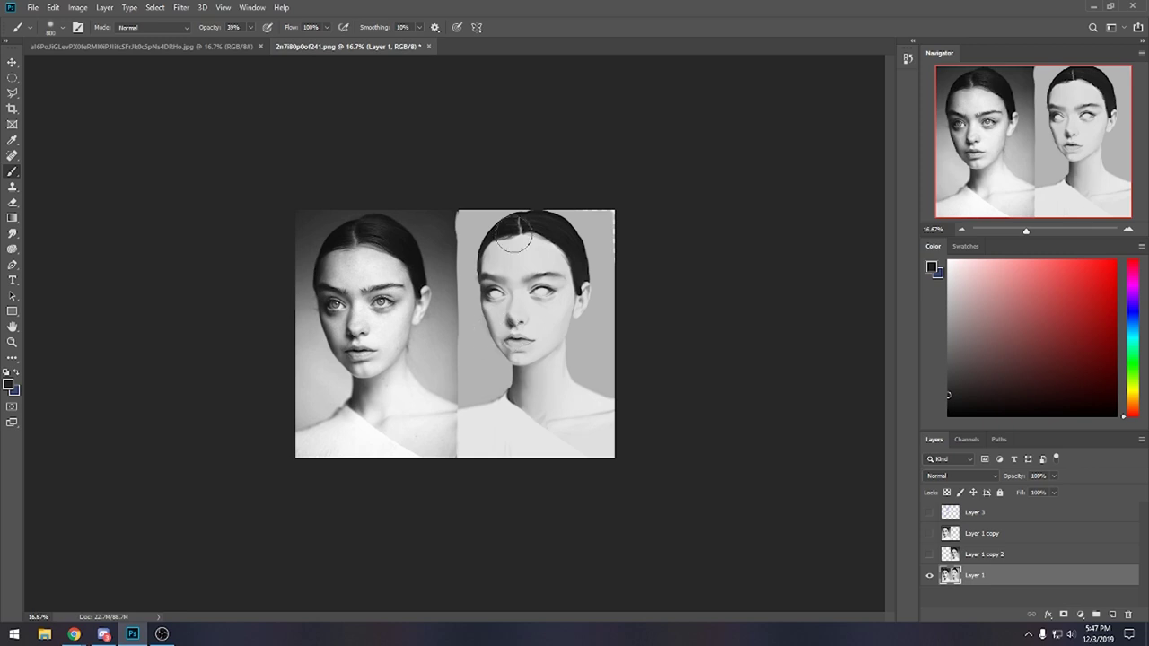
drag(522, 357, 524, 355)
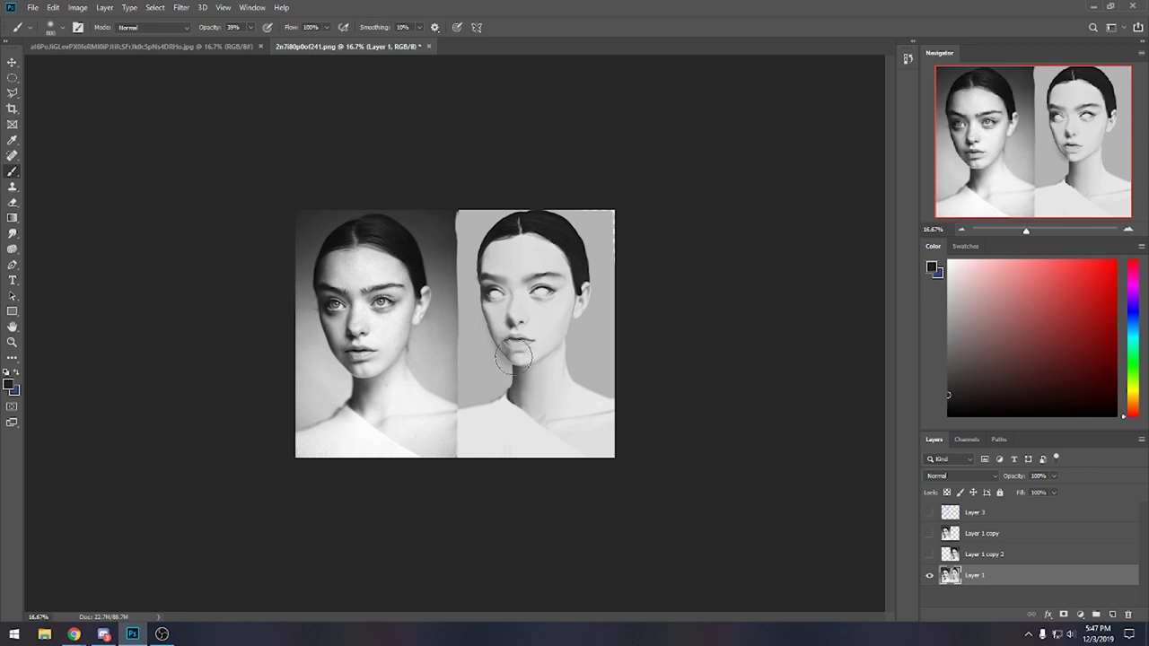
drag(508, 339, 529, 310)
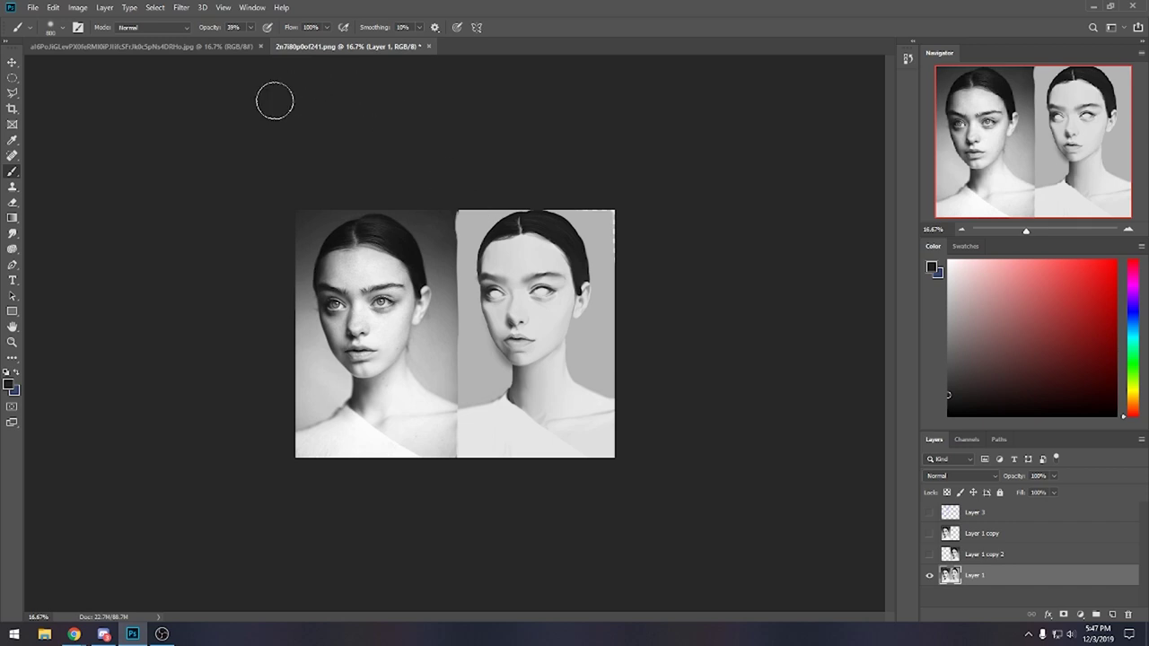
Try an 80 px Dry-Oil eraser stroke and a Layer 1 duplicate, undoing both.
key(e)
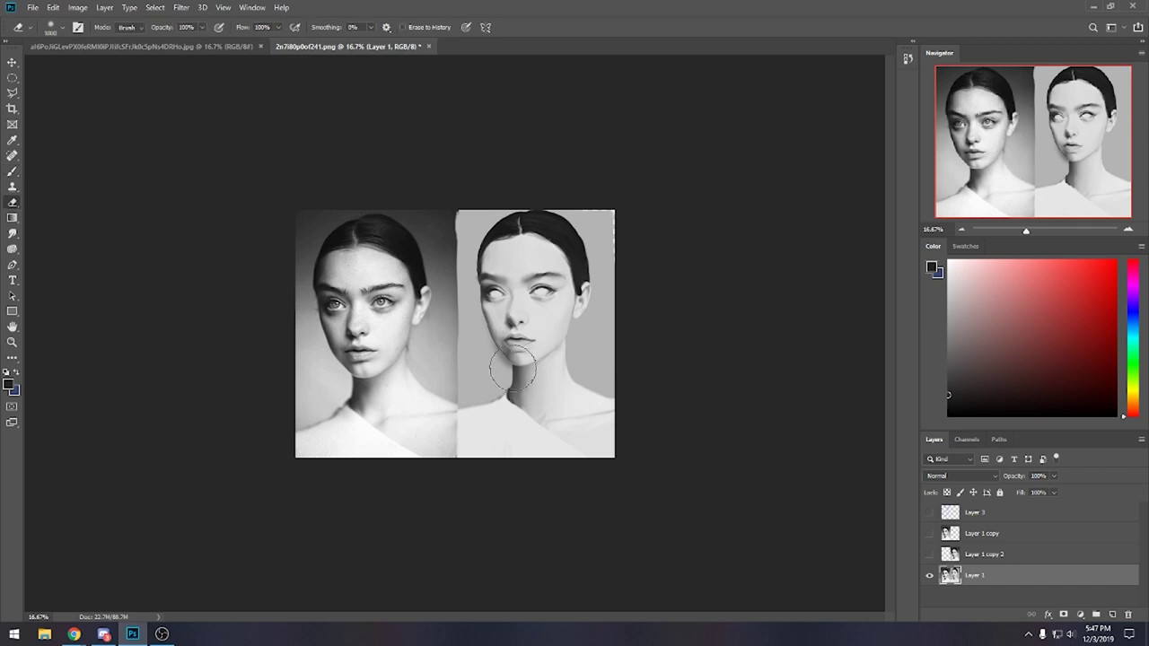
right_click(477, 261)
click(536, 510)
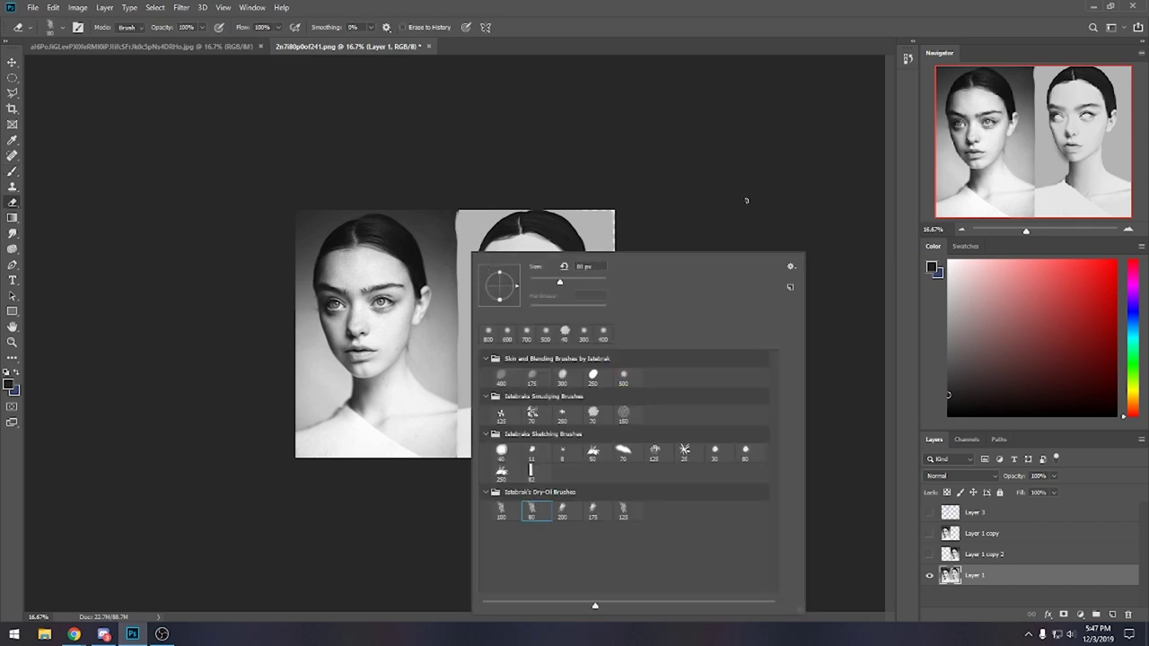
click(746, 197)
drag(478, 347, 516, 395)
key(ctrl+z)
key(ctrl+j)
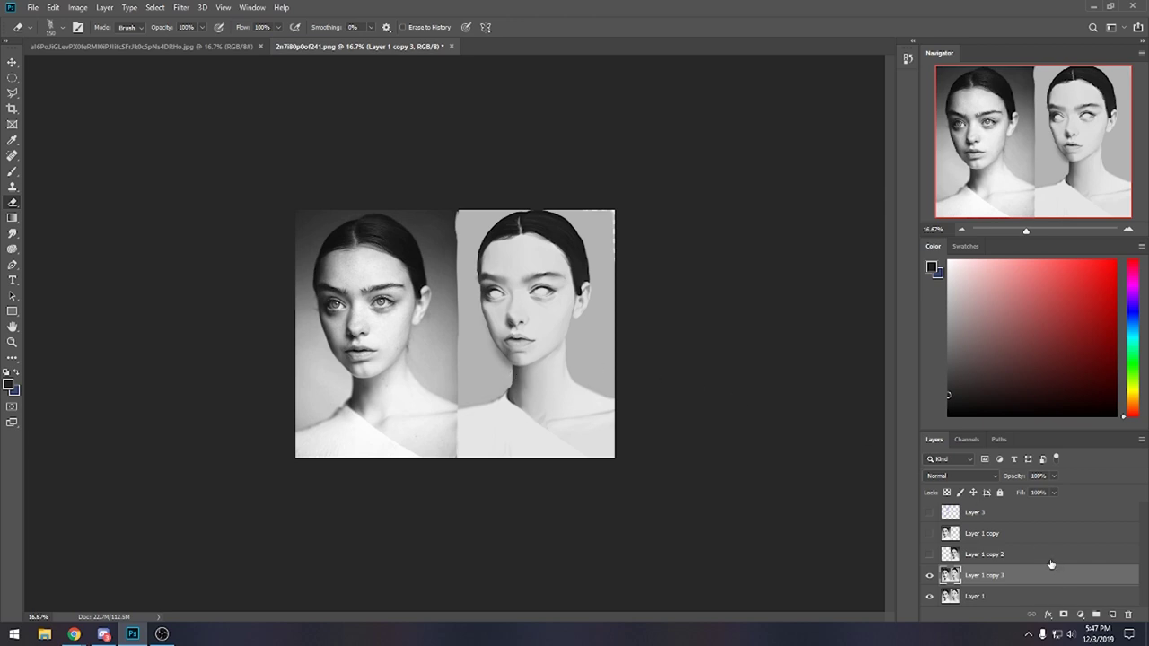
key(ctrl+z)
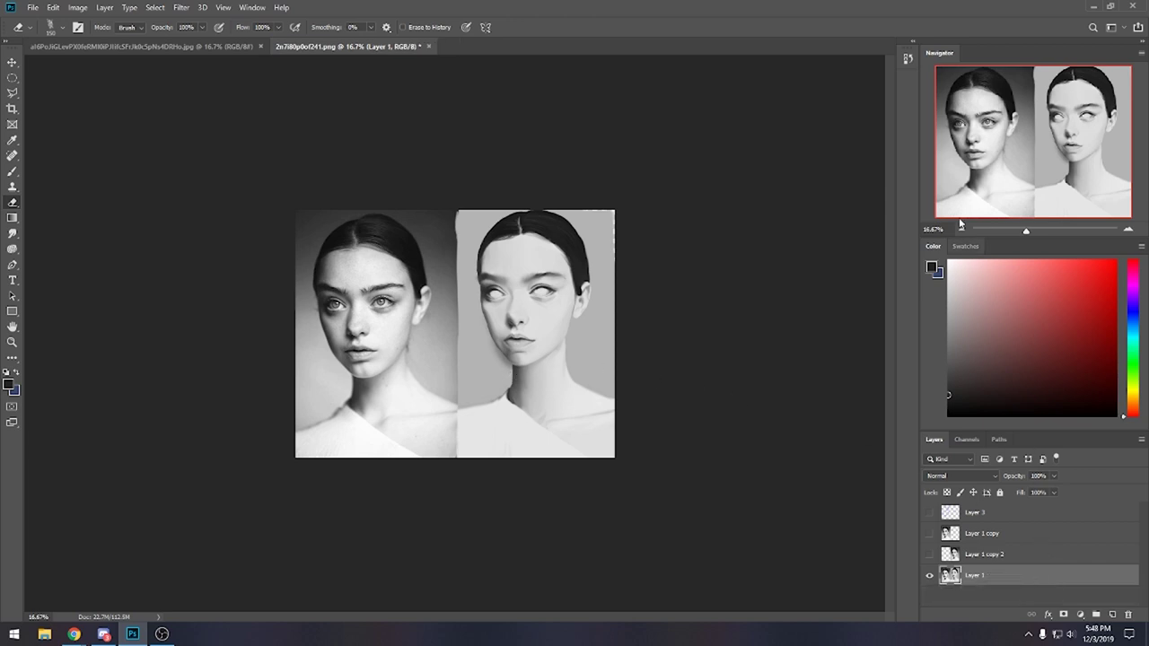
Return to an earlier Smudge Tool state in History and stamp it as new Layer 4.
click(908, 59)
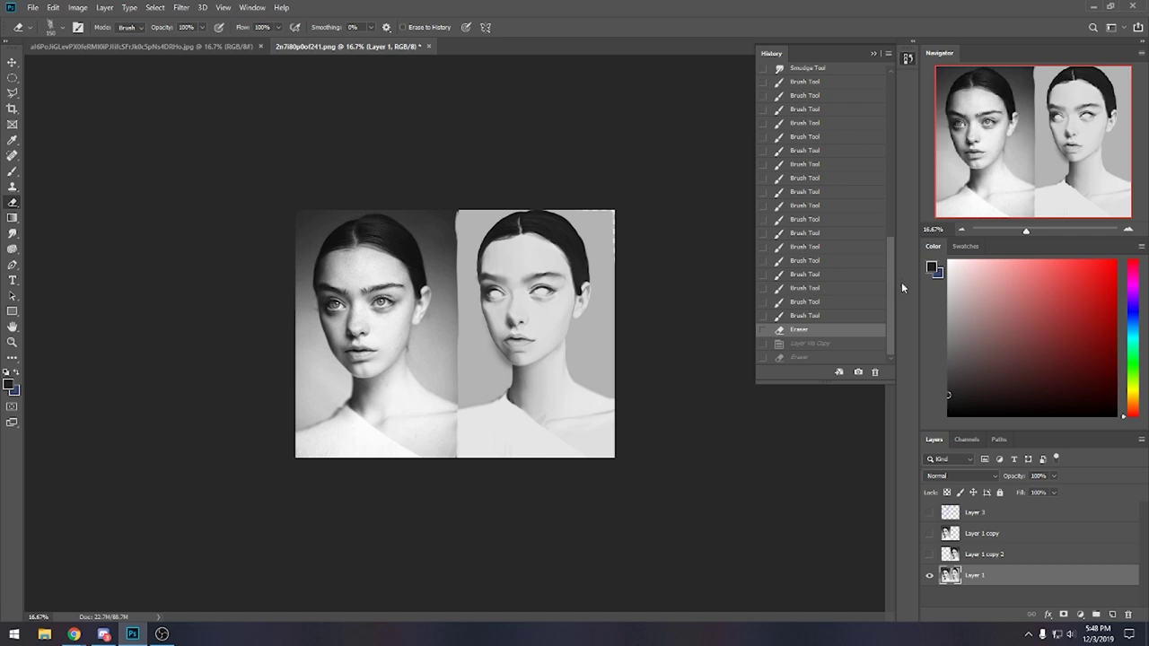
scroll(819, 153, up, 2)
click(807, 120)
key(ctrl+alt+shift+e)
click(873, 53)
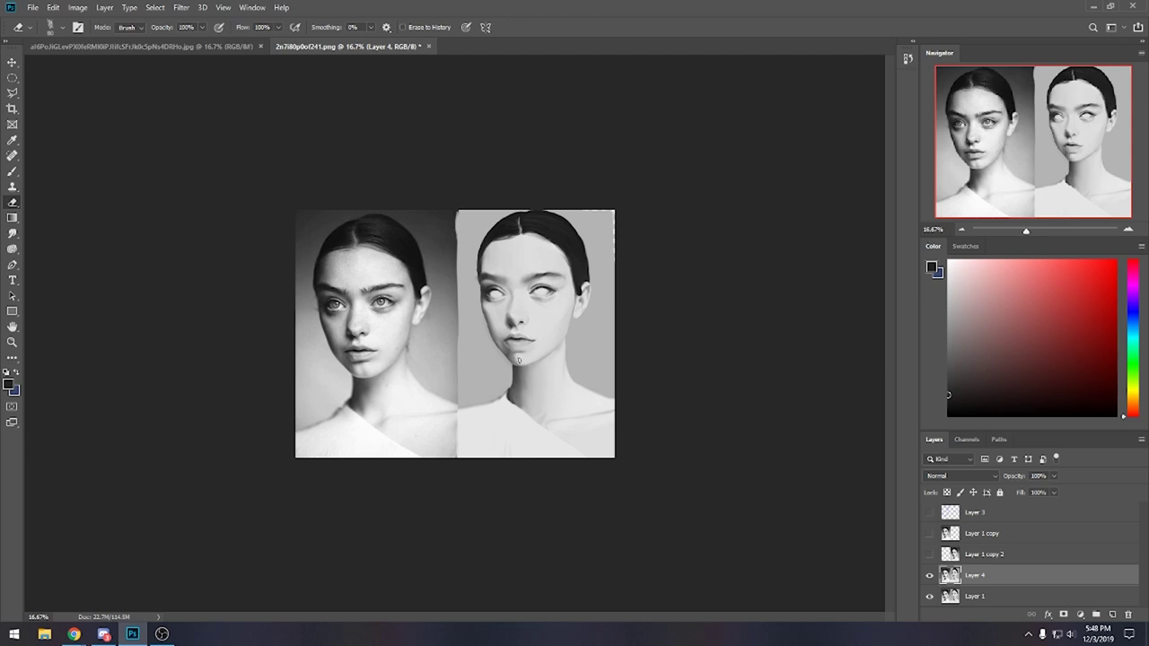
click(12, 233)
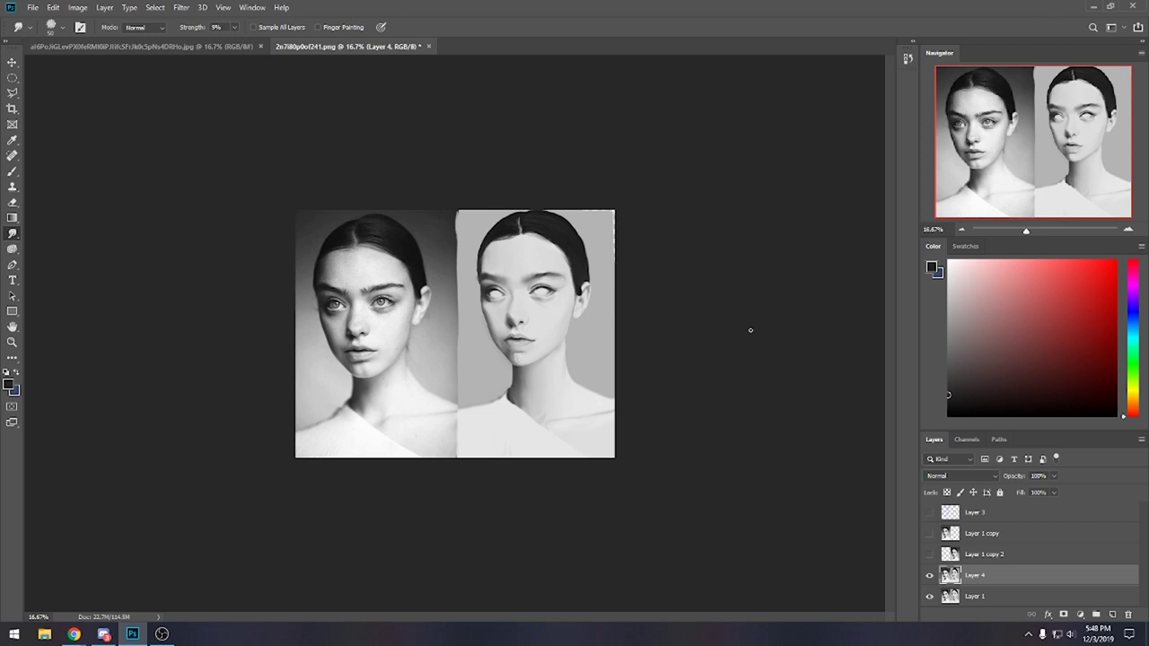
right_click(1007, 583)
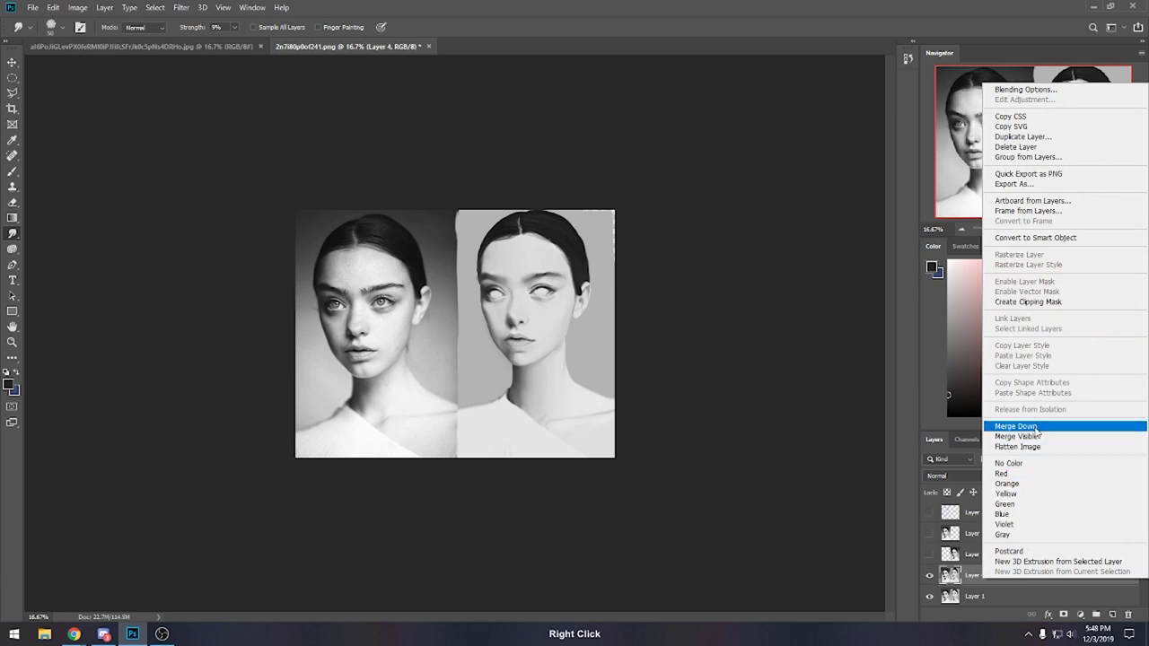
click(967, 578)
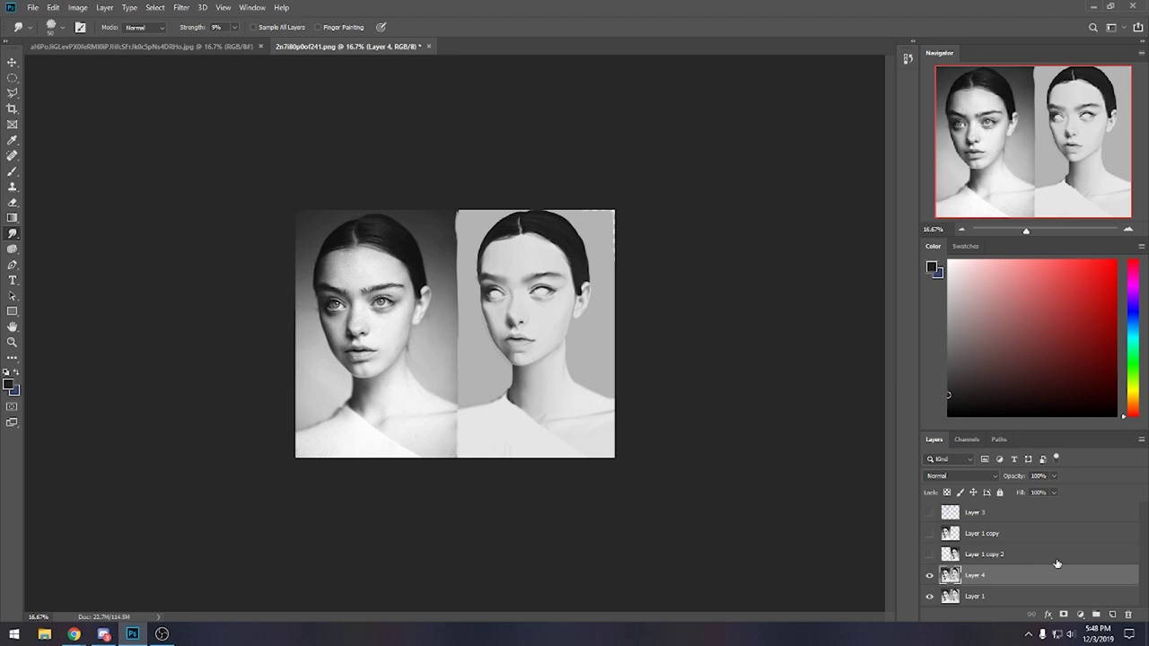
Enlarge the Layers panel, then briefly show and re-hide Layer 1 copy and Layer 1 copy 2.
drag(1078, 430, 1076, 315)
drag(1065, 236, 1082, 262)
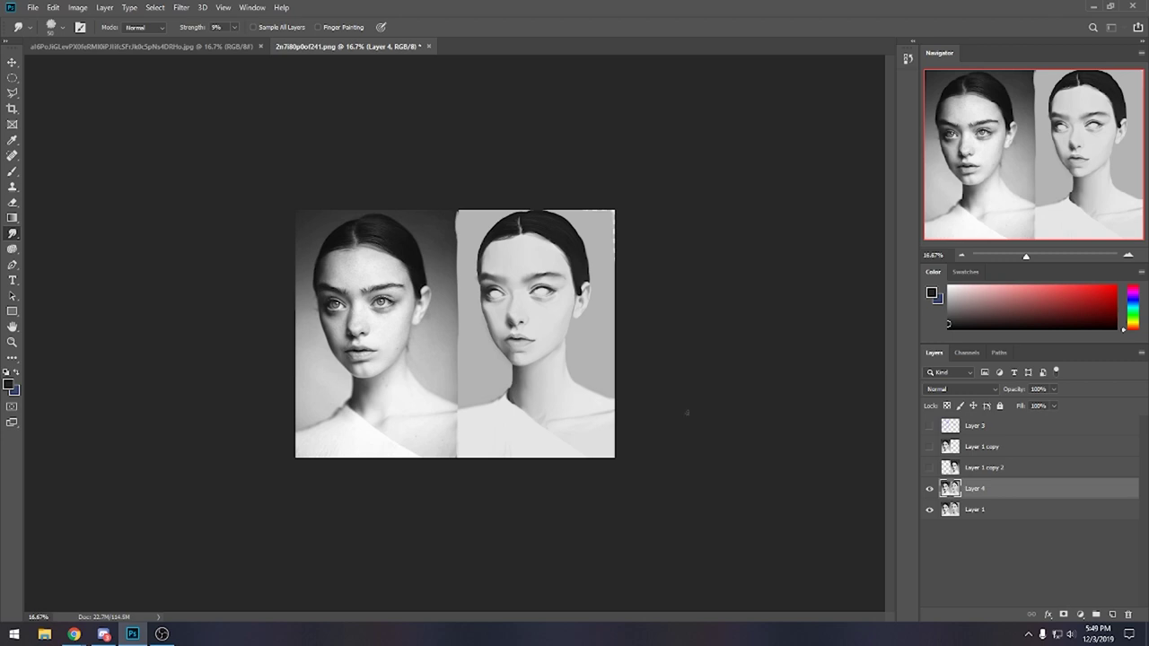
click(929, 446)
click(929, 467)
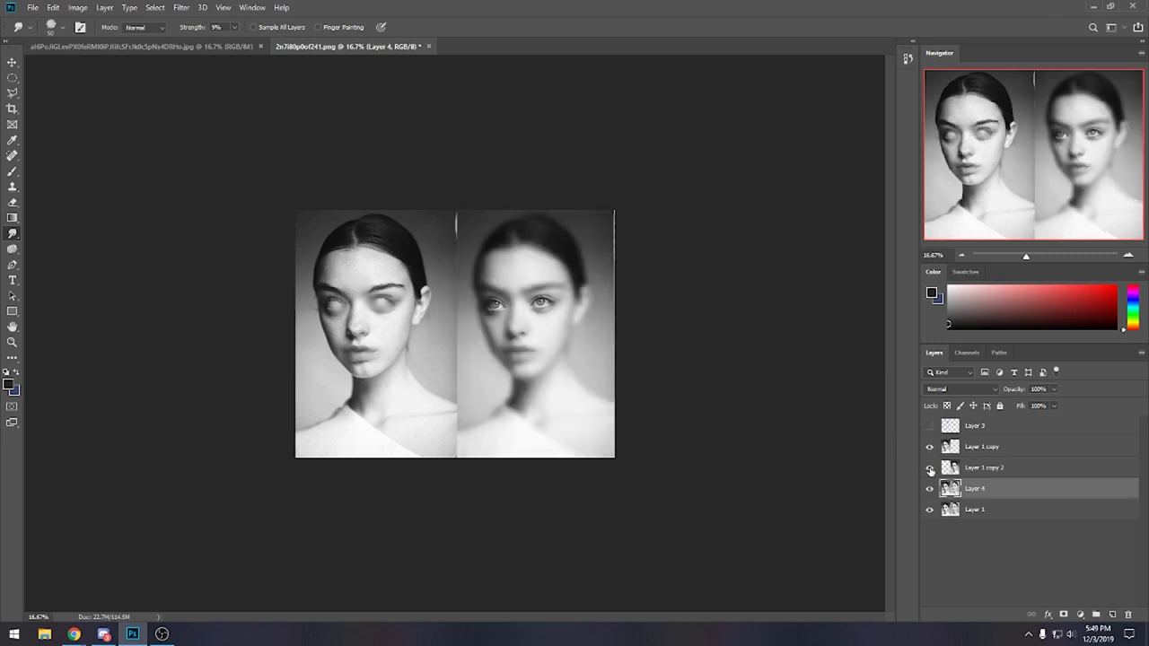
click(929, 468)
click(929, 446)
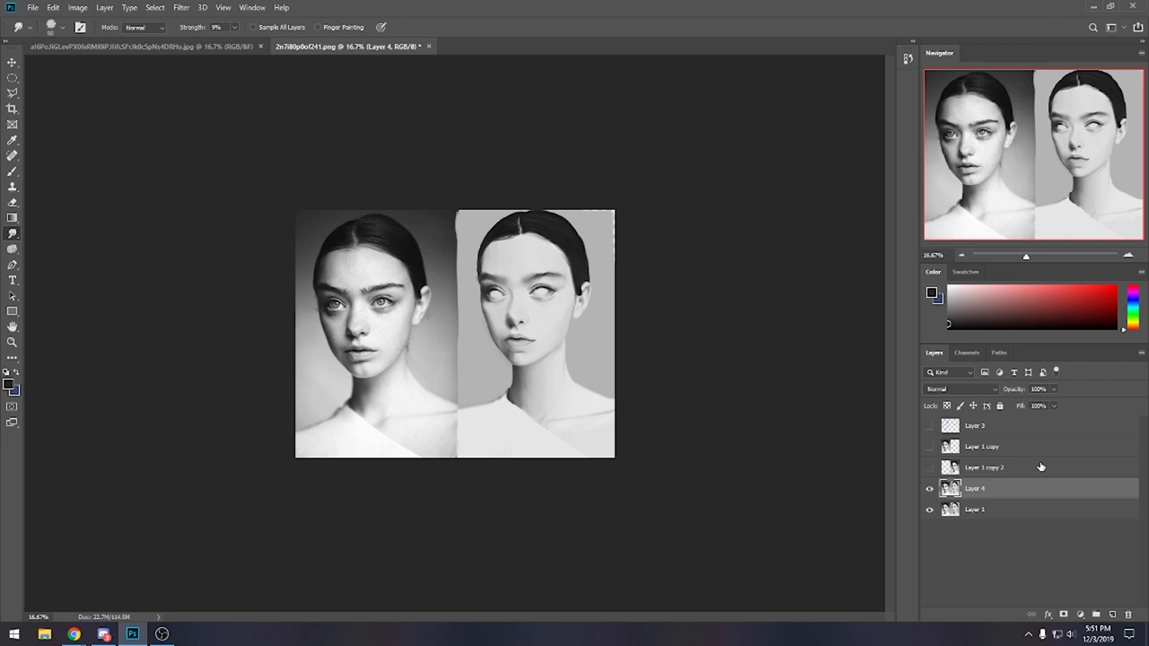
Brush darker shading over the painted face's left cheek and eye with an enlarged brush.
key(b)
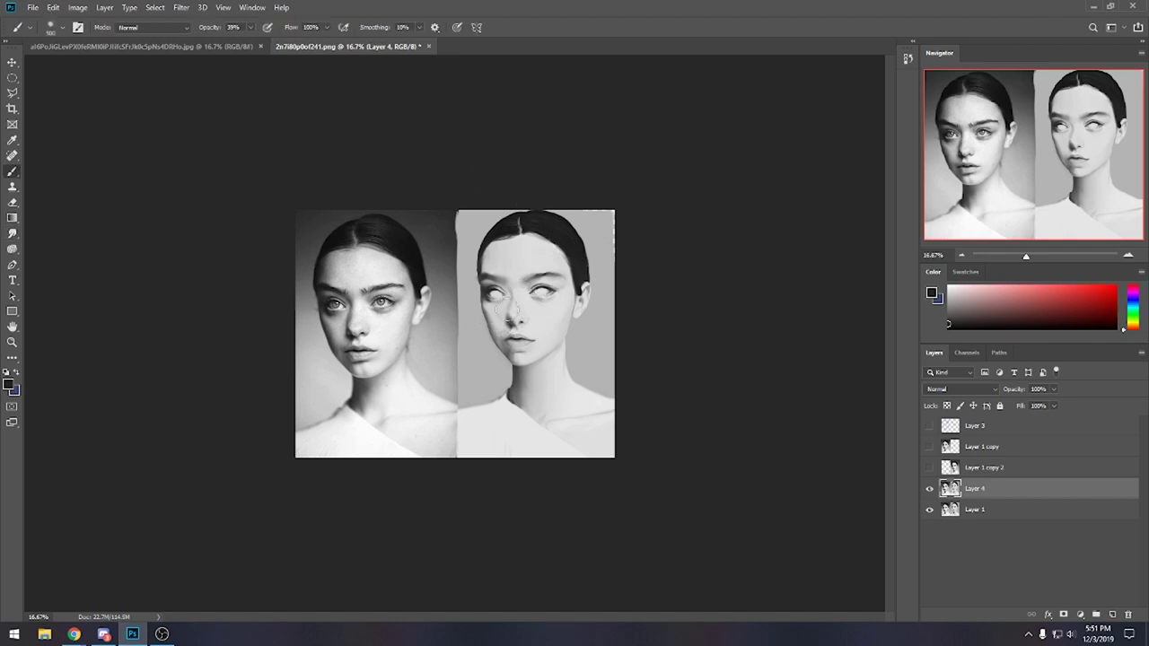
mouse_move(483, 314)
mouse_down()
mouse_move(499, 347)
mouse_move(487, 316)
mouse_move(492, 337)
mouse_move(520, 350)
mouse_move(503, 352)
mouse_move(485, 314)
mouse_up()
key(bracketright)
key(bracketright)
key(bracketright)
mouse_move(483, 298)
mouse_down()
mouse_move(499, 321)
mouse_move(489, 297)
mouse_move(492, 339)
mouse_move(489, 269)
mouse_up()
click(13, 233)
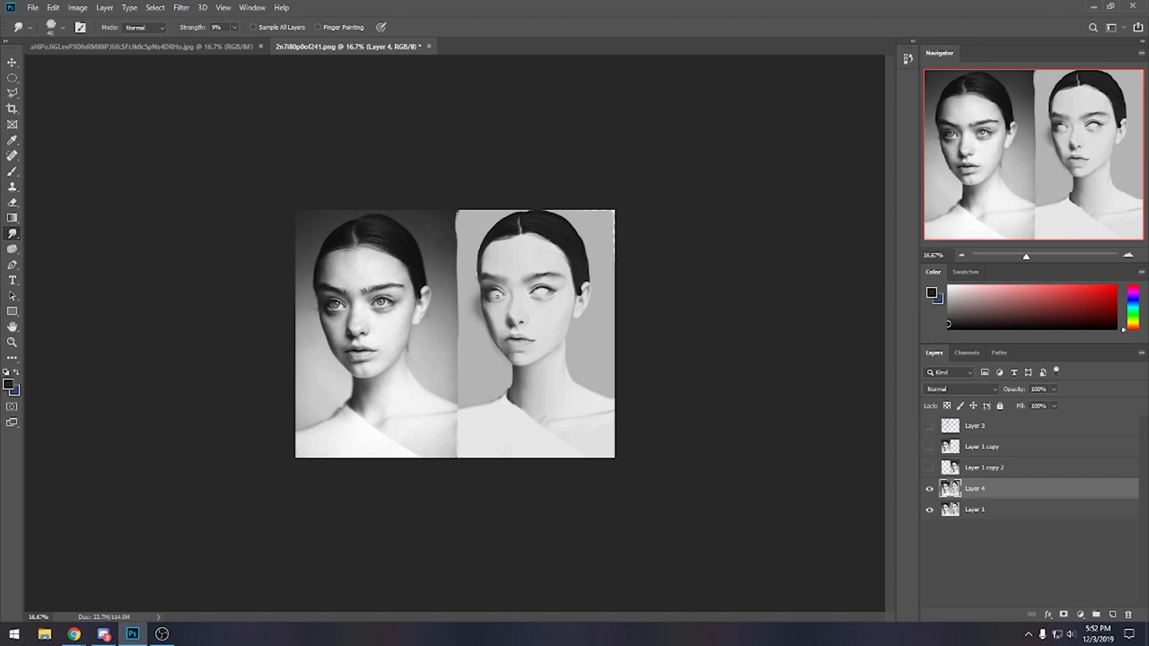
Erase paint beside and left of the painted face's cheek.
key(e)
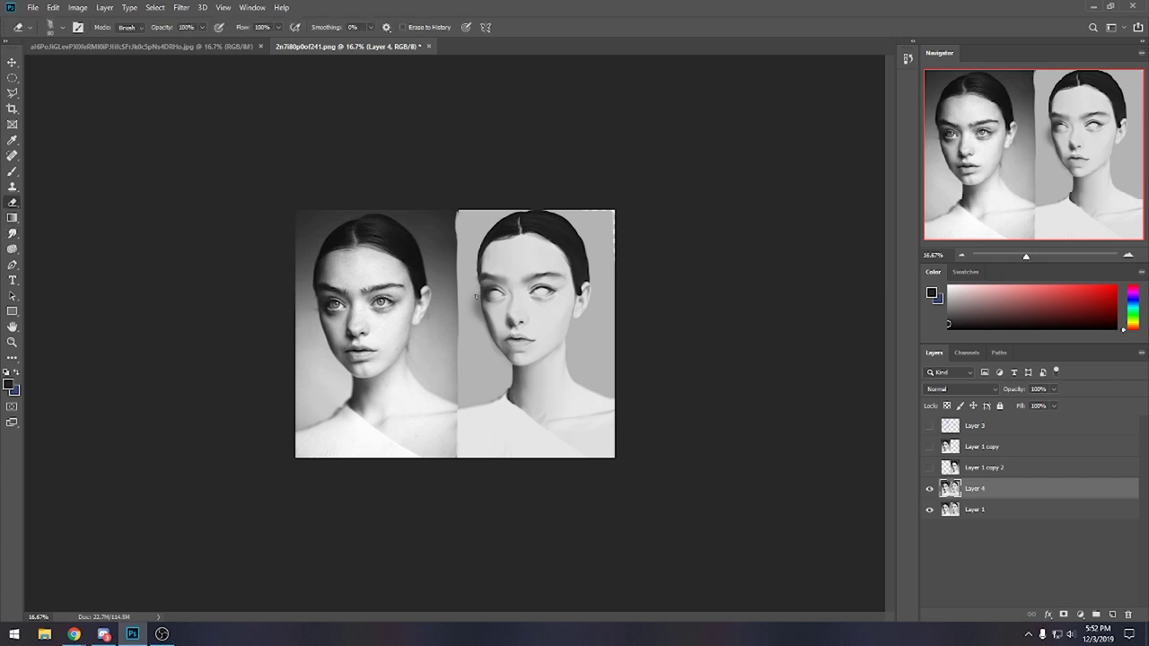
drag(476, 327, 473, 300)
drag(485, 341, 482, 330)
Darken the forehead and hairline at brush size 1500, then erase a lighter strip along the hairline.
key(b)
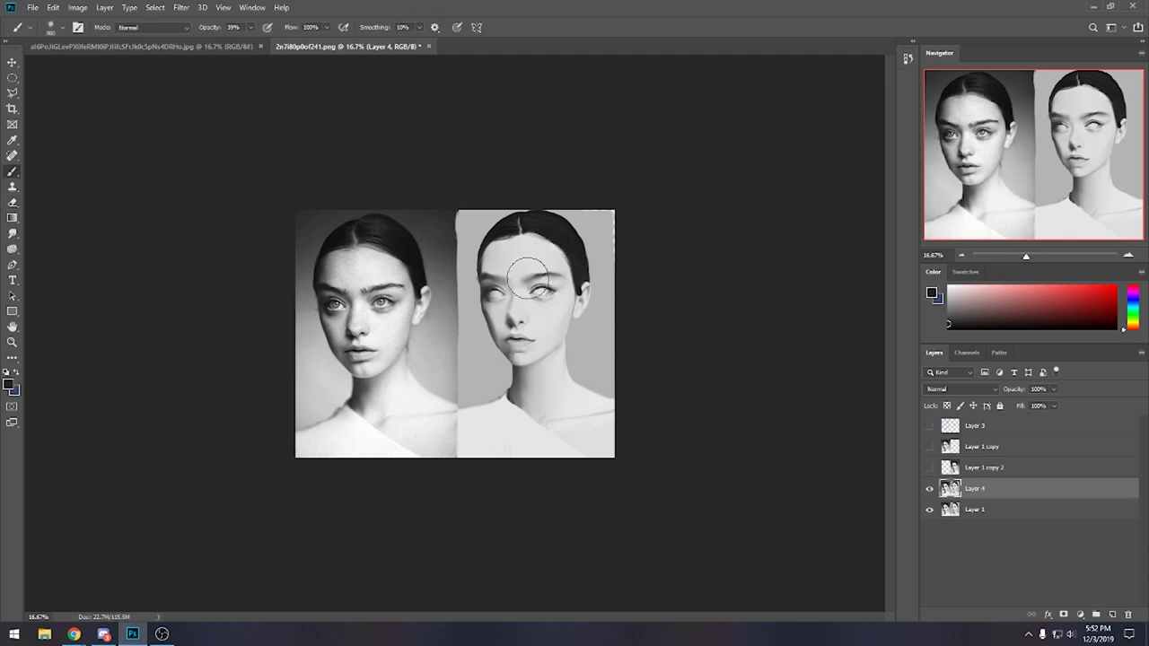
key(bracketright)
key(bracketright)
key(bracketright)
key(bracketright)
key(bracketright)
key(bracketright)
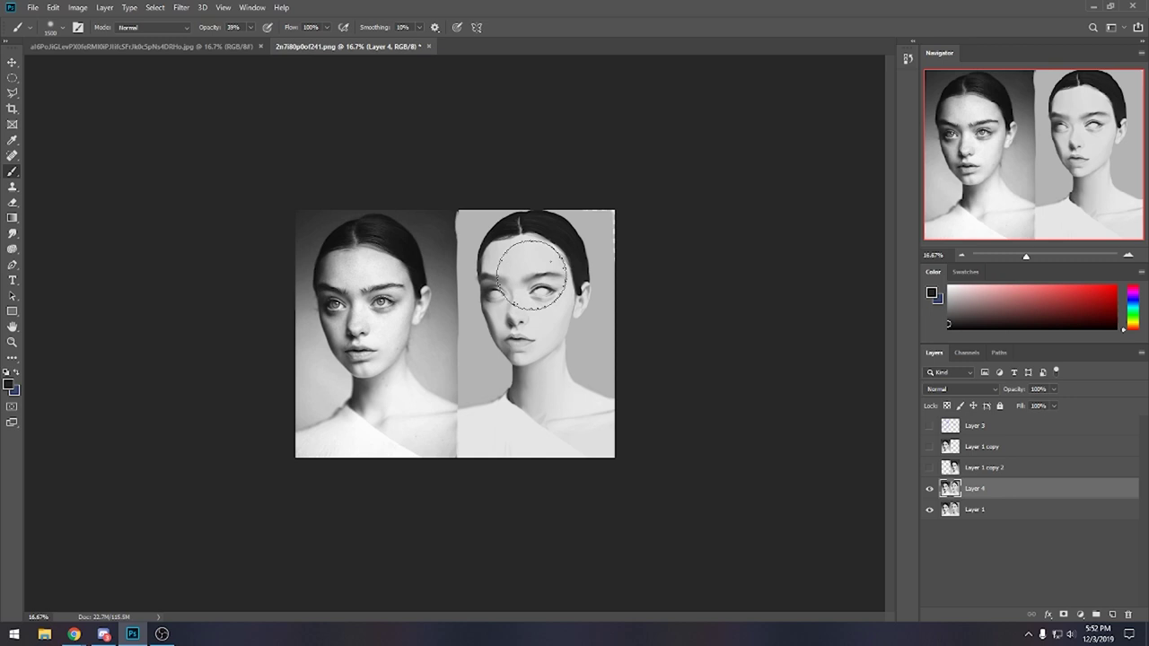
mouse_move(486, 260)
mouse_down()
mouse_move(490, 241)
mouse_move(476, 246)
mouse_move(499, 259)
mouse_move(475, 262)
mouse_up()
key(bracketleft)
key(bracketleft)
key(bracketleft)
key(bracketleft)
key(bracketleft)
key(e)
mouse_move(454, 292)
mouse_down()
mouse_move(468, 251)
mouse_move(474, 286)
mouse_move(476, 244)
mouse_up()
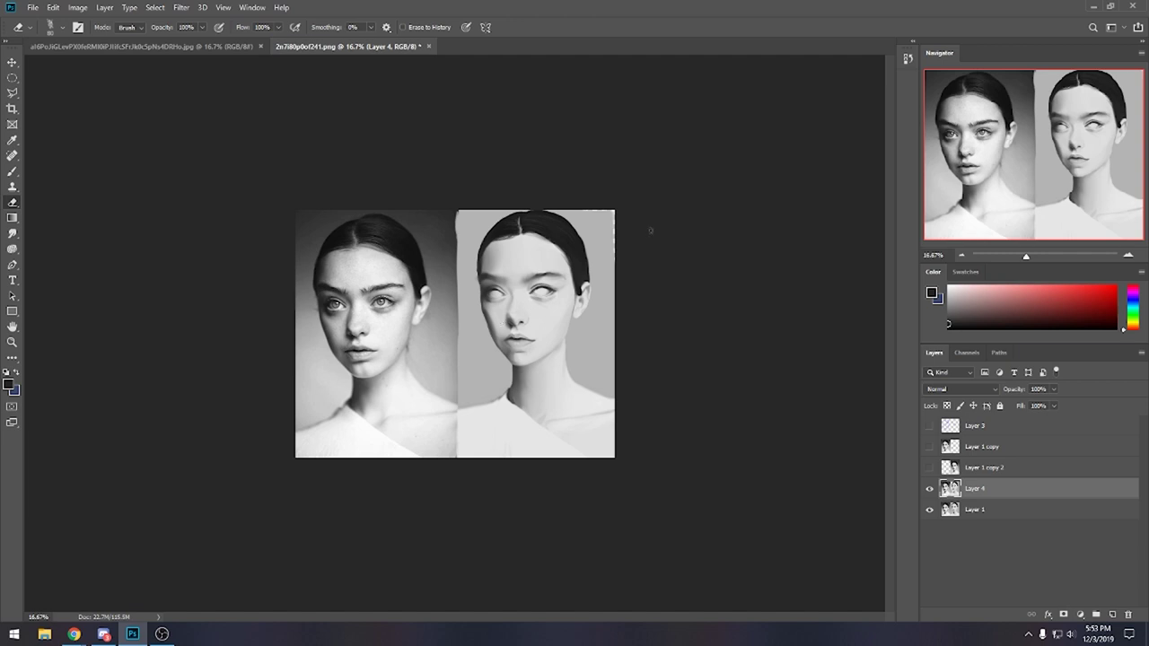
Paint the left eye pale with the 500 Skin and Blending brush.
key(bracketright)
key(bracketright)
key(bracketright)
key(bracketright)
key(bracketright)
key(bracketright)
right_click(508, 262)
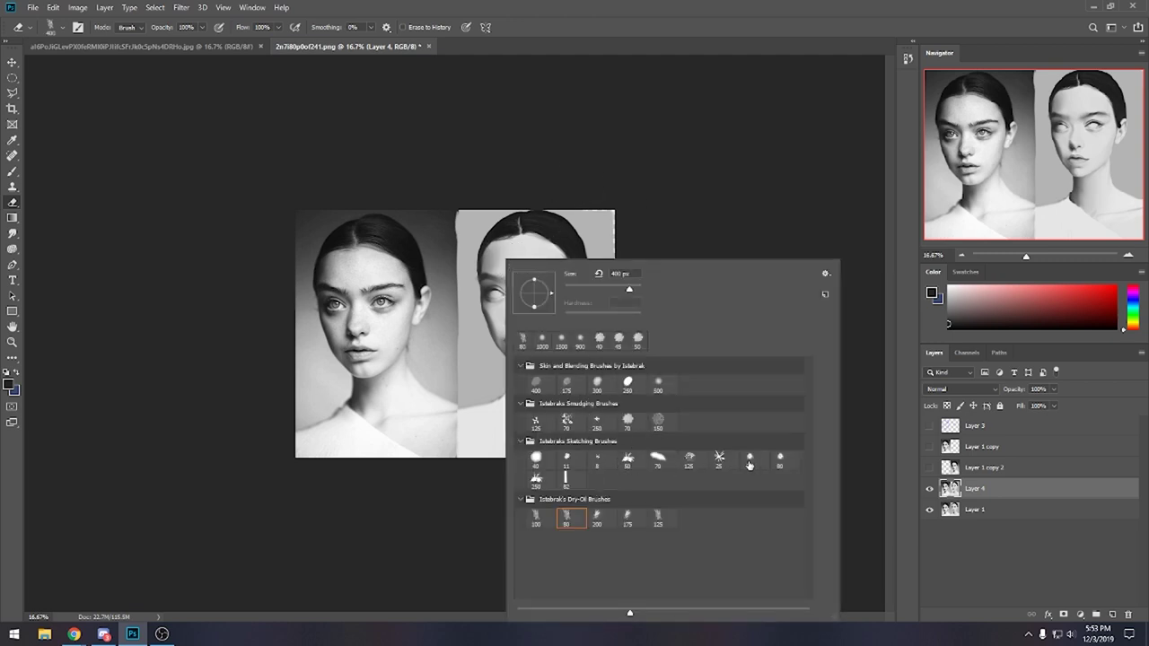
double_click(661, 378)
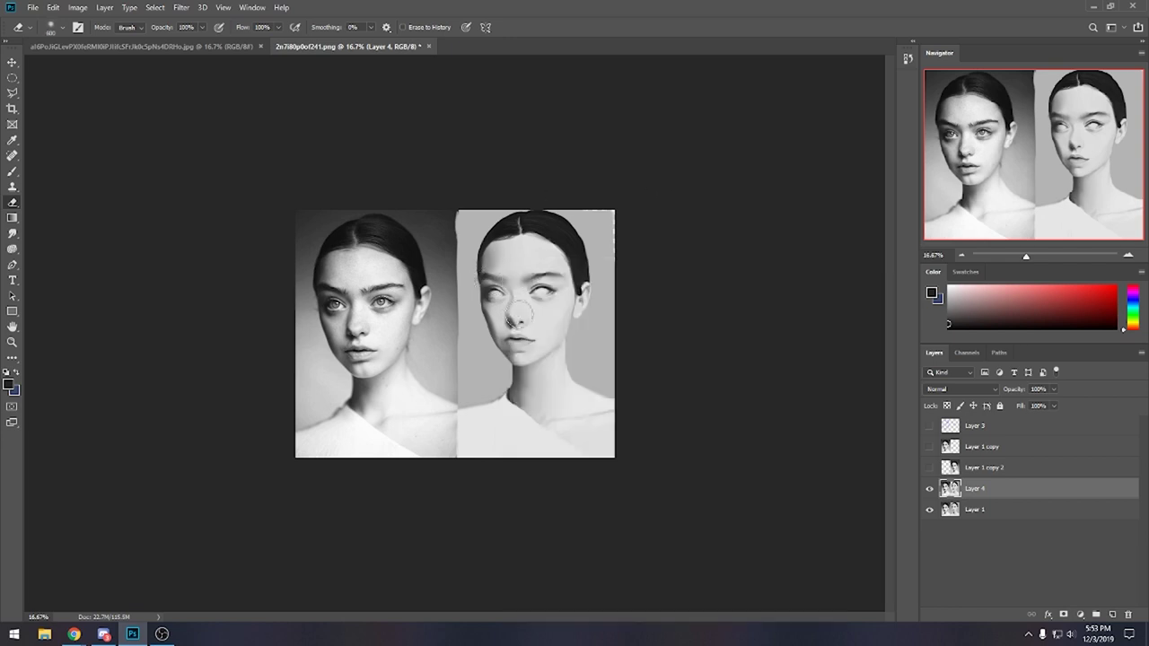
key(b)
mouse_move(491, 276)
mouse_down()
mouse_move(481, 244)
mouse_move(489, 276)
mouse_move(516, 301)
mouse_move(534, 276)
mouse_up()
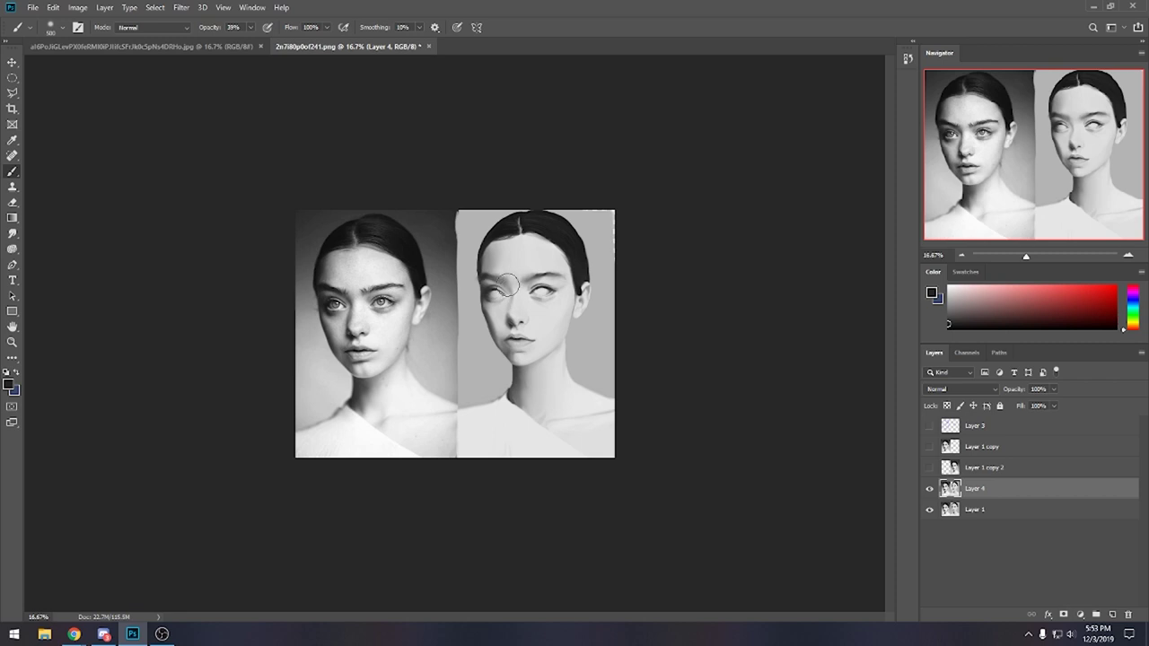
Lower brush opacity to 21% and shade the left eye's edges with faint strokes.
key(bracketleft)
key(bracketleft)
key(bracketleft)
key(2)
key(1)
mouse_move(543, 300)
mouse_down()
mouse_move(515, 291)
mouse_move(510, 323)
mouse_move(510, 300)
mouse_up()
key(e)
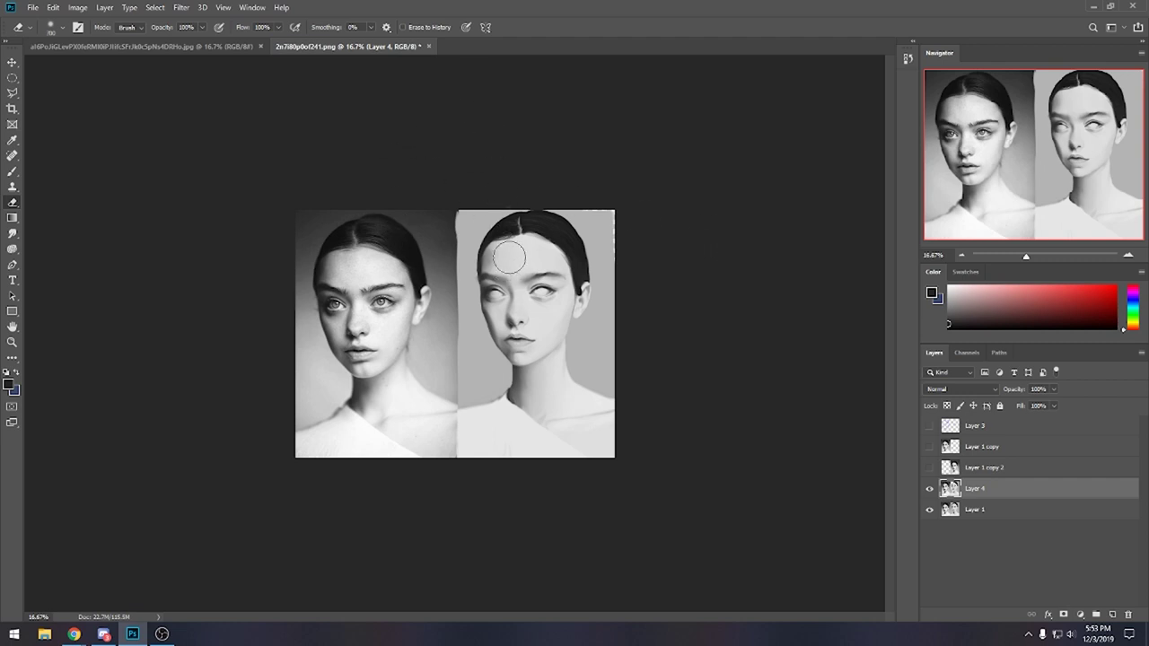
key(bracketright)
key(bracketright)
key(bracketright)
key(bracketright)
key(bracketleft)
key(bracketleft)
key(bracketleft)
key(bracketleft)
key(bracketleft)
key(bracketleft)
key(b)
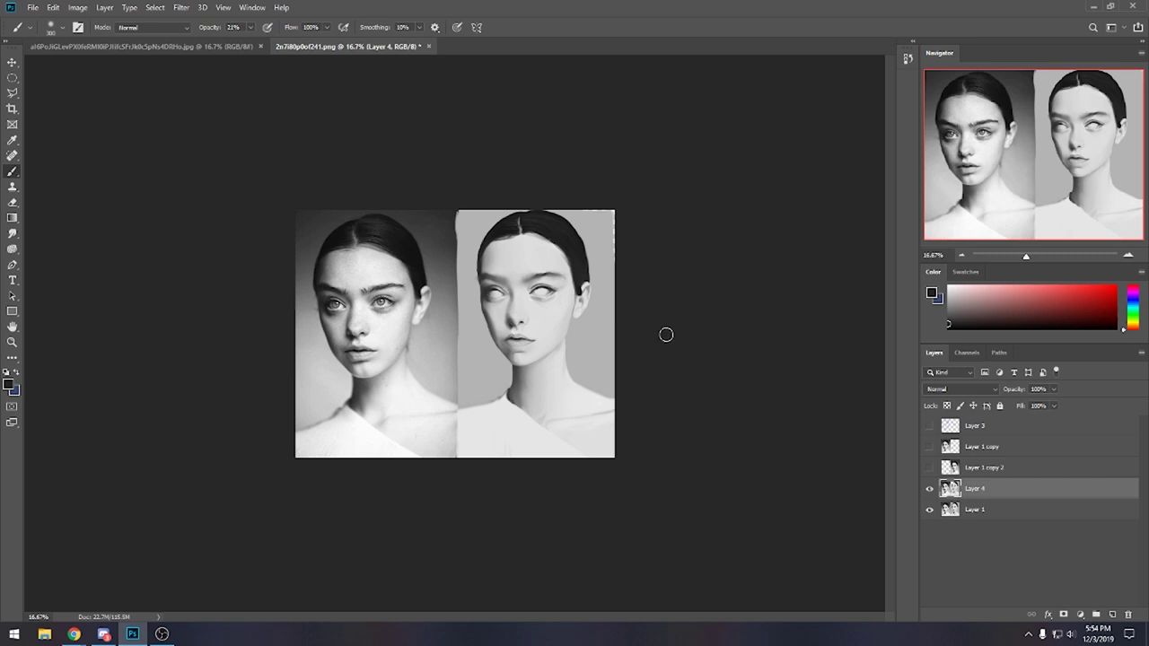
key(z)
key(b)
Paint the portrait's left eye paler with the brush.
click(12, 233)
click(45, 255)
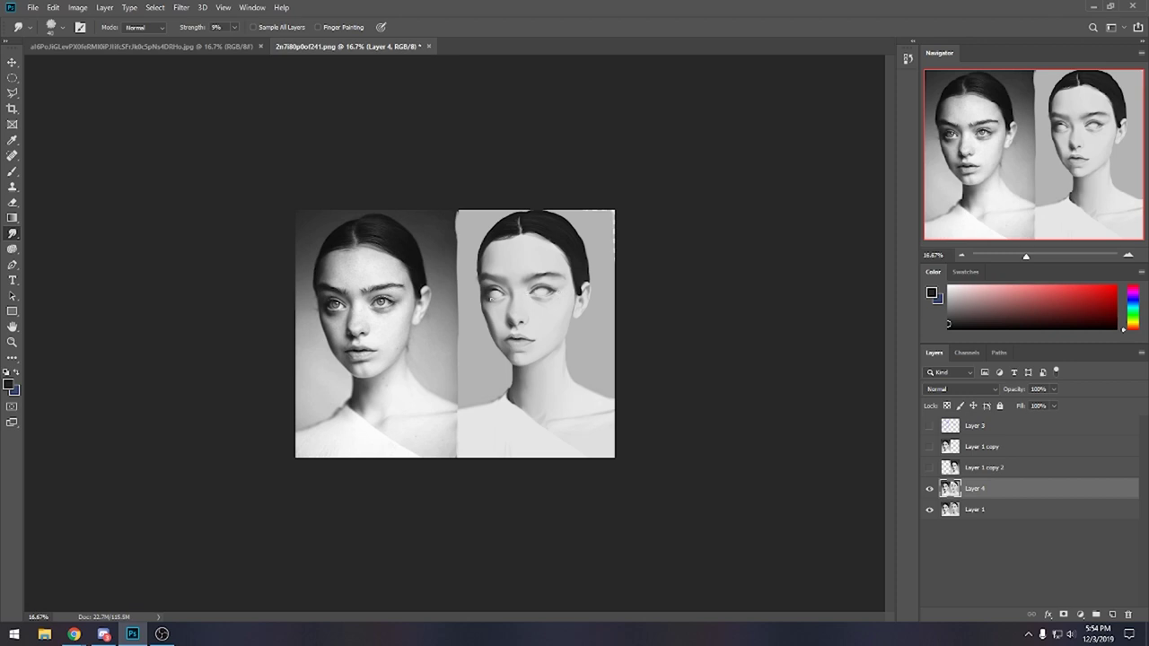
key(b)
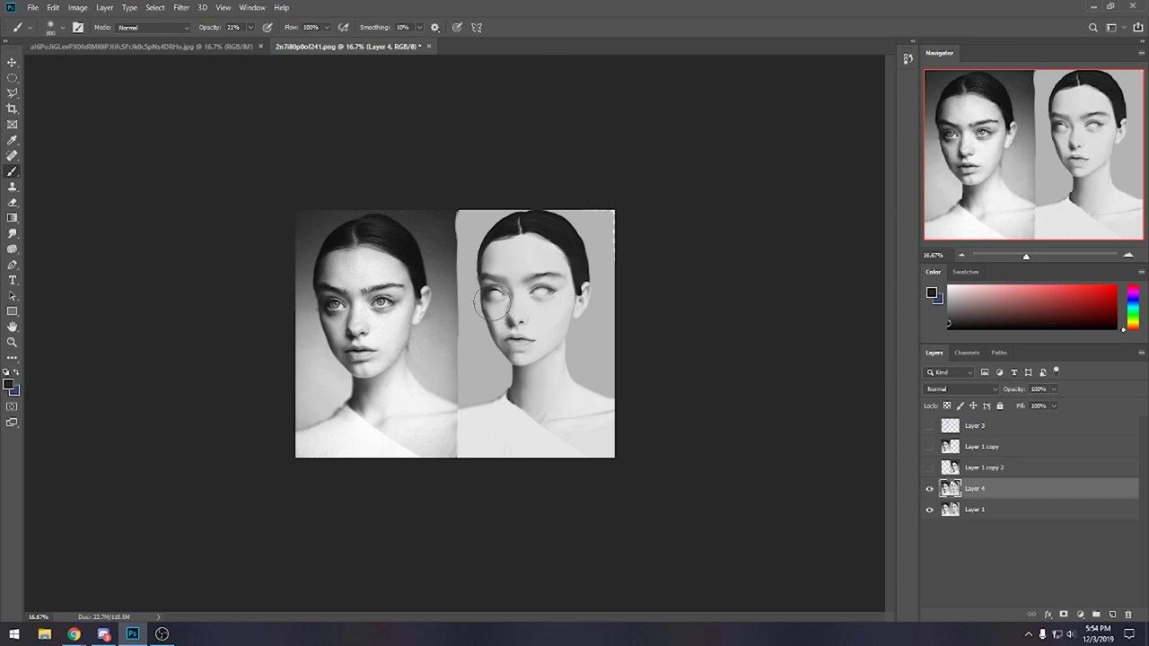
drag(500, 303, 488, 296)
Try erasing the left eye to reveal the darker eye beneath, undoing each attempt.
key(e)
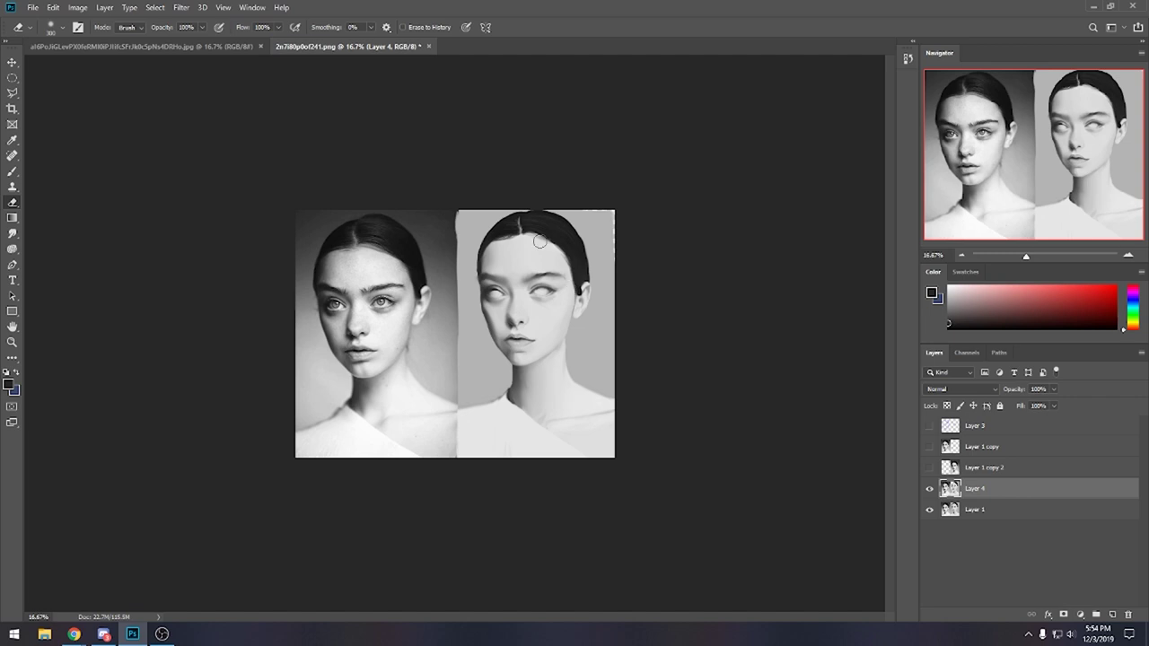
drag(515, 301, 490, 306)
key(ctrl+z)
key(bracketright)
key(bracketright)
drag(492, 281, 493, 284)
key(ctrl+z)
Toggle Layer 4's visibility to compare, then merge it down into Layer 1.
click(14, 235)
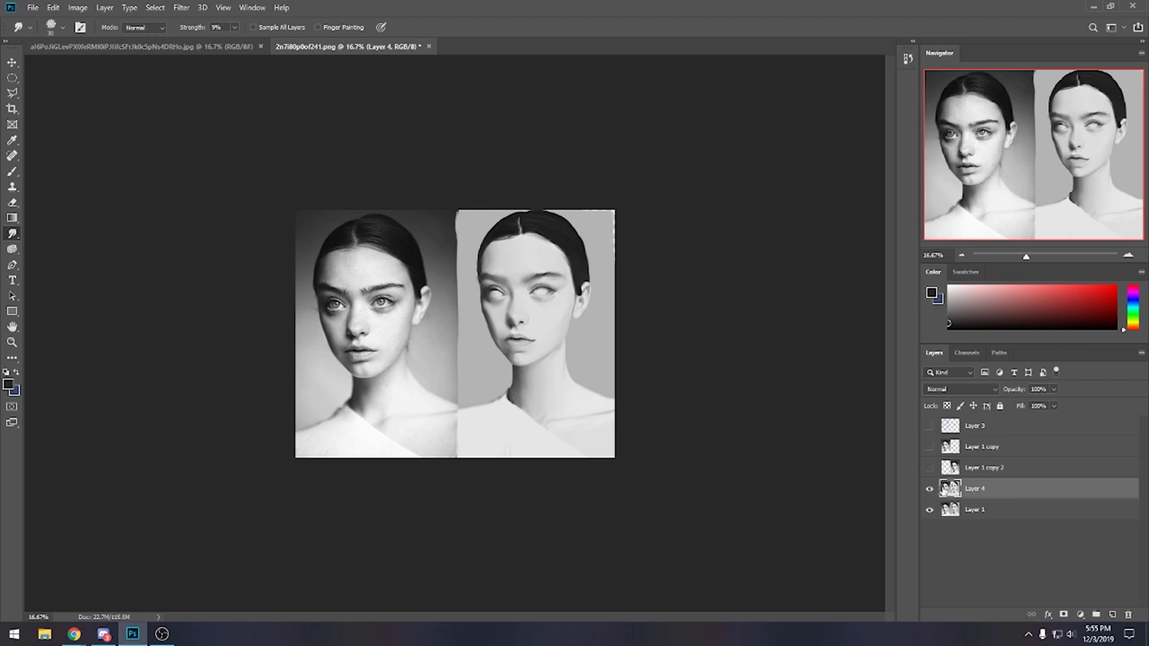
click(929, 489)
click(929, 489)
key(e)
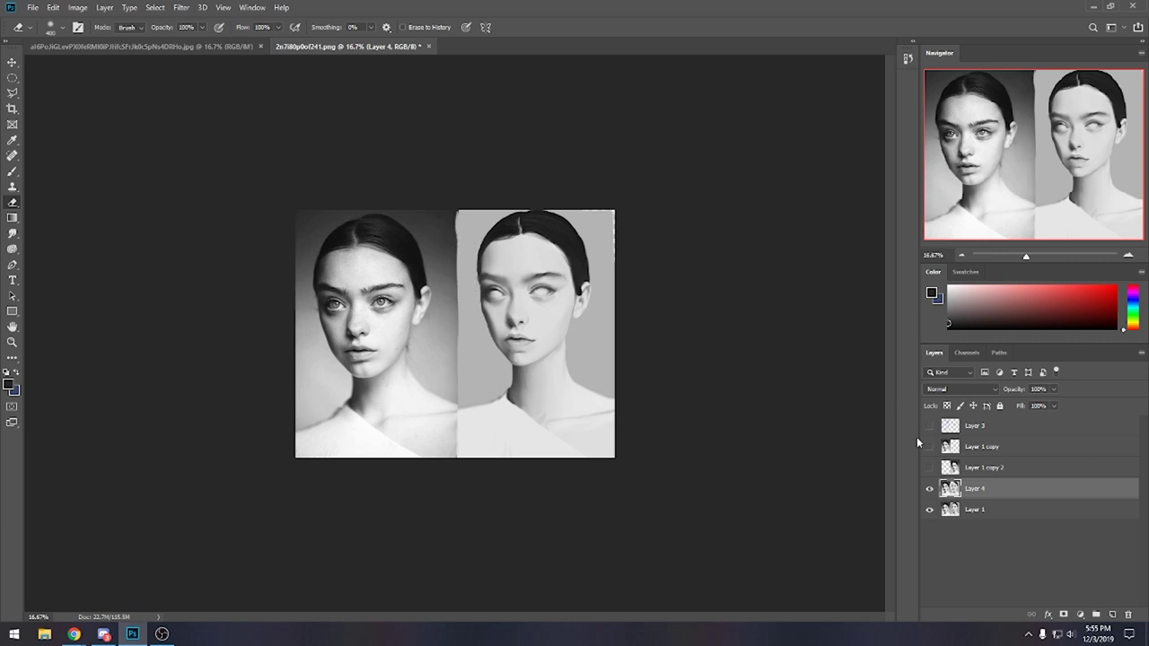
click(929, 491)
click(930, 491)
key(b)
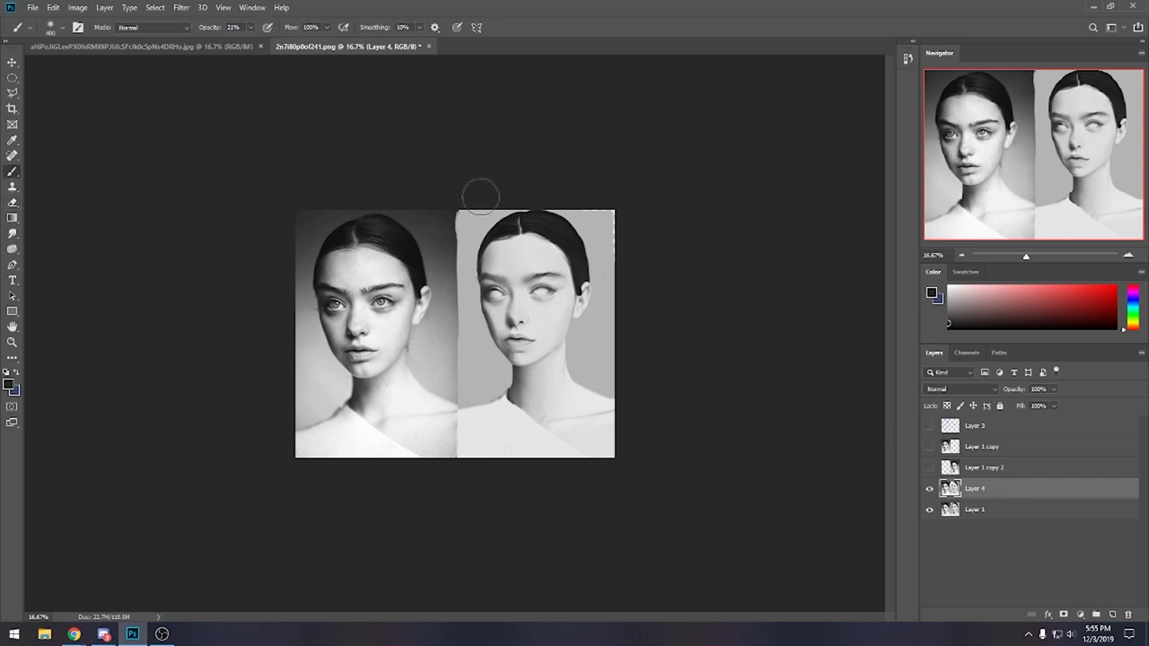
click(12, 232)
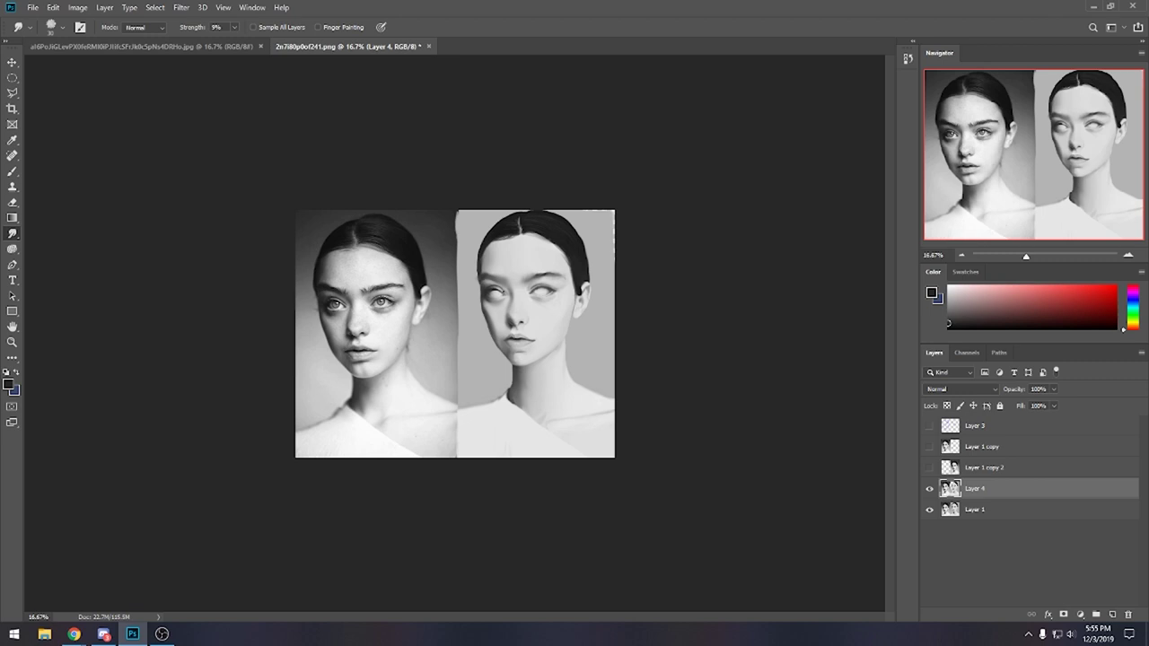
right_click(971, 490)
click(1011, 470)
Zoom in on the left eye, sample a light grey nearby and raise brush opacity.
key(b)
key(ctrl+space)
drag(288, 238, 638, 391)
alt+click(577, 227)
mouse_move(584, 200)
mouse_down()
mouse_move(595, 195)
mouse_move(557, 187)
mouse_up()
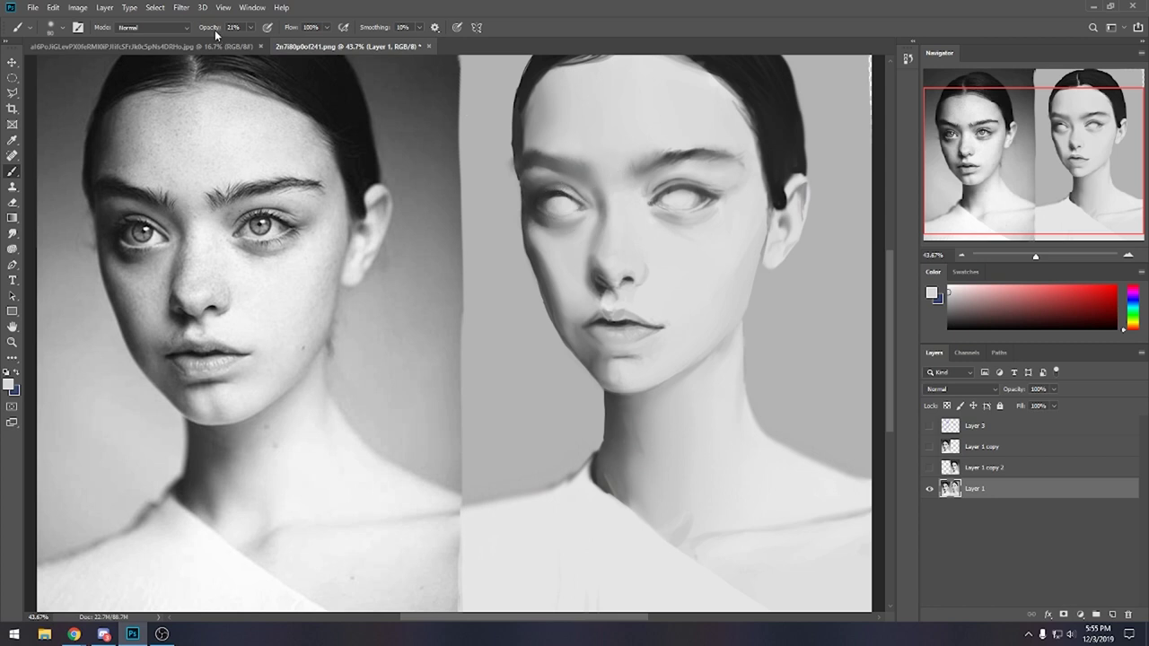
drag(250, 27, 262, 42)
Resample a grey from near the left eye for the touch-up shading.
key(alt)
alt+click(563, 210)
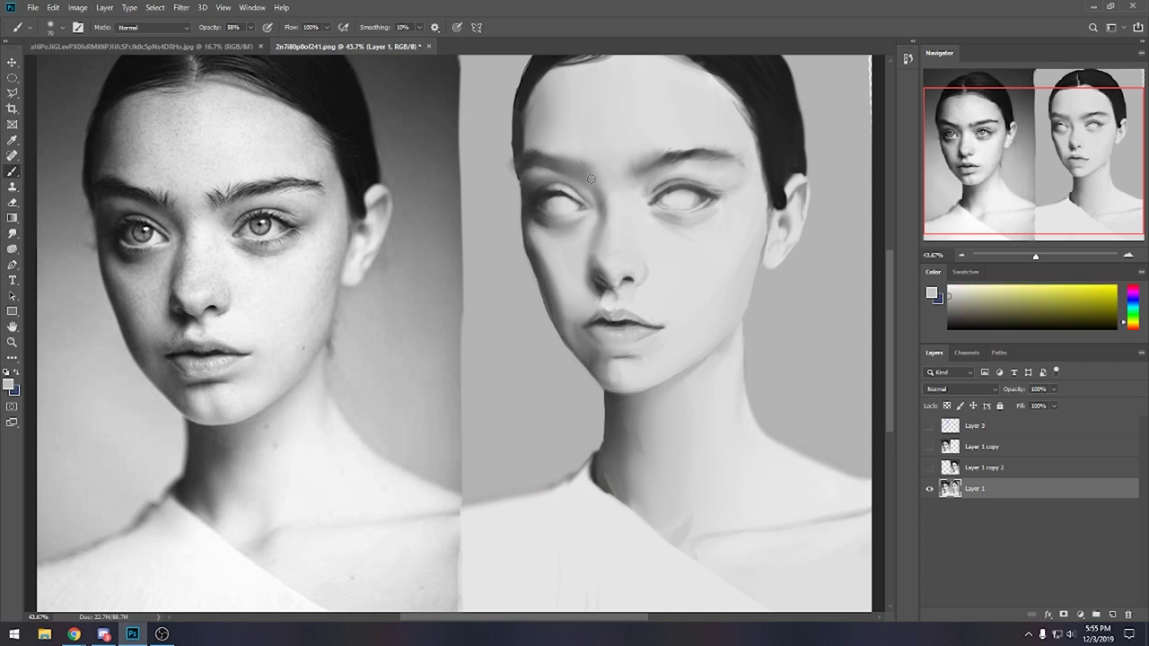
key(super)
key(super)
alt+click(561, 215)
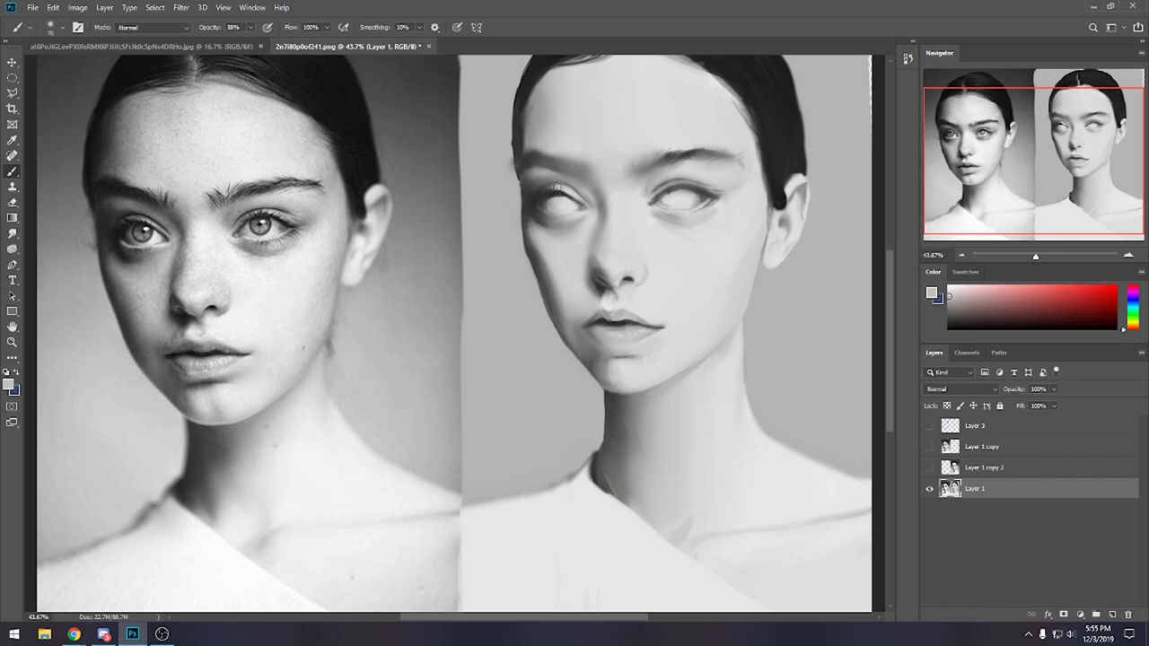
key(r)
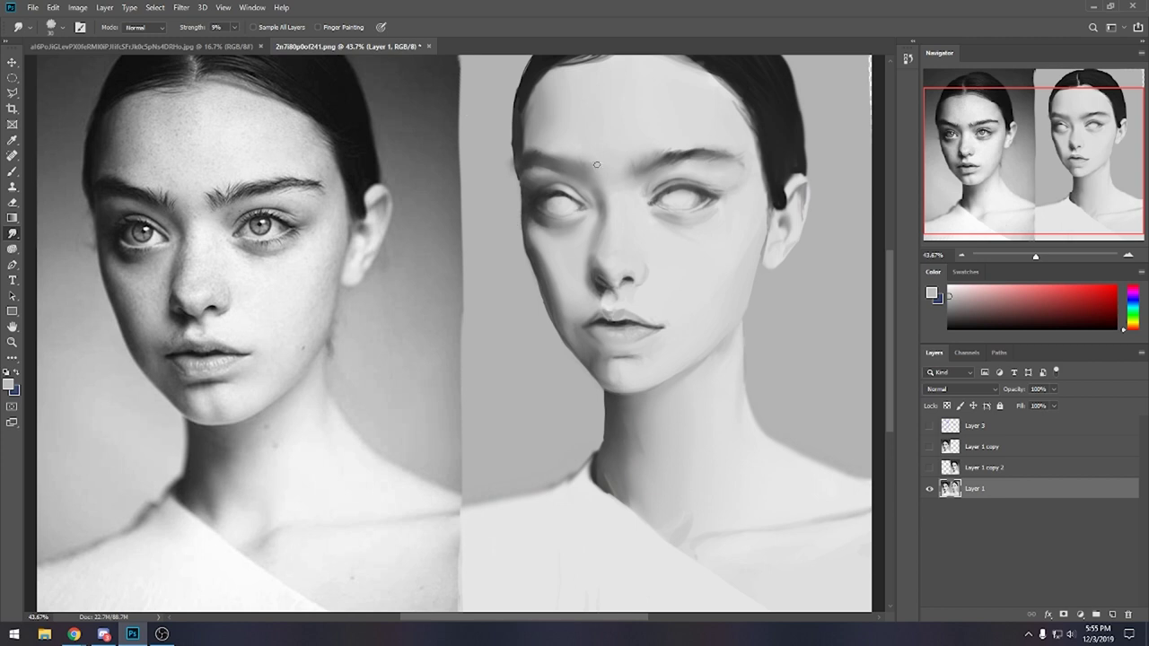
key(b)
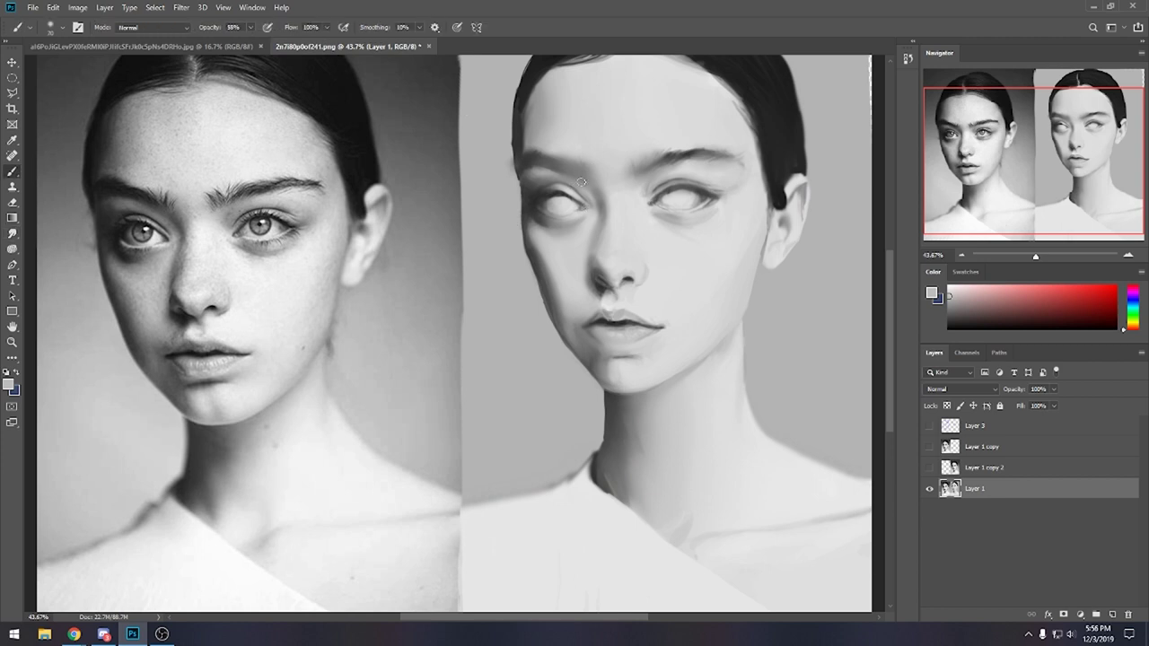
Switch to the Dry-Oil 80 brush and sample the painted eye's colour.
right_click(594, 184)
click(655, 441)
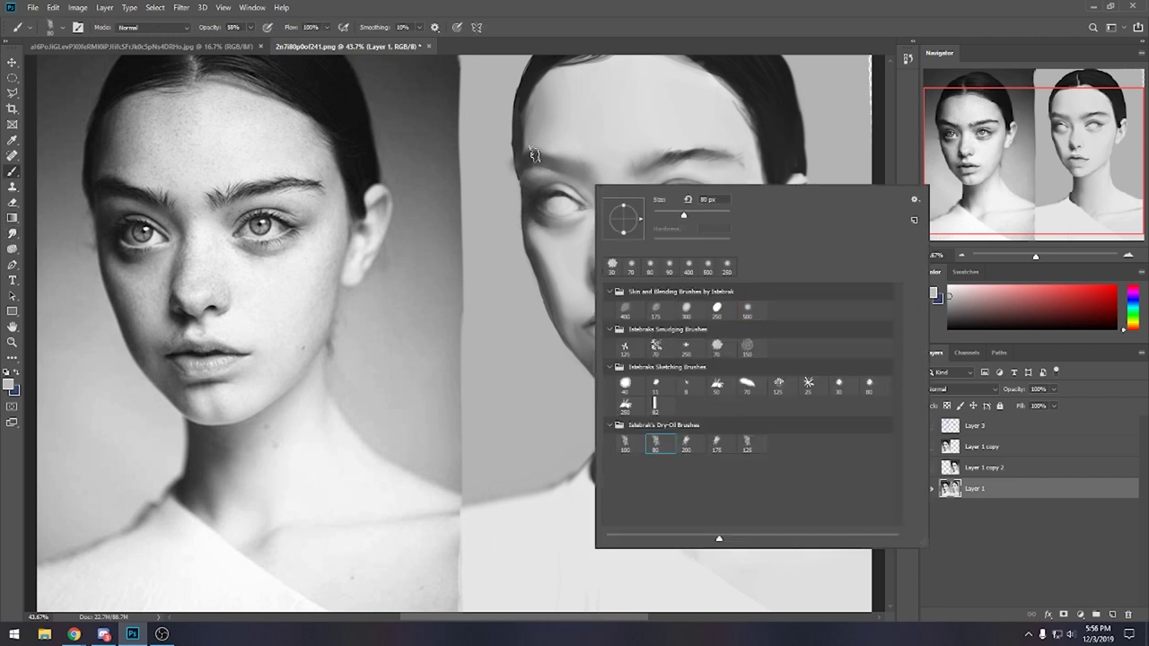
alt+click(562, 195)
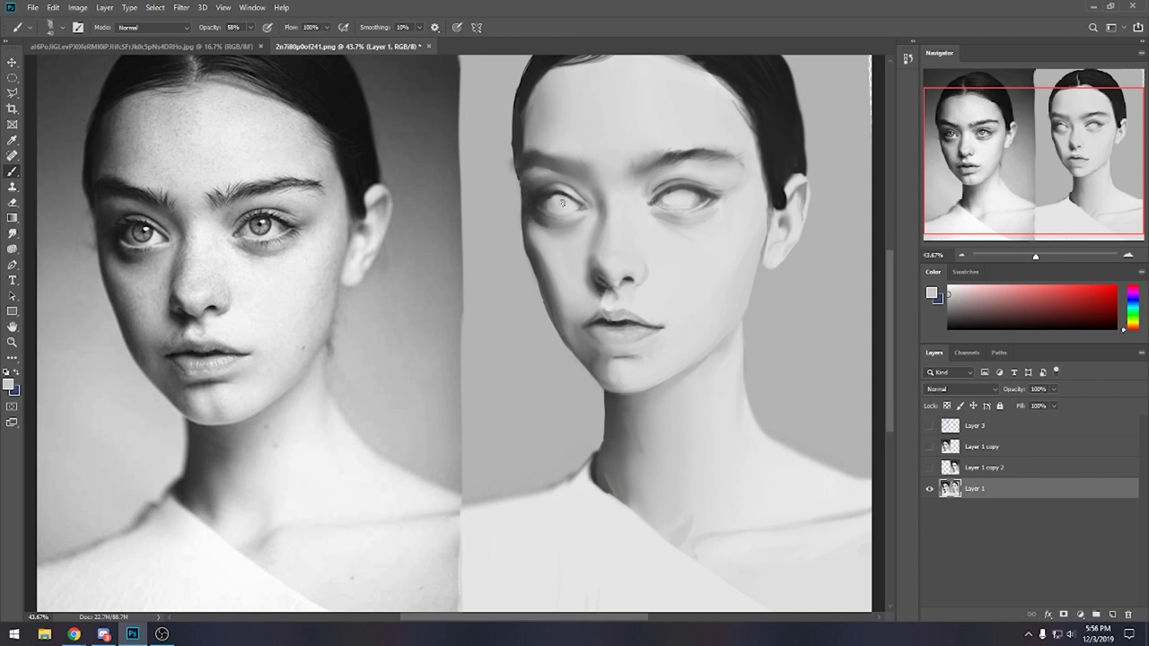
key(ctrl)
alt+click(553, 194)
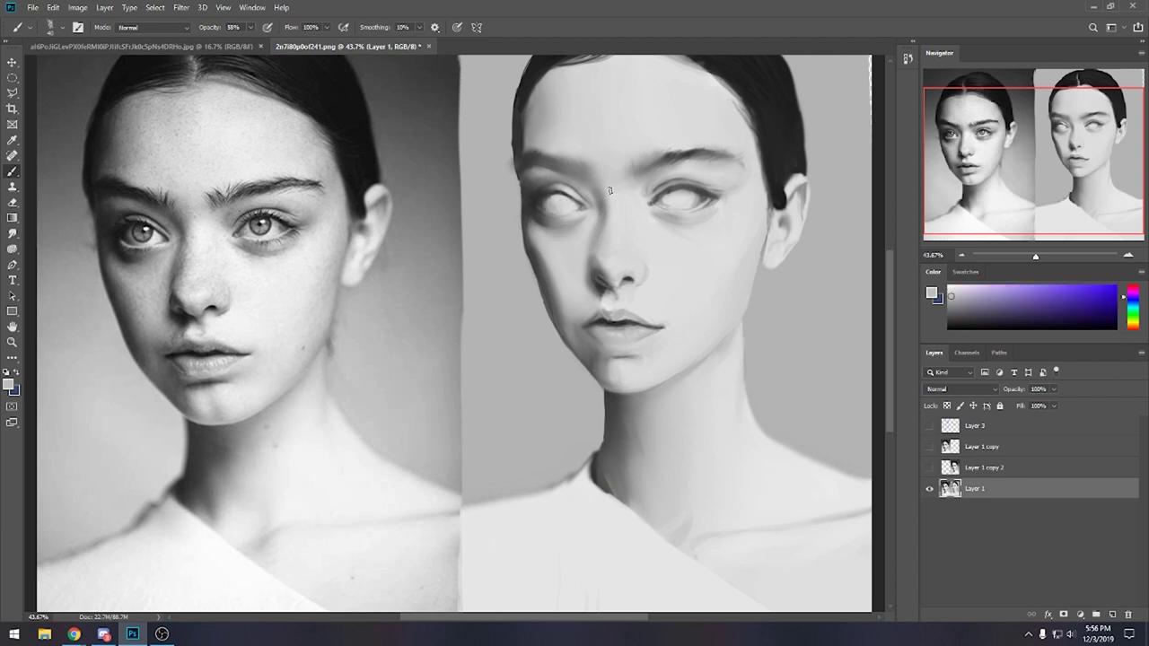
Open Liquify and push the painted face's left eye with a 125 brush.
click(186, 8)
click(205, 103)
key(bracketleft)
key(bracketleft)
key(bracketleft)
key(bracketleft)
key(bracketleft)
key(bracketleft)
key(bracketleft)
key(bracketleft)
key(bracketleft)
key(bracketleft)
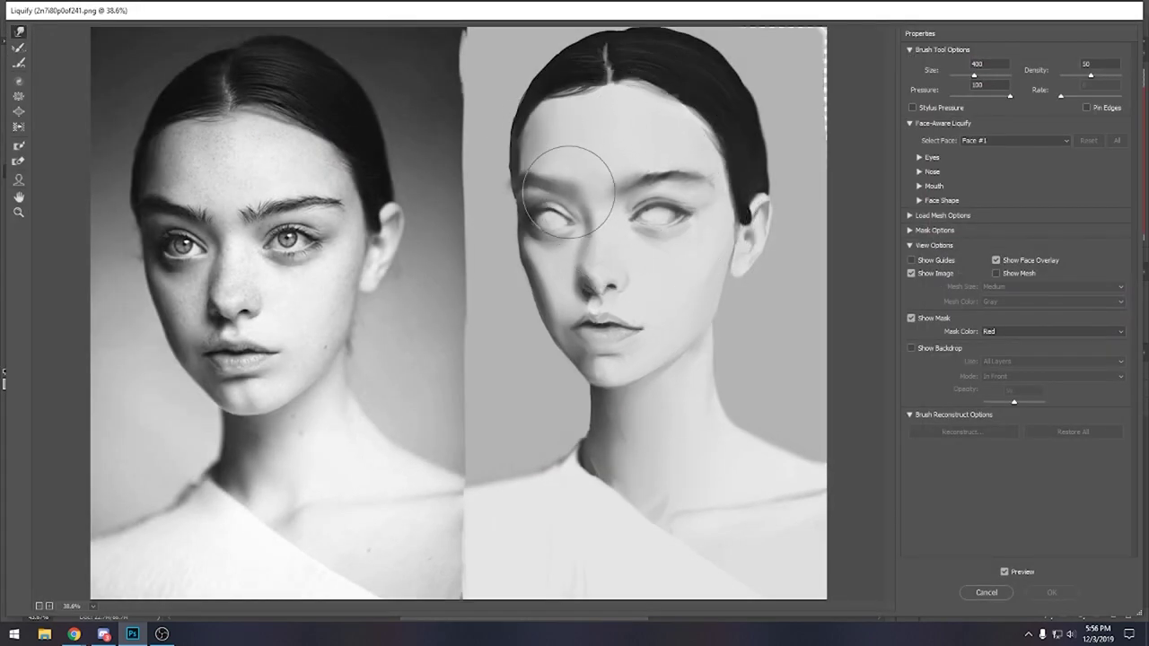
mouse_move(552, 199)
mouse_down()
mouse_move(543, 203)
mouse_move(565, 199)
mouse_up()
Push the left eye rightward with a 175 Forward Warp brush, then undo the warp.
key(bracketright)
key(bracketleft)
key(bracketleft)
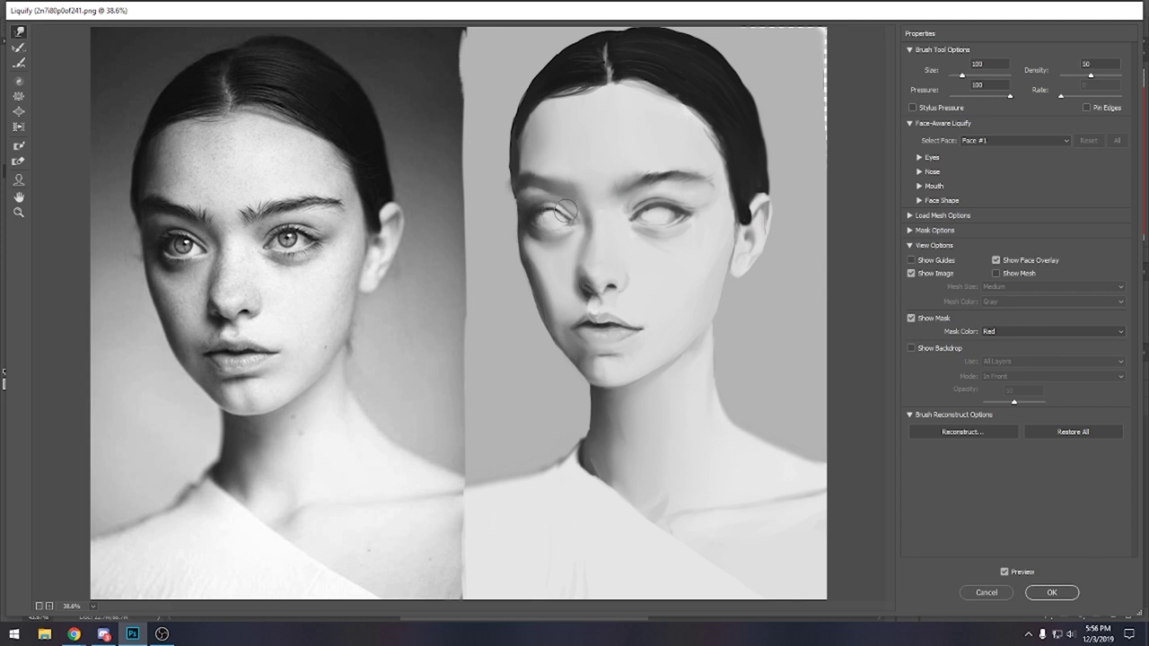
key(bracketright)
key(bracketright)
key(bracketright)
key(bracketleft)
drag(556, 207, 573, 217)
key(ctrl+z)
Apply Liquify, then brighten the upper eyelid with a colour sampled from the eye.
click(1068, 593)
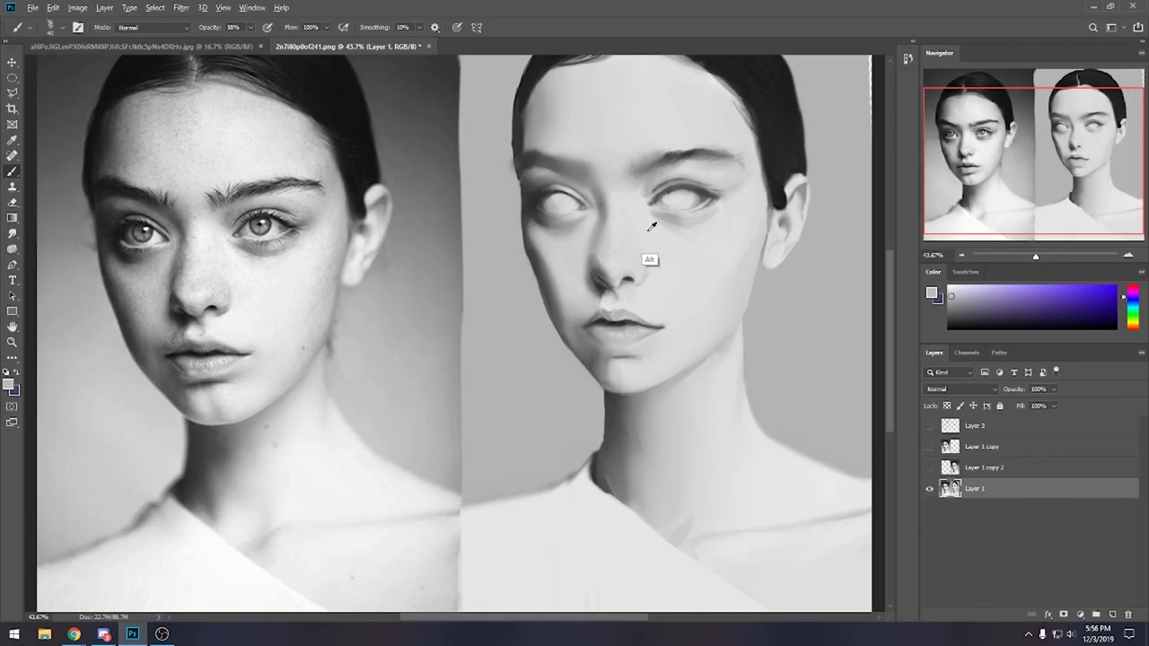
alt+click(658, 221)
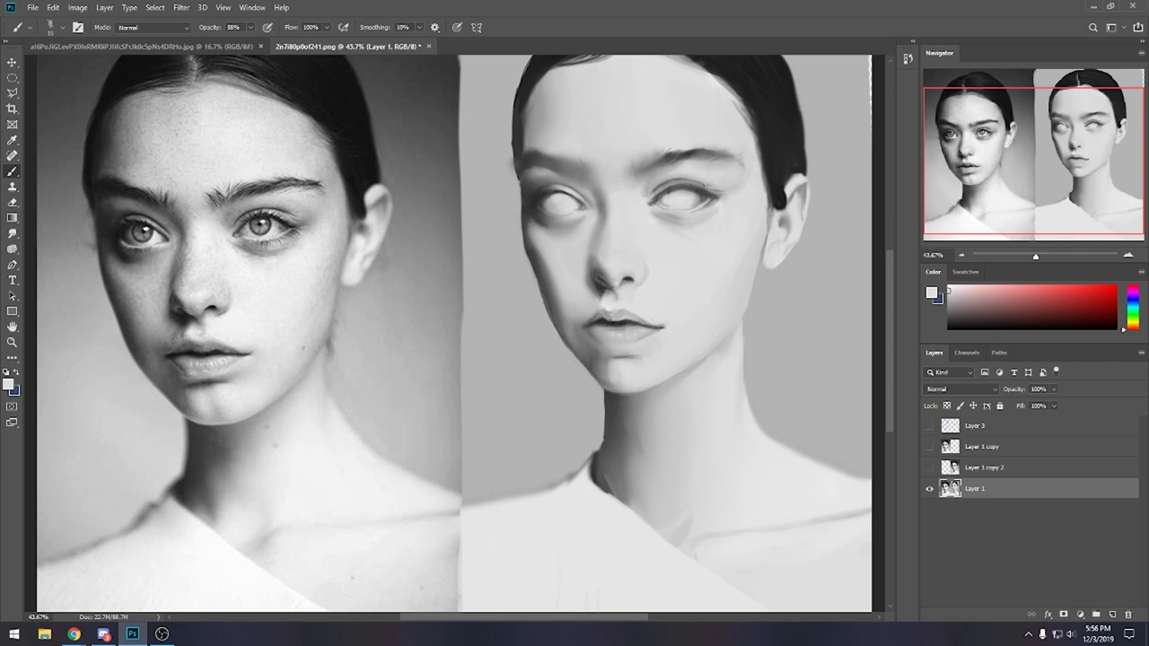
drag(670, 187, 708, 183)
drag(692, 184, 700, 186)
Brighten and smooth the painted eye's white, alternating Smudge and Brush.
drag(682, 206, 675, 208)
drag(677, 198, 703, 205)
key(r)
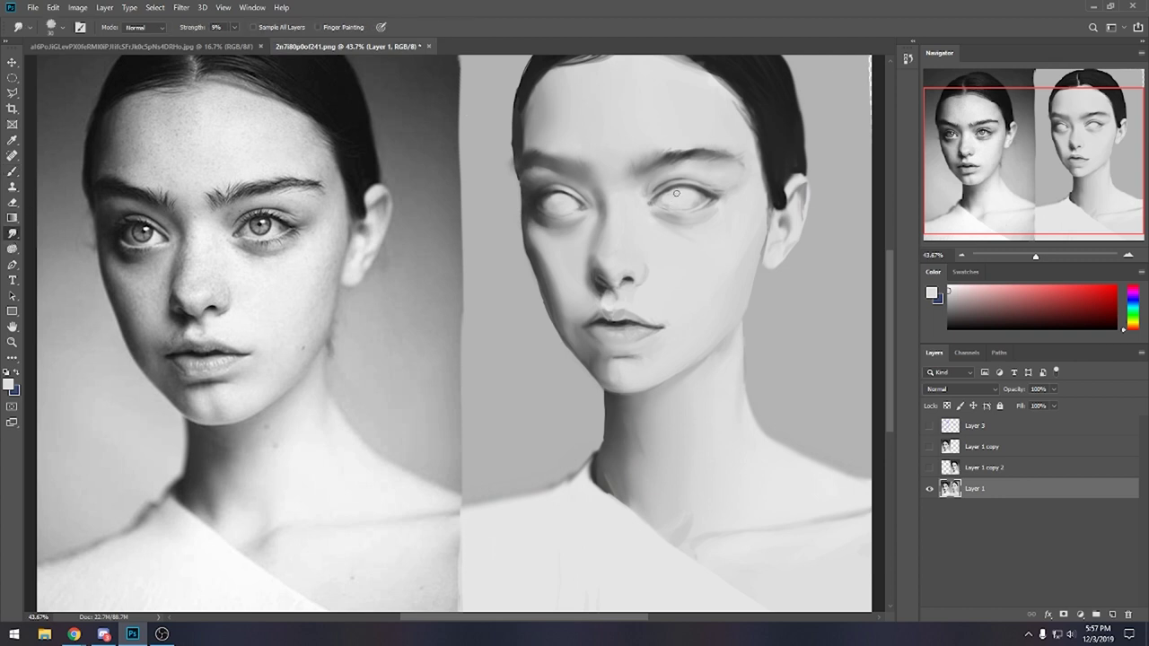
key(b)
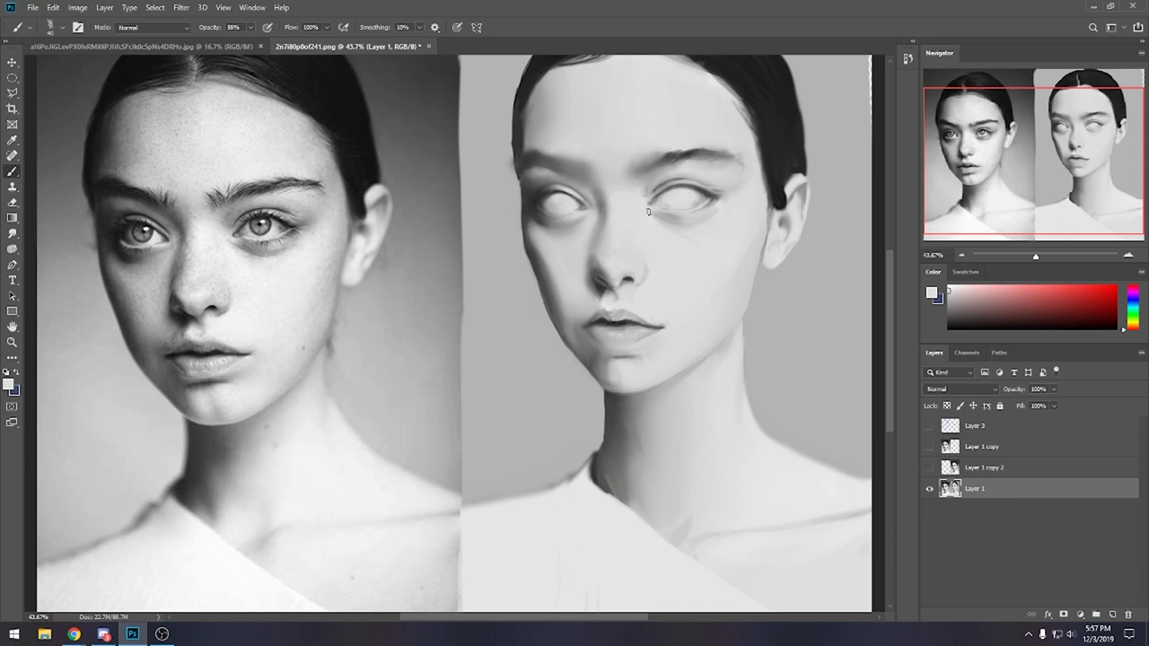
Paint dark details with the 30 px Sketching brush in hair black, then smudge them in.
right_click(701, 224)
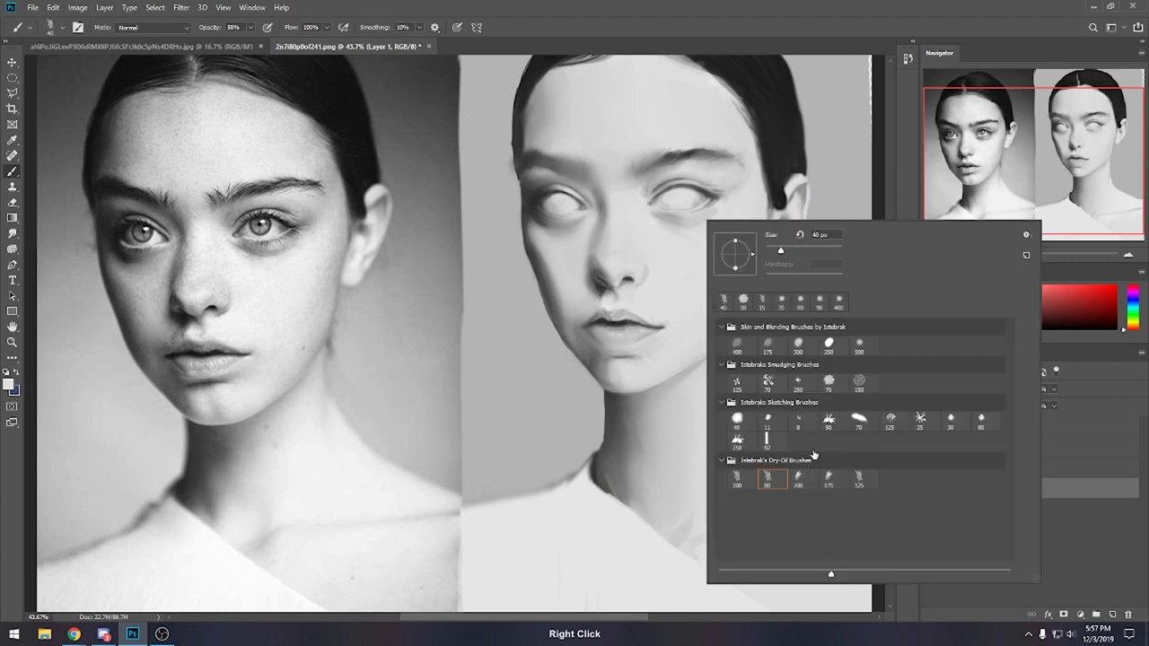
click(953, 420)
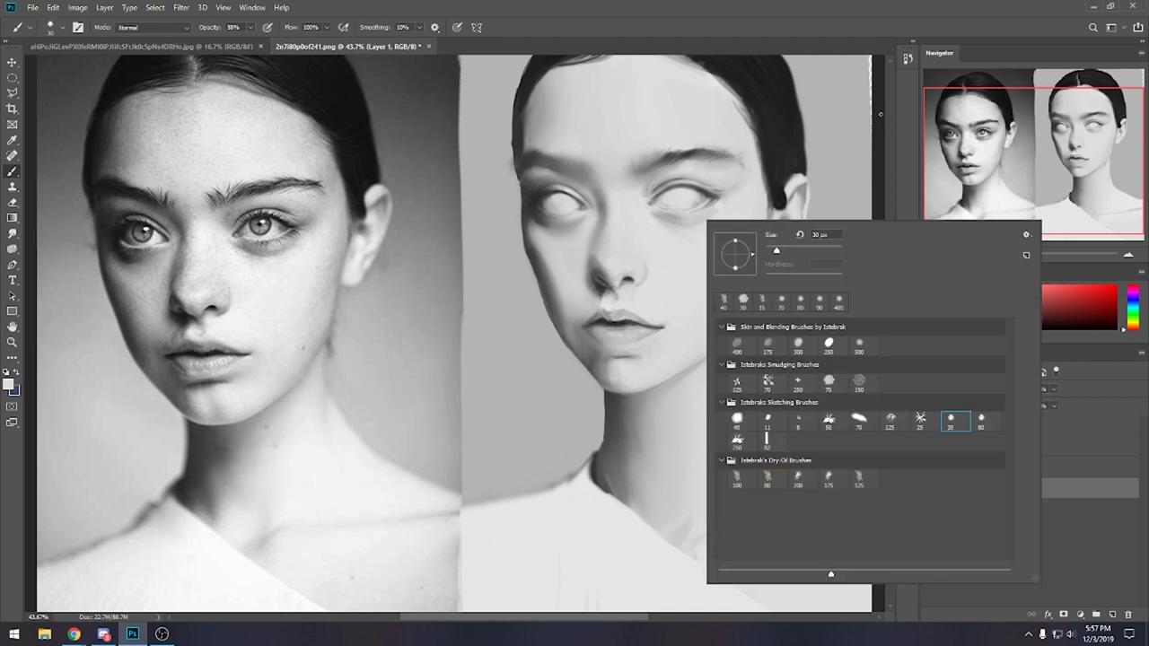
click(847, 120)
alt+click(752, 108)
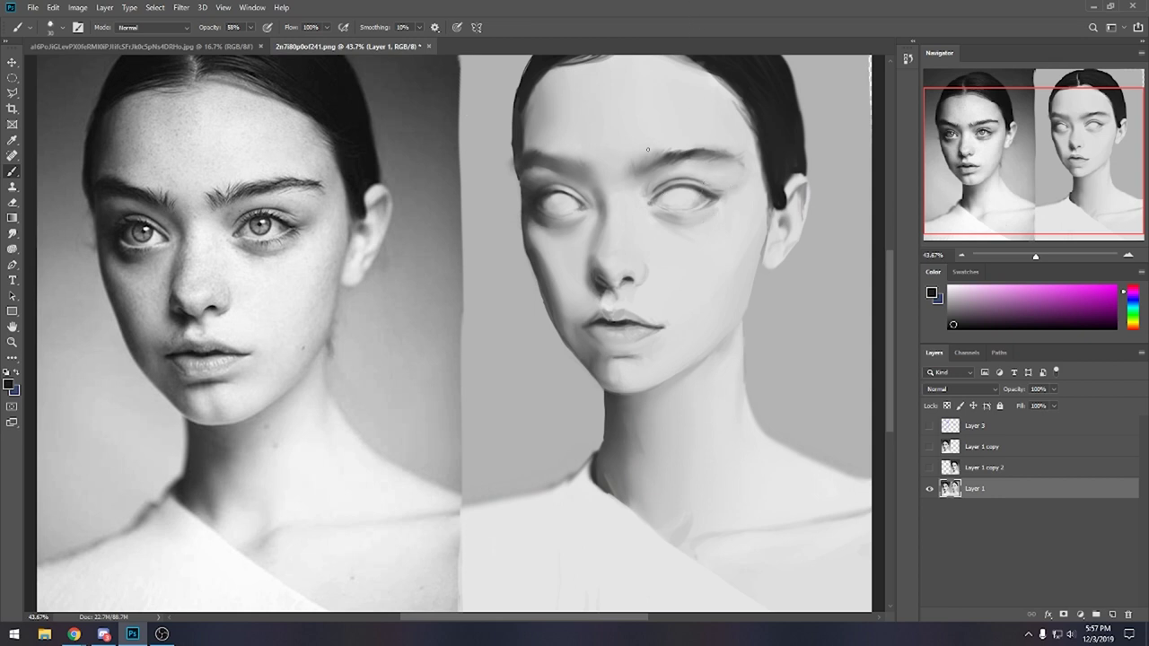
click(13, 234)
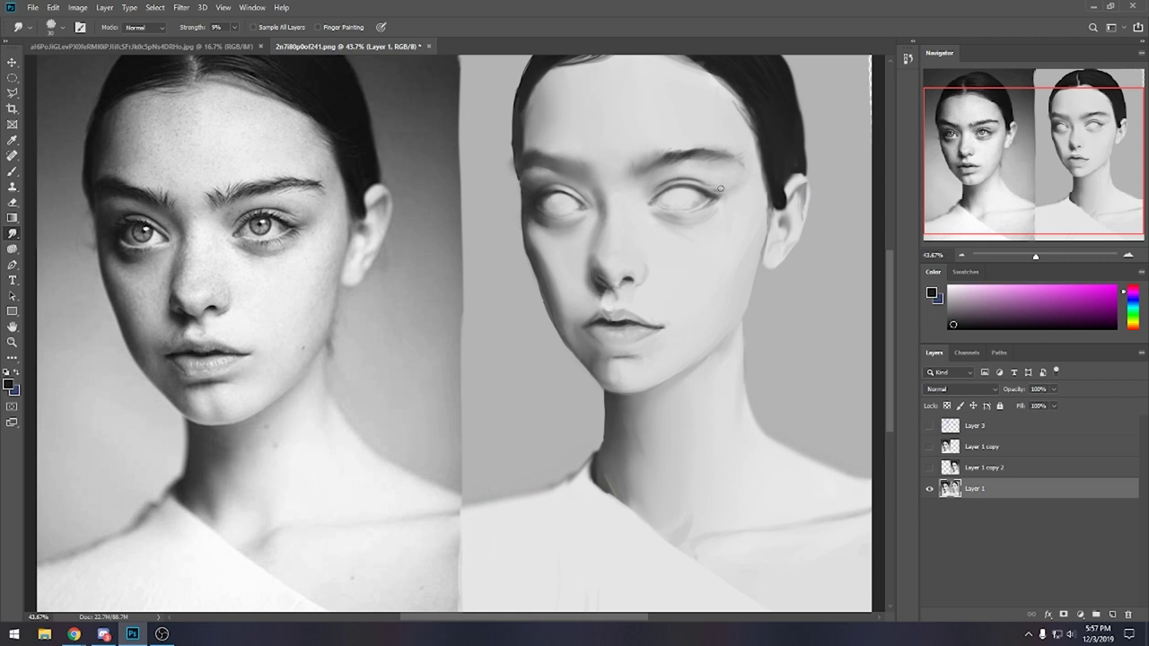
Resample cheek grey and near-black, paint more details and blend them with Smudge.
key(b)
alt+click(698, 215)
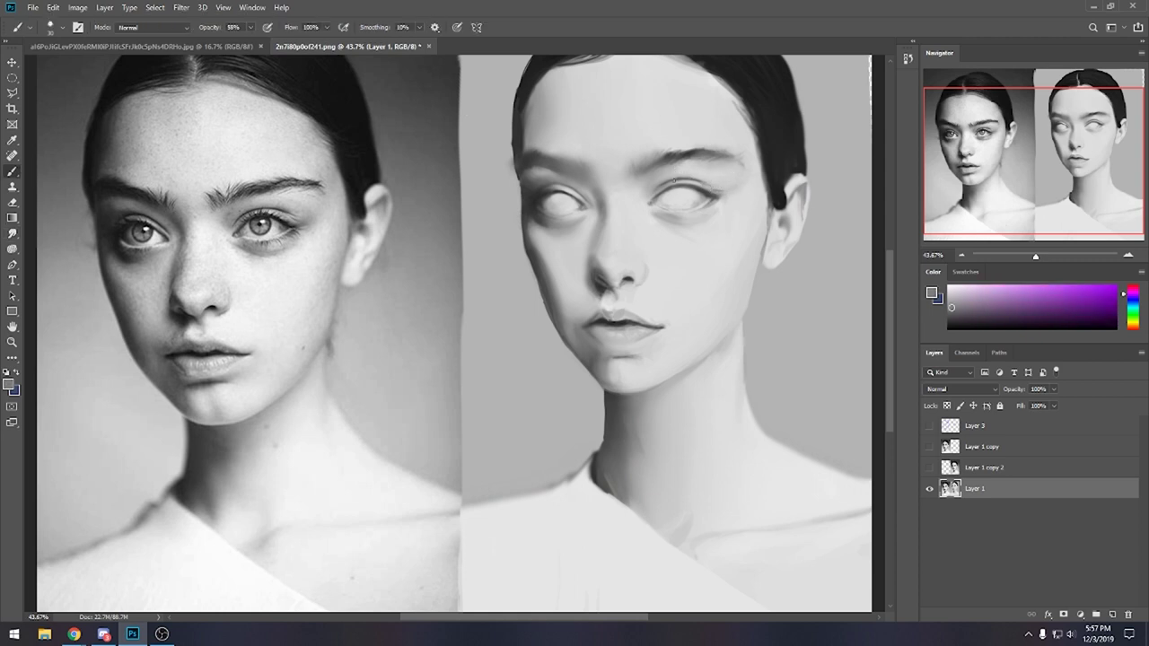
alt+click(792, 150)
click(13, 233)
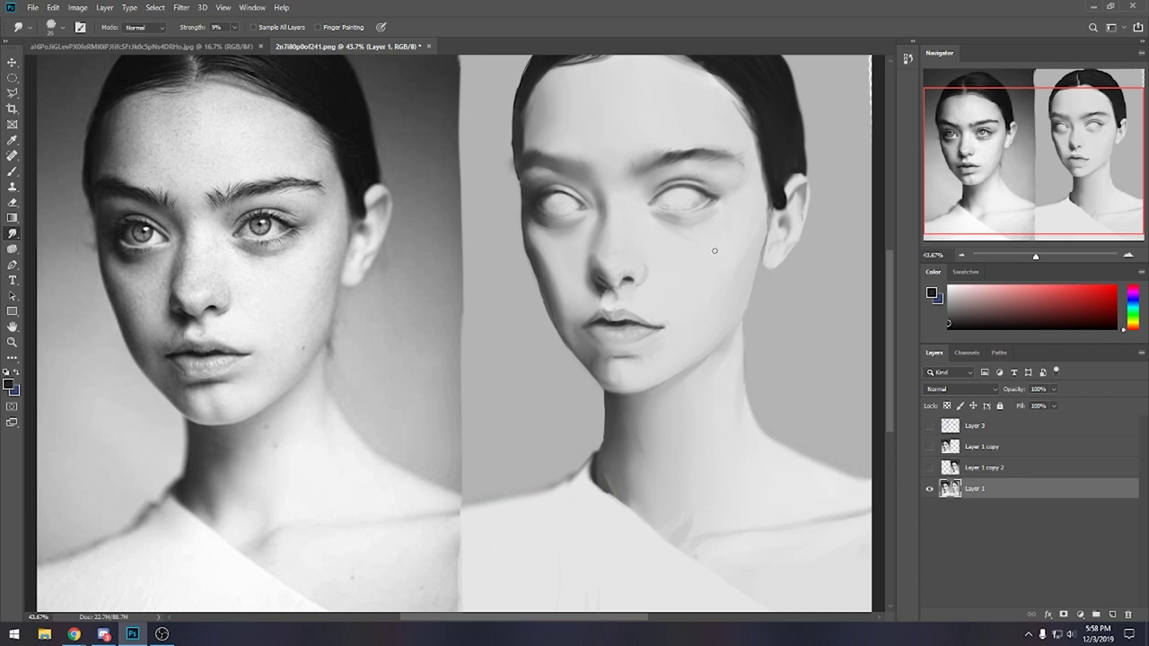
key(ctrl+minus)
key(ctrl+minus)
key(ctrl+minus)
Switch to the Dry-Oil 80 brush and sample a light colour from the painted eye.
key(b)
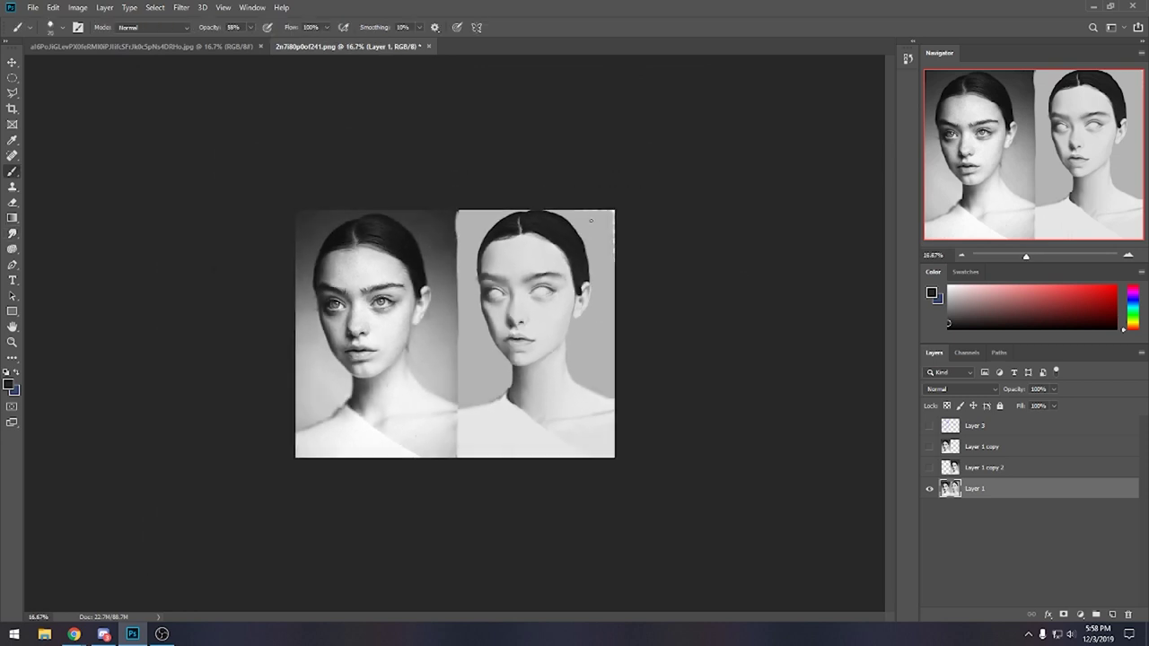
right_click(580, 260)
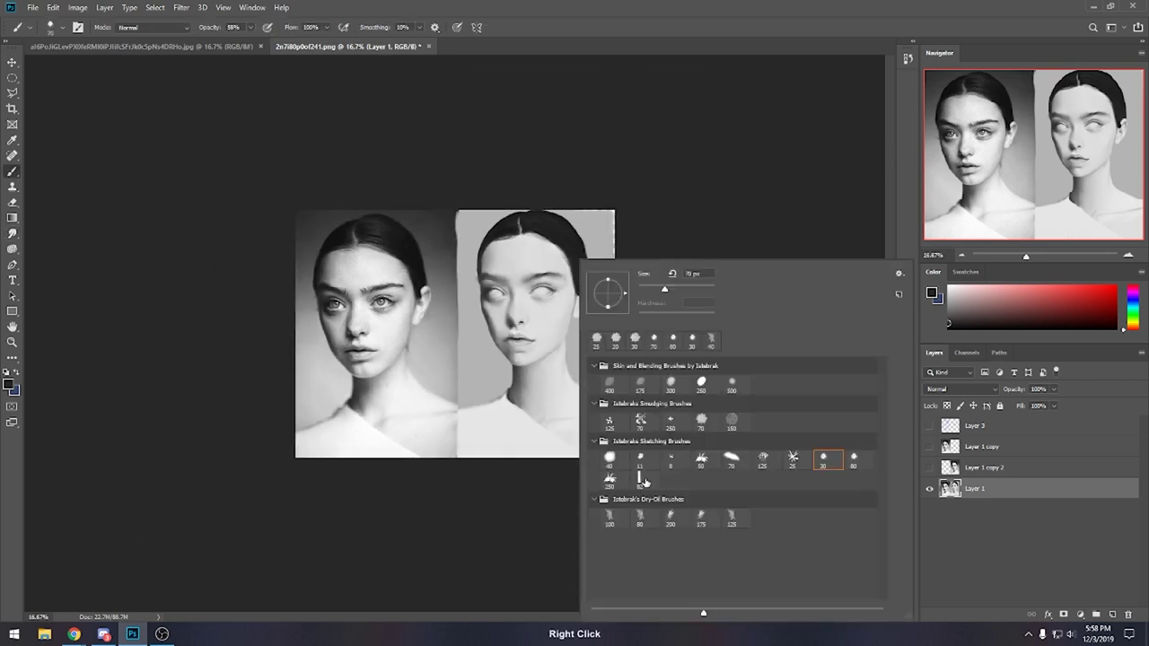
click(643, 516)
click(672, 169)
alt+click(535, 285)
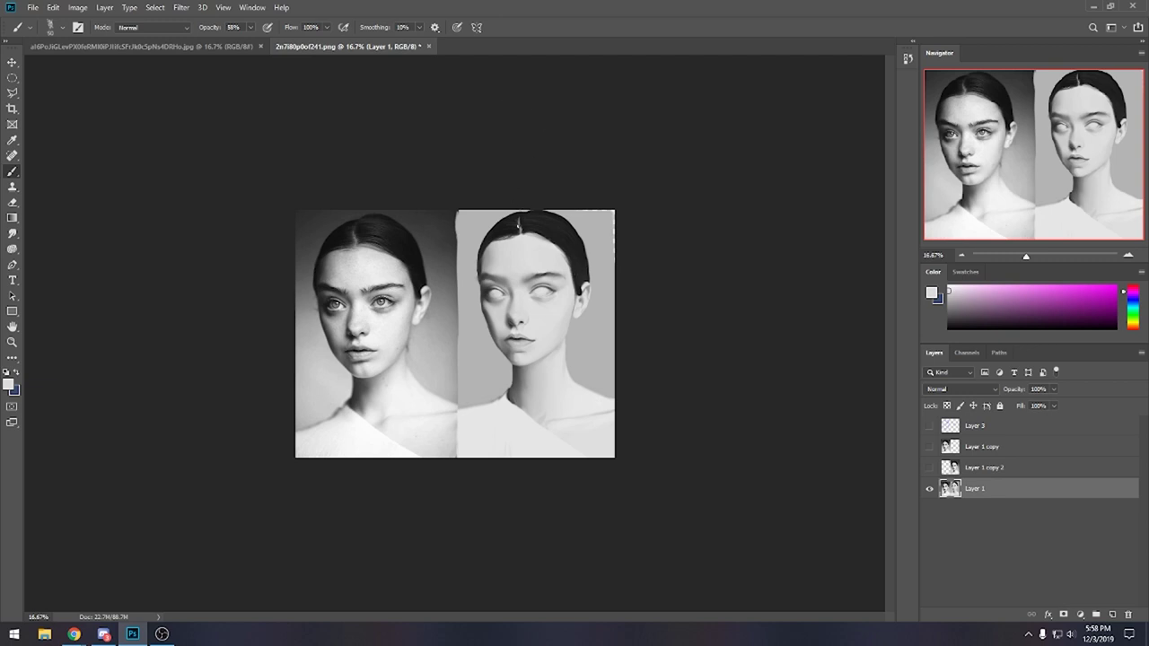
Paint a faint white stroke near the eye at 71% opacity.
click(250, 27)
drag(247, 41, 257, 41)
click(948, 287)
drag(560, 280, 550, 279)
Zoom out to 5%, then back in to 8.33%.
key(ctrl+minus)
key(ctrl+minus)
key(ctrl+minus)
key(ctrl+minus)
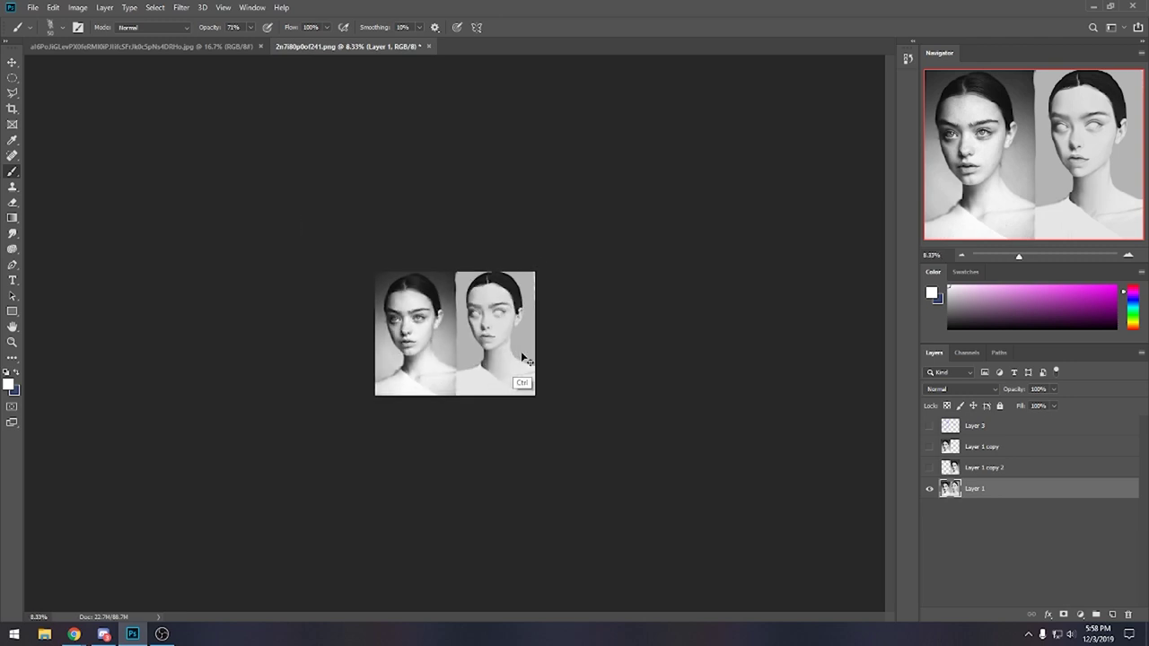
right_click(476, 325)
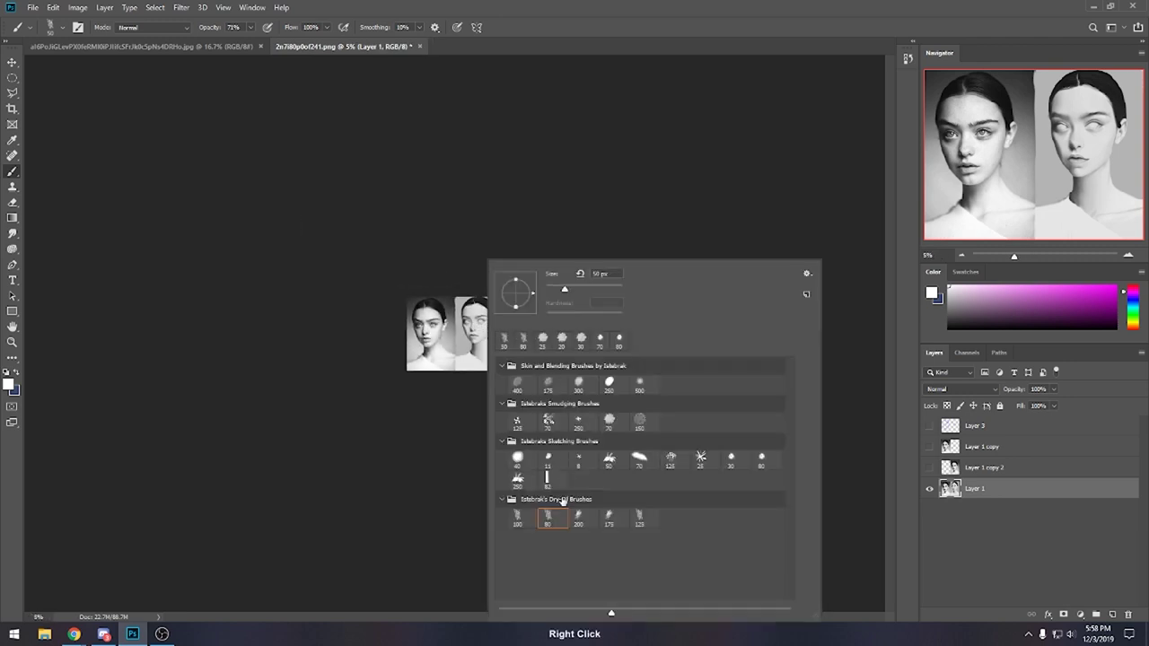
click(743, 201)
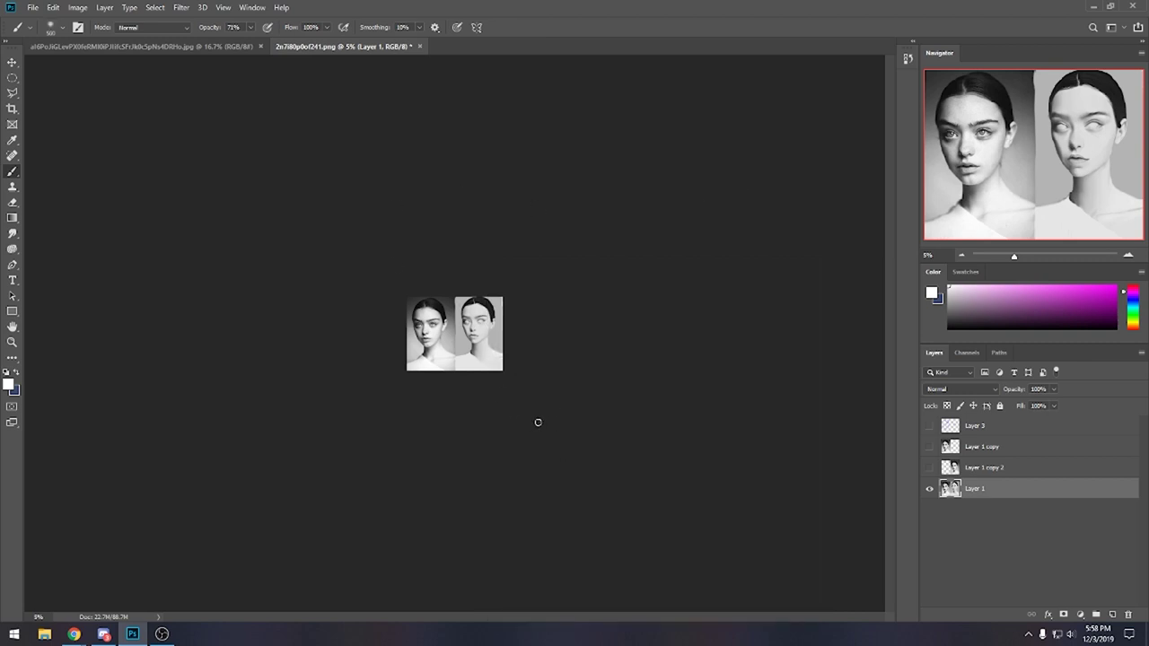
key(ctrl+plus)
key(ctrl+plus)
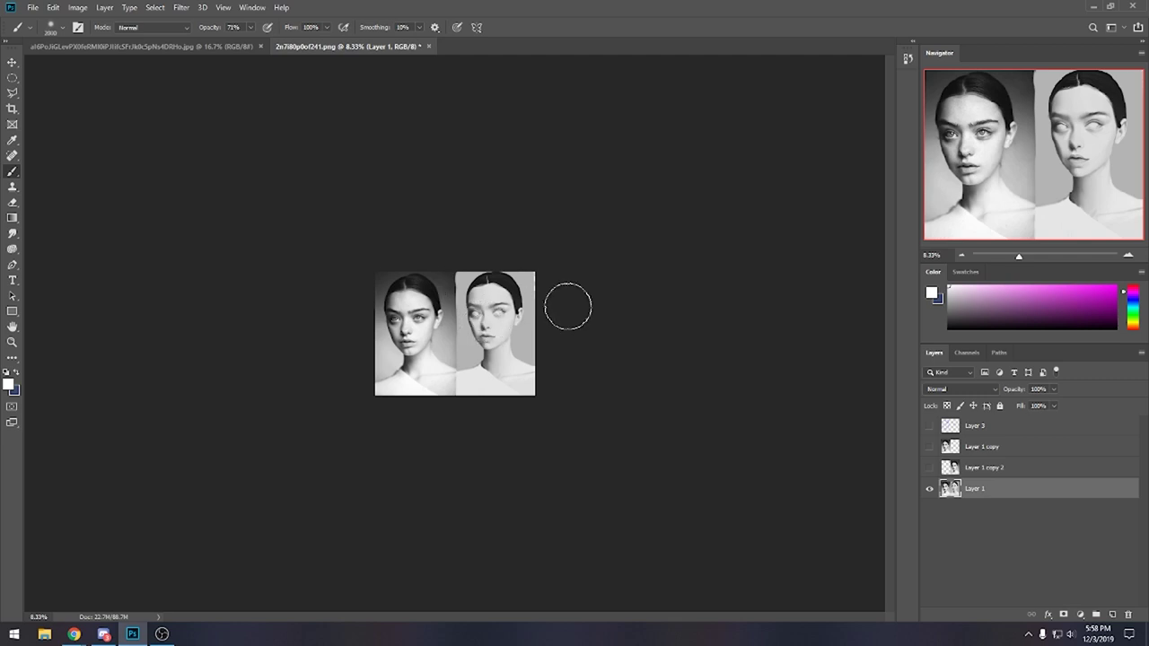
click(1111, 615)
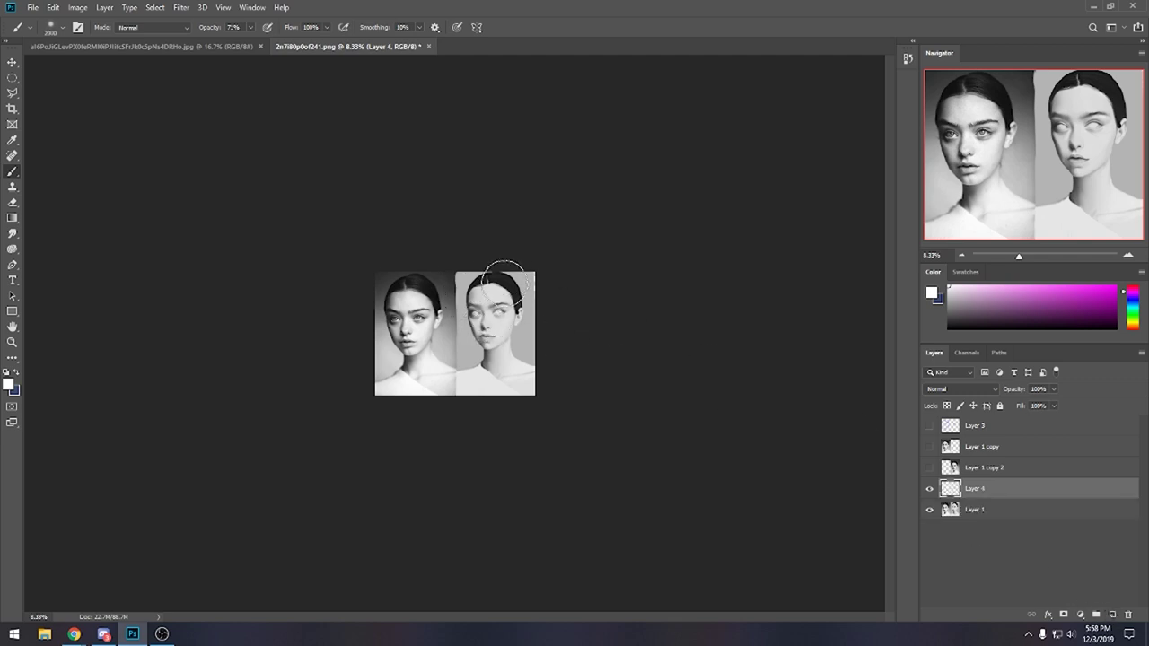
key(x)
mouse_move(1039, 511)
mouse_down()
mouse_move(1027, 519)
mouse_move(1041, 502)
mouse_up()
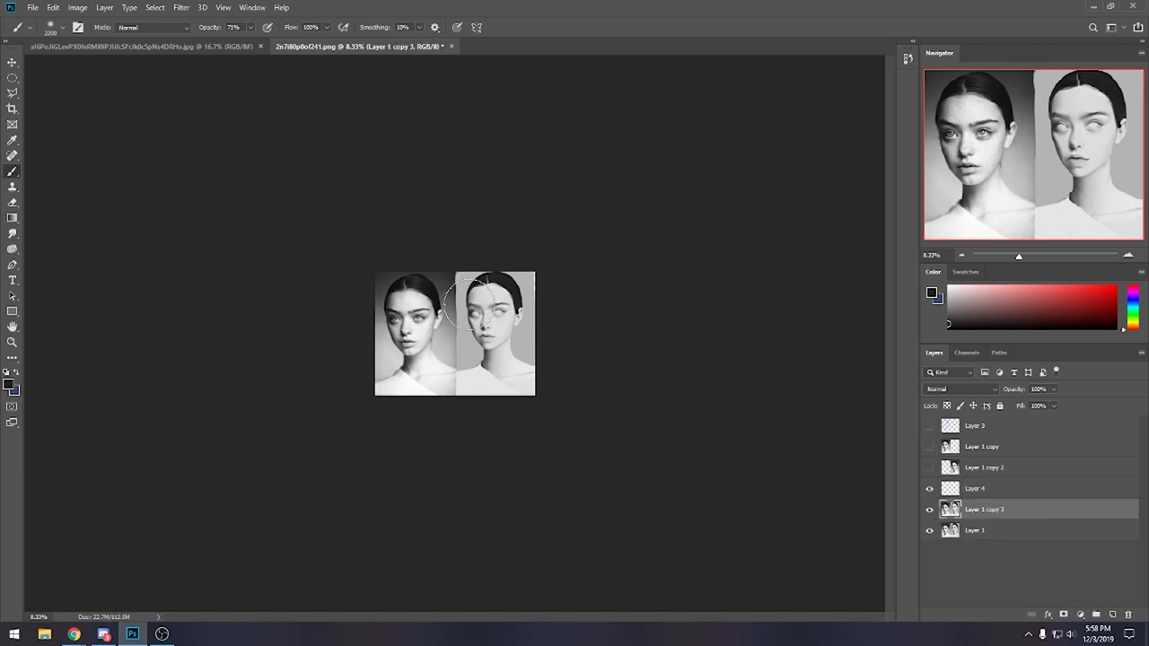
click(249, 27)
drag(252, 43, 240, 41)
click(252, 27)
drag(476, 307, 482, 334)
key(bracketleft)
key(bracketleft)
key(bracketleft)
key(bracketleft)
key(bracketleft)
key(bracketleft)
key(bracketleft)
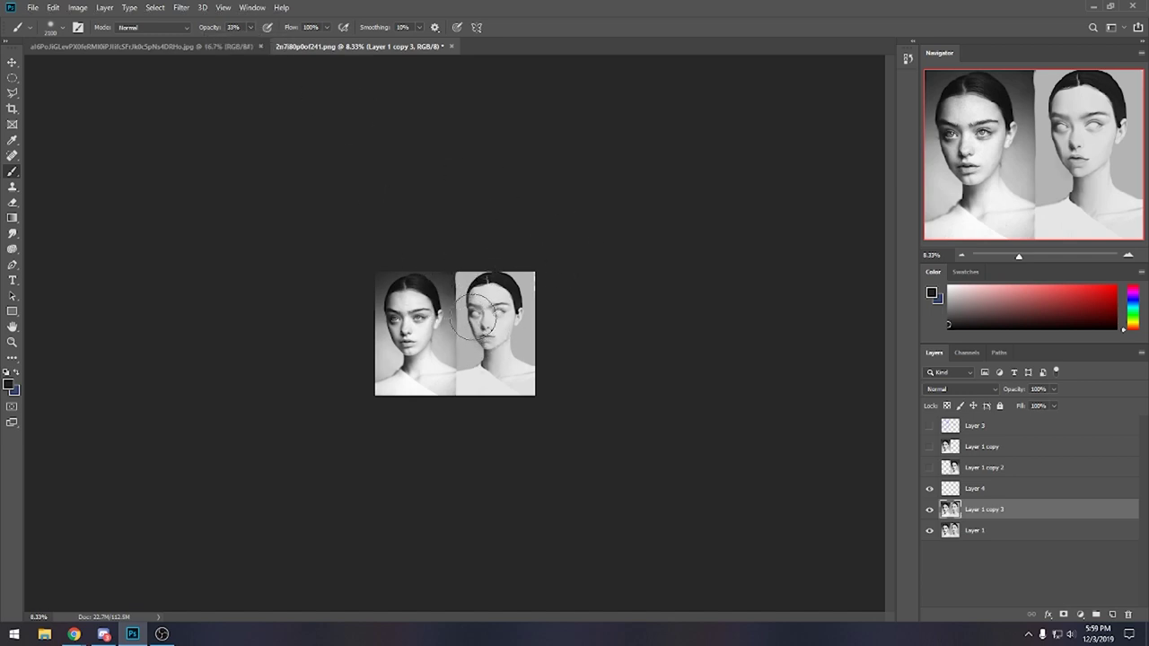
drag(470, 316, 476, 313)
key(bracketleft)
key(bracketleft)
key(bracketleft)
key(e)
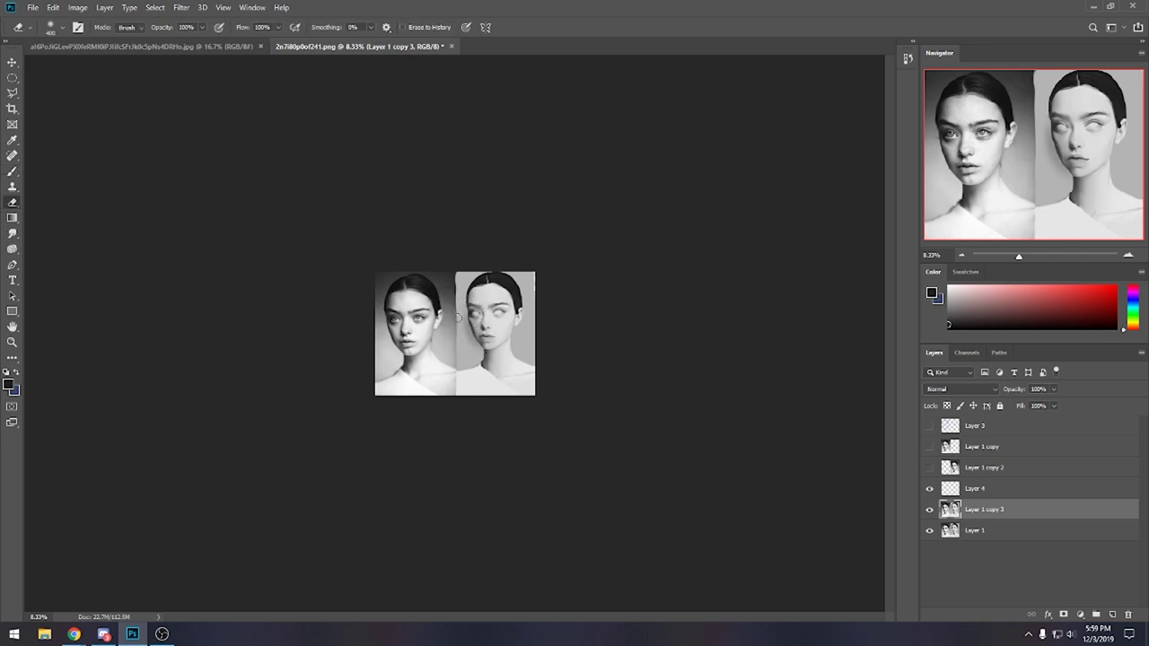
right_click(485, 302)
double_click(545, 518)
drag(460, 303, 479, 352)
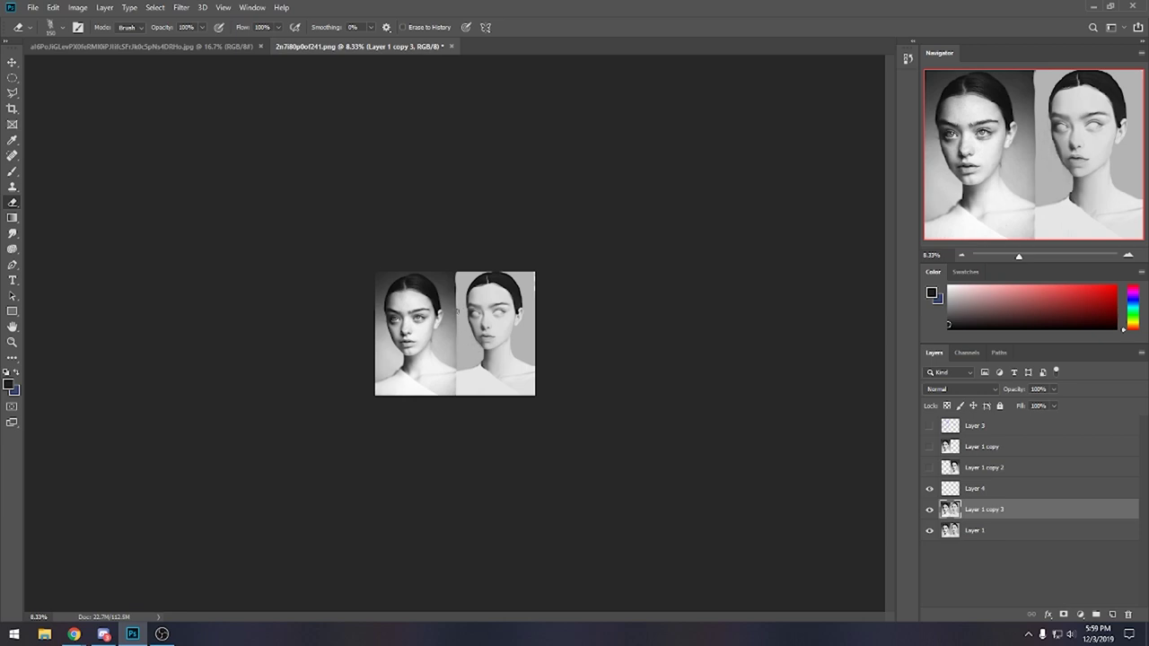
key(ctrl+plus)
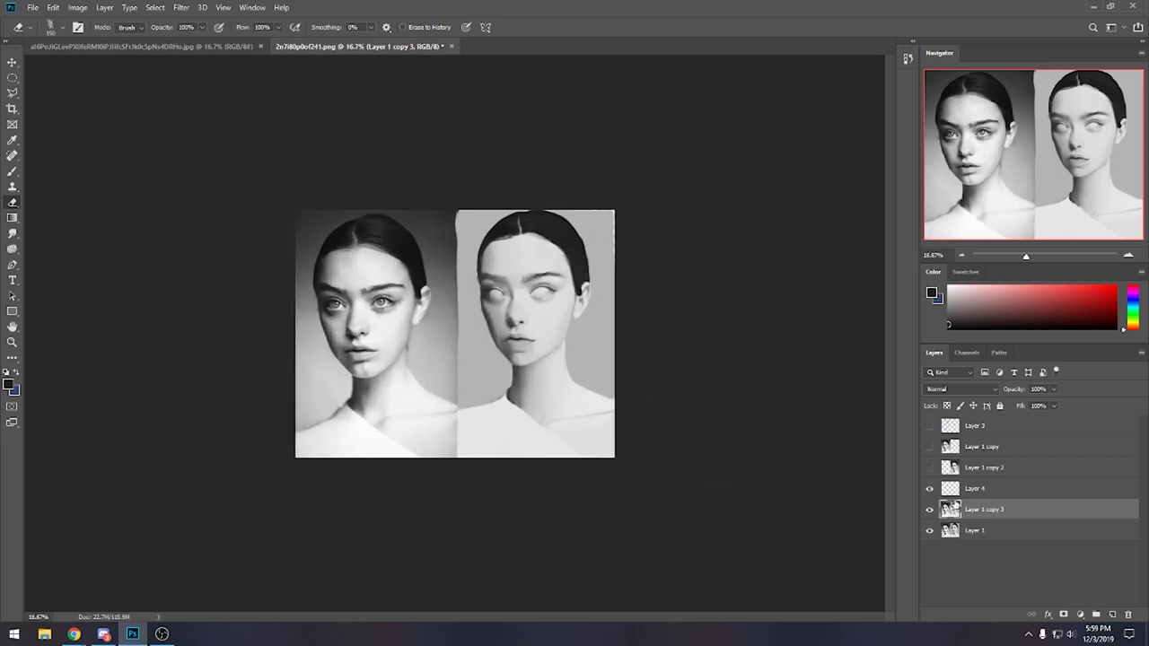
click(930, 510)
click(930, 510)
click(931, 511)
click(930, 511)
click(929, 510)
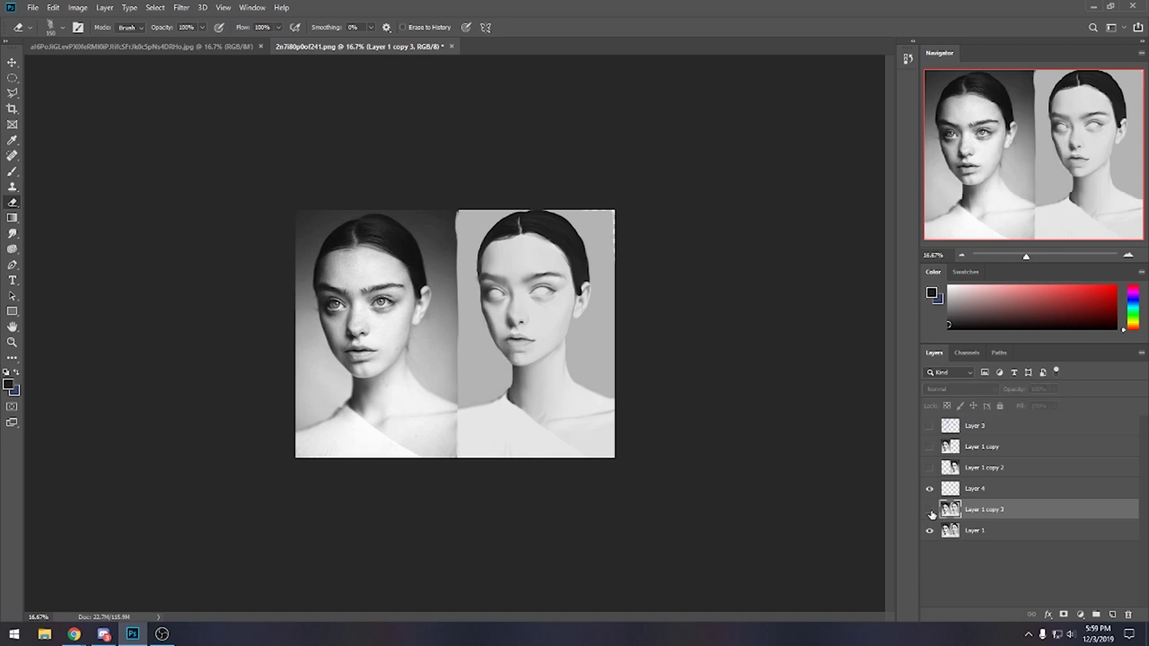
click(929, 510)
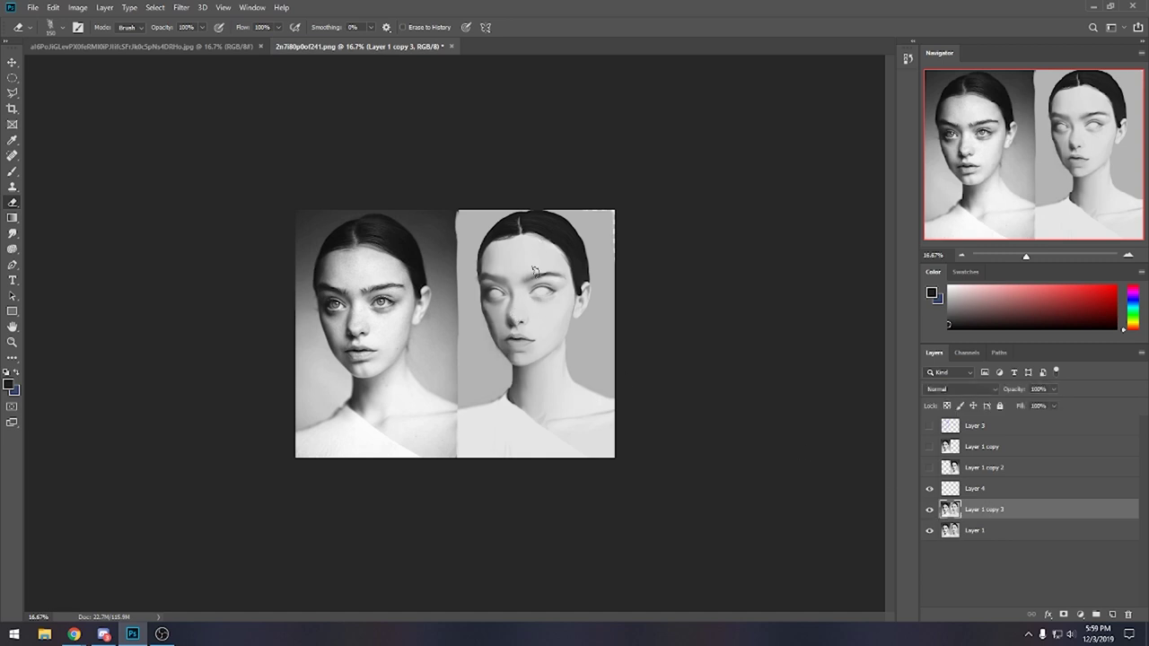
right_click(563, 281)
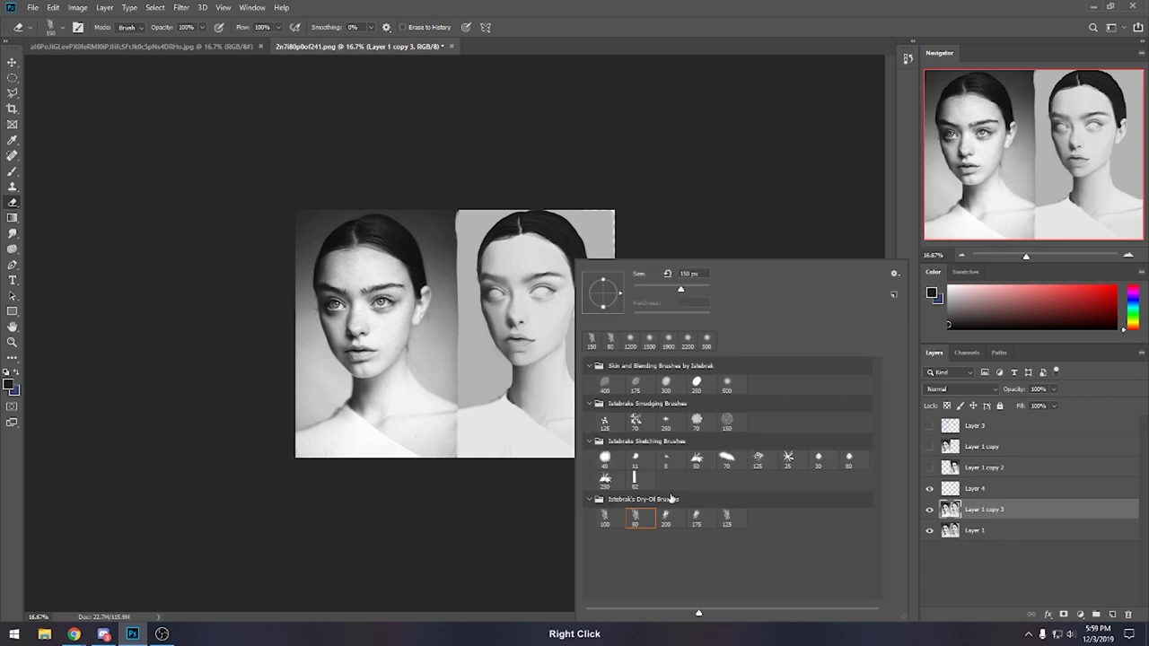
click(818, 459)
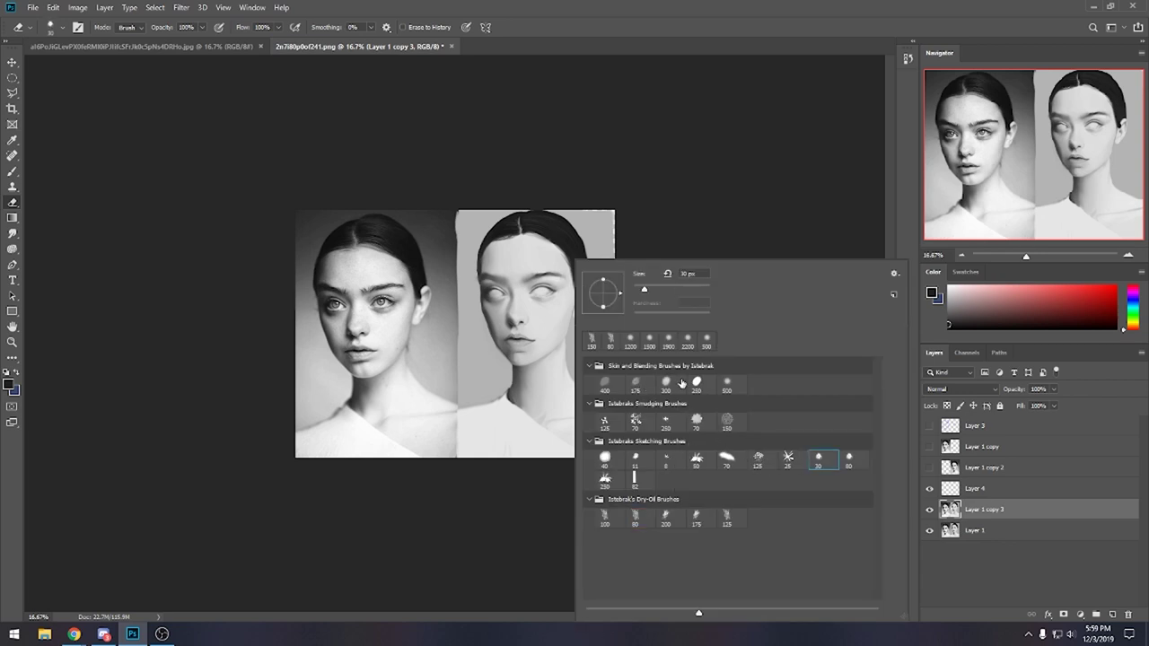
click(776, 200)
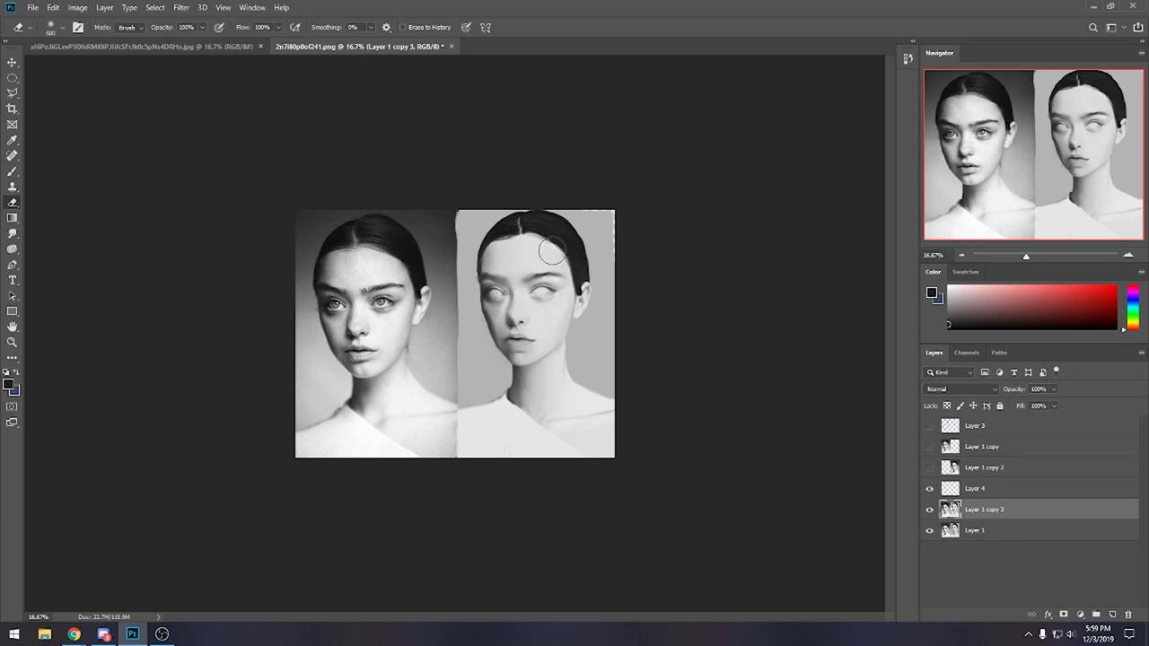
click(930, 510)
click(930, 510)
click(930, 510)
click(930, 510)
key(bracketleft)
key(bracketleft)
key(bracketleft)
key(bracketleft)
key(bracketleft)
key(bracketright)
key(bracketright)
key(bracketright)
key(bracketright)
key(bracketright)
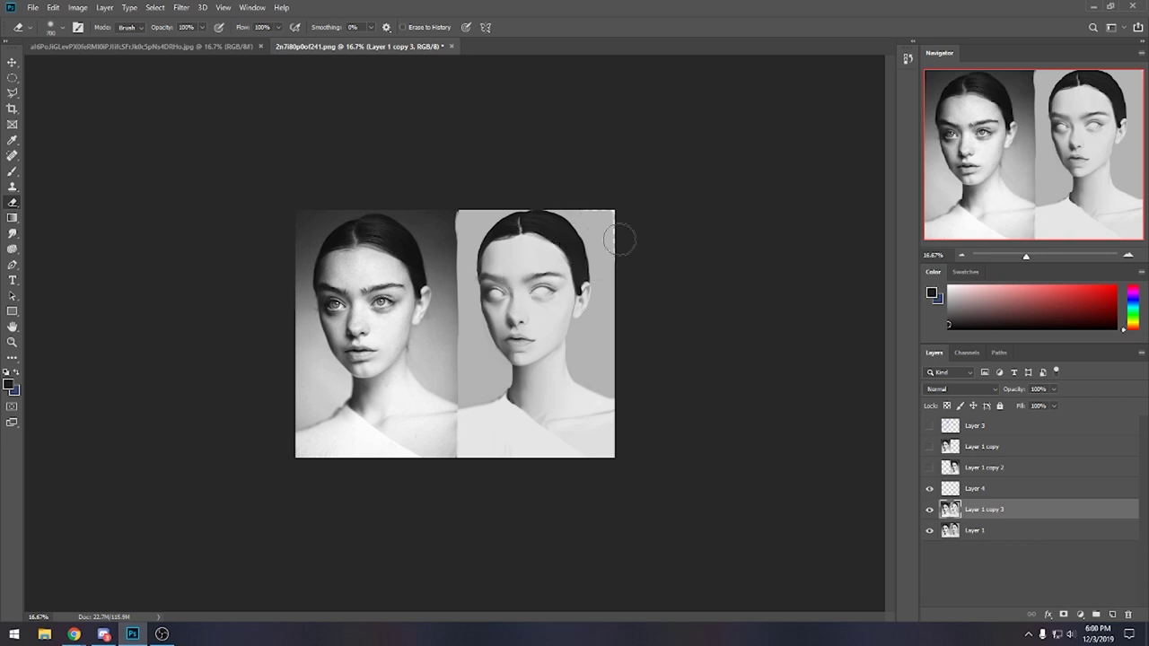
click(930, 508)
click(930, 509)
click(929, 509)
click(931, 511)
click(929, 510)
click(929, 510)
Pick the 80 px Dry-Oil brush, compare Layer 1 copy 3, and make Layer 4 visible.
right_click(474, 285)
click(546, 513)
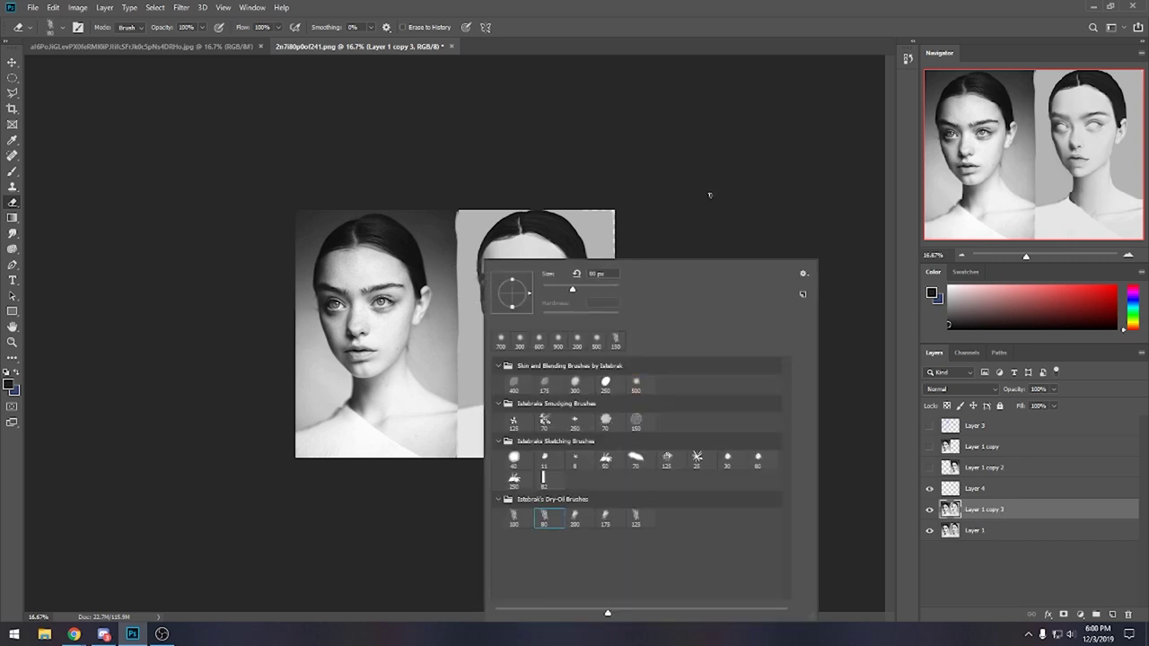
click(479, 360)
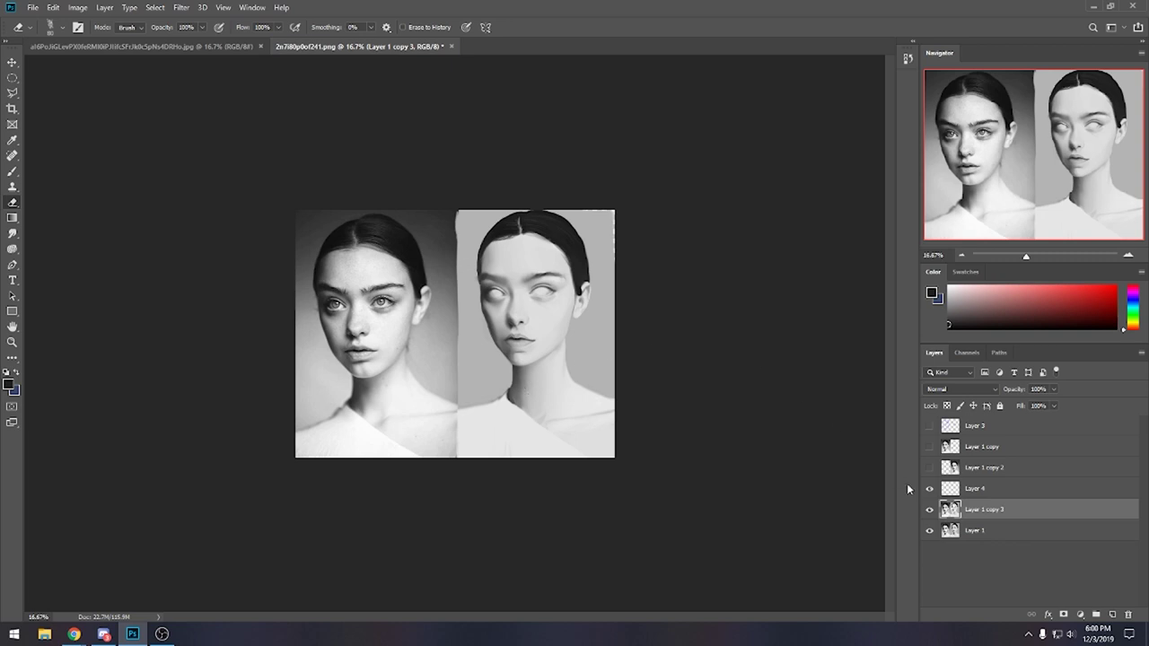
click(930, 509)
click(931, 509)
click(930, 489)
Revert to the document's opening snapshot in the History panel.
click(908, 58)
drag(894, 339, 895, 171)
click(849, 83)
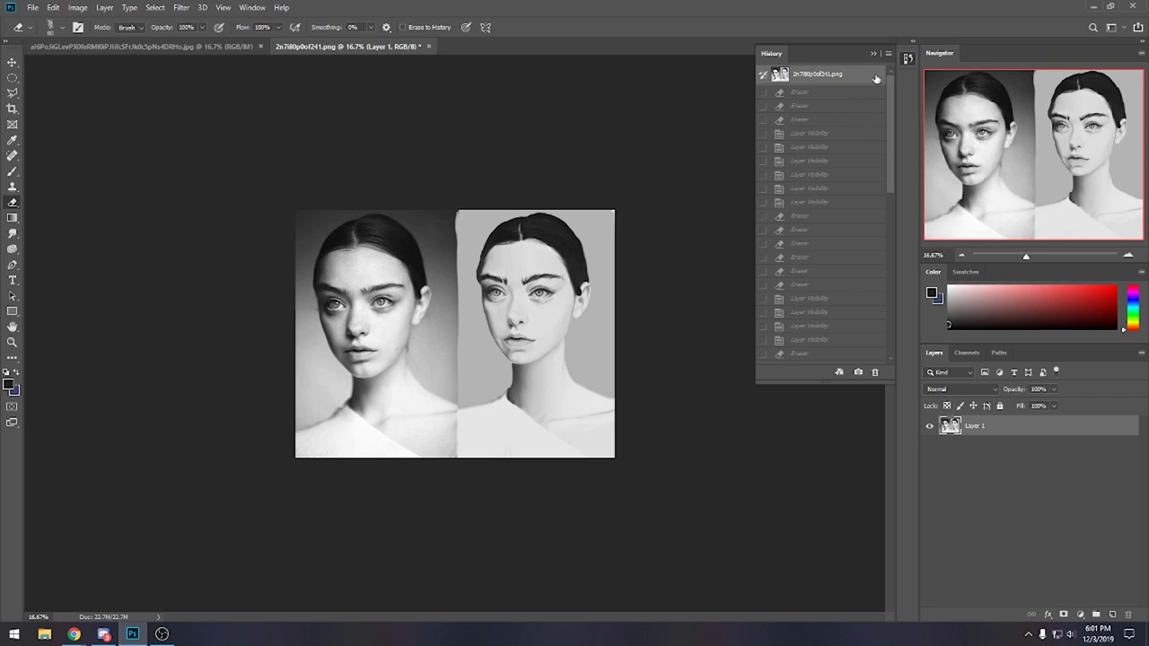
drag(891, 85, 914, 300)
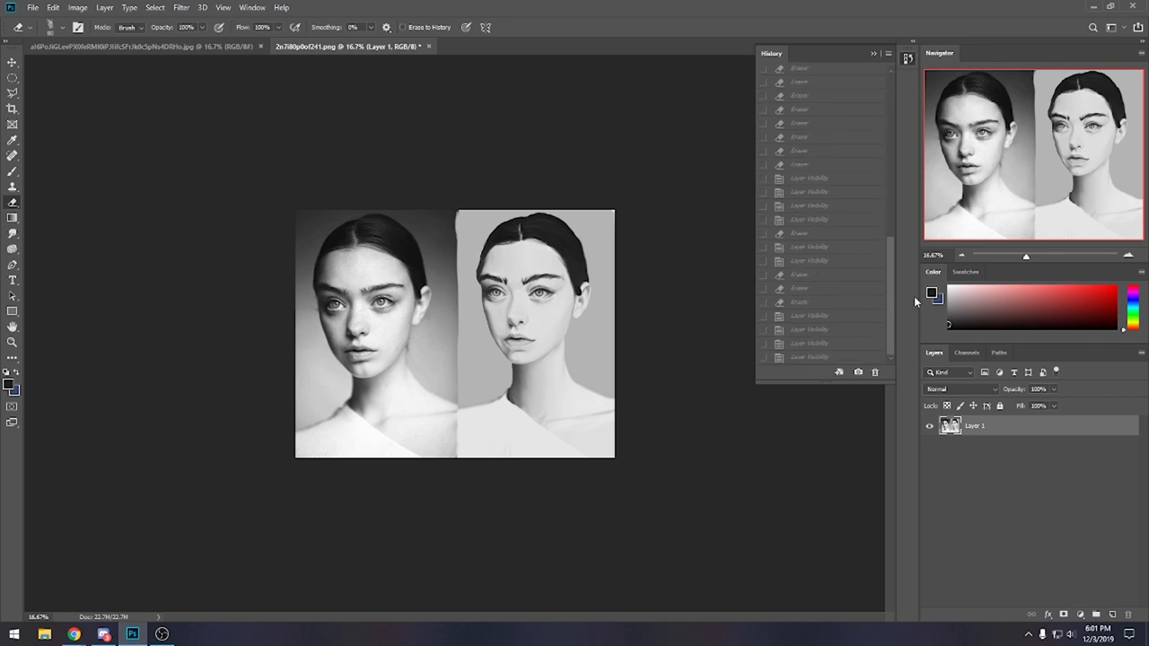
In History, compare the opening snapshot, then settle on the last Layer Visibility state.
click(786, 357)
drag(895, 271, 899, 66)
click(863, 76)
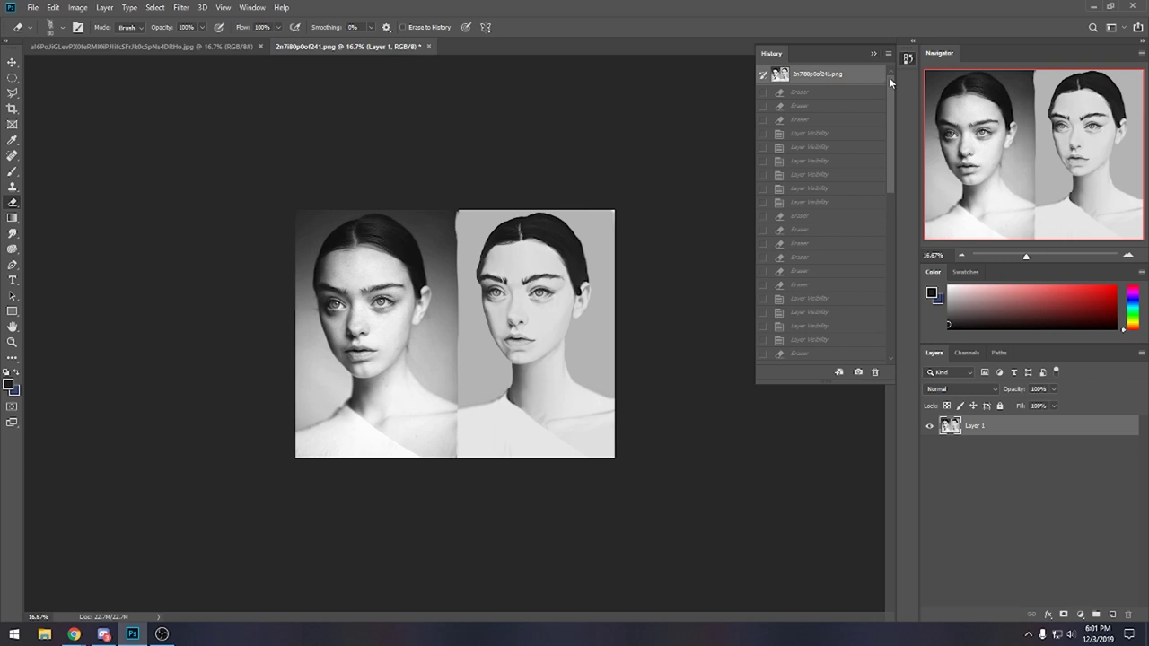
drag(888, 80, 905, 267)
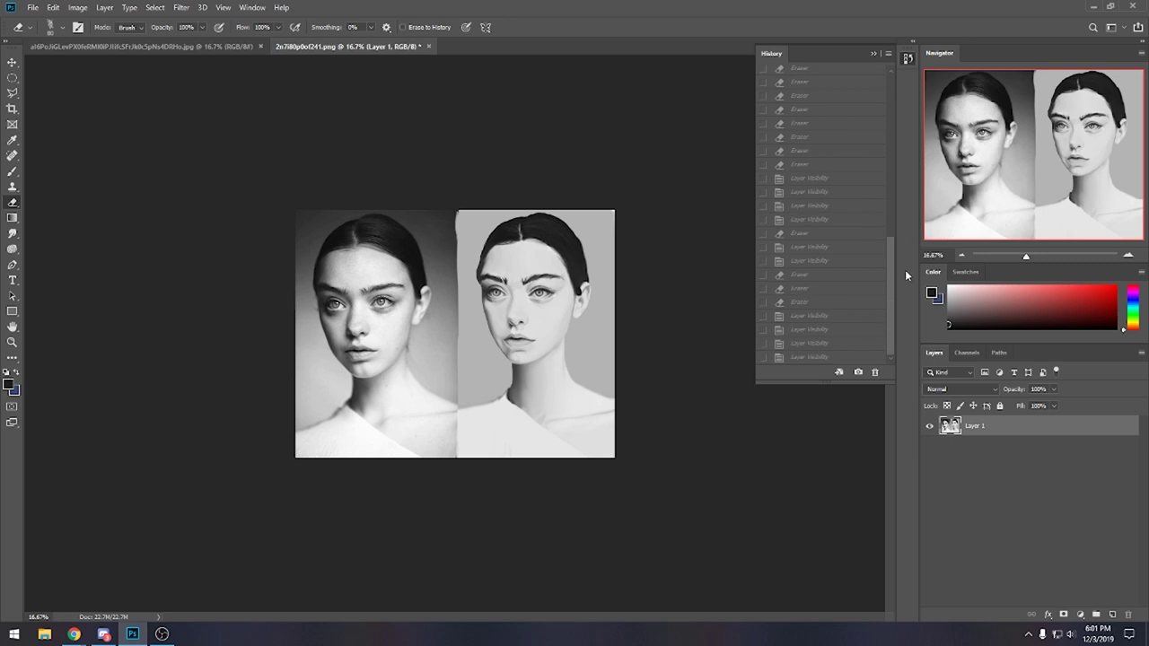
click(817, 358)
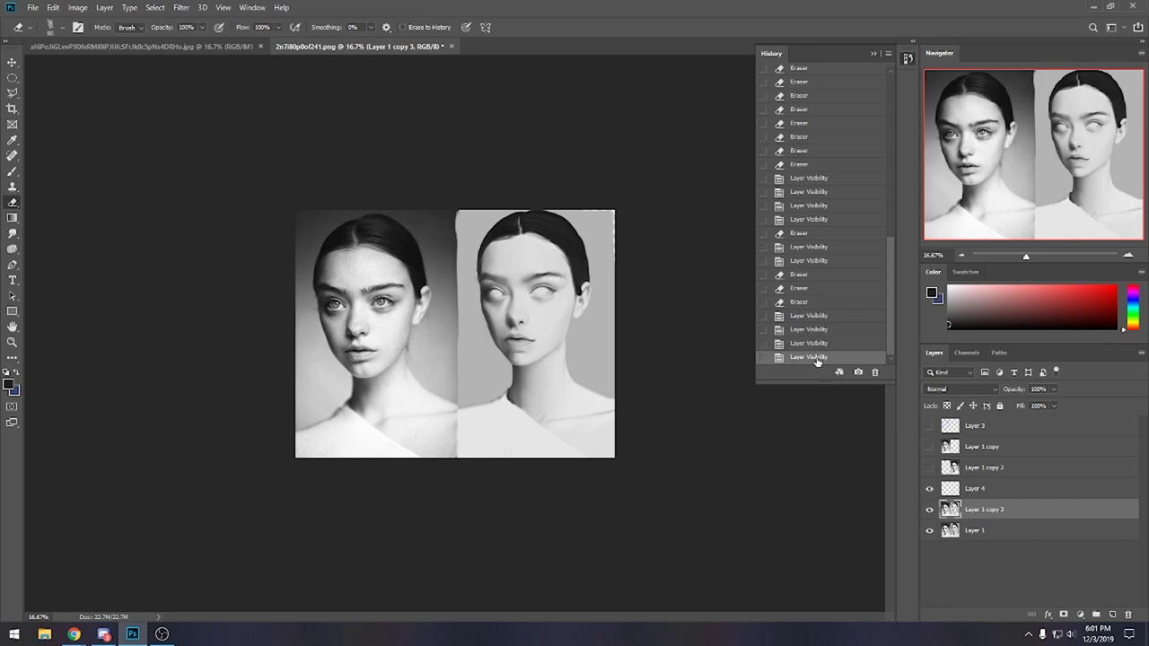
Collapse the History panel, then show and select Layer 1 copy so the left face gets white eyes.
click(872, 53)
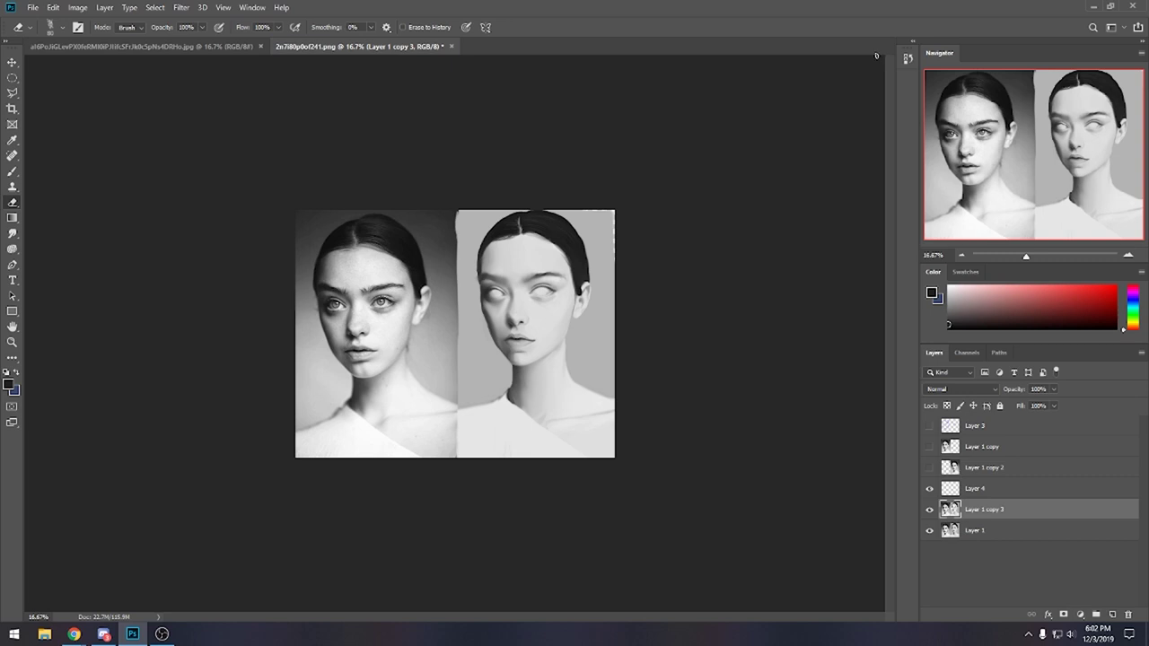
click(928, 448)
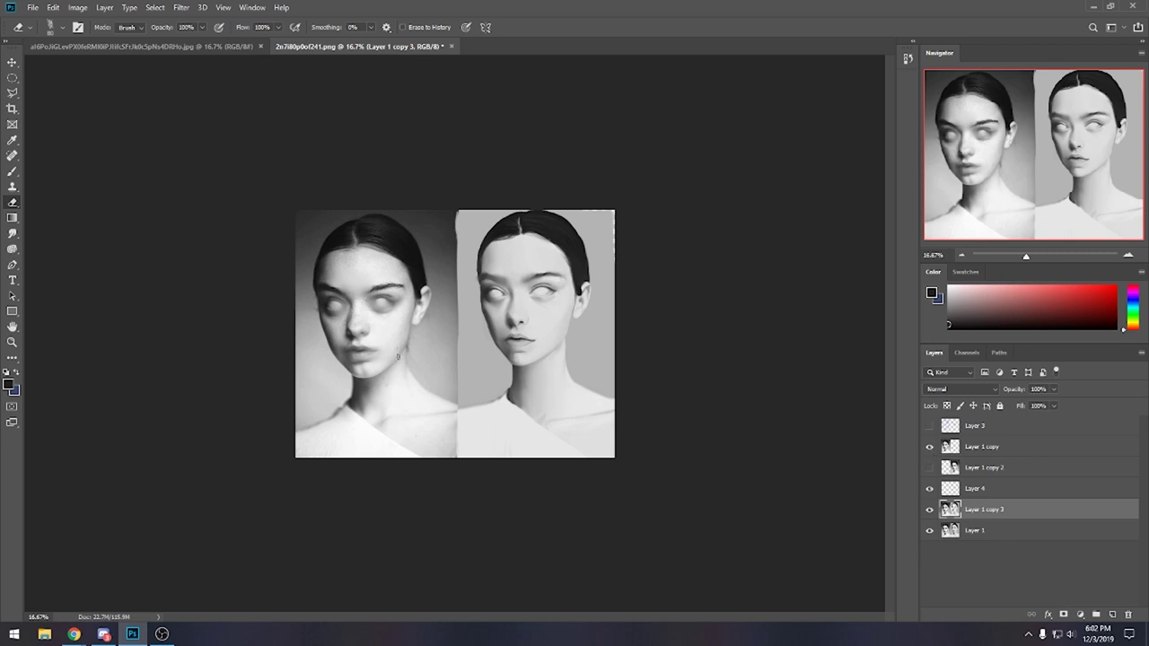
click(980, 446)
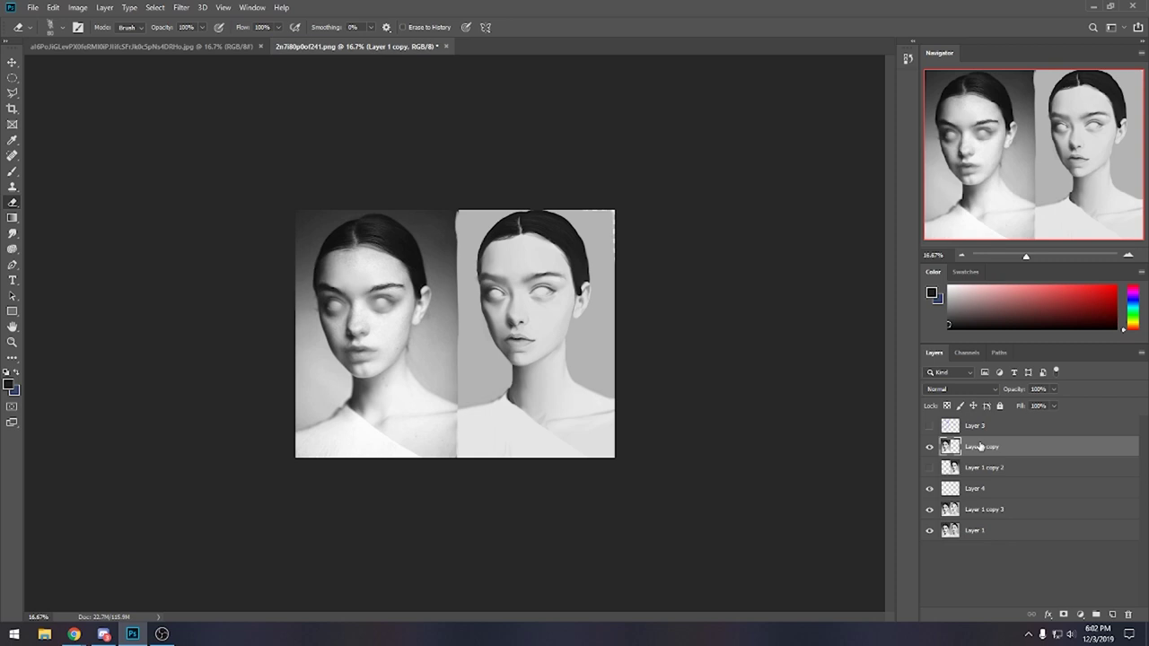
click(12, 233)
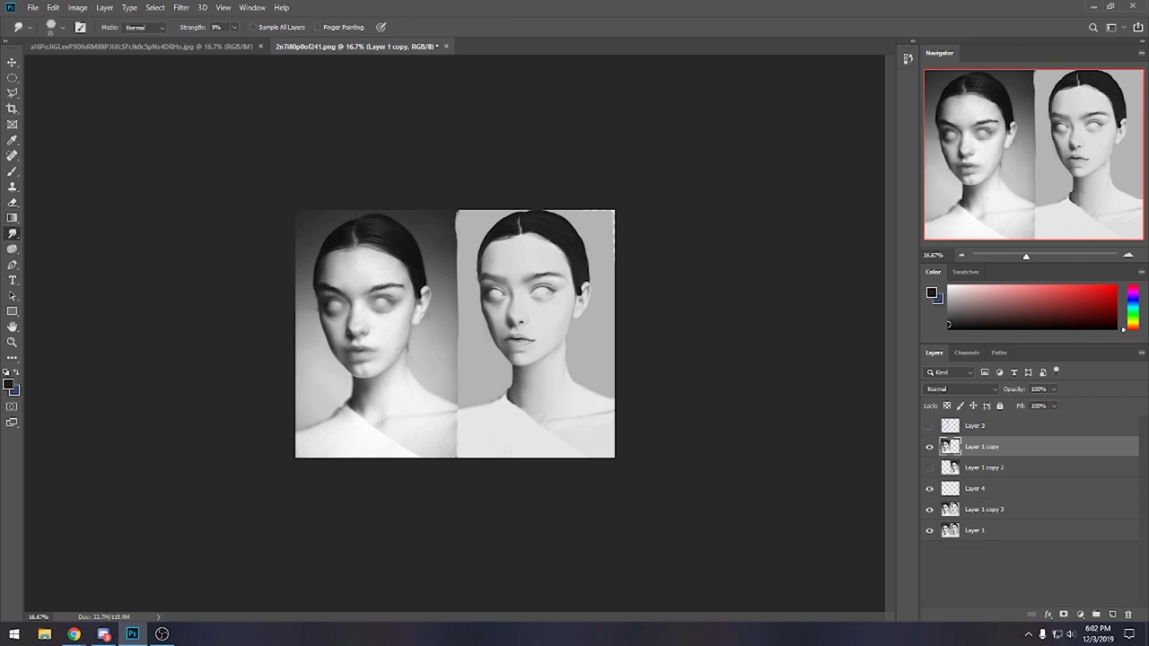
Smudge the left face's eyes, cheeks, mouth and chin into a smooth, featureless blur.
mouse_move(344, 296)
mouse_down()
mouse_move(358, 357)
mouse_move(325, 312)
mouse_move(349, 348)
mouse_move(331, 293)
mouse_move(375, 372)
mouse_move(351, 286)
mouse_move(377, 349)
mouse_move(369, 304)
mouse_move(353, 278)
mouse_move(345, 271)
mouse_move(379, 354)
mouse_move(350, 283)
mouse_move(365, 332)
mouse_move(339, 285)
mouse_move(374, 368)
mouse_move(346, 278)
mouse_move(336, 278)
mouse_move(356, 340)
mouse_move(334, 273)
mouse_move(368, 345)
mouse_move(329, 271)
mouse_move(354, 329)
mouse_move(324, 271)
mouse_move(321, 292)
mouse_move(333, 294)
mouse_move(323, 269)
mouse_move(330, 331)
mouse_move(326, 267)
mouse_move(349, 327)
mouse_move(333, 271)
mouse_move(336, 319)
mouse_move(340, 274)
mouse_move(333, 282)
mouse_move(352, 290)
mouse_move(338, 278)
mouse_move(338, 299)
mouse_move(365, 285)
mouse_move(344, 271)
mouse_move(361, 317)
mouse_move(344, 270)
mouse_up()
mouse_move(421, 333)
mouse_down()
mouse_move(300, 239)
mouse_move(364, 368)
mouse_move(353, 305)
mouse_move(369, 368)
mouse_move(359, 351)
mouse_move(375, 349)
mouse_move(375, 367)
mouse_move(405, 270)
mouse_move(391, 327)
mouse_move(348, 196)
mouse_move(396, 284)
mouse_move(385, 300)
mouse_move(433, 278)
mouse_up()
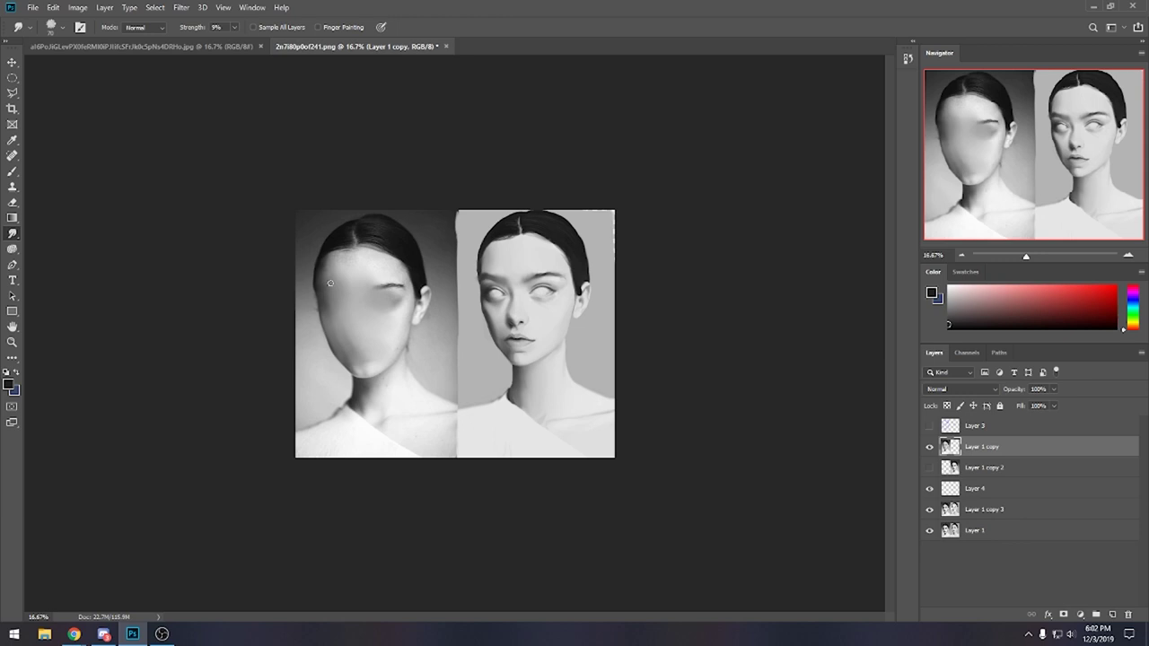
Step the History back to before the smudge strokes, then redo them to compare.
click(907, 59)
scroll(863, 247, up, 1)
scroll(864, 247, up, 10)
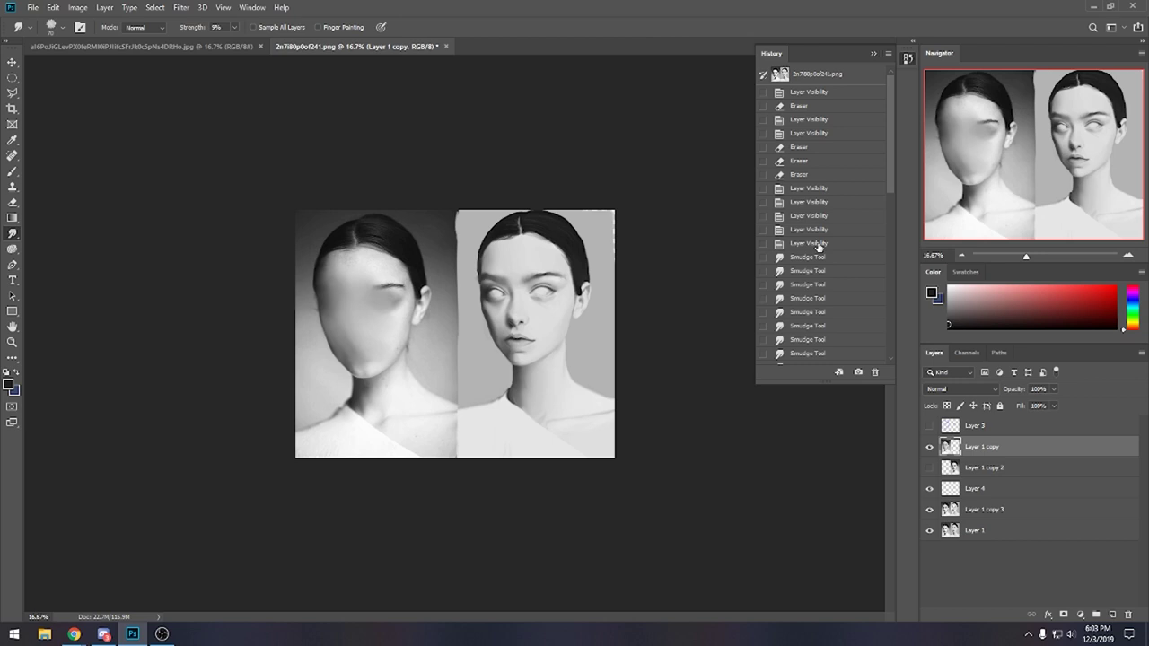
click(818, 244)
scroll(818, 244, down, 10)
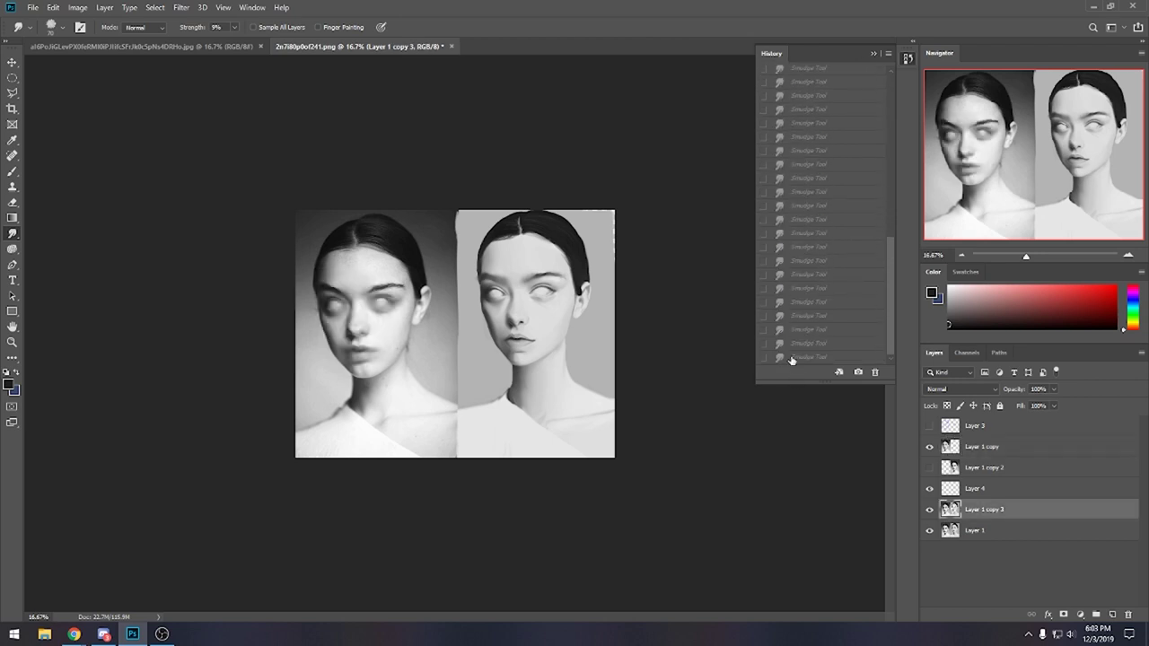
click(822, 302)
Undo the smudging again to restore the white eyes and close the History panel.
scroll(828, 305, up, 5)
scroll(828, 305, up, 2)
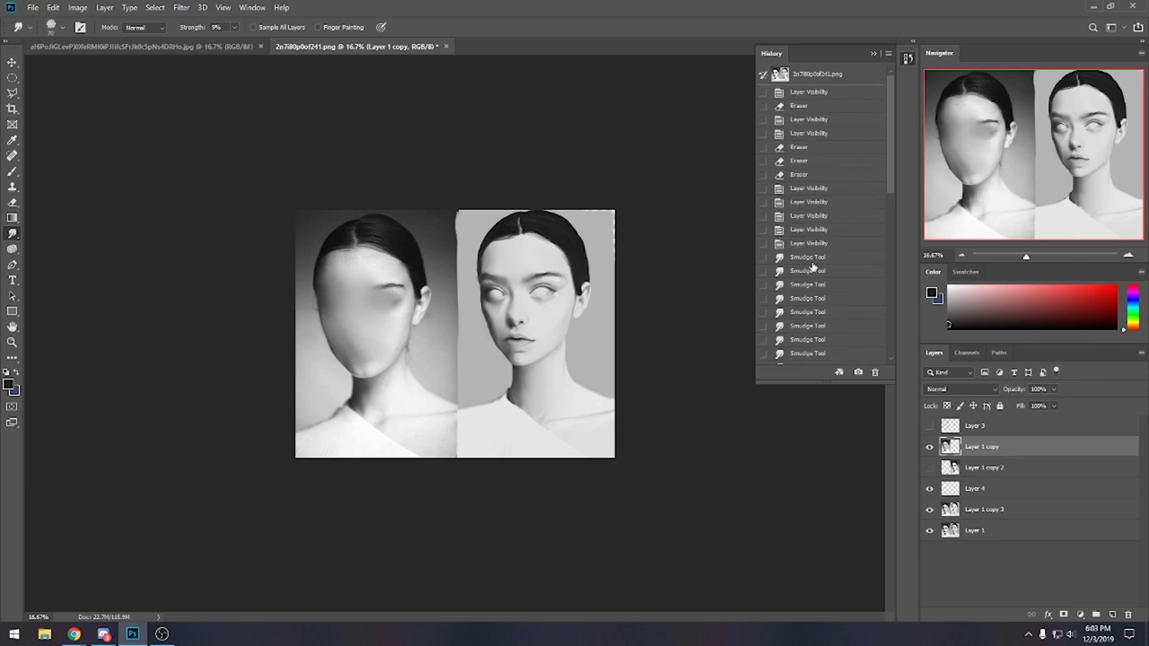
click(811, 244)
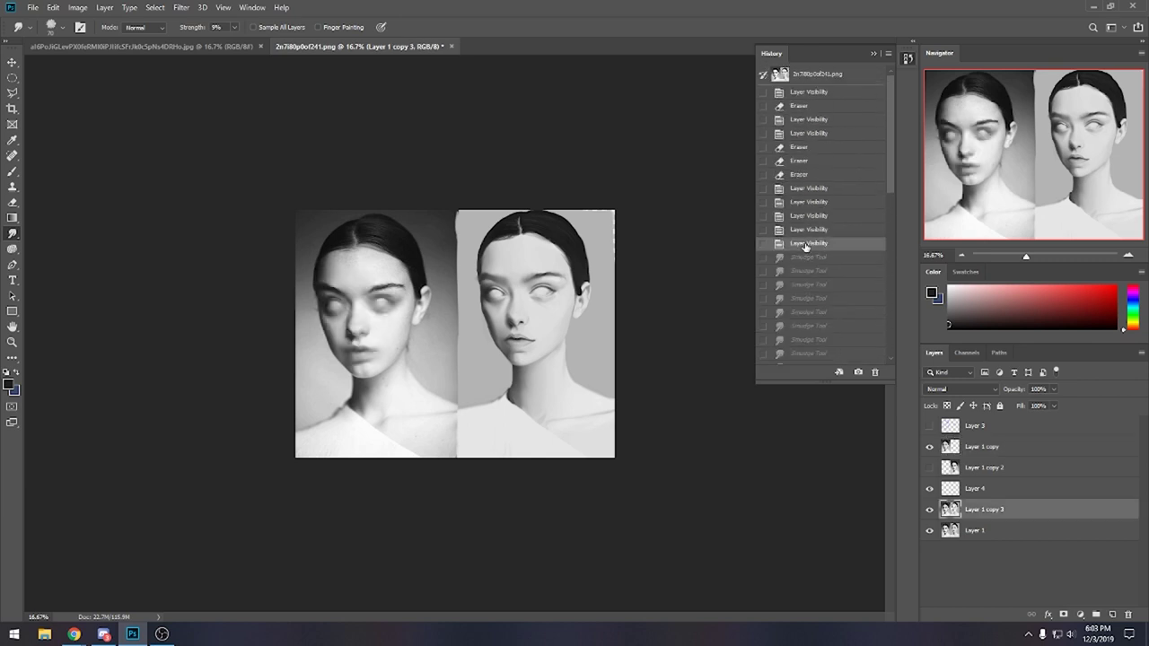
click(873, 55)
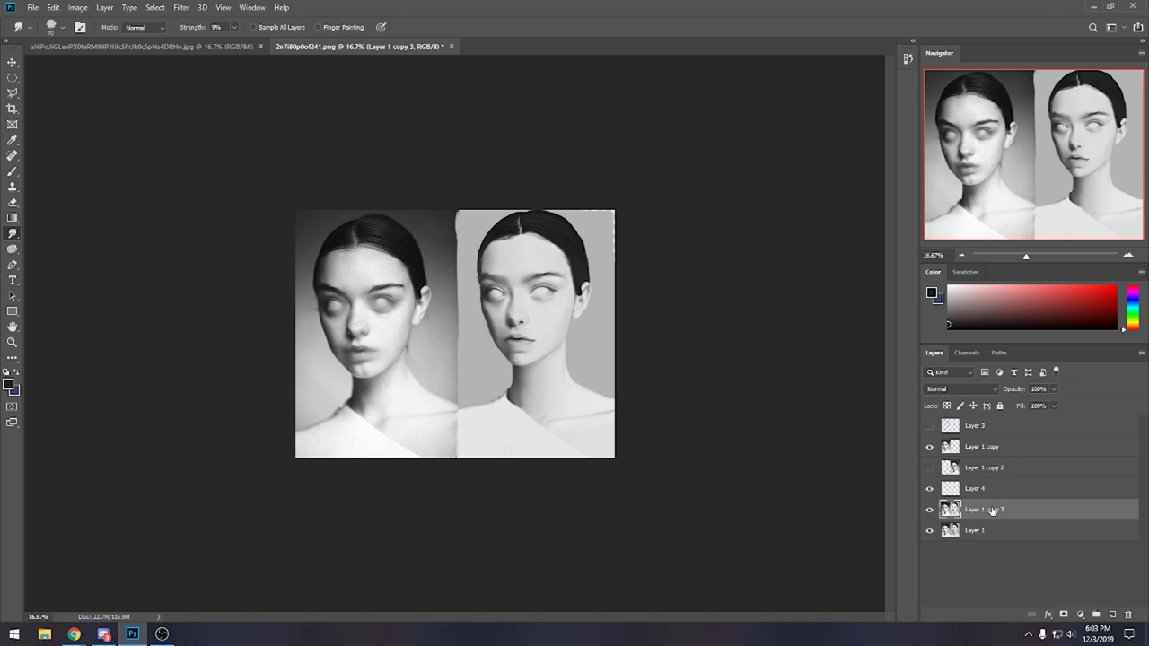
key(b)
key(alt)
Sample a light grey from the left face and merge Layer 4 down into Layer 1 copy 3.
alt+click(528, 353)
key(r)
key(b)
key(alt)
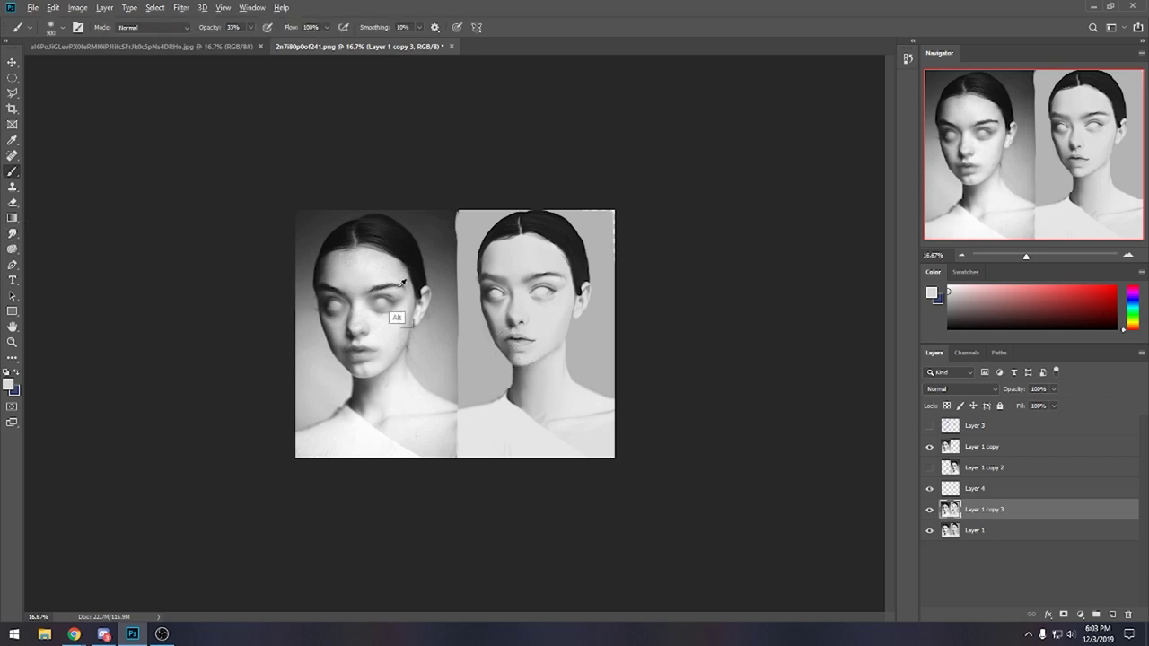
key(r)
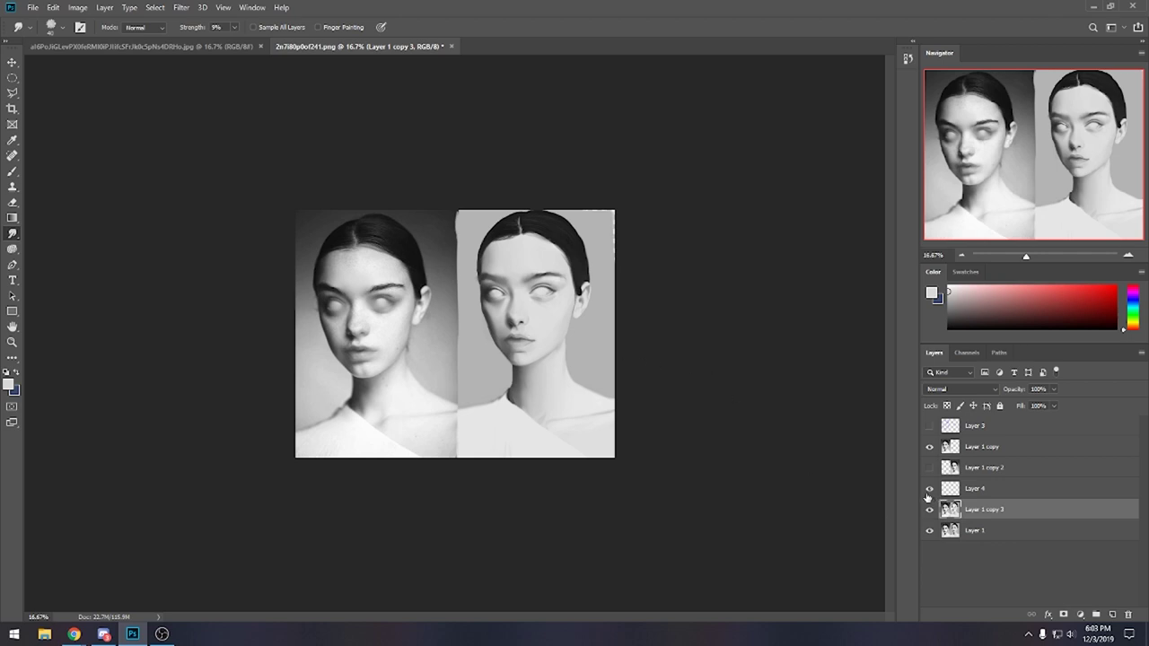
right_click(992, 492)
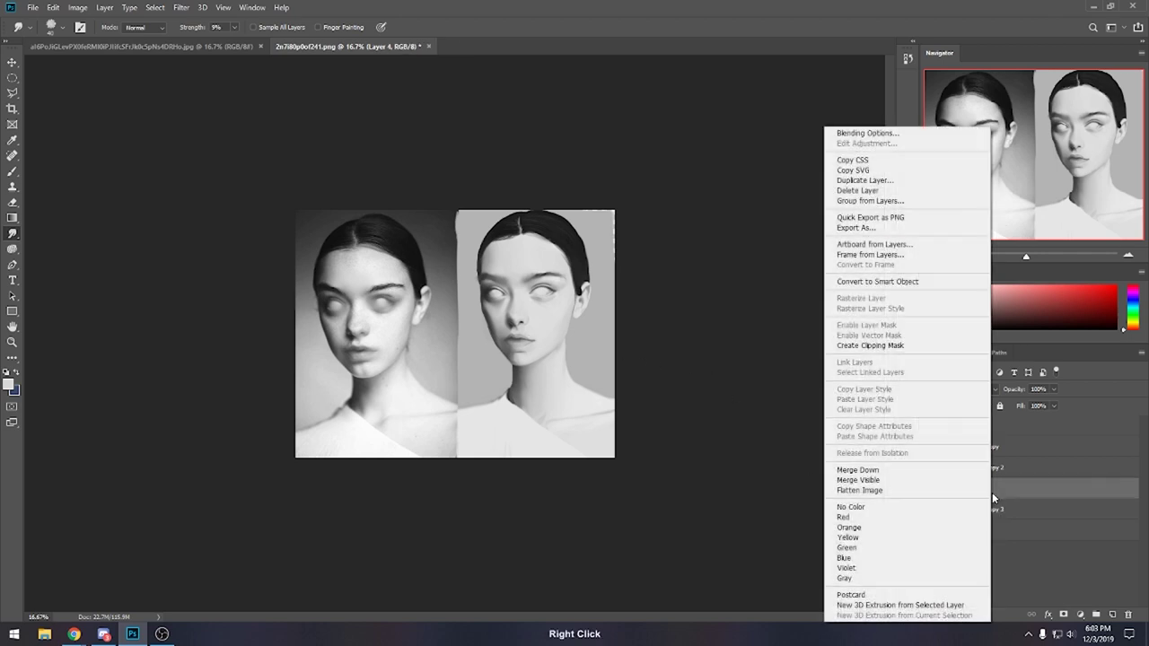
click(920, 473)
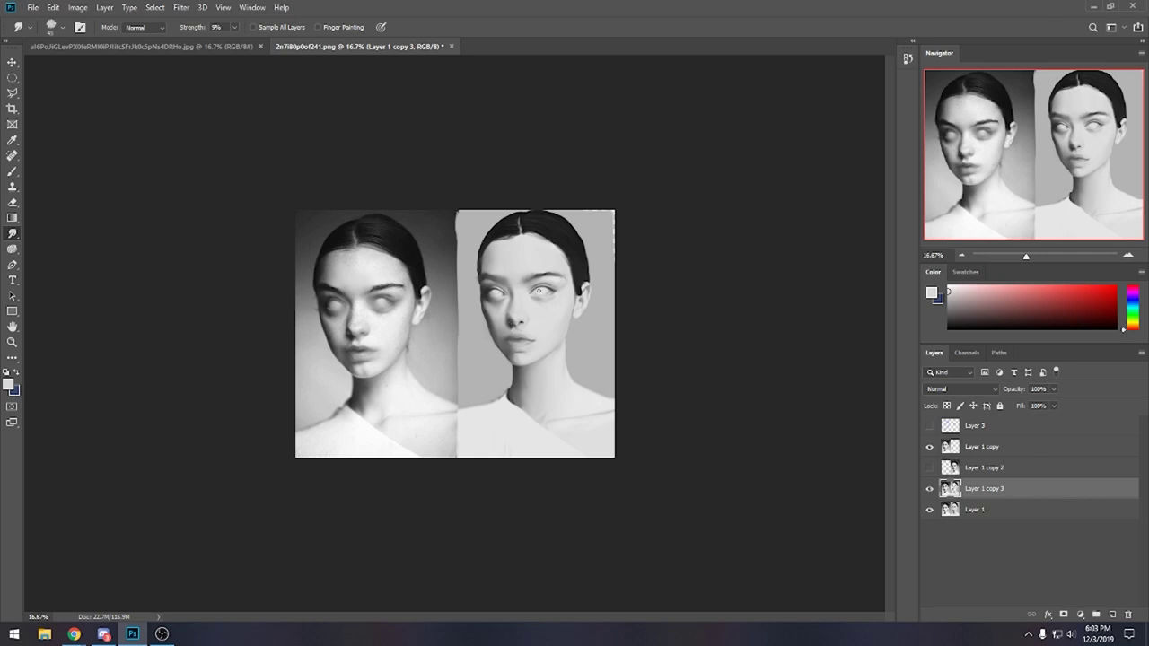
Set the brush to size 400 at 80% opacity, sample the left face, and paint over the right eye.
key(b)
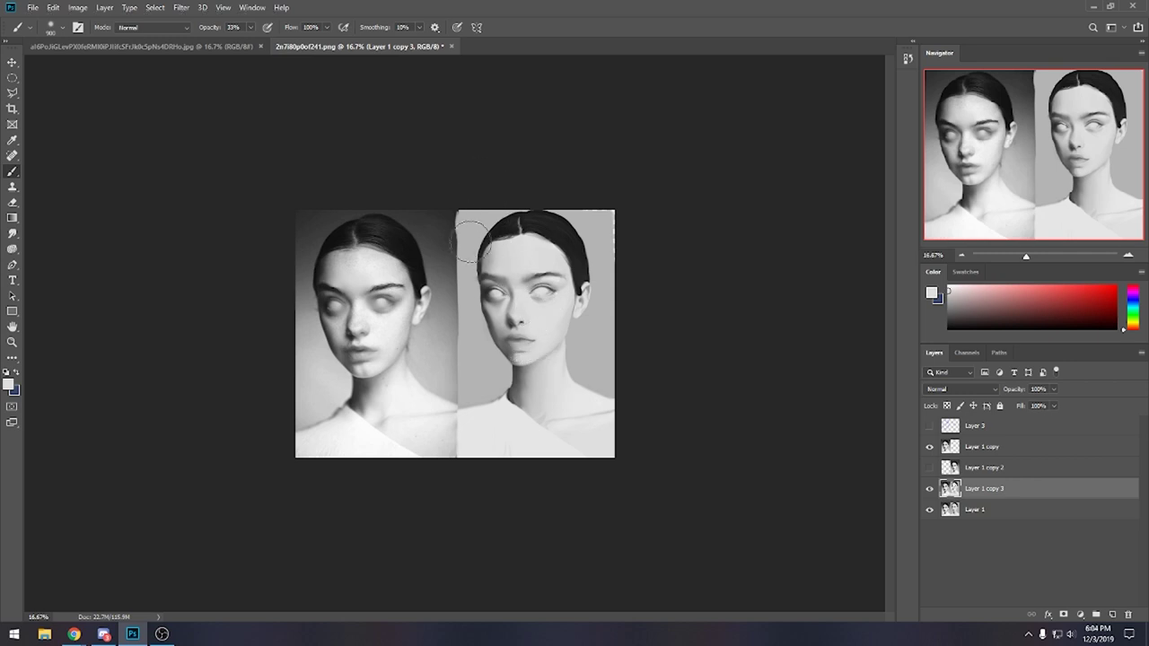
key(bracketleft)
key(bracketleft)
key(bracketleft)
key(bracketleft)
key(bracketleft)
drag(251, 27, 269, 45)
key(bracketleft)
key(bracketleft)
key(bracketright)
key(bracketright)
alt+click(366, 288)
drag(366, 288, 371, 296)
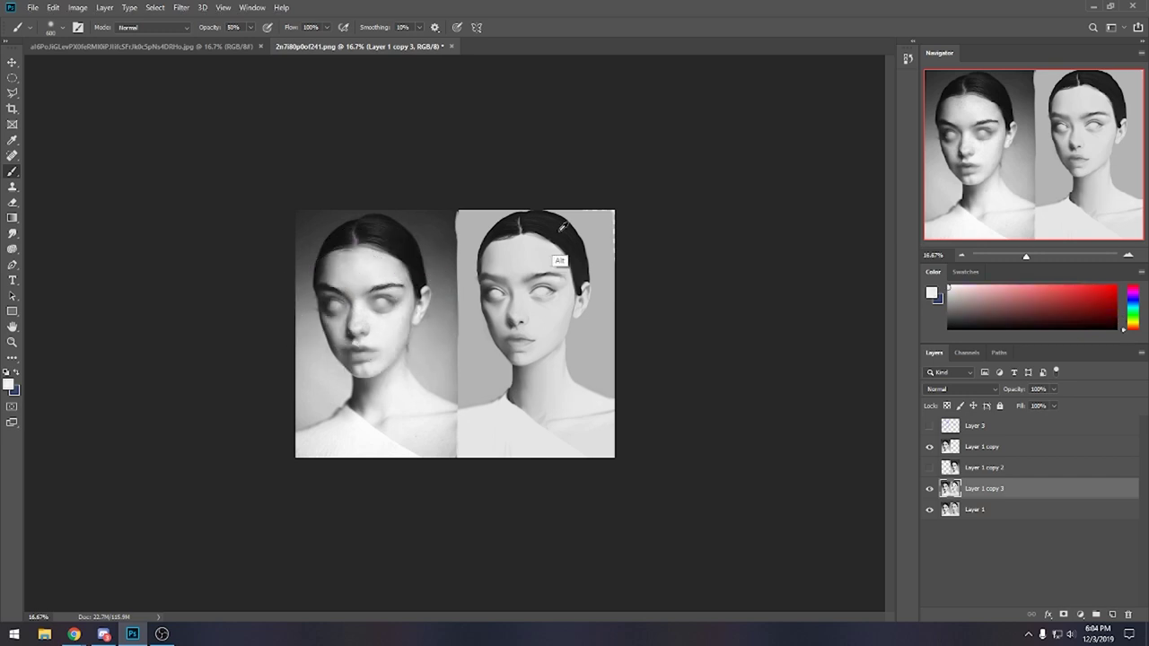
drag(534, 289, 539, 292)
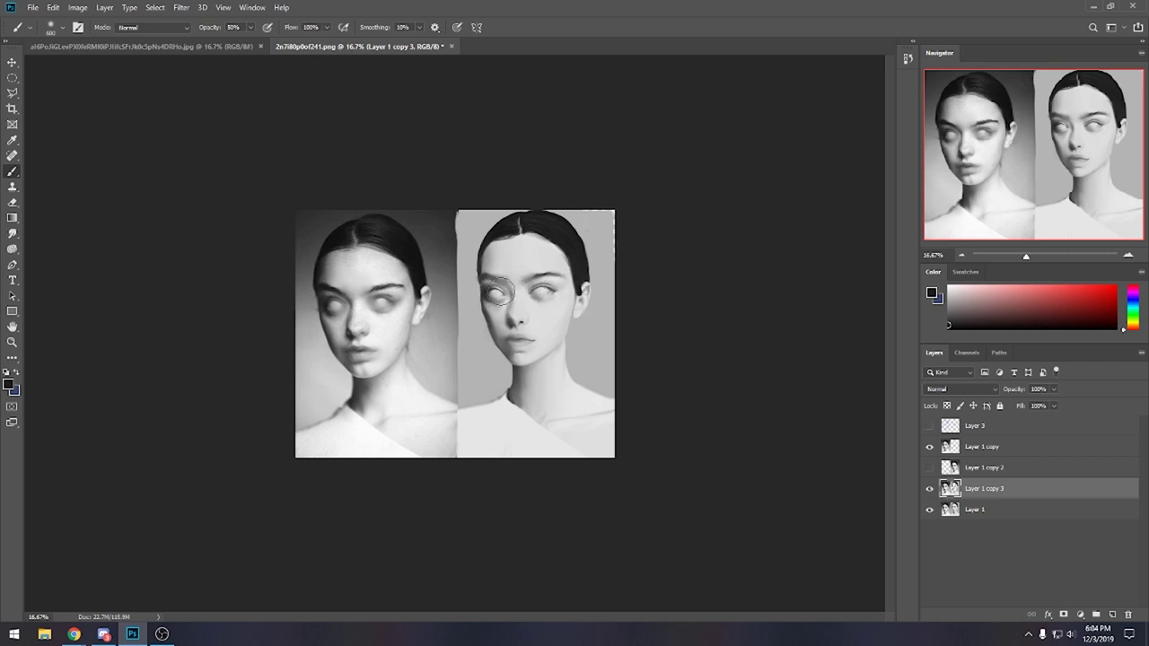
Sample the right eye's colour, set the brush to Darken mode at 30% opacity, then take the Smudge tool.
key(alt)
click(180, 27)
click(149, 83)
key(3)
click(12, 233)
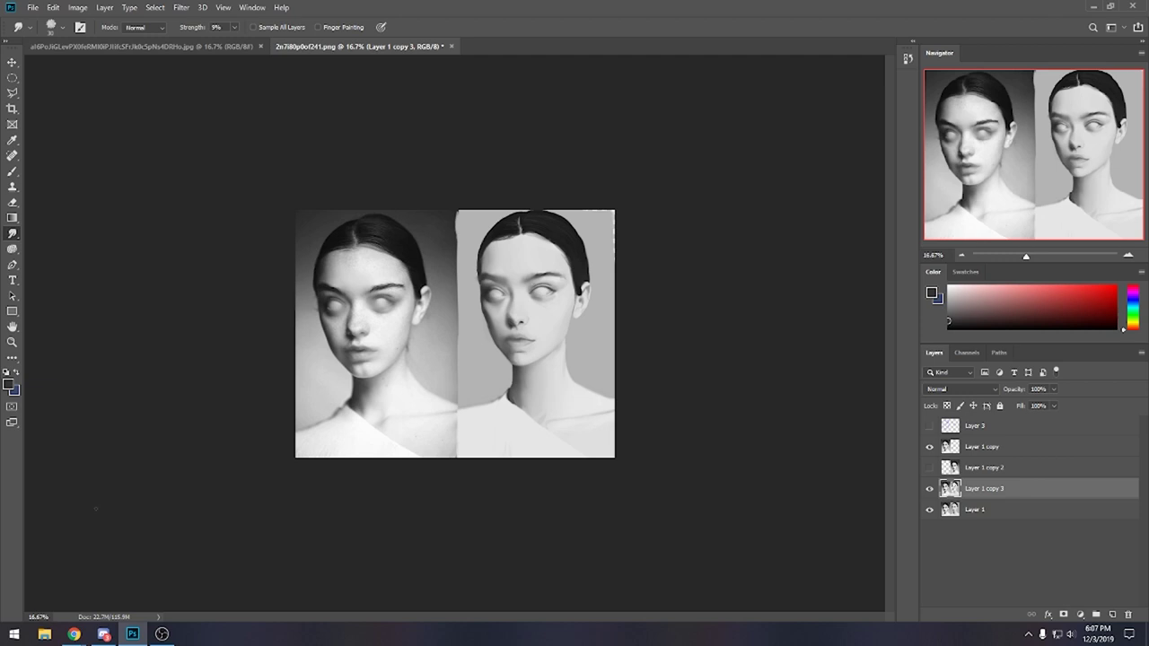
Open a new Chrome window from the taskbar and bring the artist's YouTube channel to the front.
right_click(74, 633)
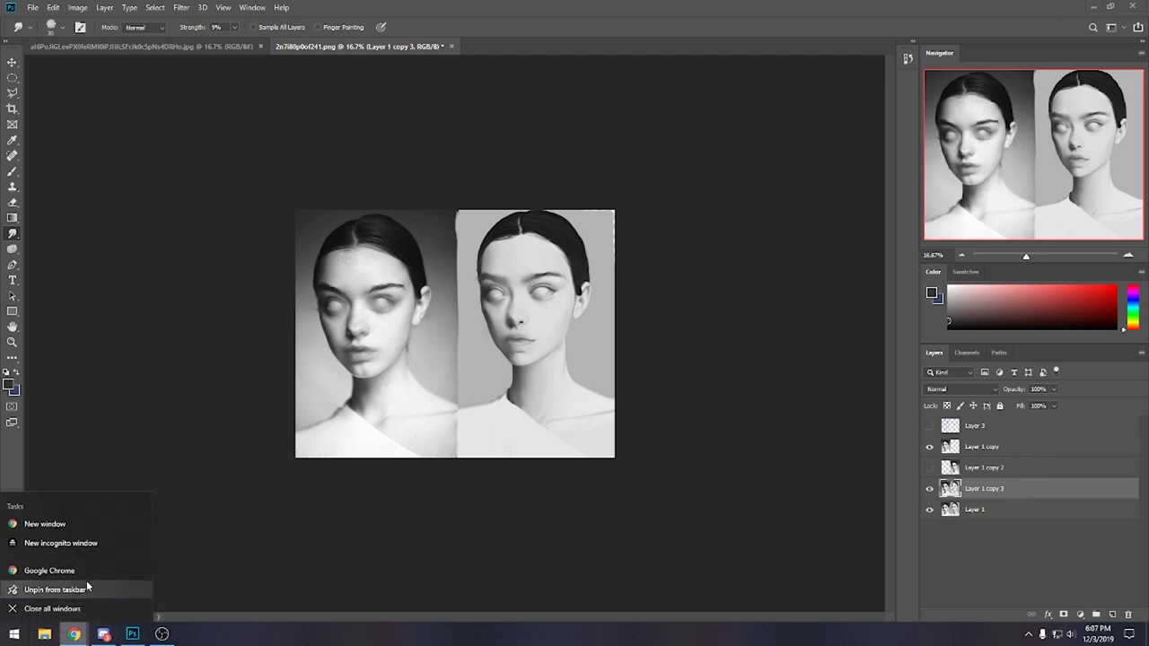
click(83, 524)
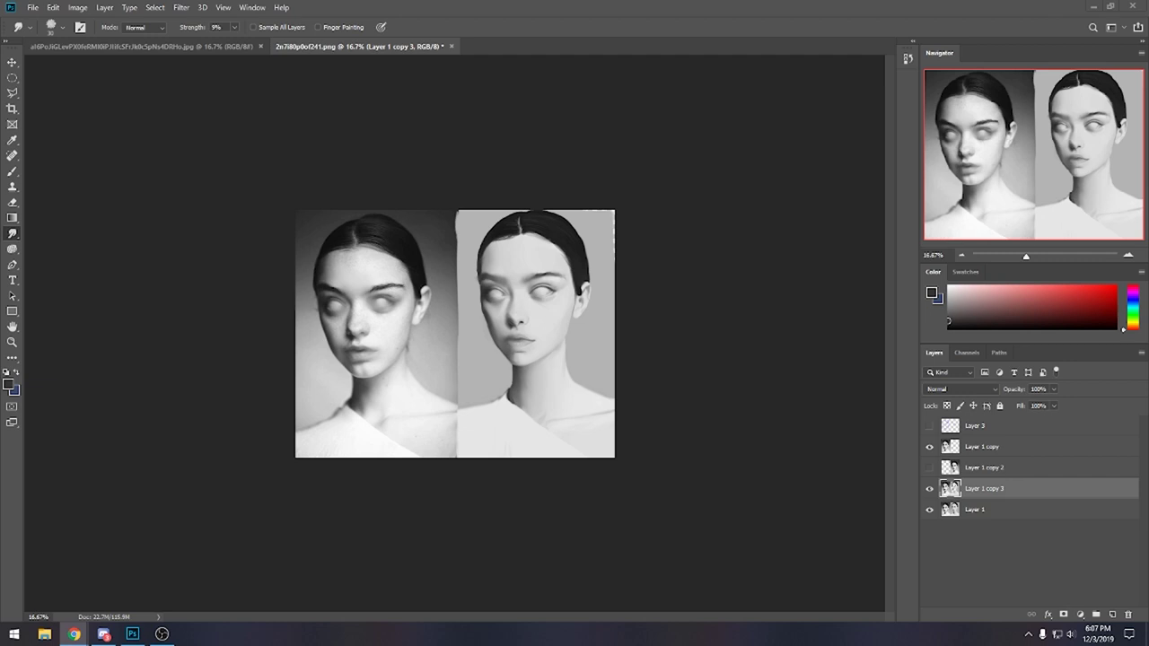
key(alt+Tab)
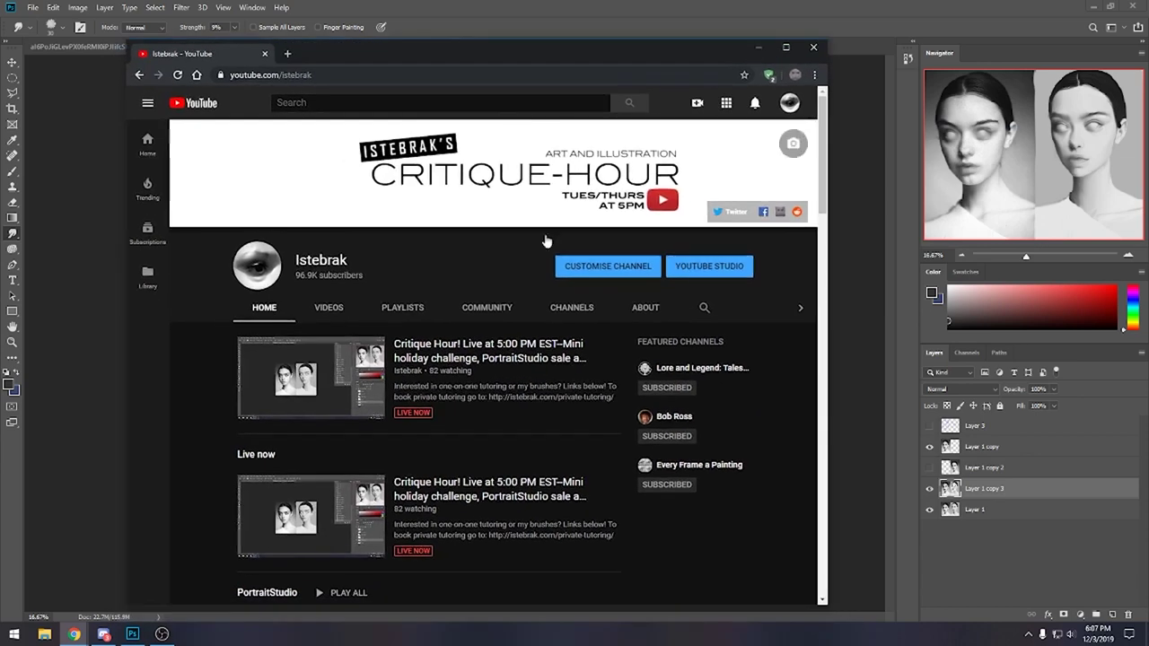
Search the channel for 'lighting' and scroll through the results and back to the top.
click(703, 311)
text(lighting)
key(Return)
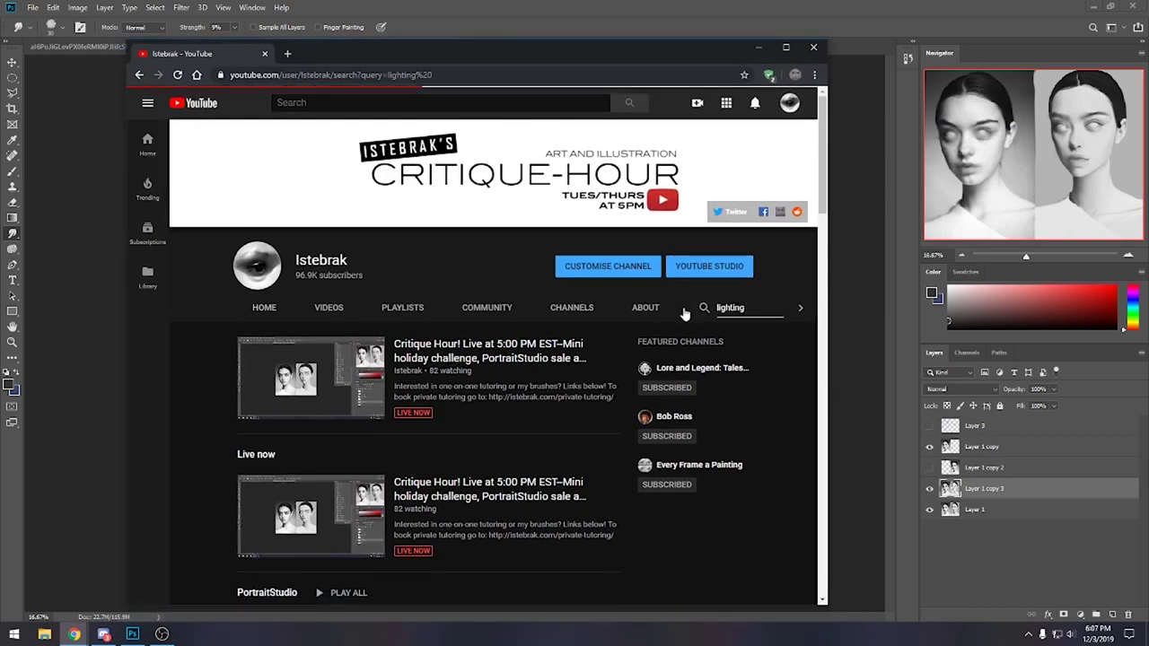
scroll(560, 361, down, 4)
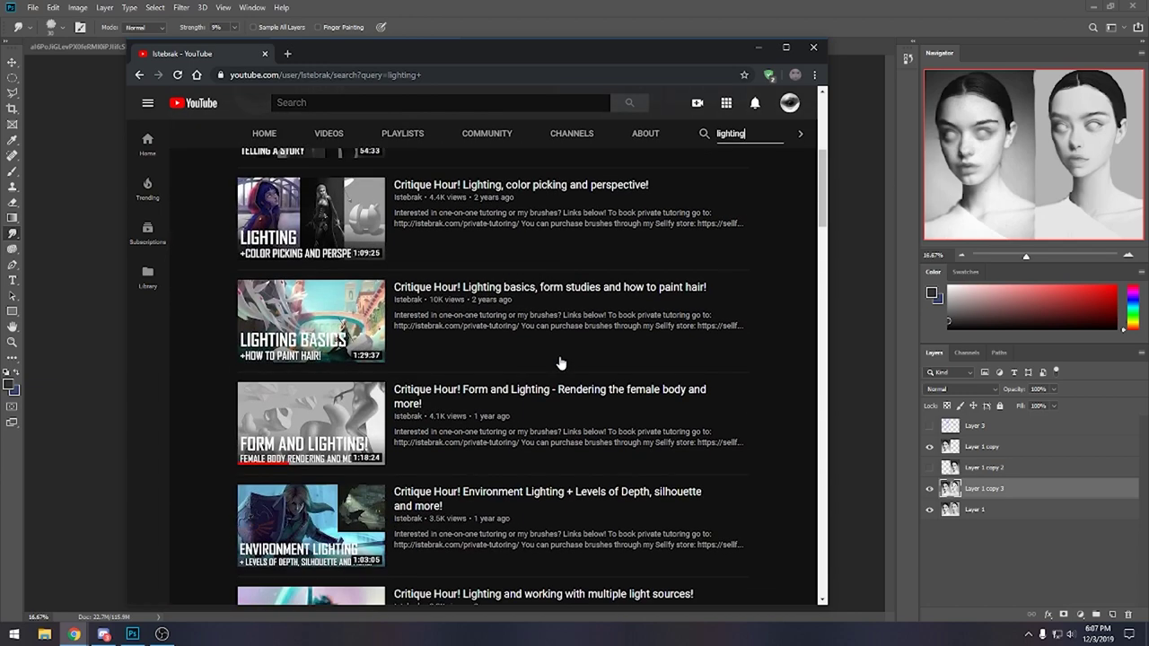
scroll(606, 365, down, 10)
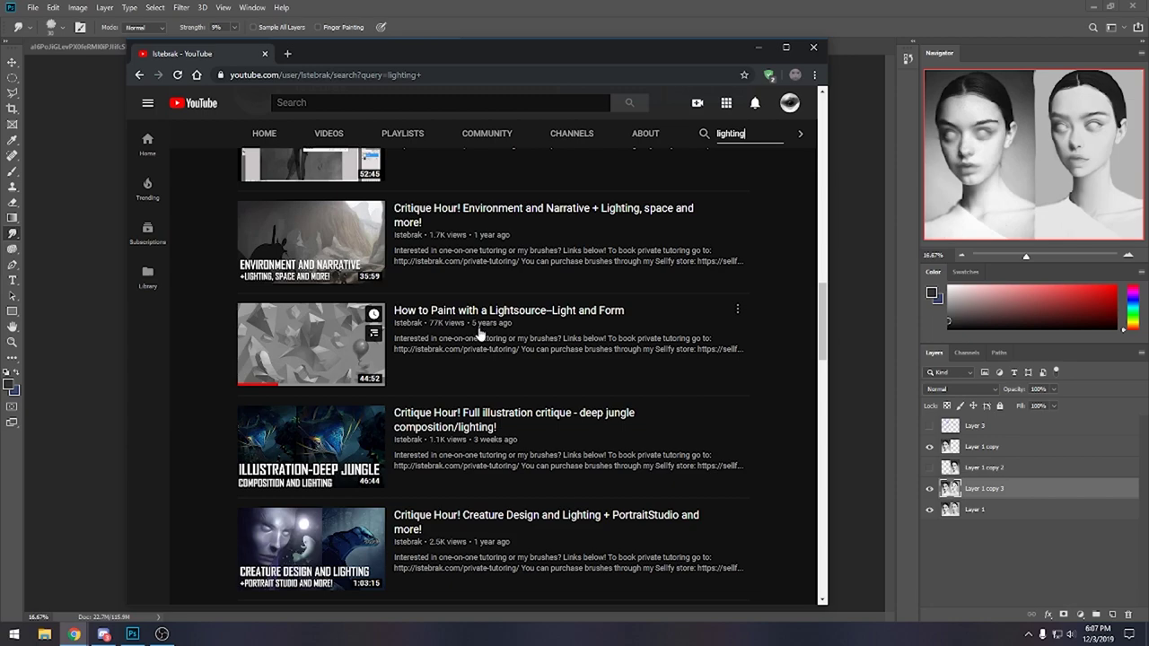
scroll(494, 350, up, 10)
scroll(509, 365, up, 5)
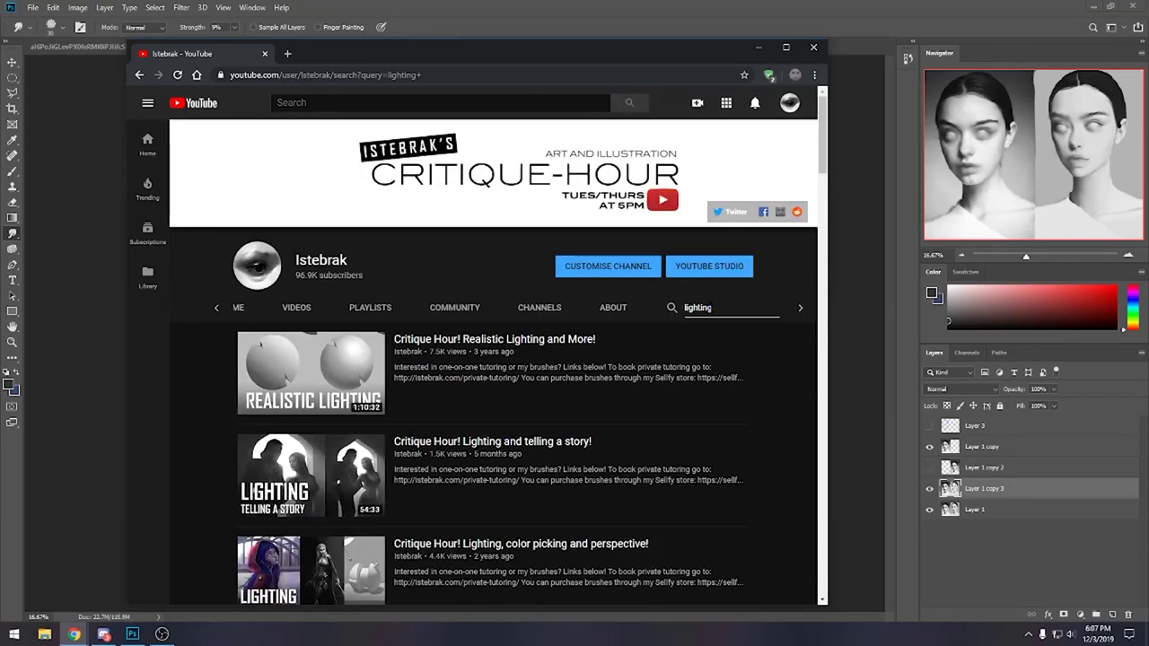
Run a new channel search for 'form study'.
click(616, 312)
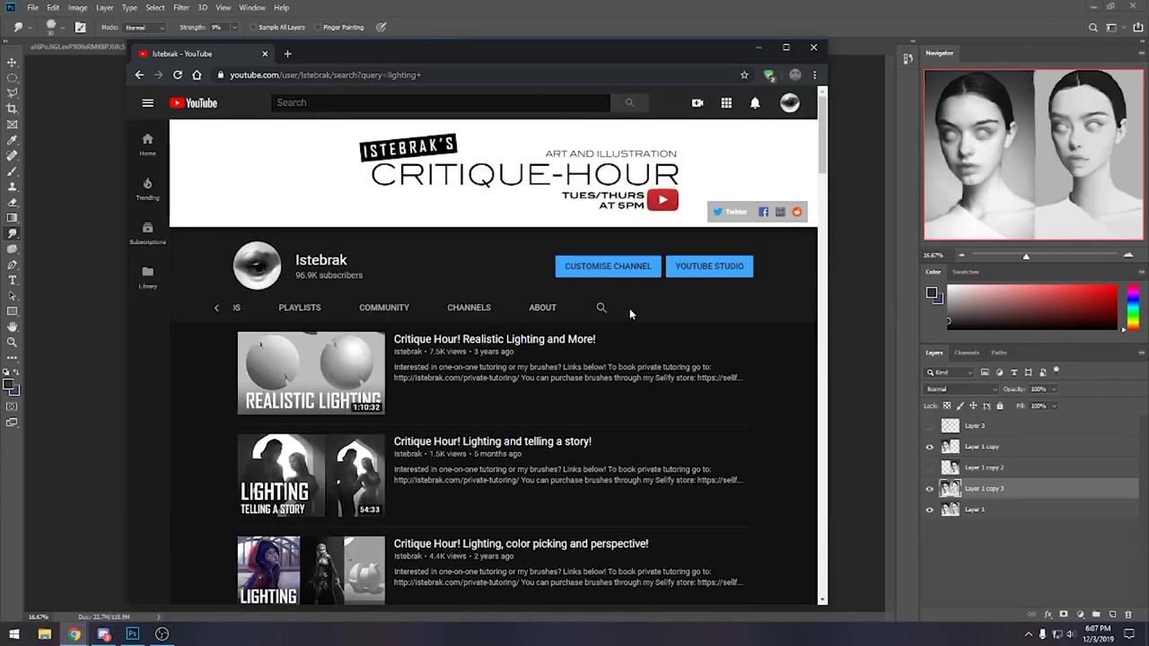
click(609, 311)
click(570, 308)
click(602, 308)
text(study)
key(ctrl+a)
text(form study)
key(Return)
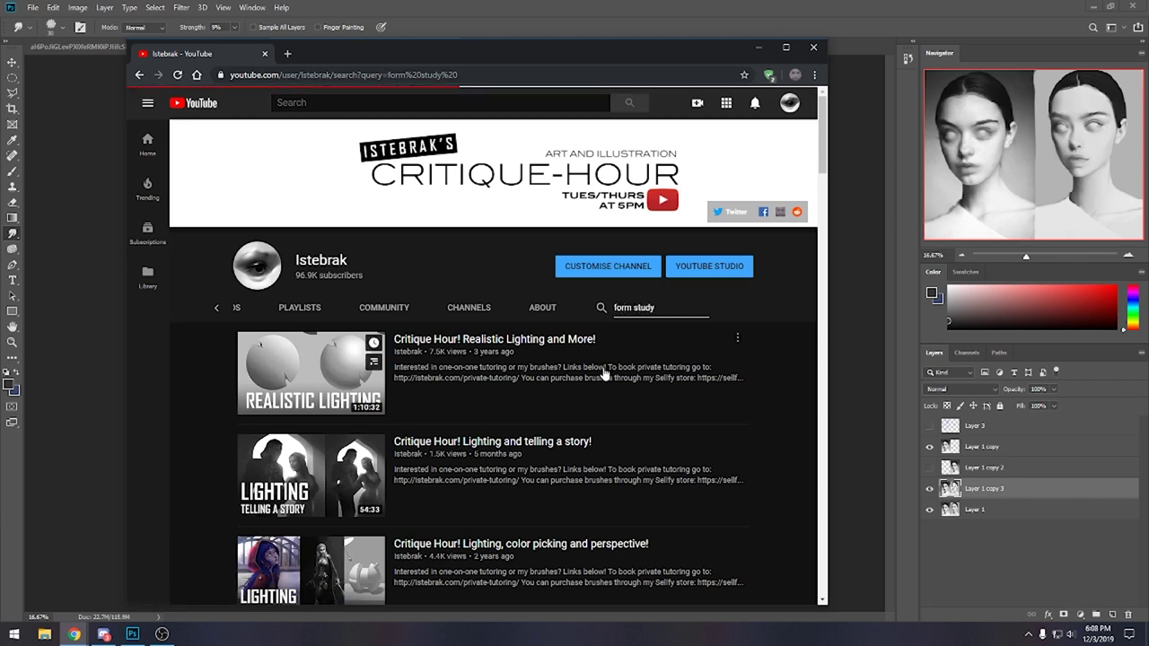
Scroll through the 'form study' results, then close the browser window.
scroll(615, 390, down, 5)
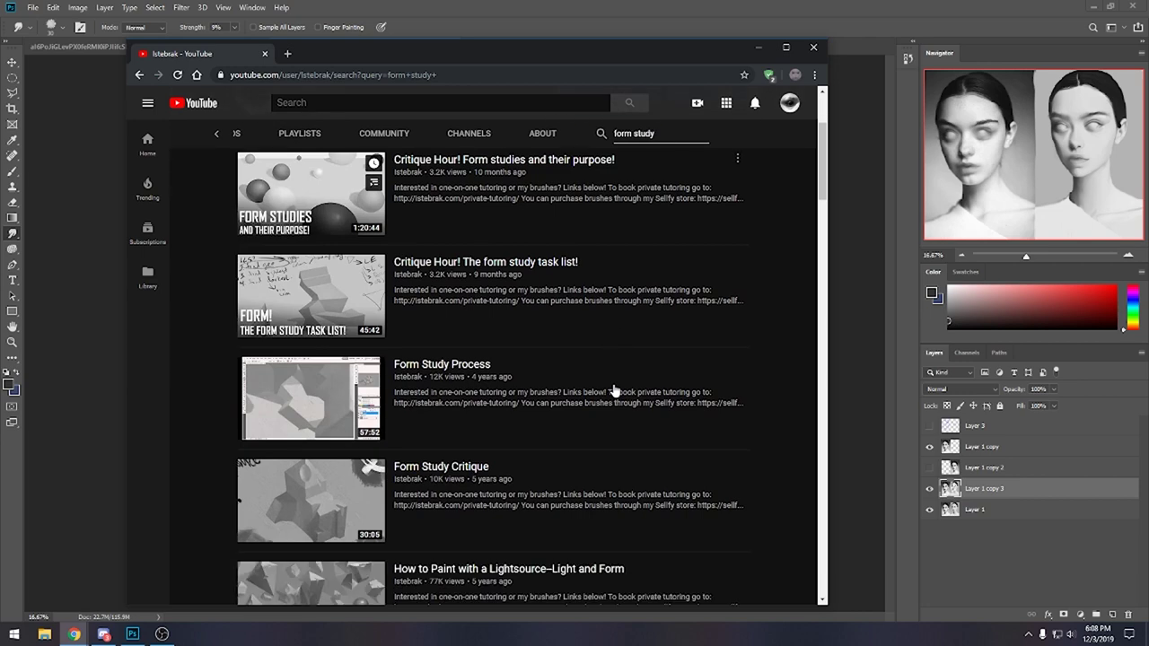
scroll(379, 307, down, 3)
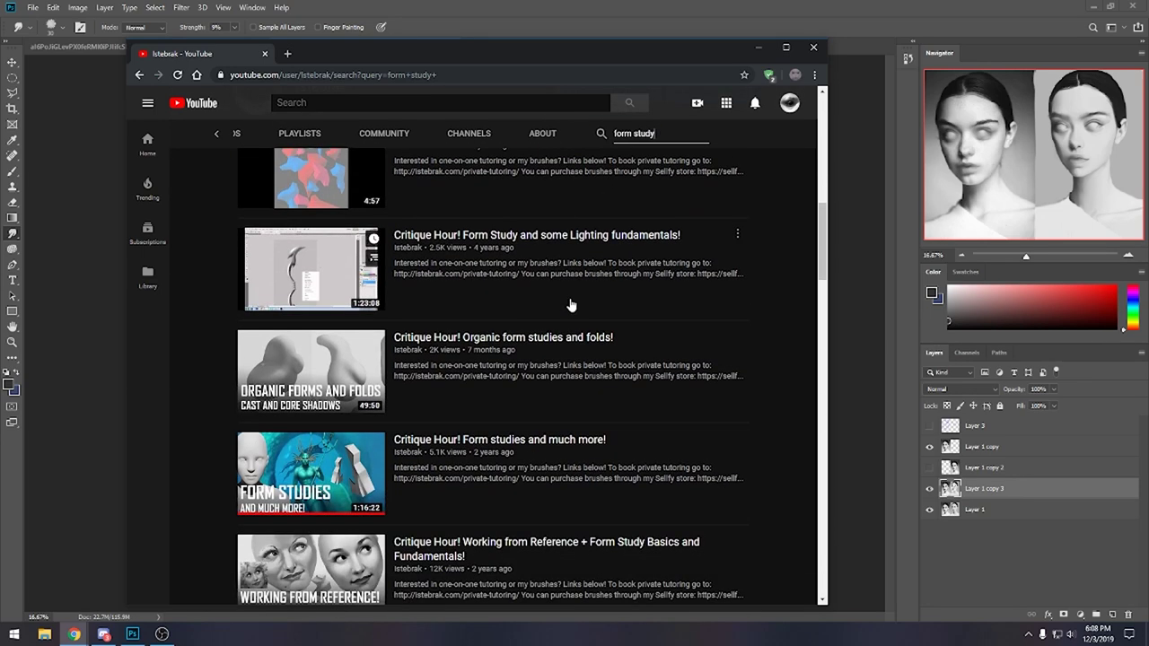
scroll(744, 312, down, 3)
scroll(741, 308, up, 3)
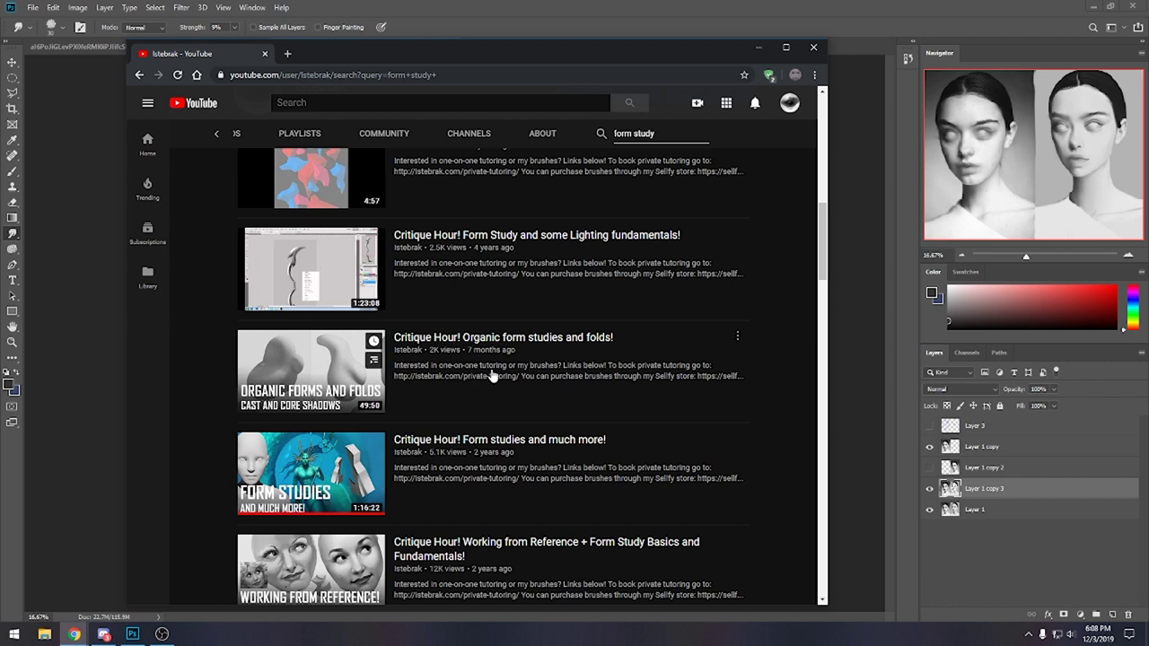
scroll(542, 375, down, 3)
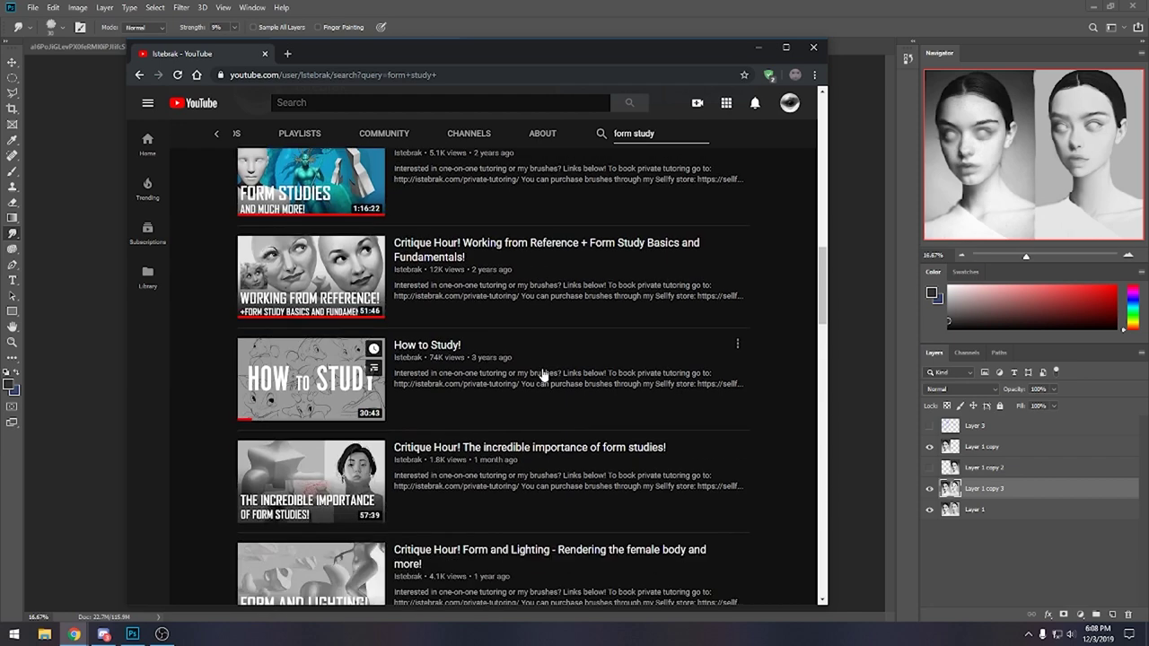
scroll(542, 375, down, 2)
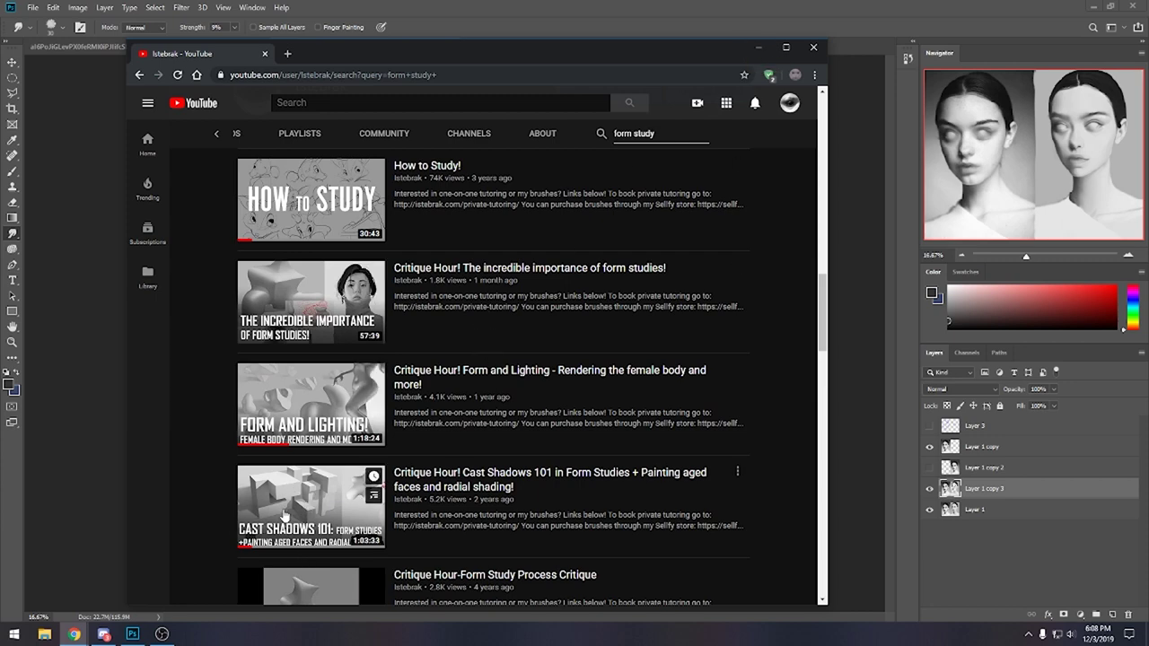
scroll(685, 303, down, 3)
scroll(684, 304, down, 6)
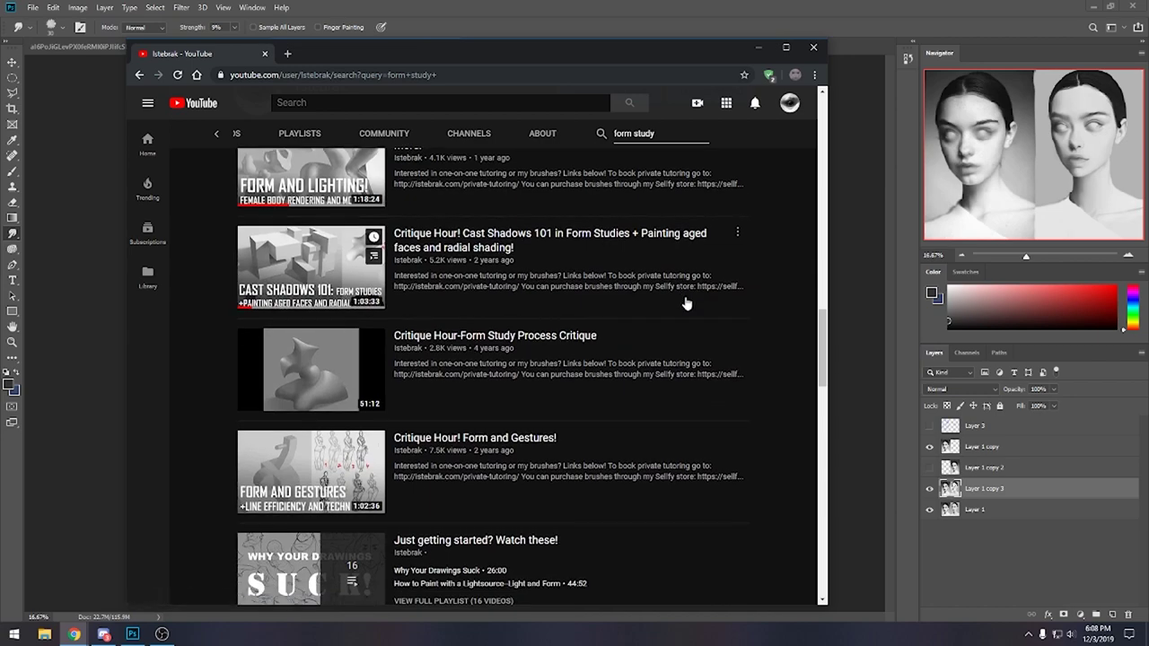
scroll(685, 301, down, 7)
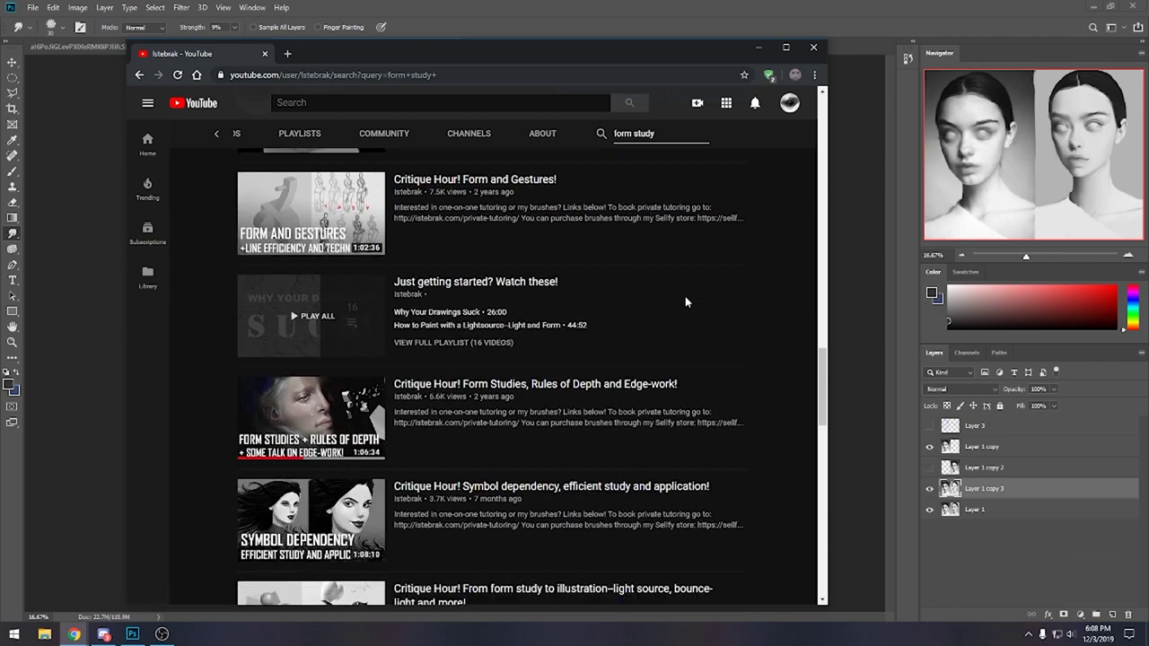
scroll(679, 304, up, 15)
scroll(679, 303, up, 2)
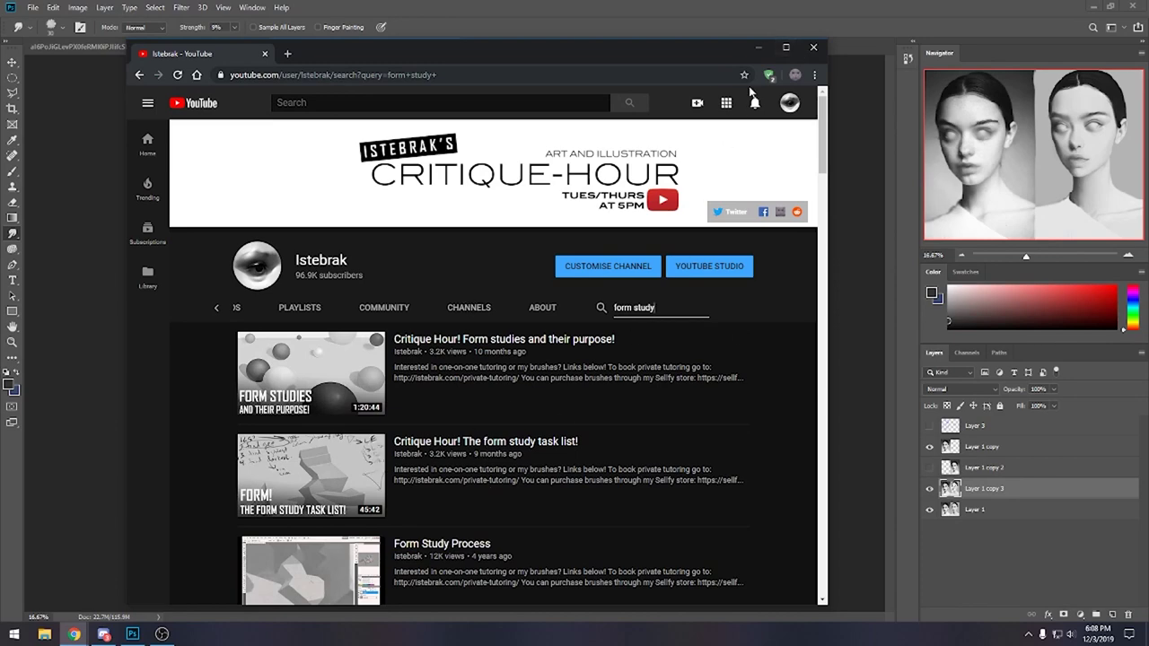
click(814, 46)
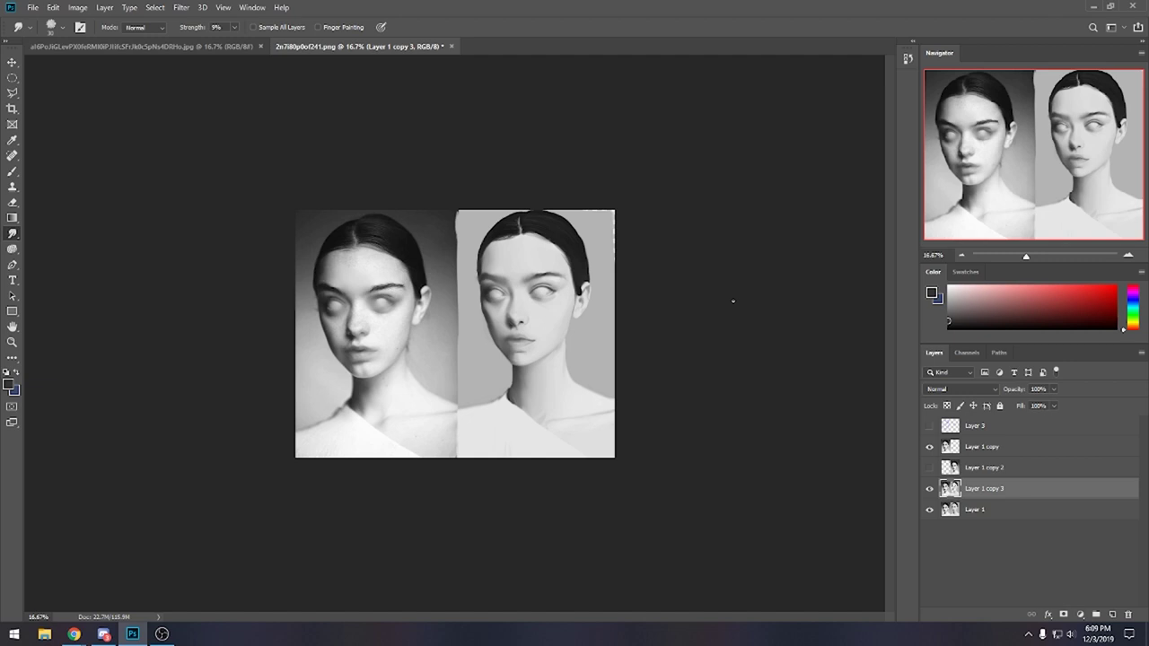
Revert the document to its original opened-file snapshot in the History panel.
click(907, 58)
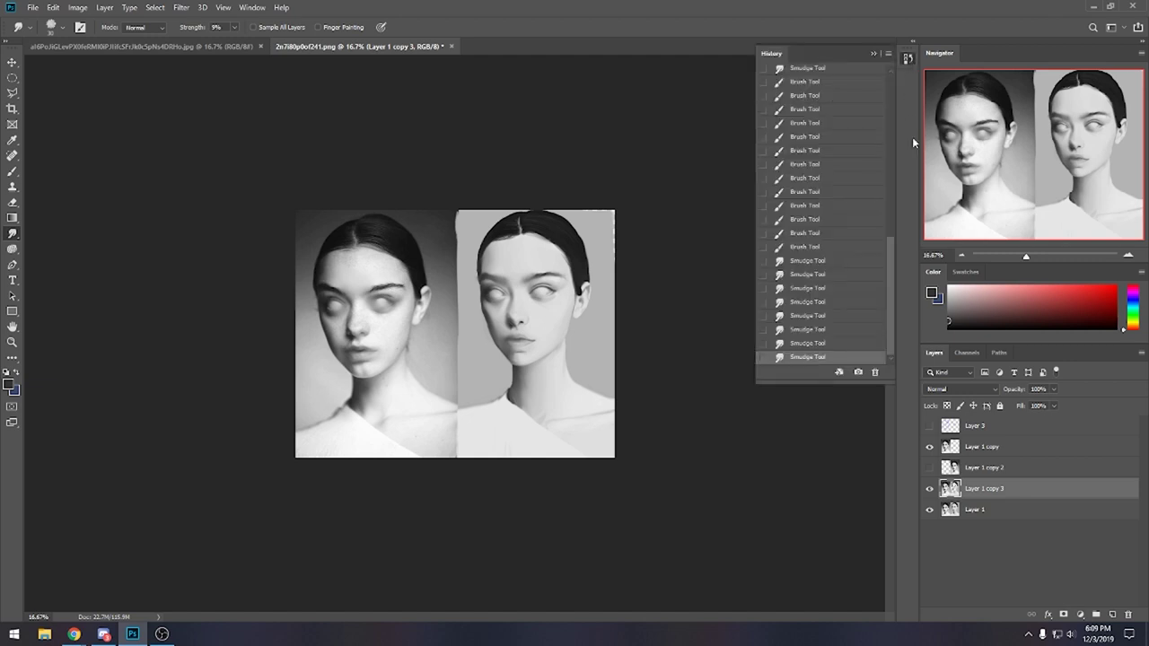
drag(888, 248, 889, 81)
click(813, 75)
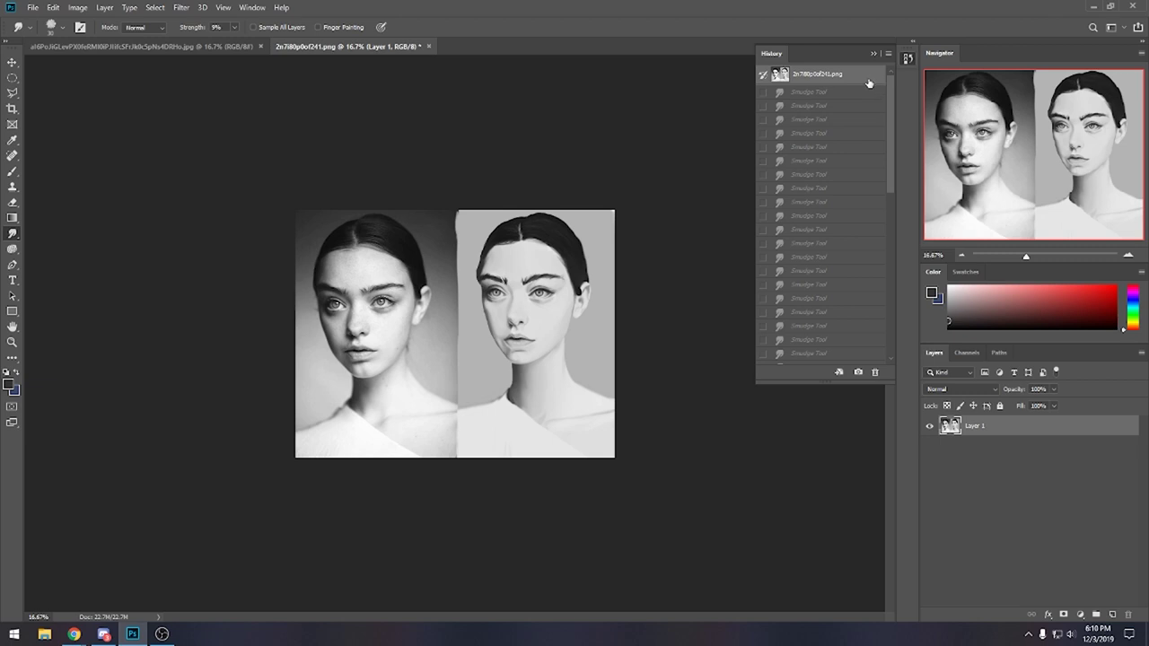
Jump to the last Smudge Tool history state to restore the white-eyed, five-layer painting.
drag(894, 98, 908, 292)
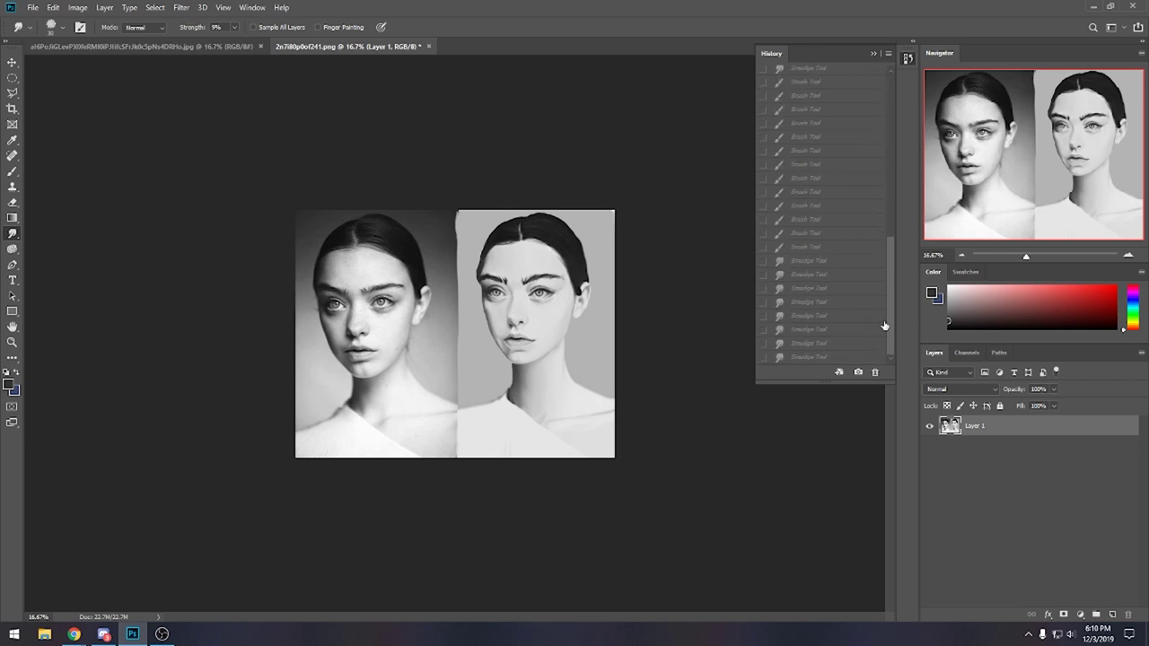
click(816, 361)
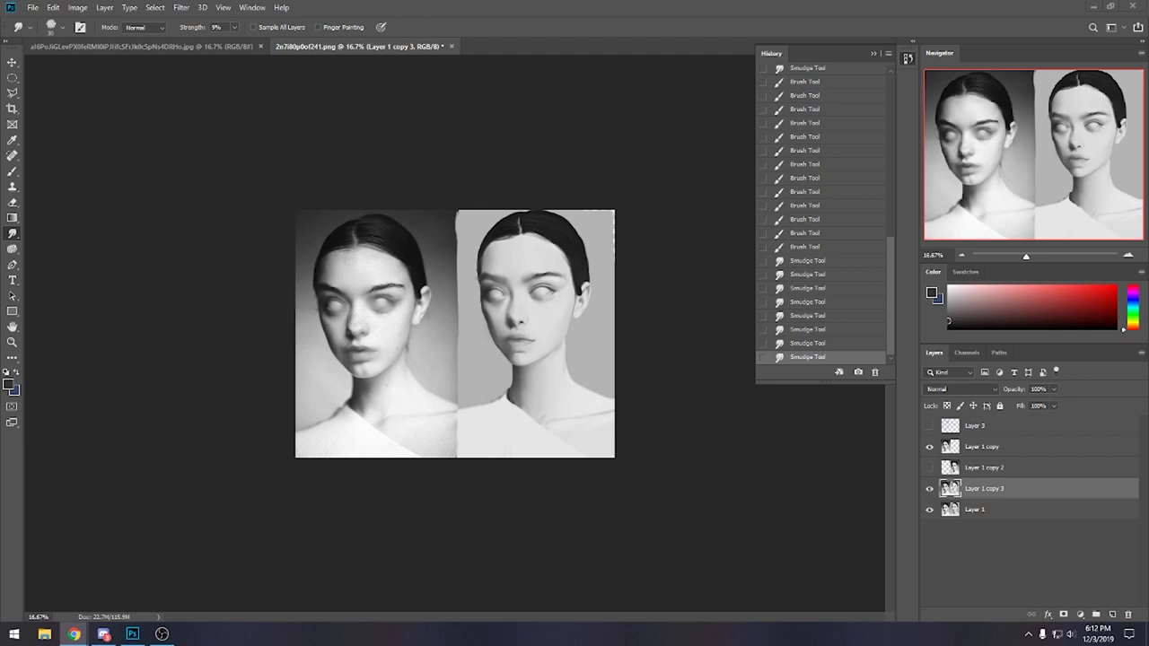
click(907, 59)
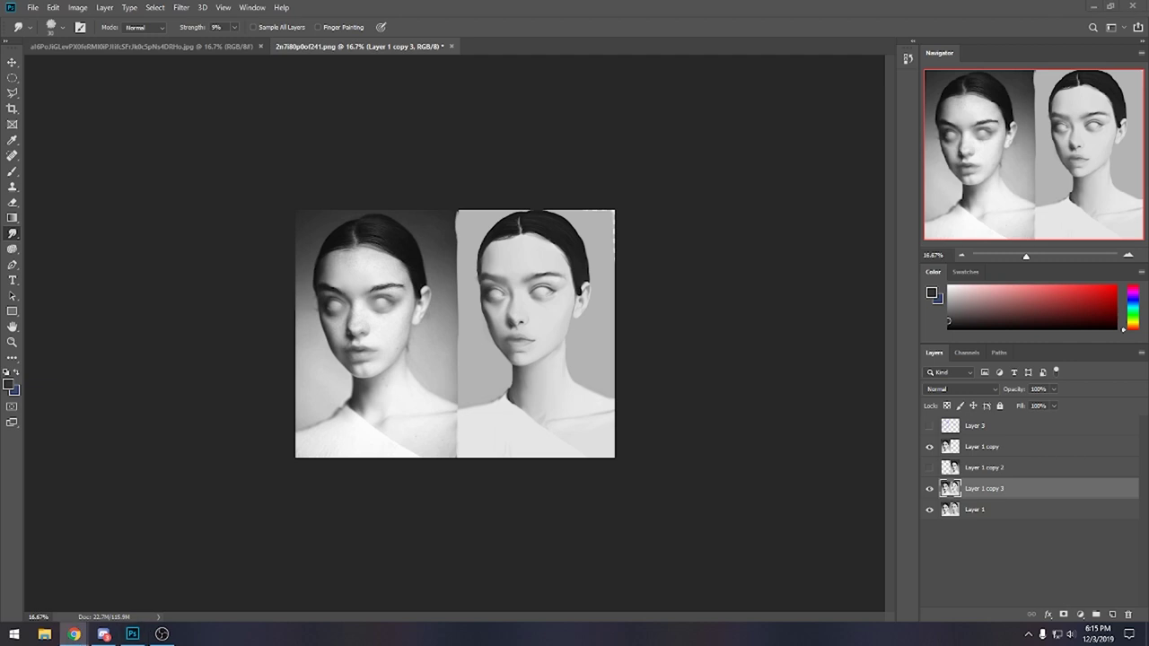
Compare the original unpainted snapshot with the latest painted state in History.
click(907, 58)
mouse_move(890, 296)
mouse_down()
mouse_move(888, 117)
mouse_move(908, 273)
mouse_up()
click(871, 81)
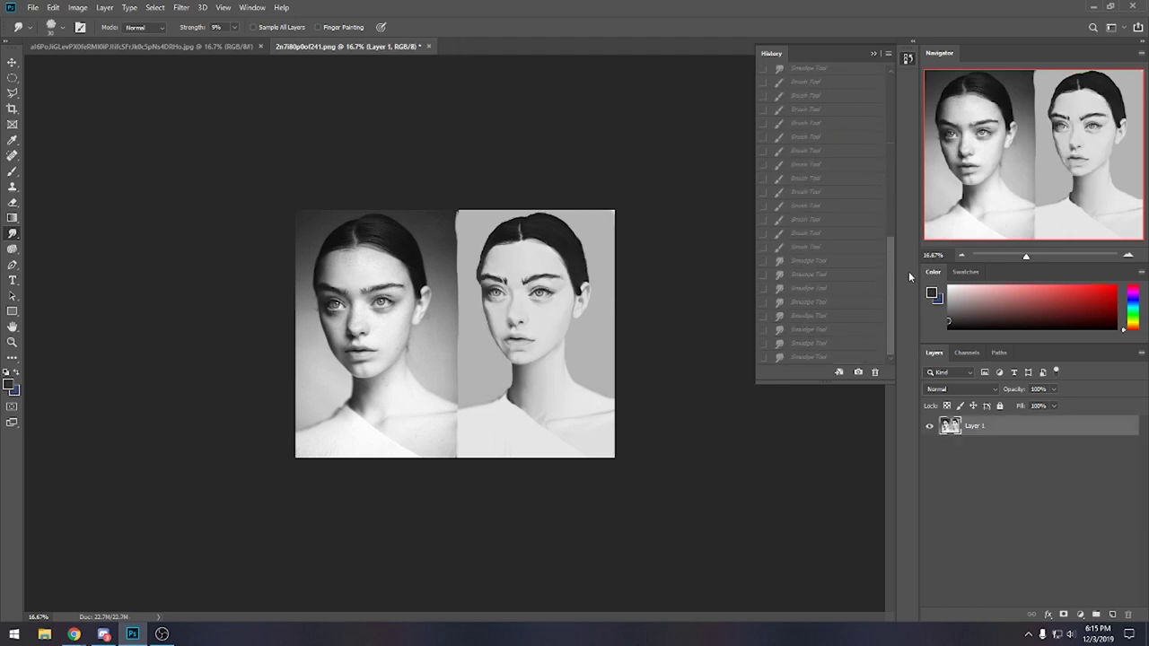
click(798, 357)
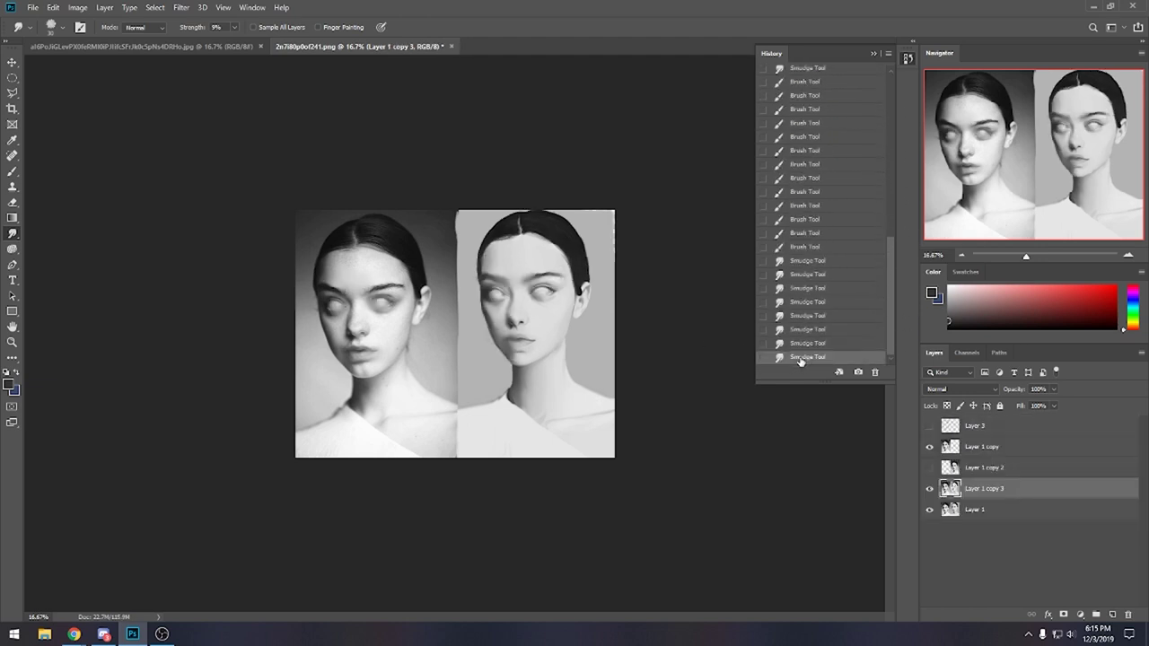
click(908, 58)
Flatten the image into a single Background layer, discarding hidden layers.
right_click(990, 464)
click(897, 492)
click(504, 270)
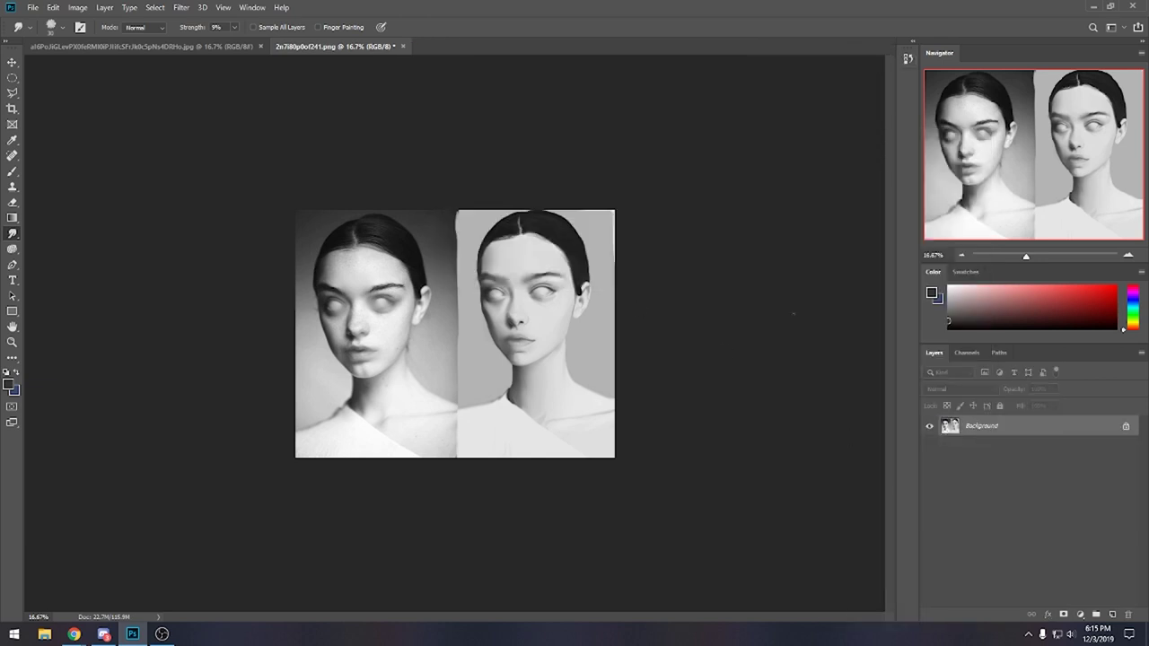
Save and close the portrait PNG, then close the glowing purple figure JPG.
click(404, 47)
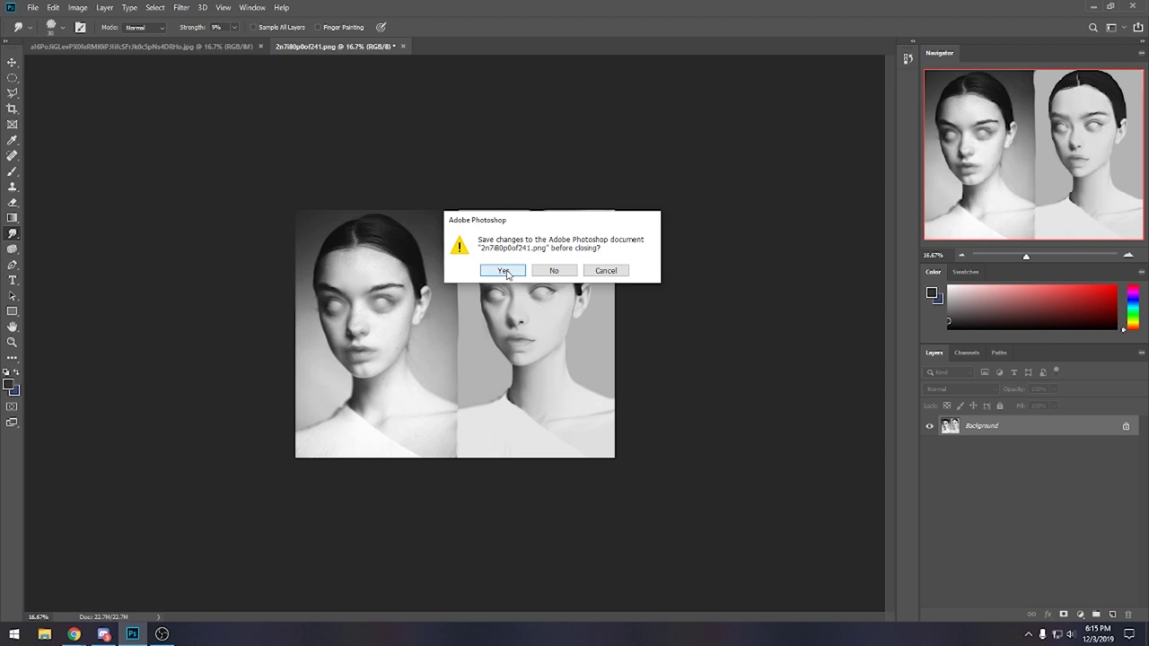
click(505, 271)
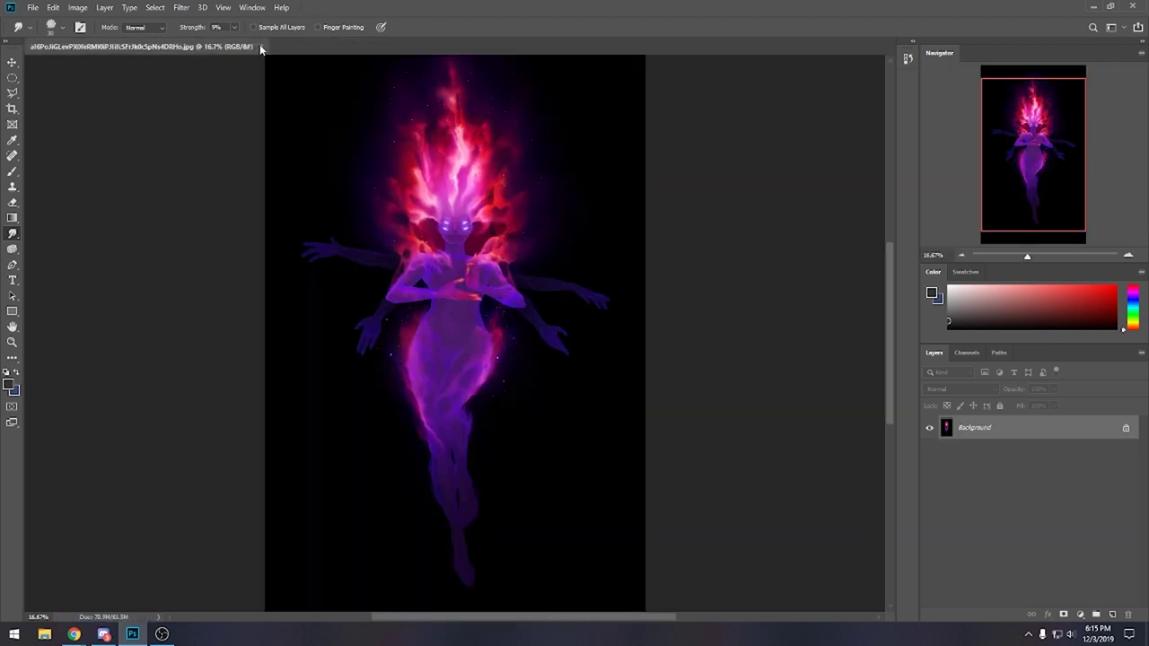
click(260, 46)
double_click(634, 26)
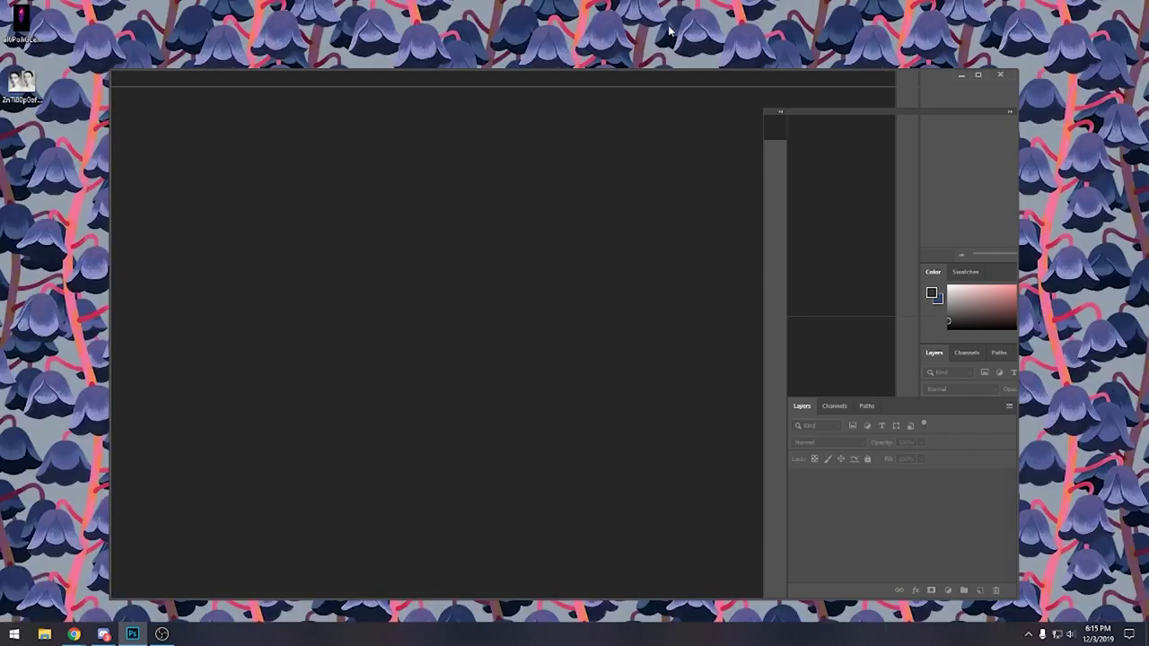
double_click(659, 65)
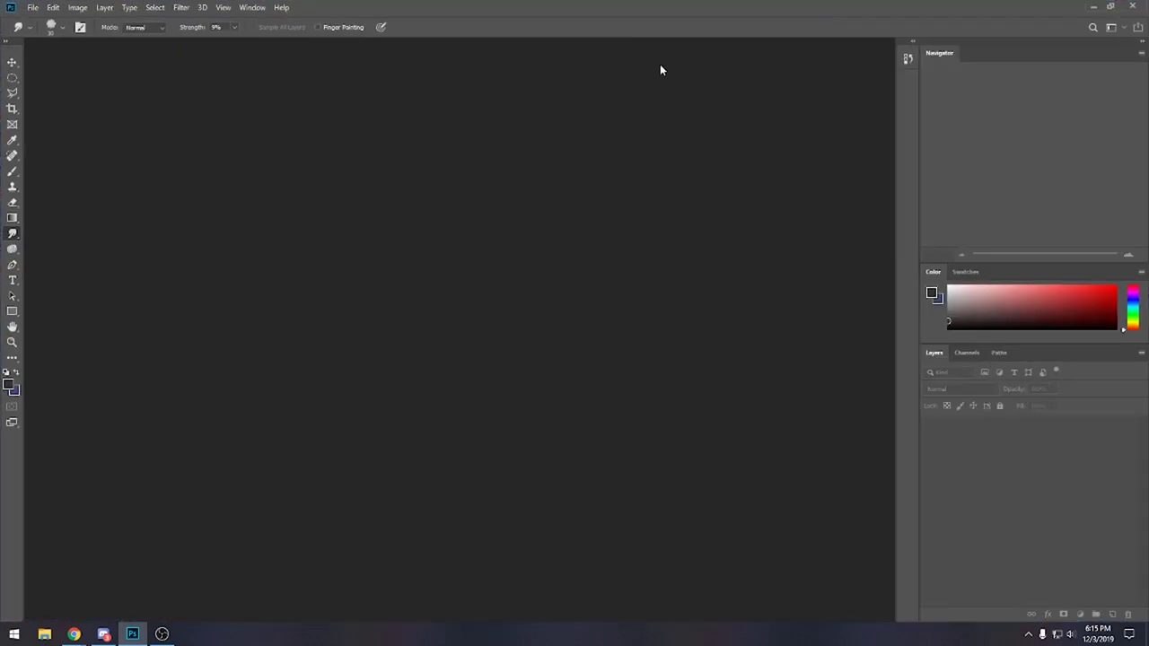
Restore Photoshop to a smaller window nudged up-right, then bring the istebrak.com browser forward.
click(1111, 7)
drag(628, 63, 649, 51)
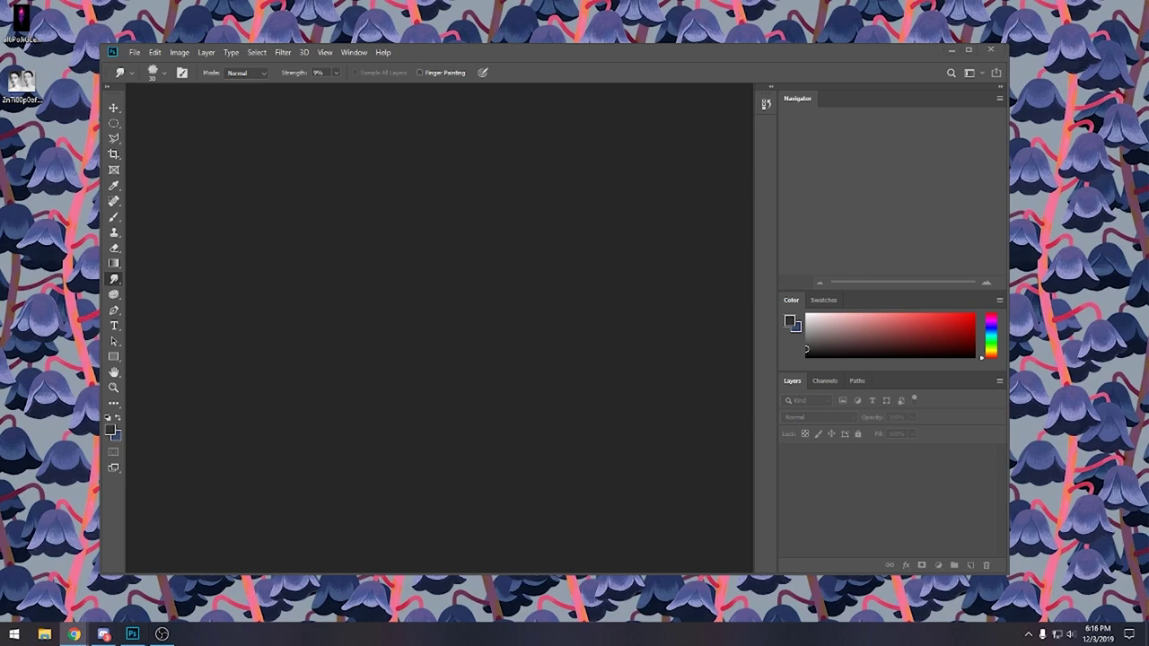
click(74, 634)
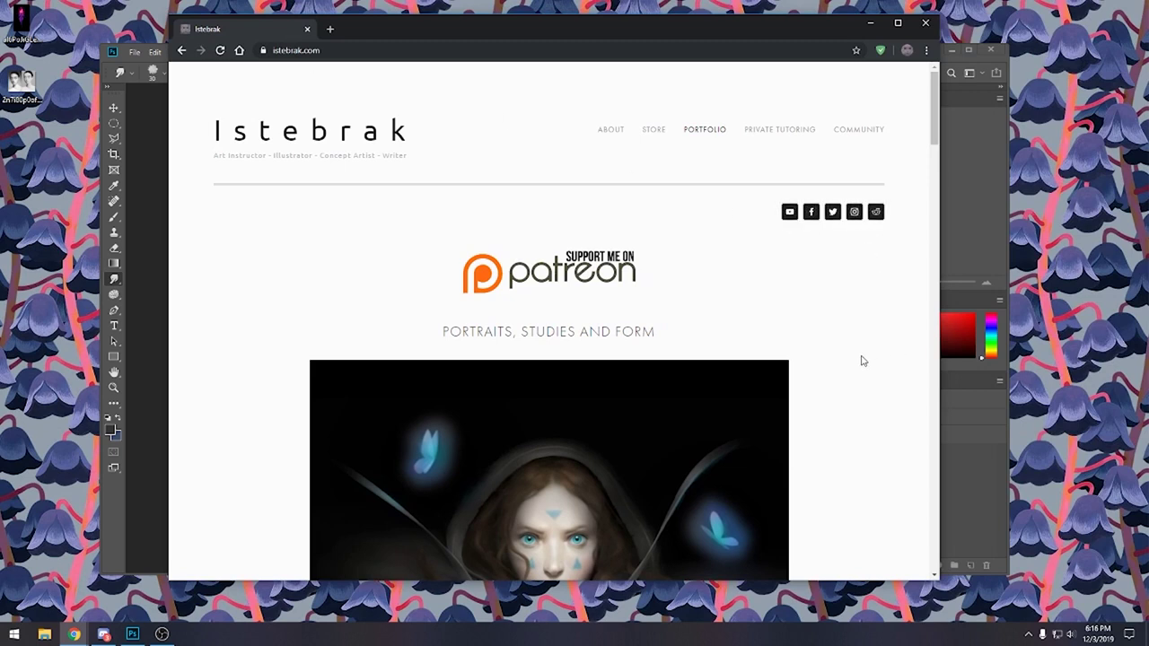
Open the r/istebrak Reddit community from istebrak.com in a new tab.
click(876, 213)
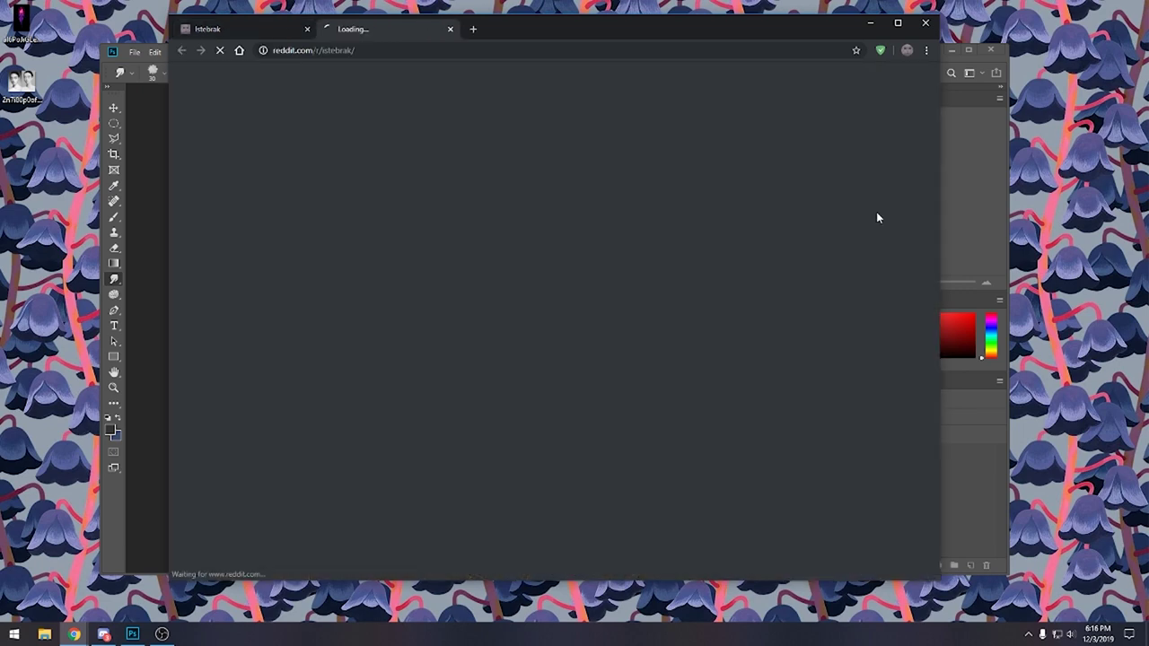
click(246, 28)
click(407, 31)
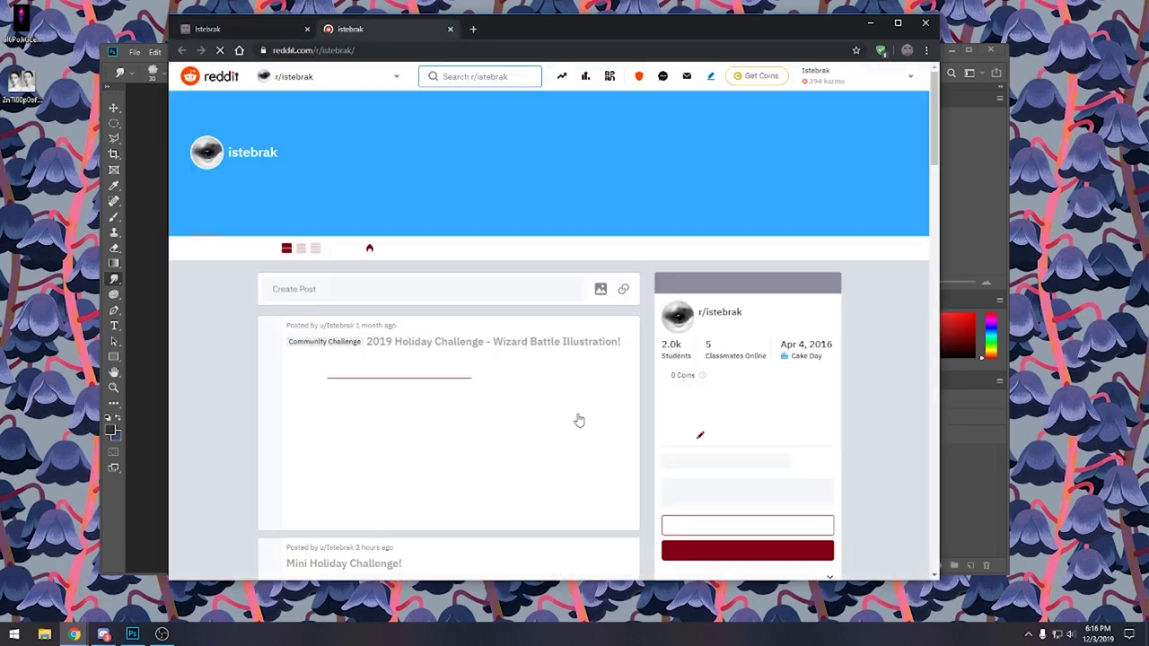
scroll(814, 359, down, 4)
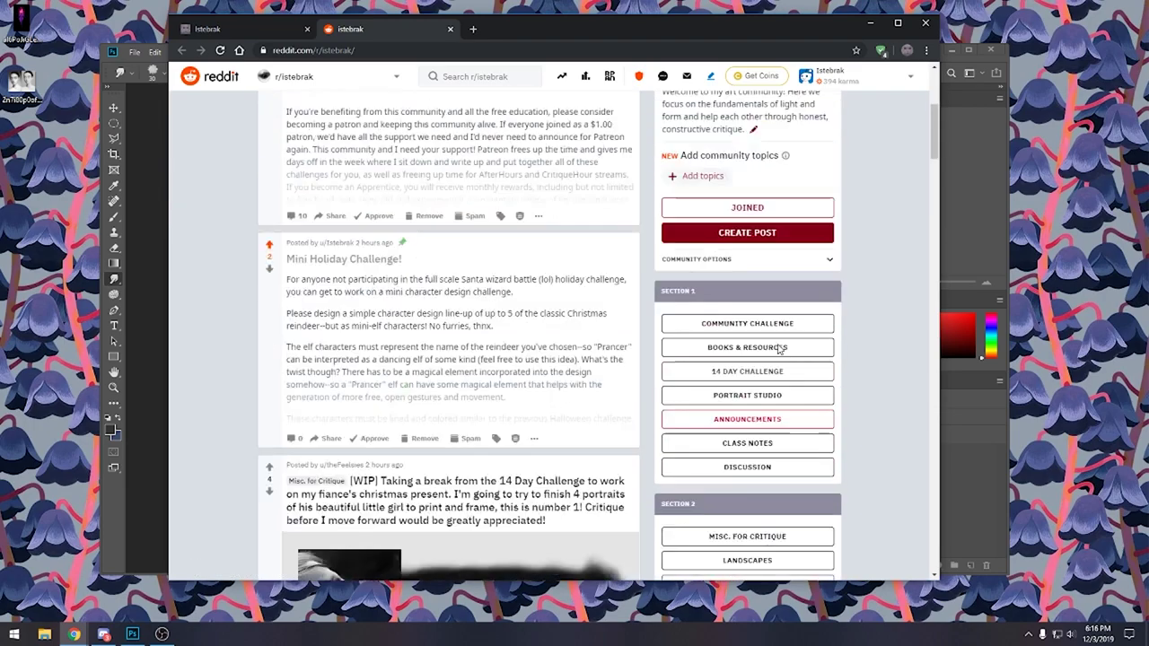
scroll(769, 275, up, 4)
Sort the community's posts by New and browse down the feed, then return to the top.
click(385, 249)
click(400, 293)
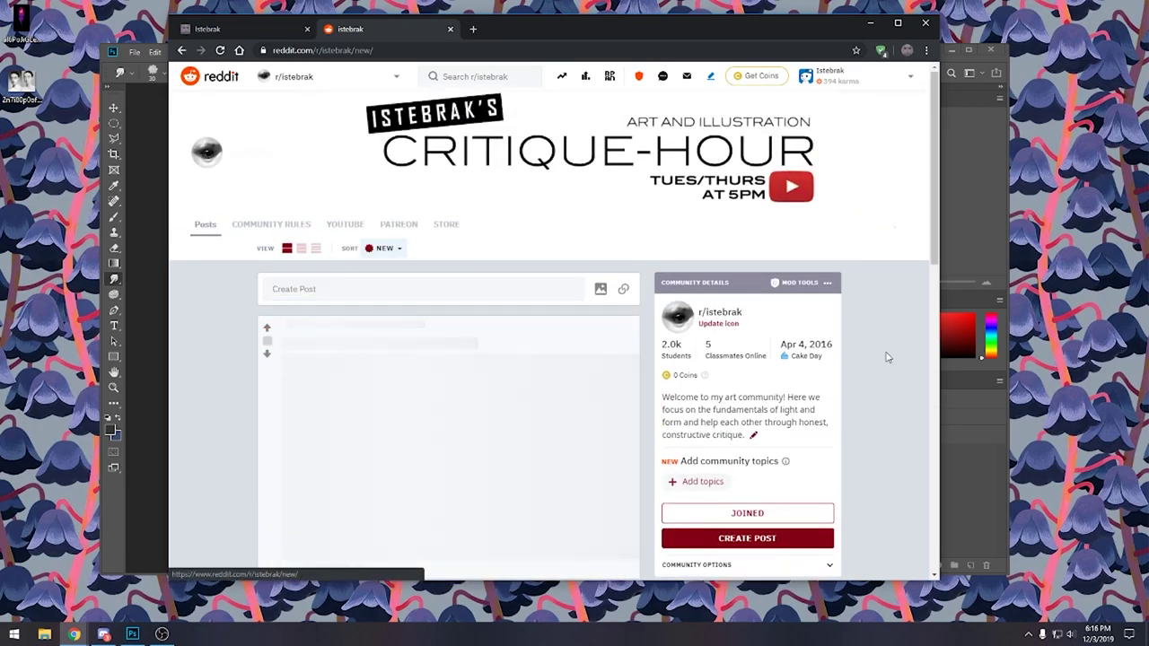
scroll(883, 287, down, 4)
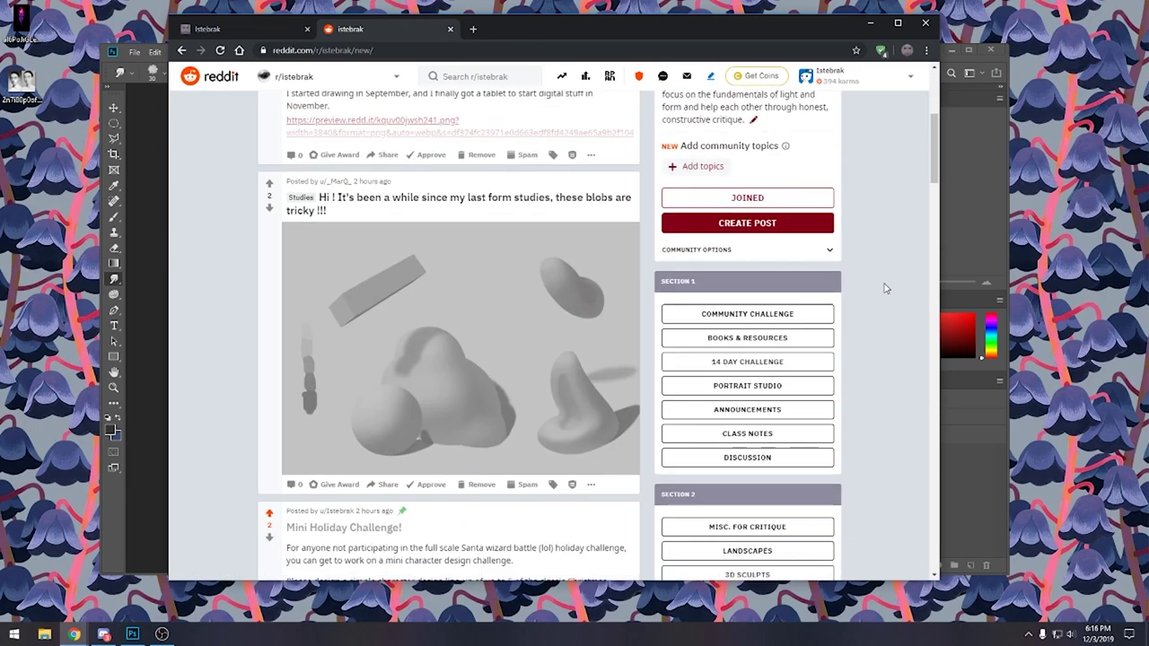
scroll(884, 287, down, 15)
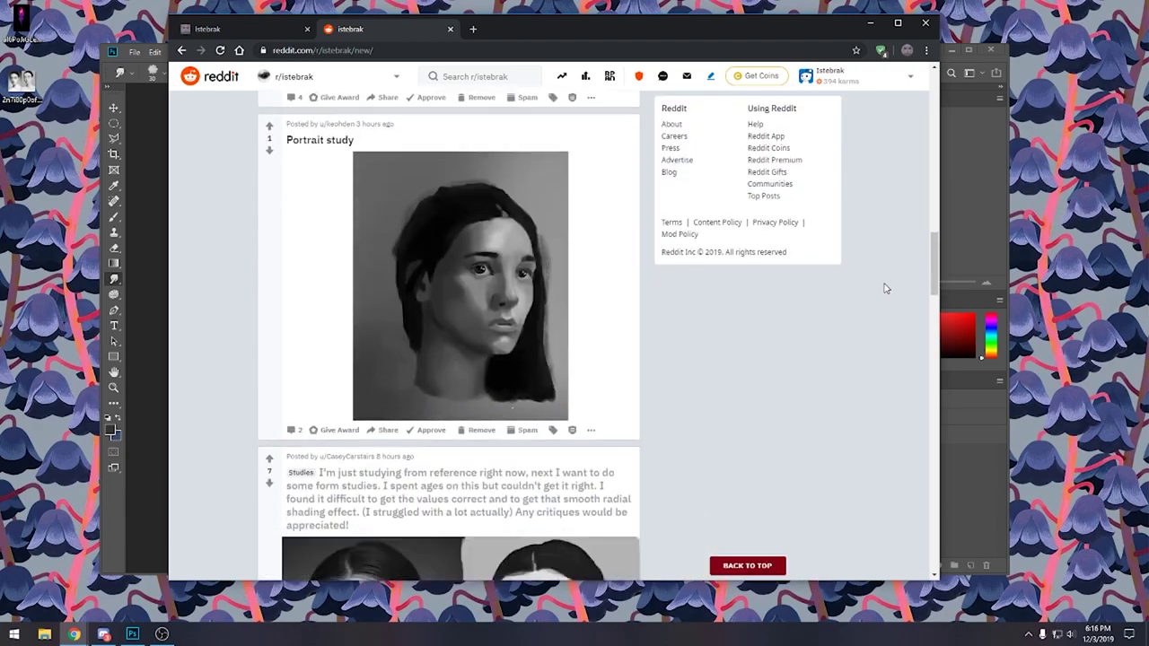
scroll(878, 288, down, 15)
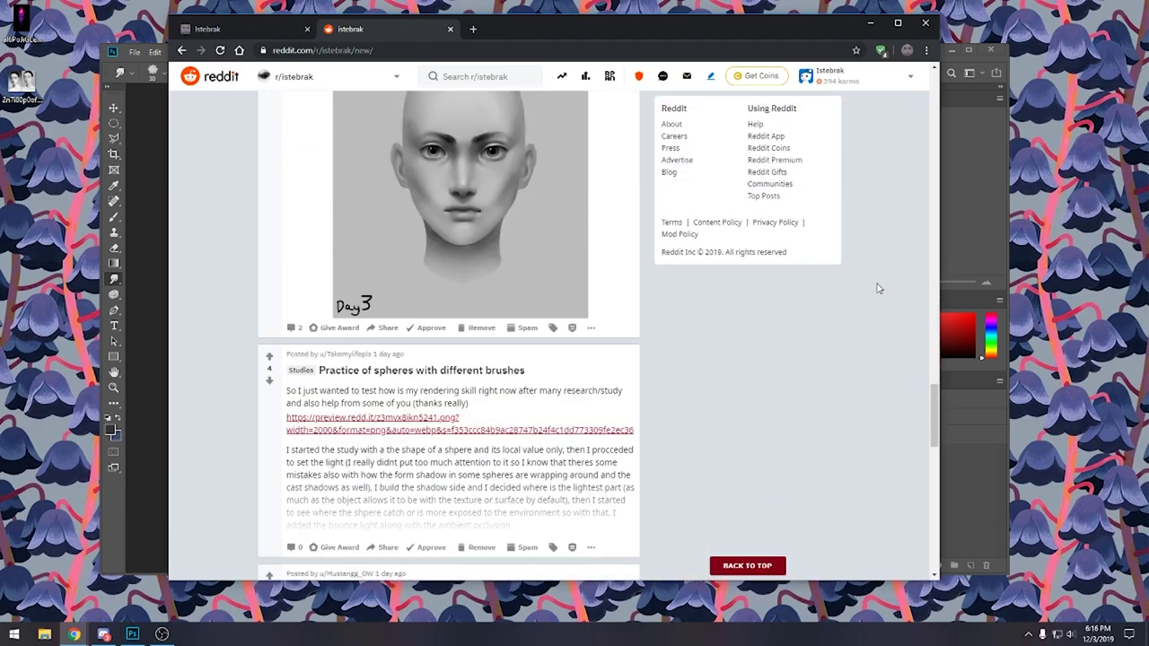
scroll(877, 288, down, 8)
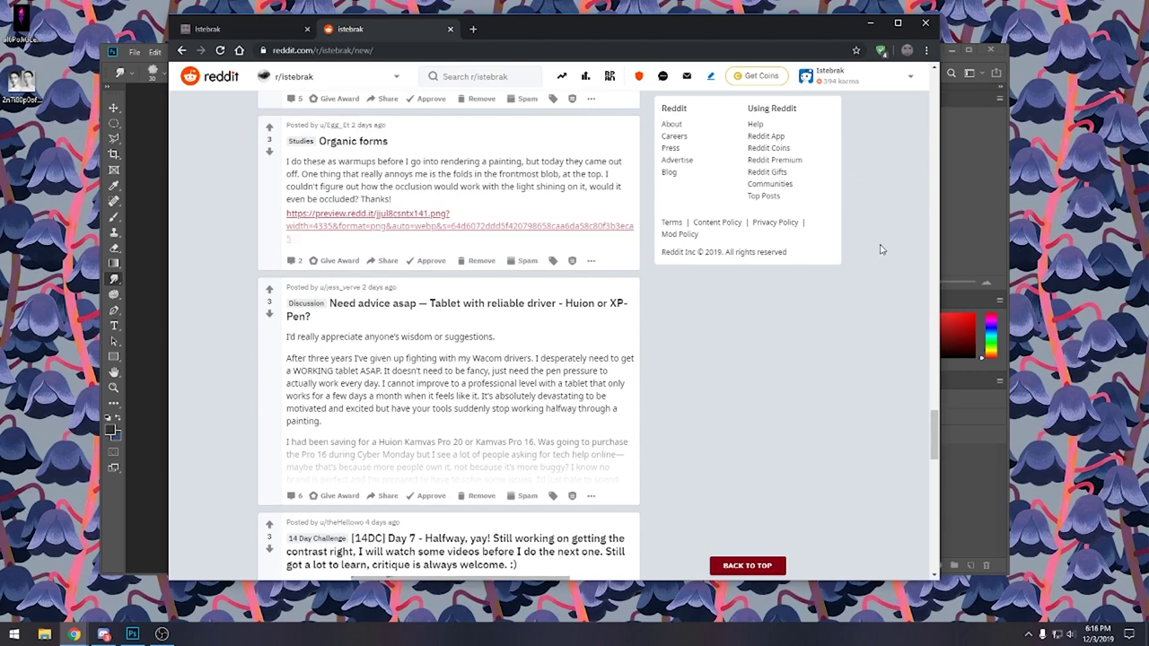
scroll(886, 246, down, 15)
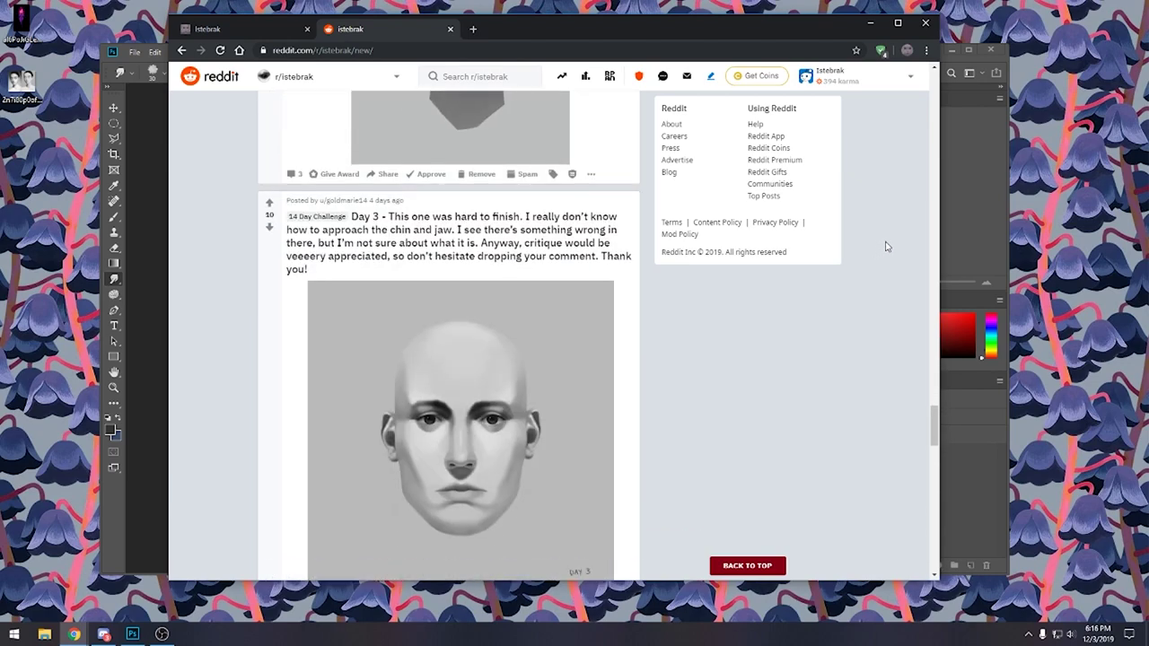
scroll(886, 246, down, 5)
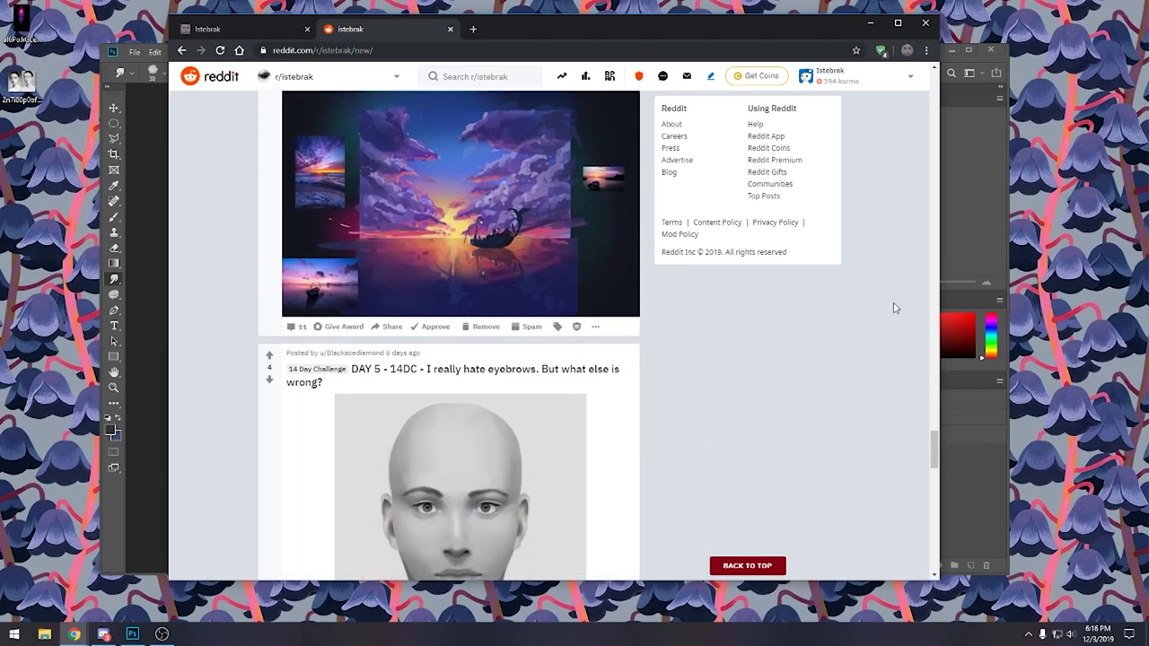
scroll(934, 453, down, 5)
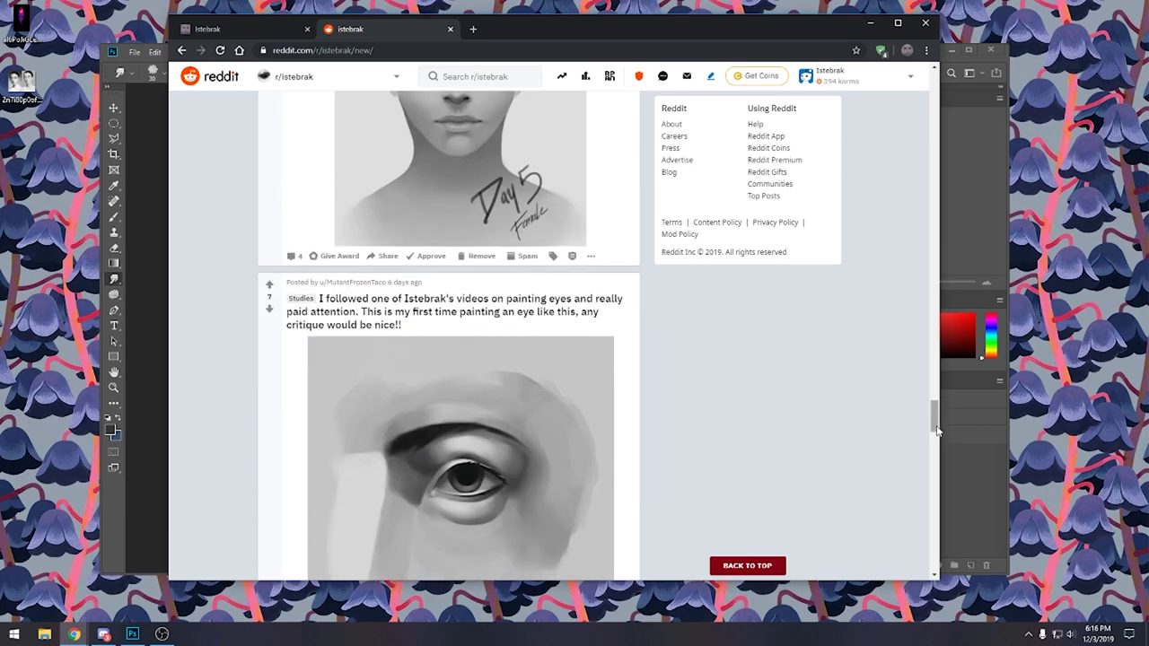
drag(934, 399, 935, 82)
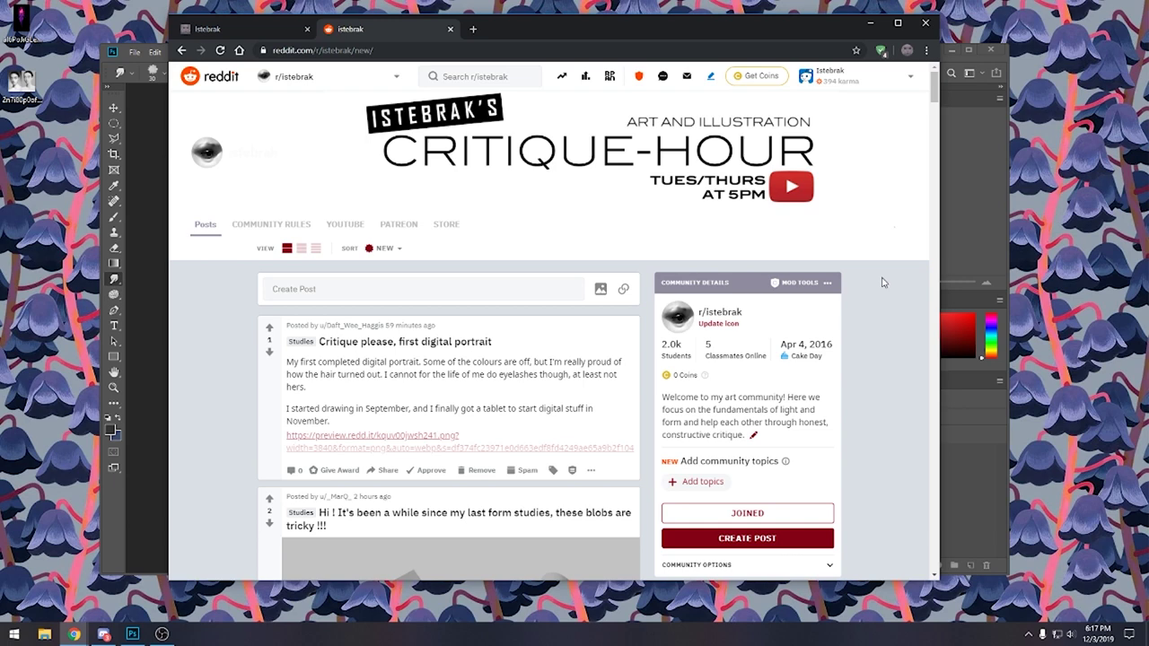
Switch back to the istebrak.com portfolio tab.
scroll(879, 281, down, 3)
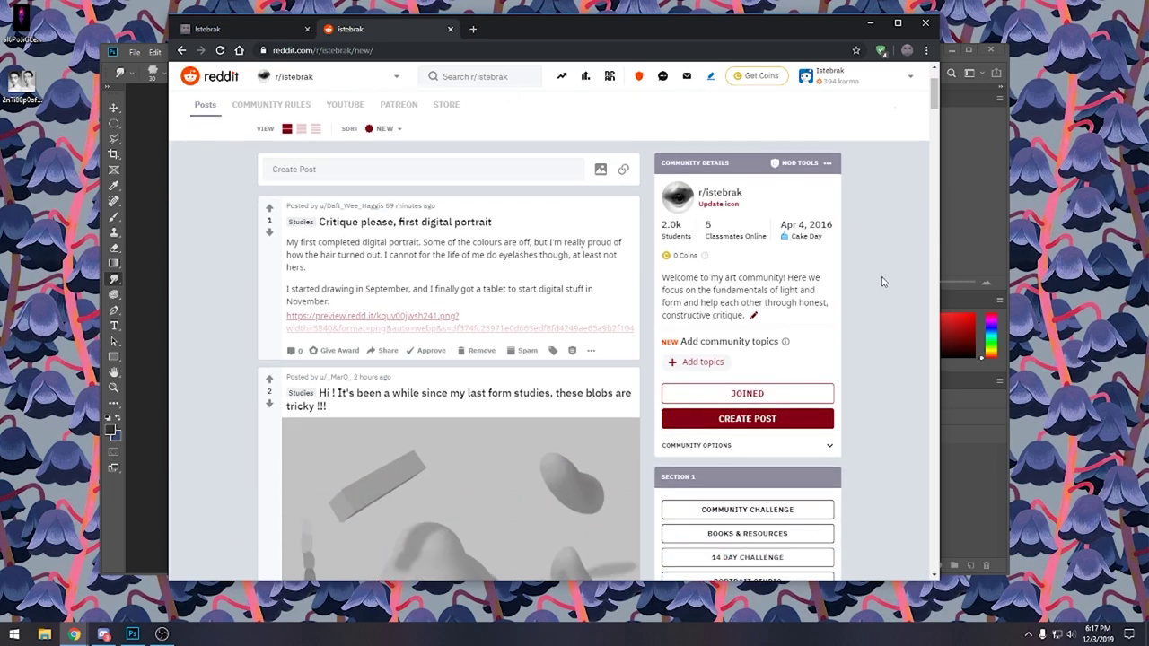
scroll(880, 282, up, 3)
click(266, 34)
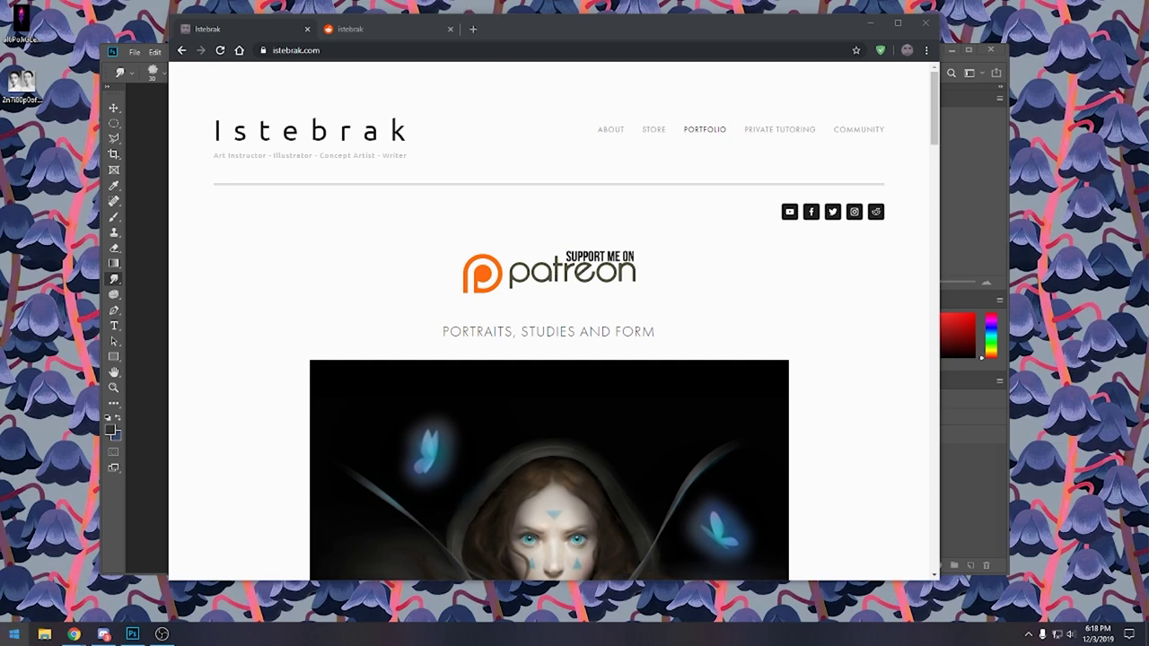
Briefly check the Start menu and calendar, then return to the r/istebrak Reddit tab.
click(14, 633)
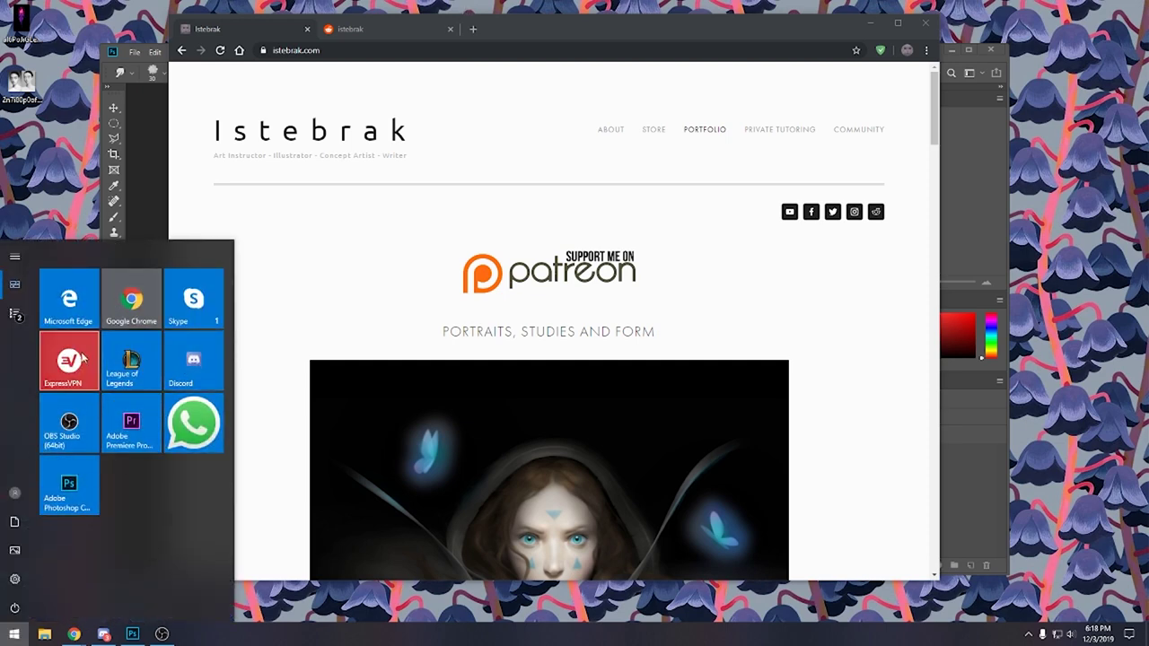
click(469, 5)
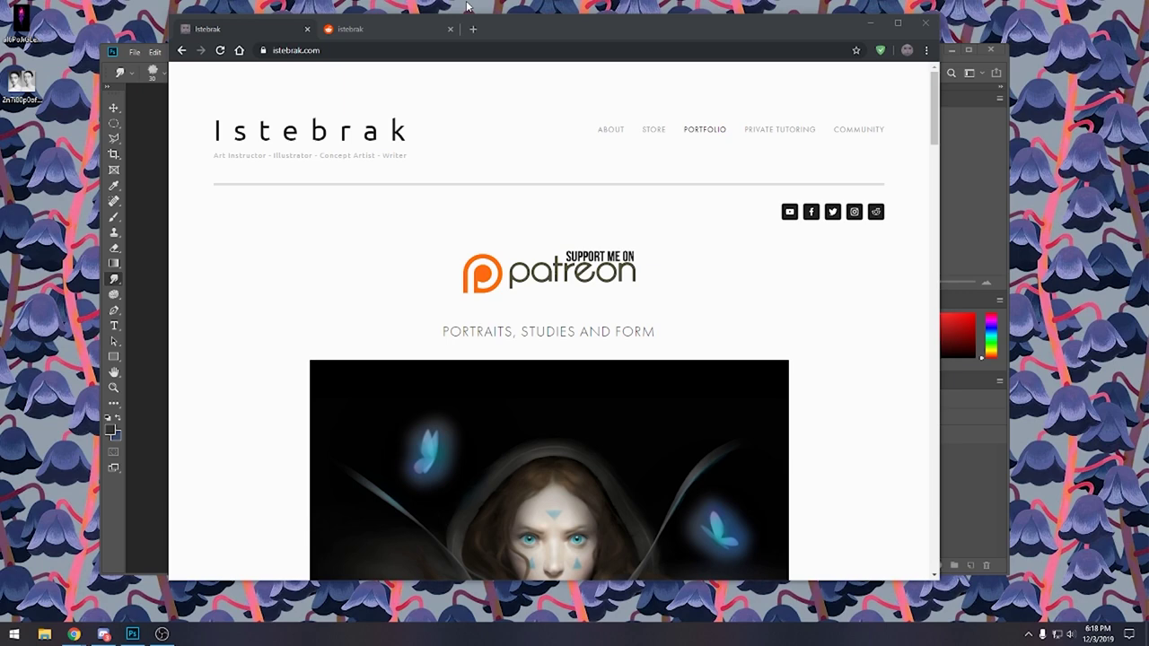
click(1097, 633)
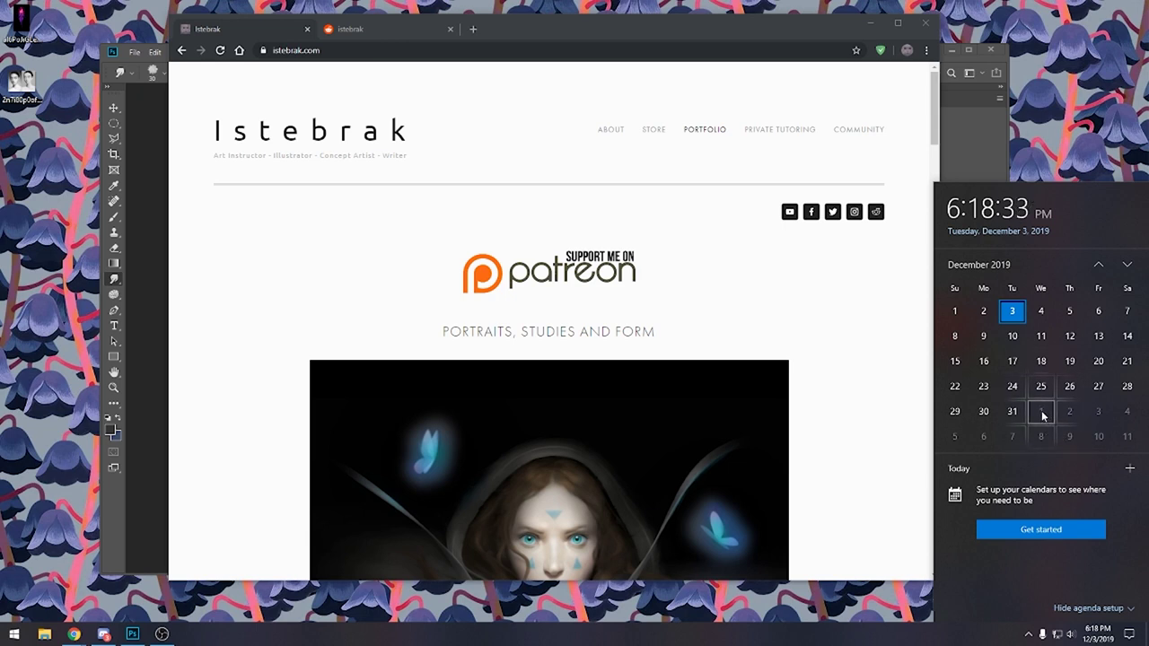
click(1068, 127)
click(372, 32)
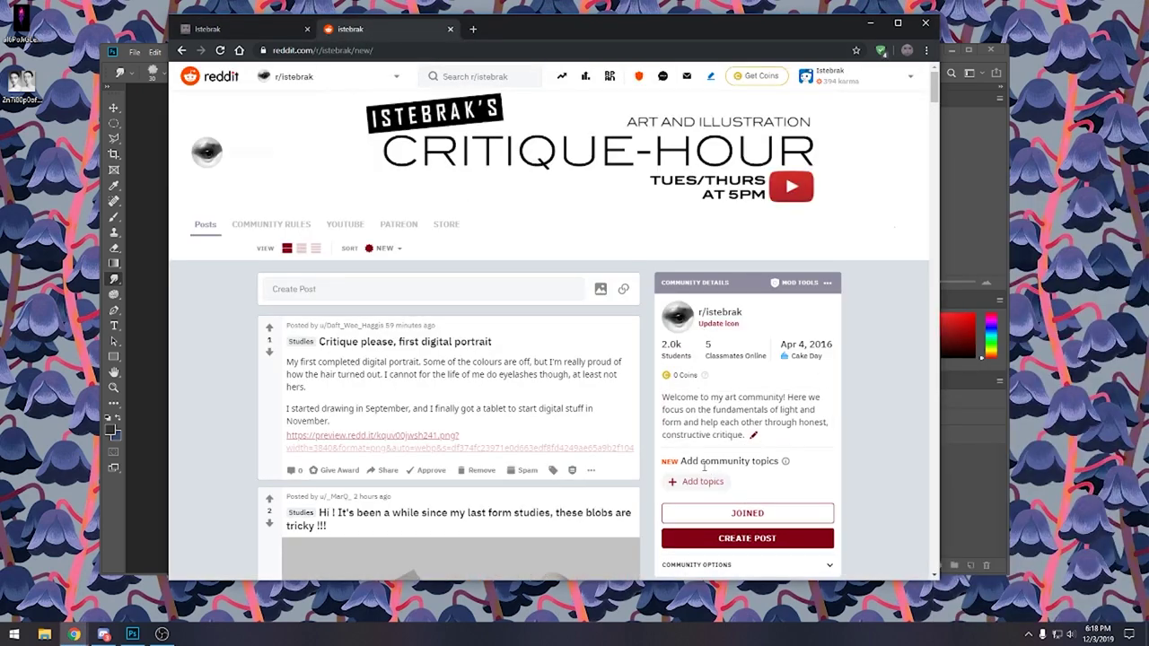
Open the r/istebrak Hot feed with pinned challenge posts, then show the taskbar calendar.
click(718, 318)
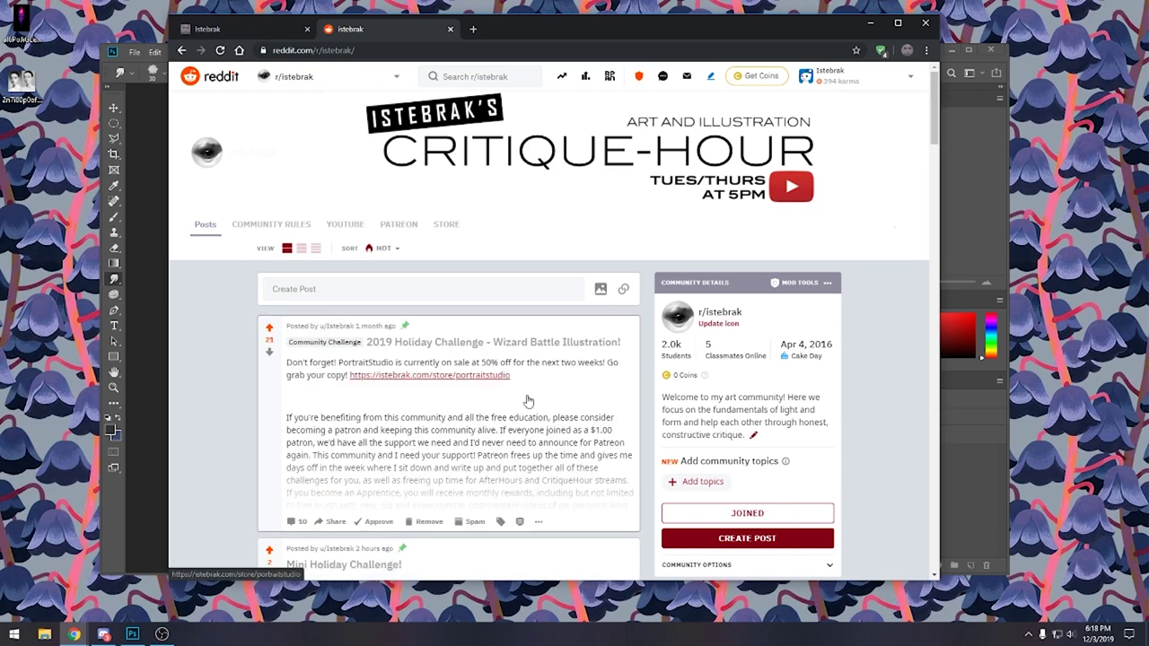
scroll(521, 297, down, 2)
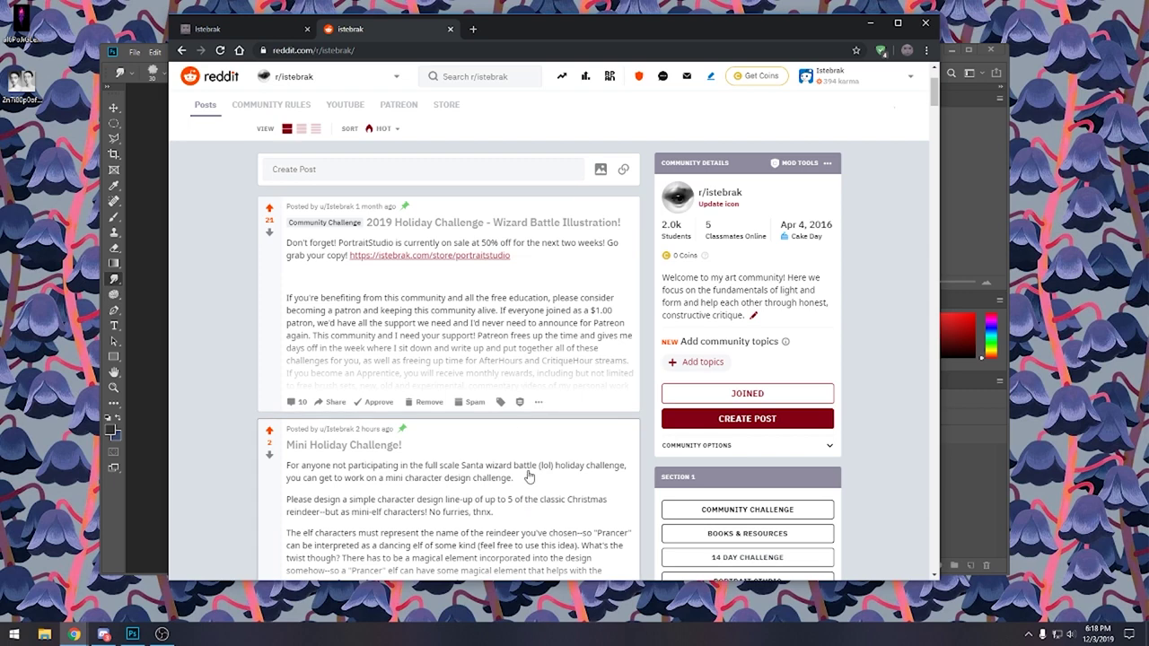
click(467, 7)
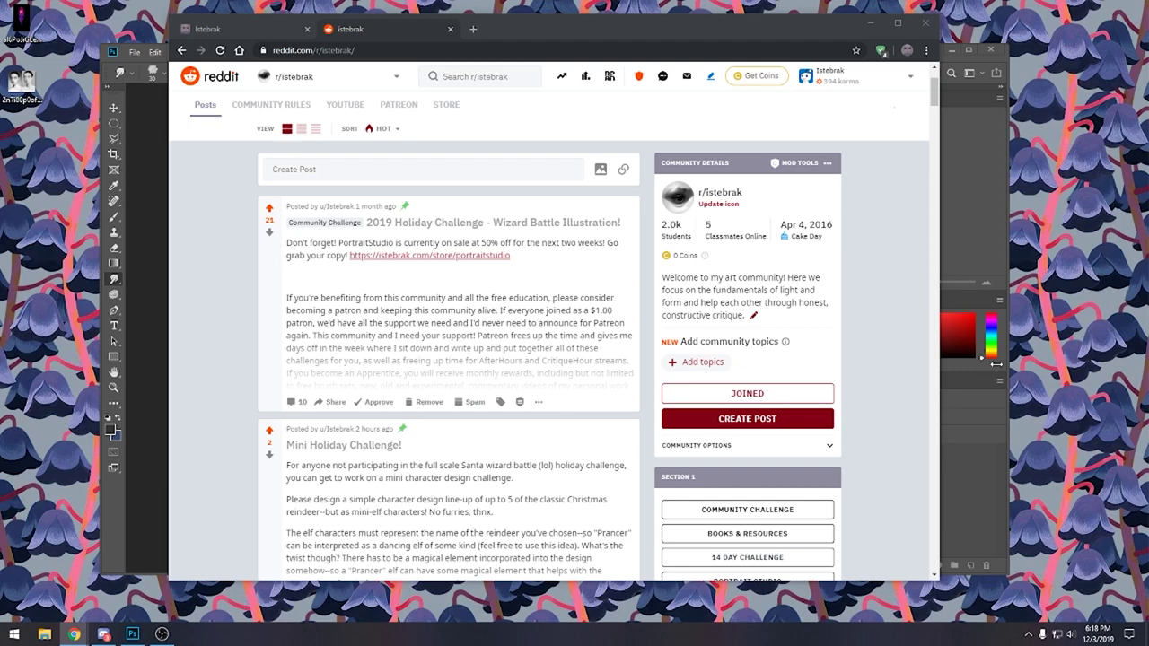
click(1093, 633)
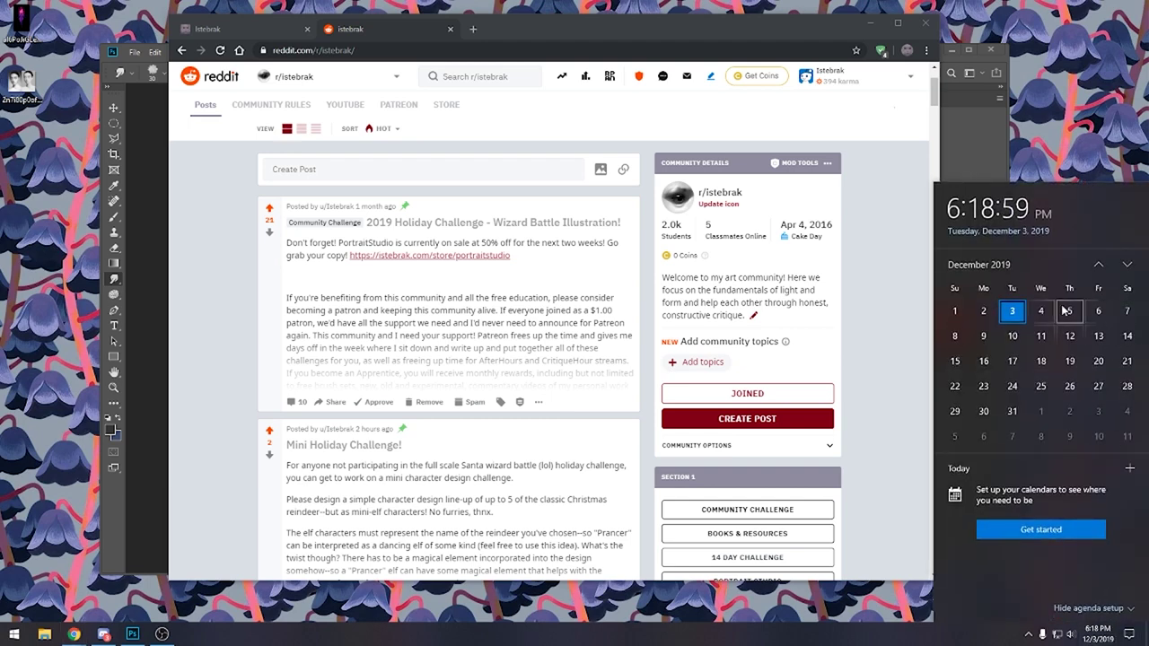